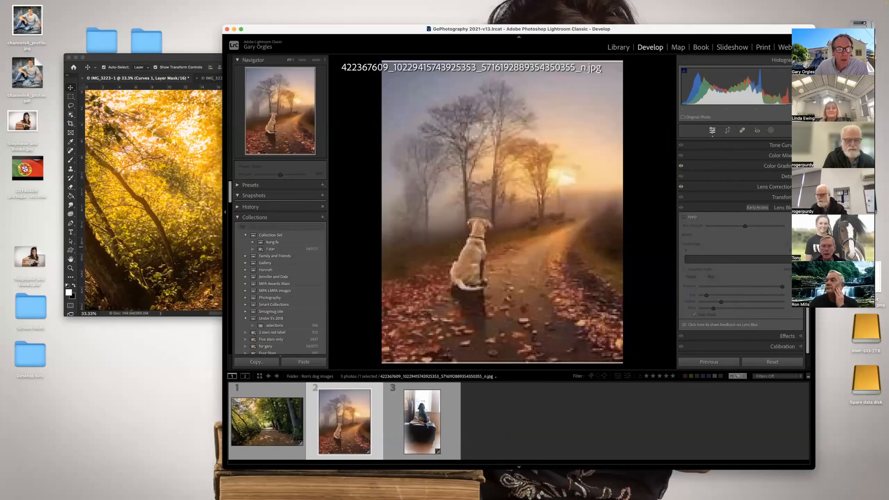
Step: Display IMG_3223.dng in Lightroom Classic and move its window aside to view the layered Photoshop version
left_click(216, 109)
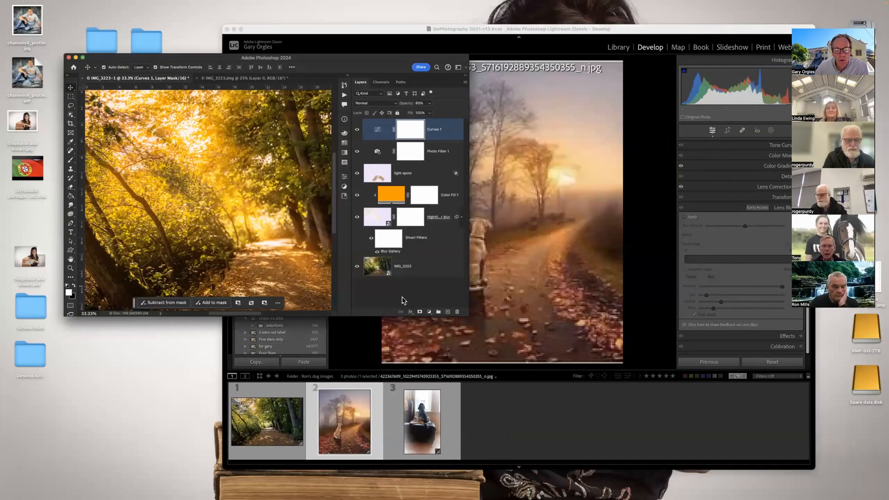
left_click(293, 420)
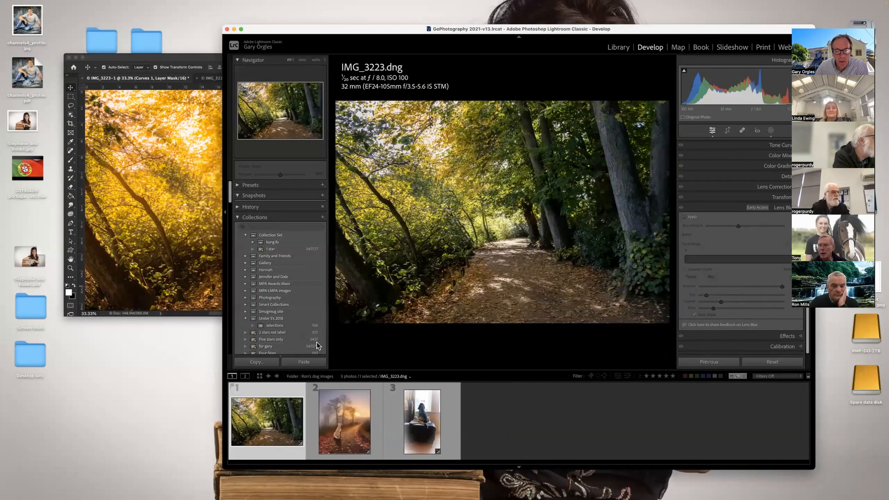
left_click_drag(301, 30, 170, 0)
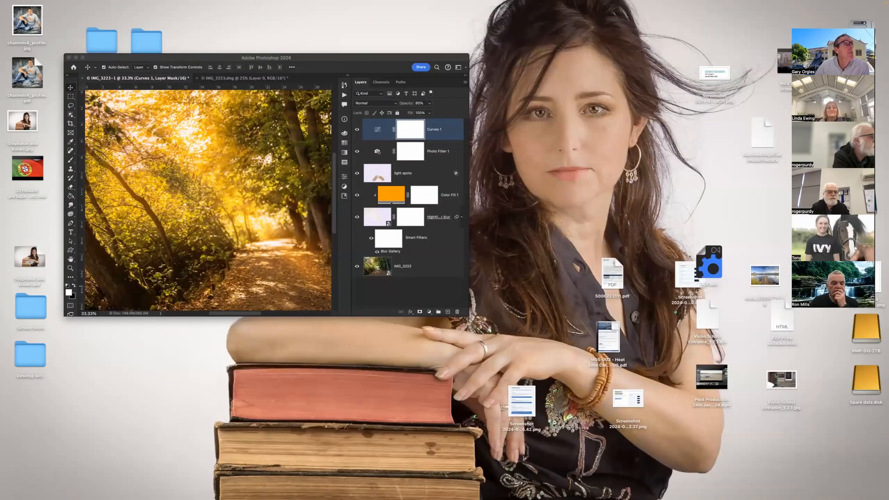
left_click_drag(222, 0, 237, 53)
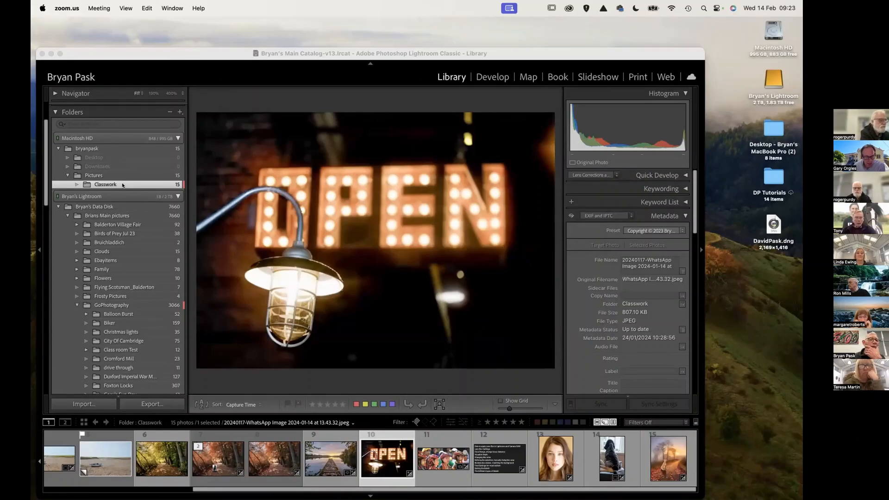
Step: Open IMG_3223-Edit.tif from the Classwork folder in Adobe Photoshop 2024 using the Edit Original option
left_click(221, 459)
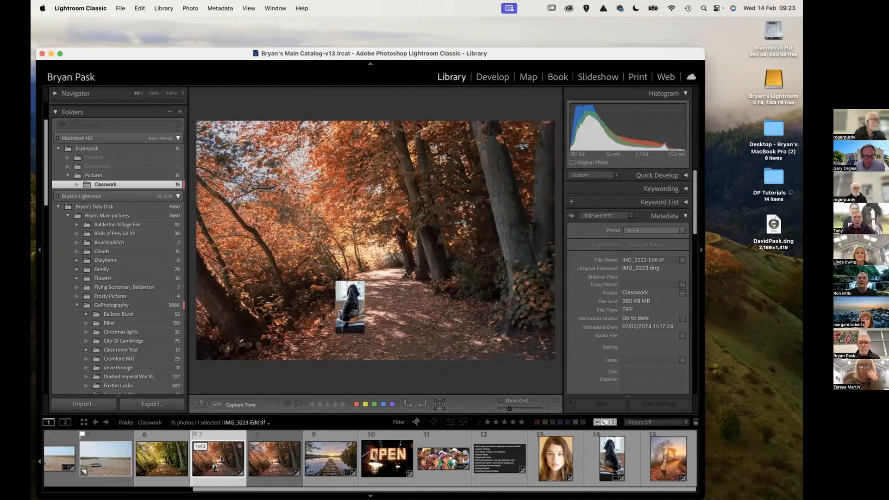
key("z")
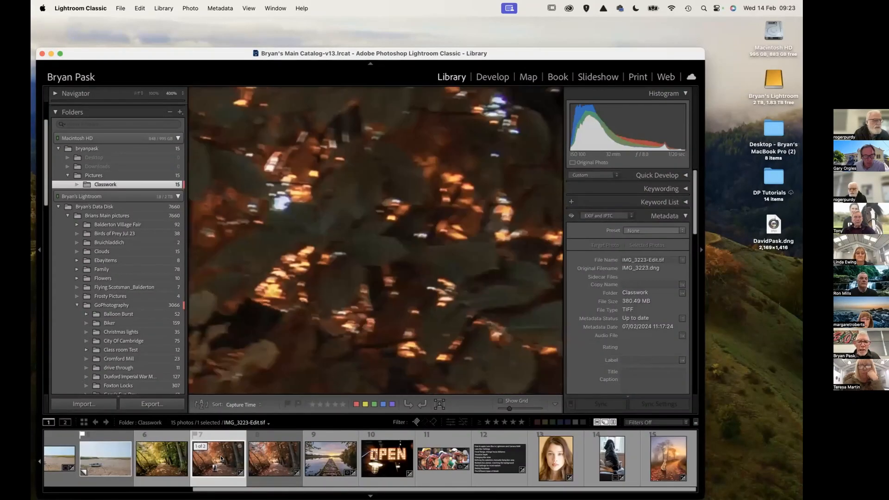
left_click(351, 267)
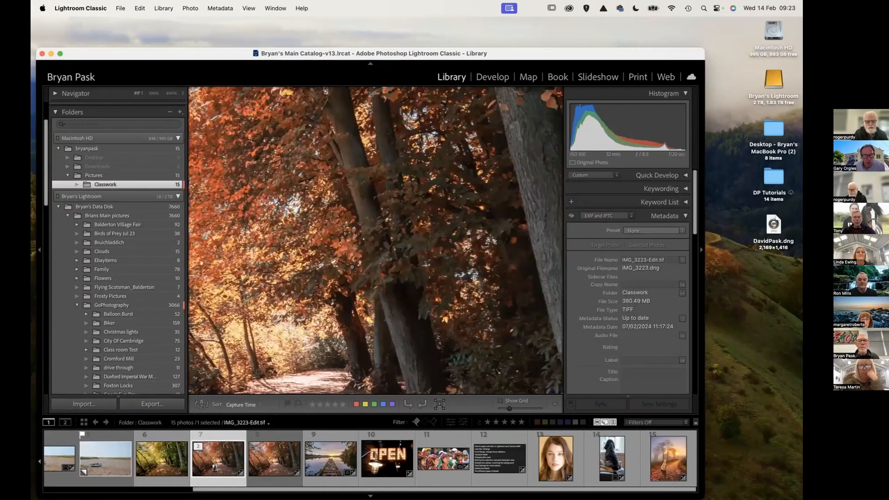
left_click(352, 266)
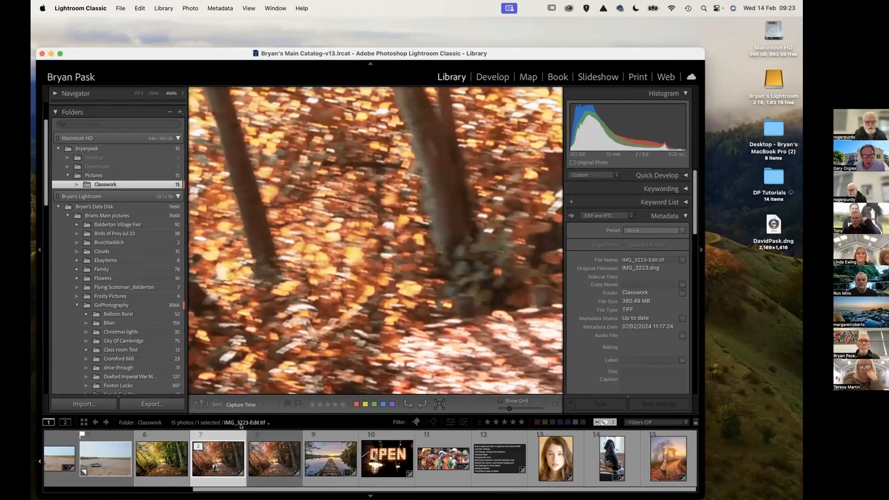
key("super+minus")
key("super+minus")
key("super+minus")
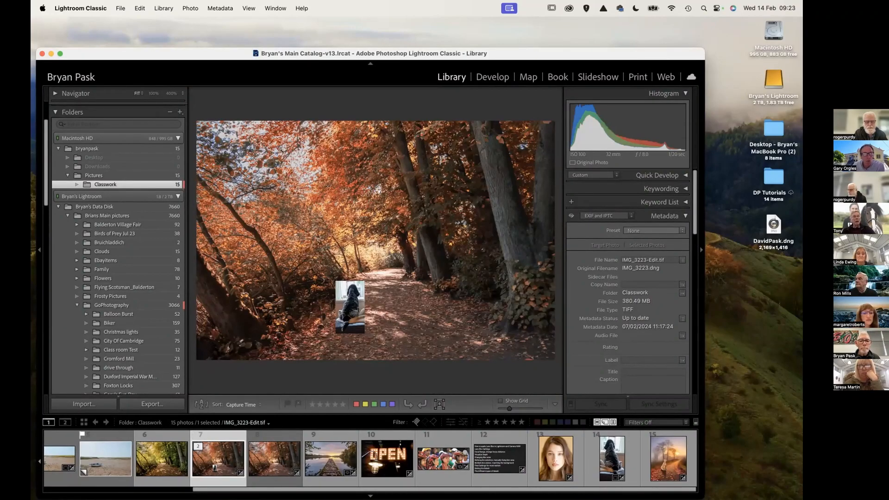
left_click_drag(235, 58, 237, 40)
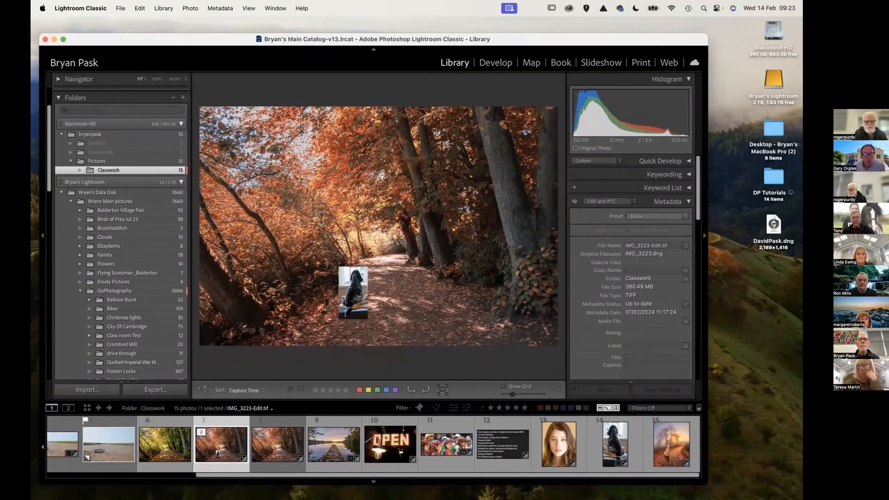
left_click(190, 8)
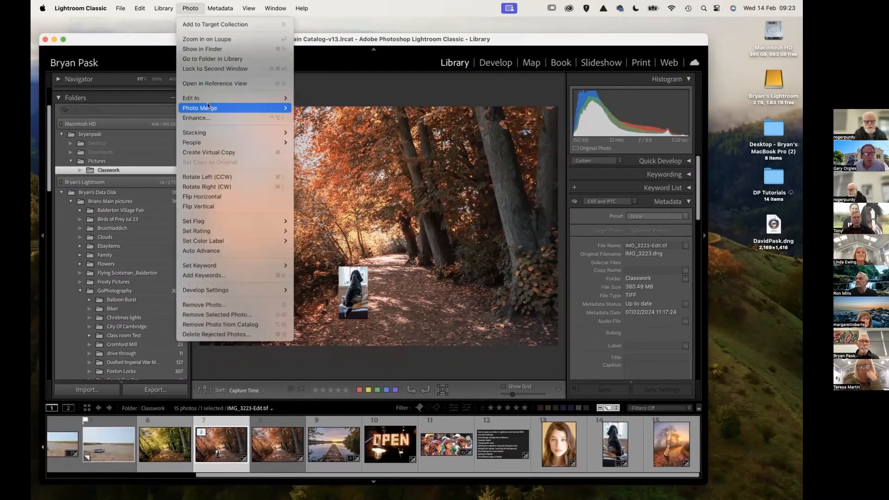
mouse_move(206, 98)
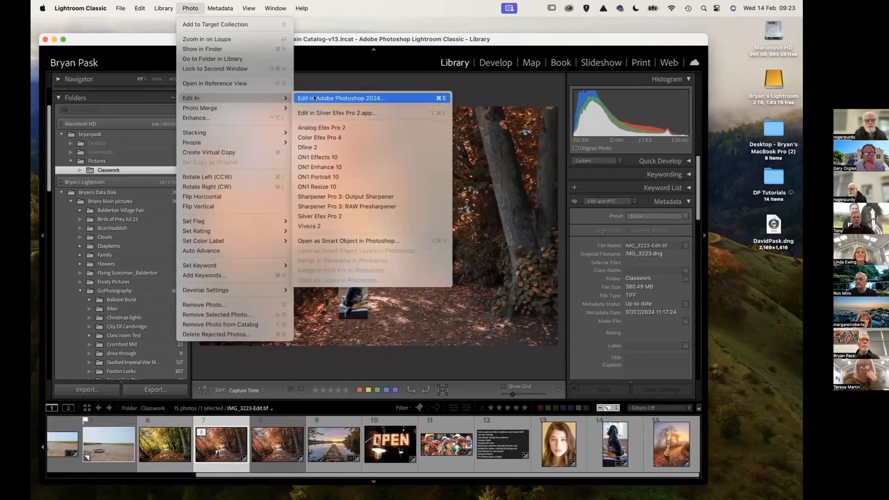
left_click(314, 98)
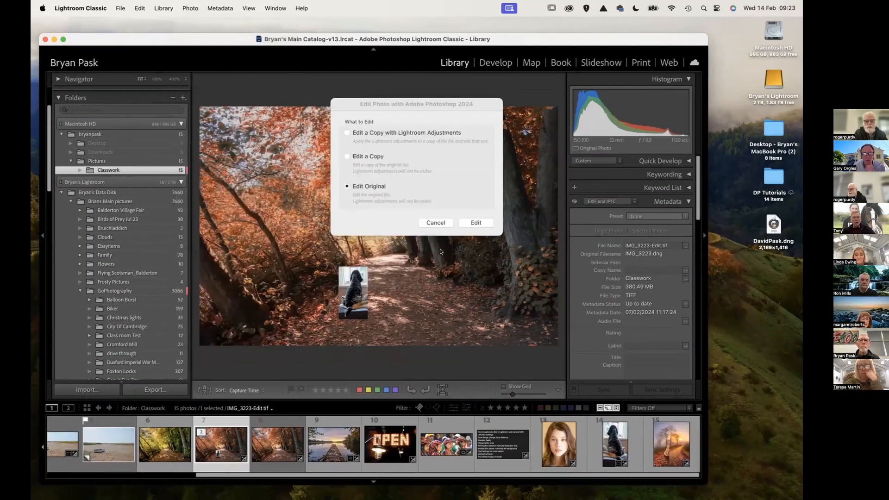
left_click(480, 221)
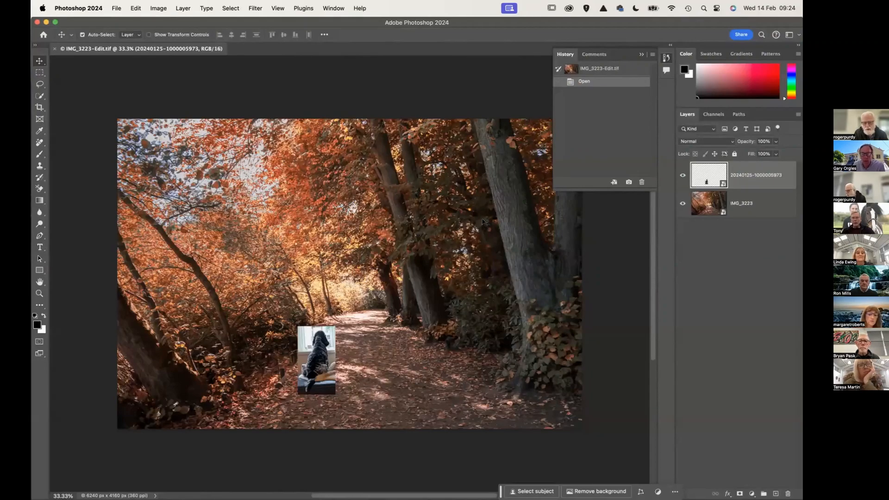
left_click(680, 175)
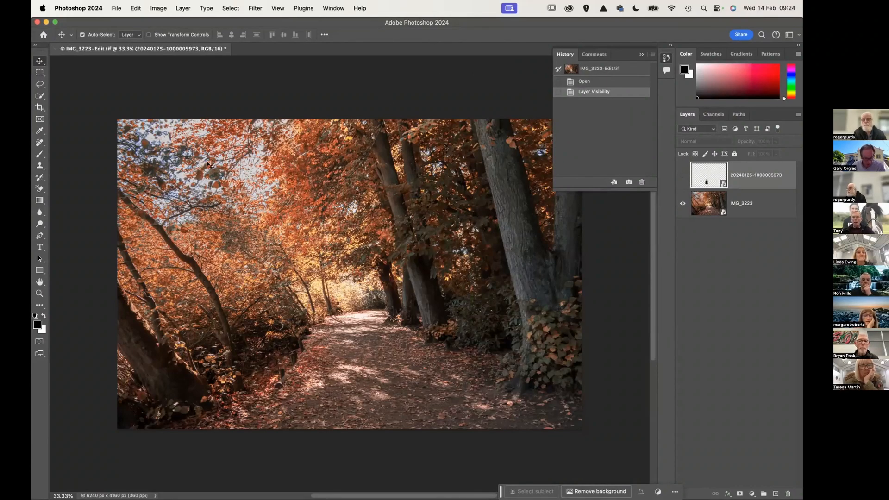
scroll(209, 166, "left", 2)
key("super+Tab")
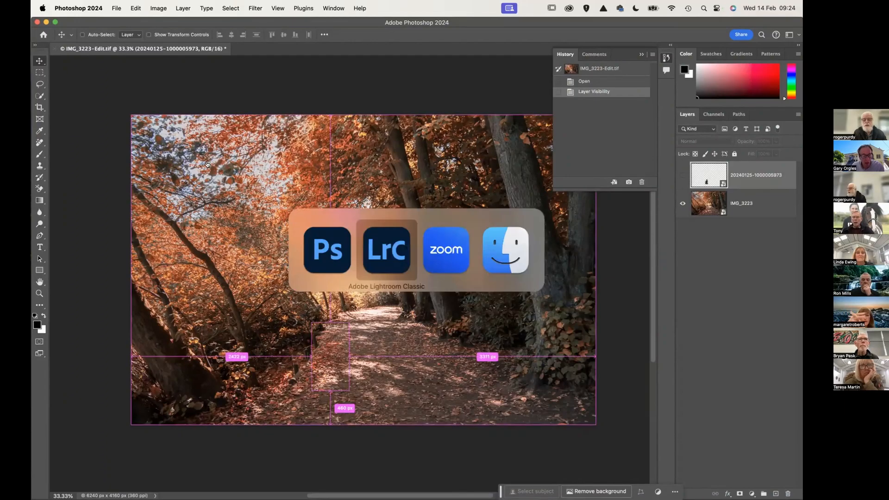
key("super+Tab")
key("super+Tab")
key("super+Tab")
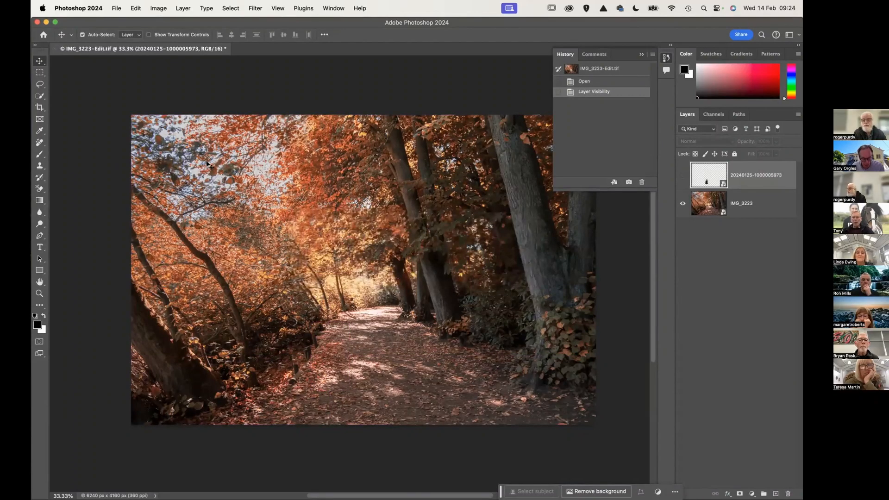
key("super")
key("super+Tab")
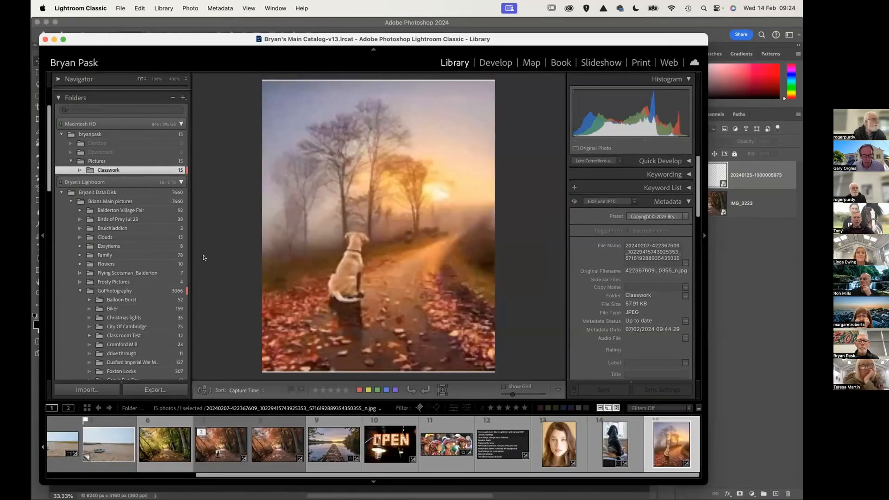
Step: Compare the stacked photos IMG_3223.dng and IMG_3223-Edit.tif in the Library, ending on IMG_3223.dng
left_click(266, 449)
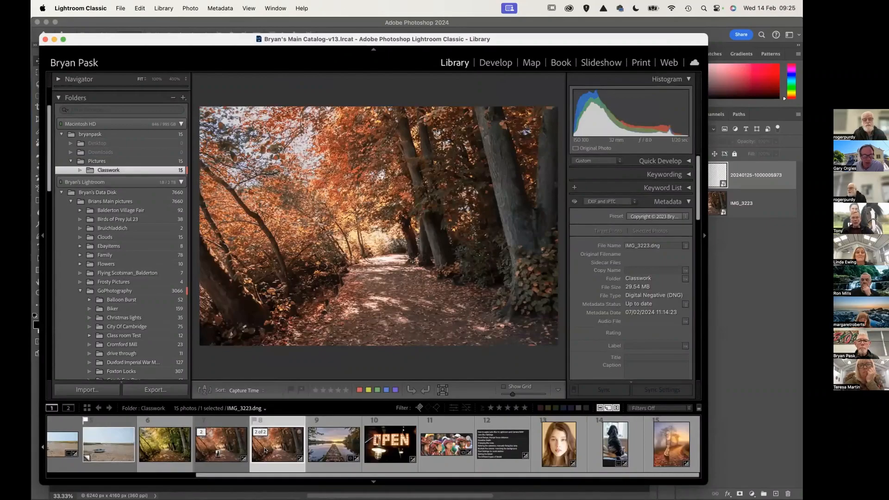
left_click(215, 447)
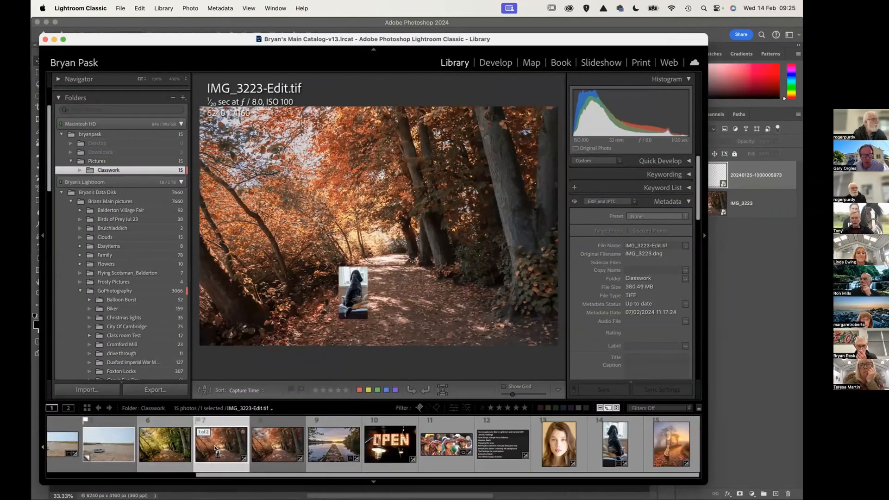
left_click(278, 447)
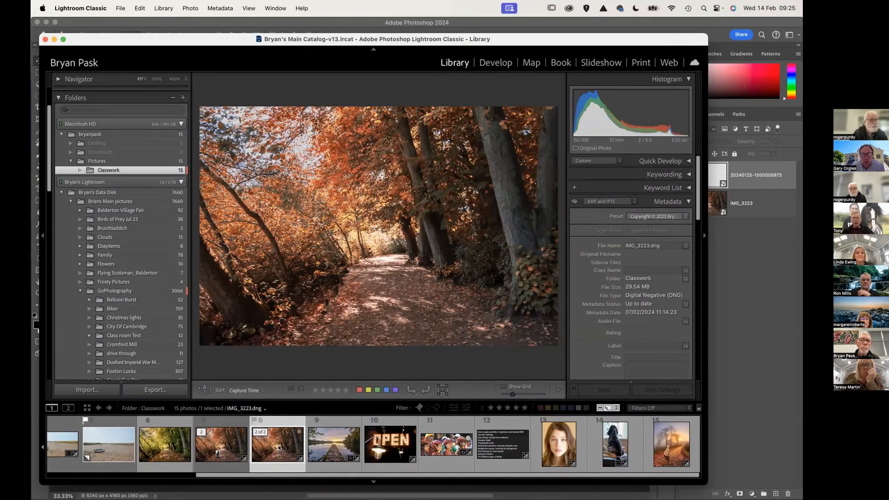
Step: Open IMG_3223.dng in the Develop module and rename its Mask 1 to "Path"
left_click(495, 65)
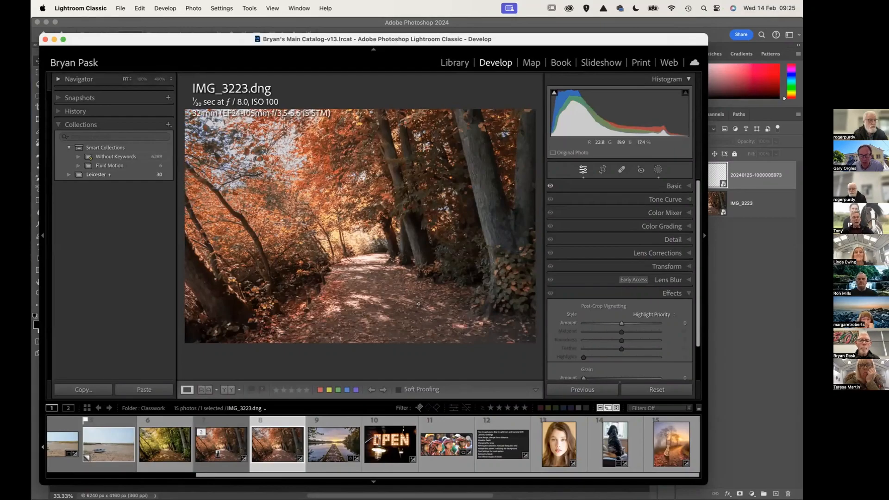
left_click(657, 169)
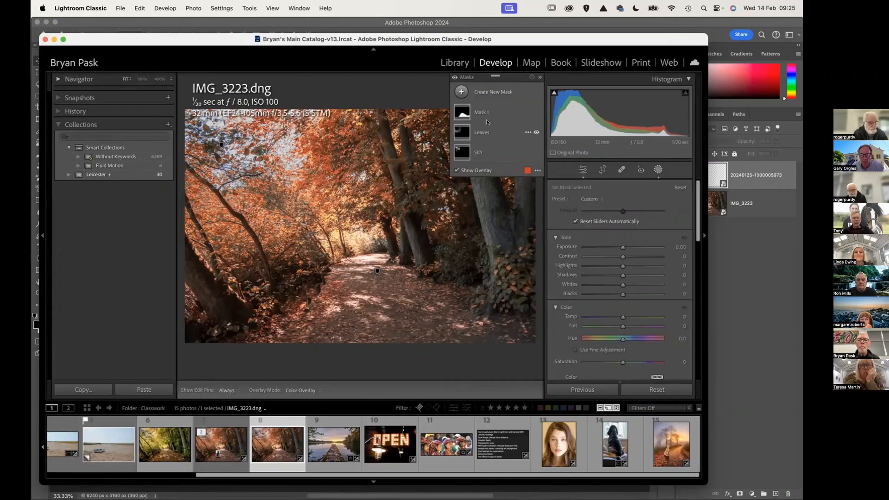
mouse_move(462, 114)
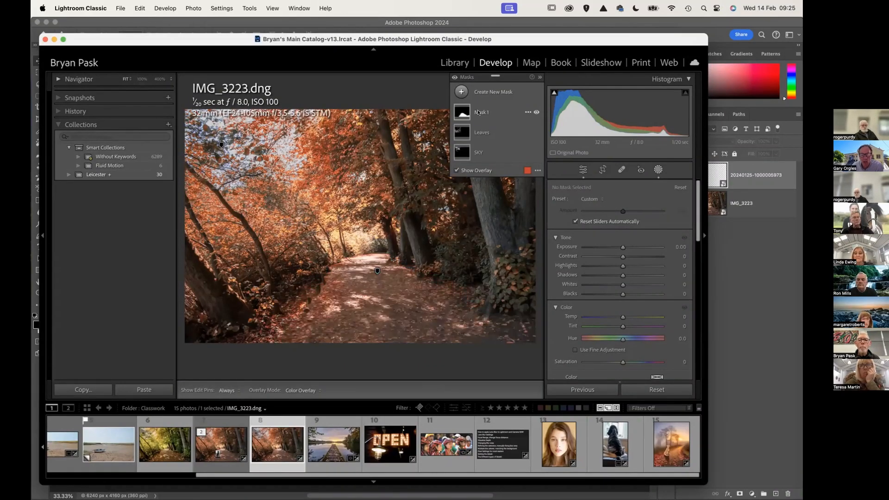
left_click(477, 112)
double_click(478, 112)
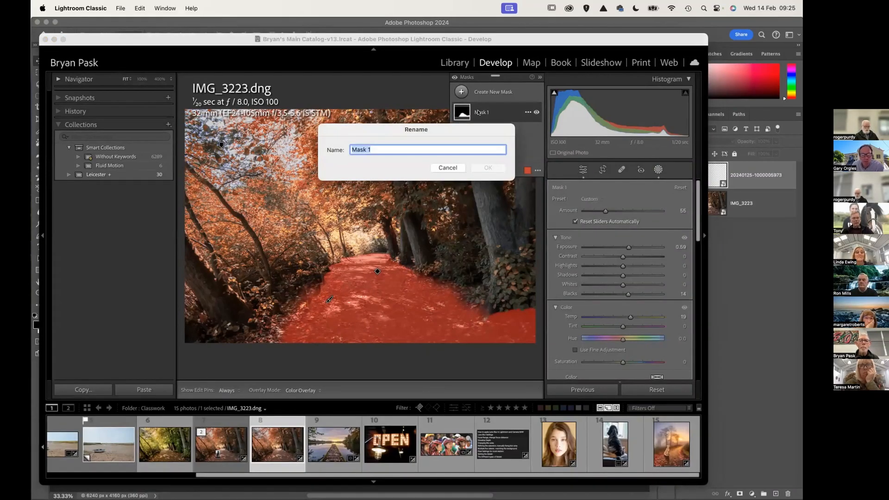
type("P")
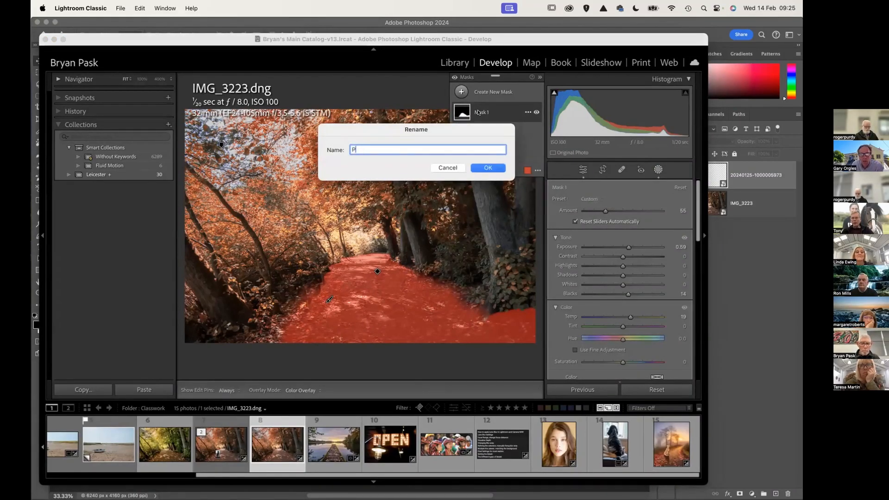
type("ath")
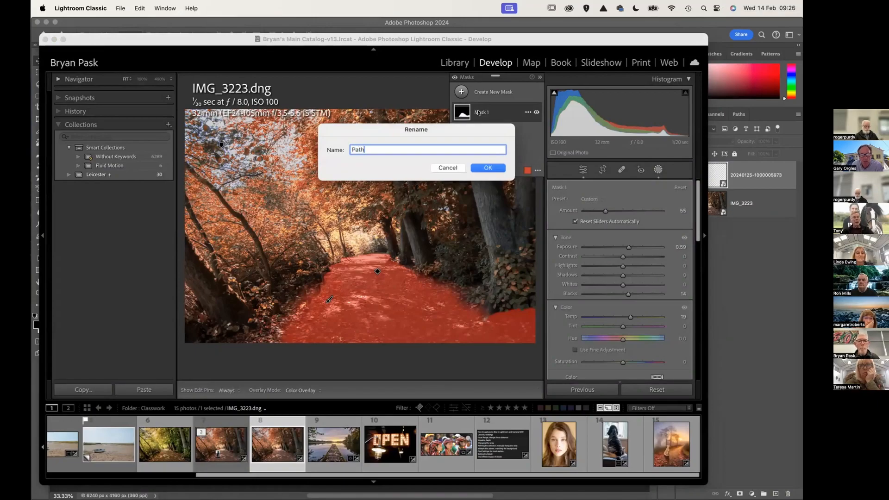
left_click(479, 168)
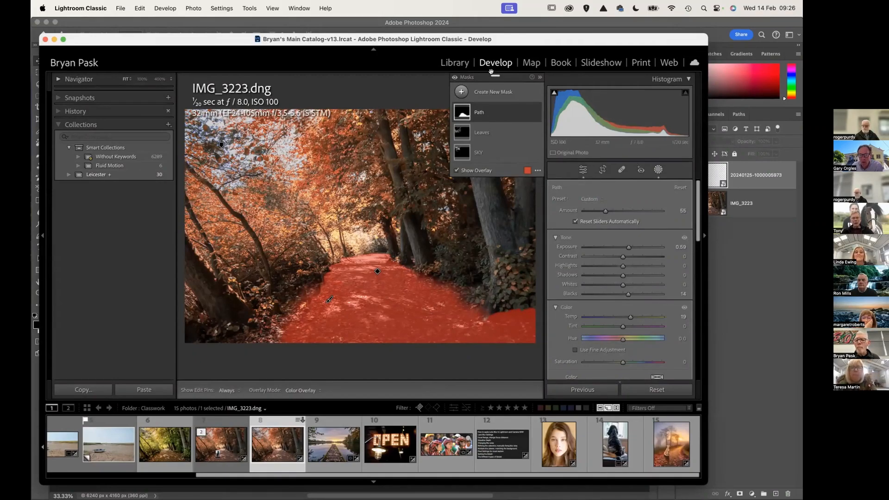
Step: Close masking, review the Color Mixer's orange and red settings, and examine the leaves in the photo up close
left_click(581, 169)
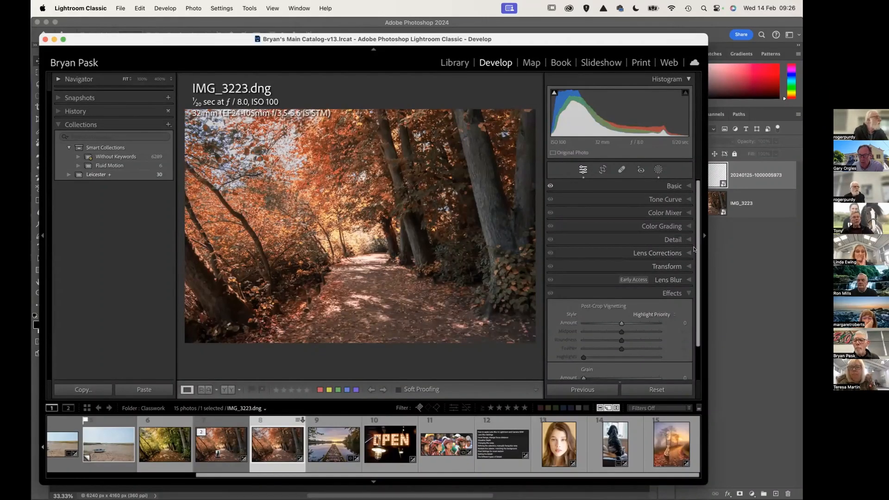
left_click(658, 212)
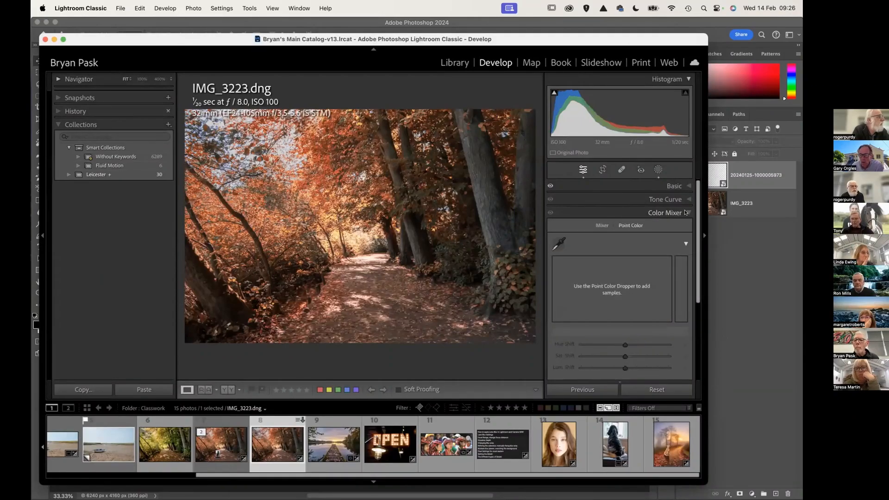
left_click(600, 225)
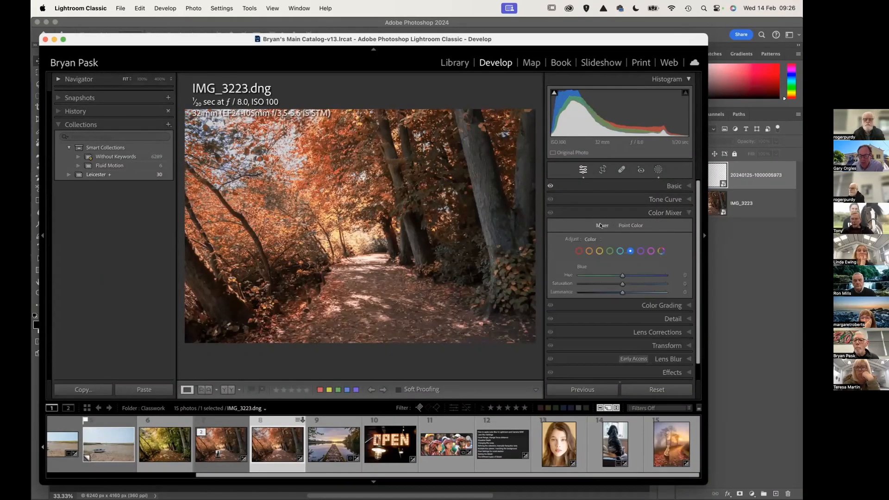
left_click(587, 250)
left_click(577, 251)
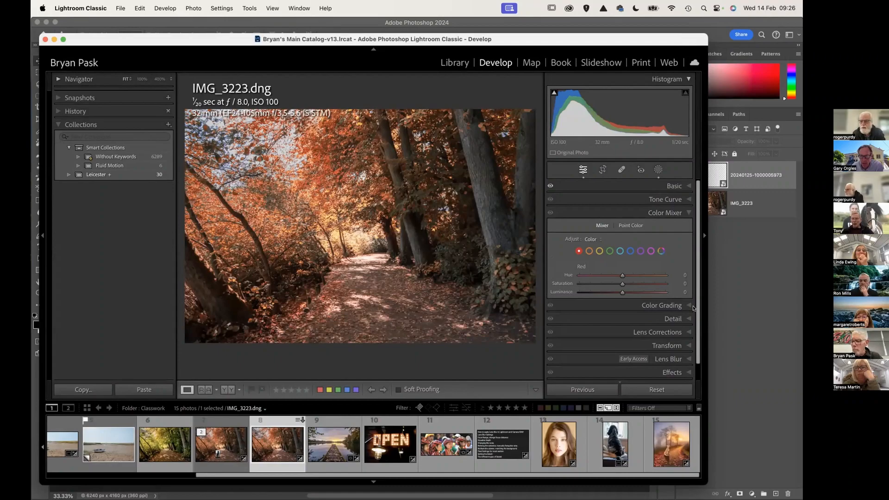
left_click(687, 212)
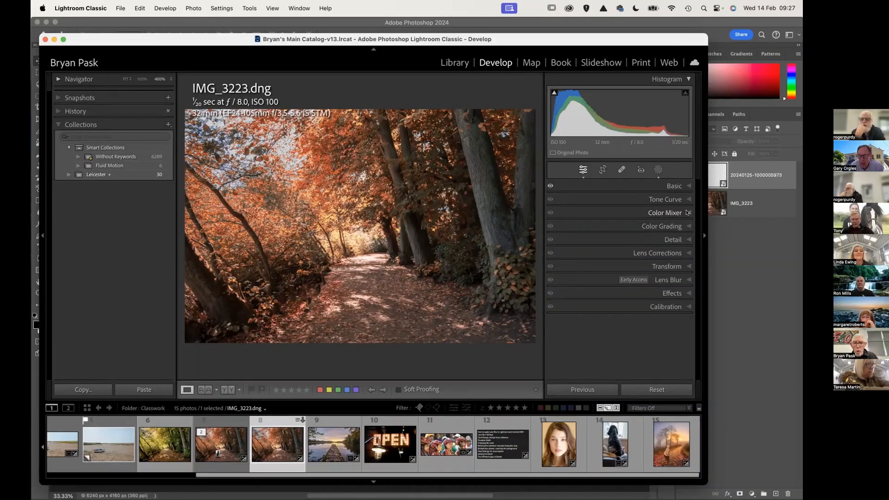
key("z")
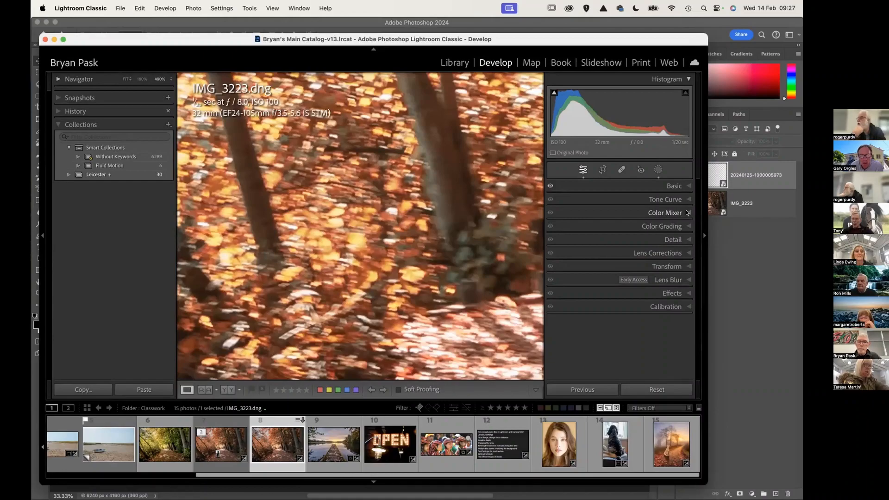
left_click(419, 220)
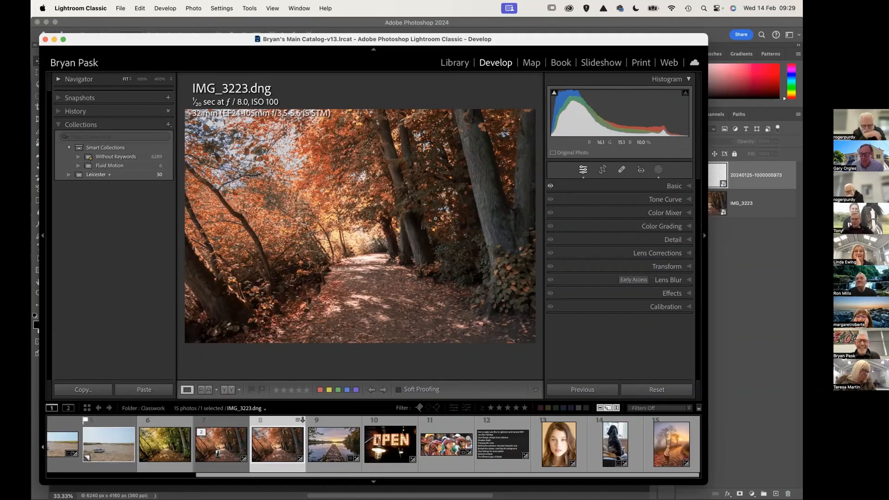
Step: Open the Color Grading settings for IMG_3223.dng and review the midtones, shadows and highlights wheels with Blending and Balance
left_click(687, 227)
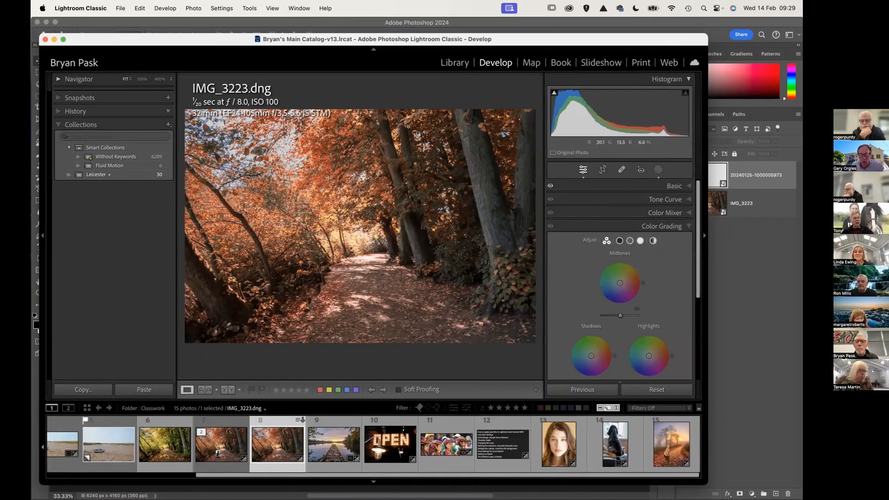
left_click_drag(694, 207, 691, 233)
scroll(691, 234, "down", 1)
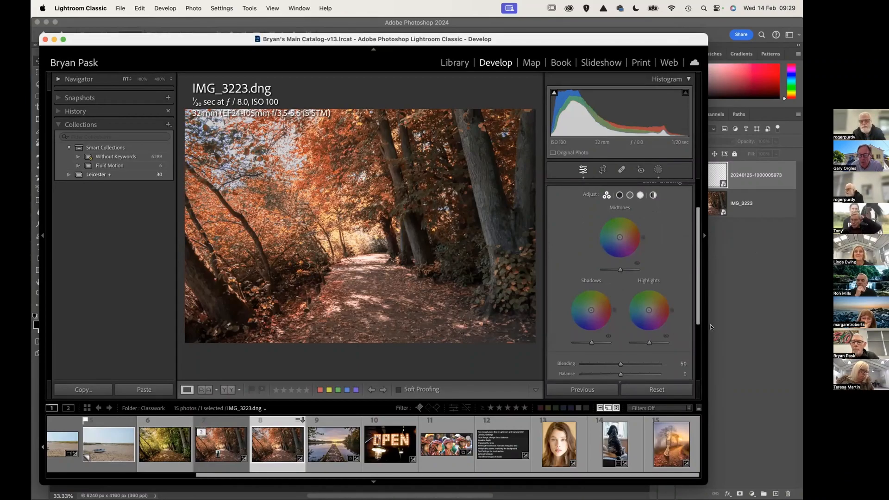
scroll(693, 208, "up", 2)
mouse_move(694, 205)
left_mouse_down()
mouse_move(694, 277)
mouse_move(694, 219)
left_mouse_up()
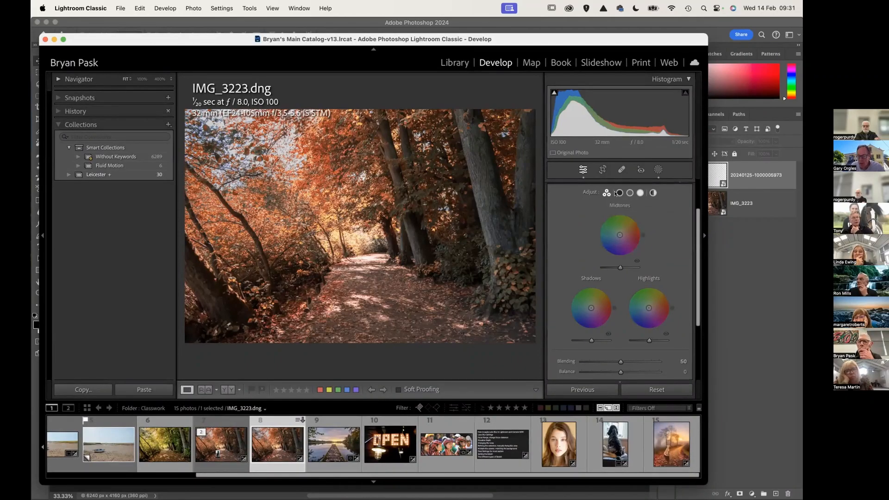
Step: Try a range of hues on the Global color grading wheel, ending at hue 155 with no saturation
left_click(652, 192)
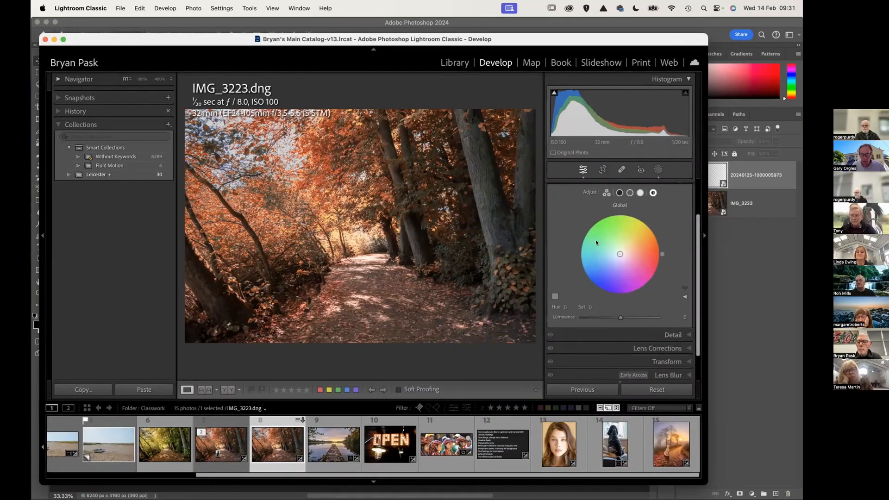
left_click_drag(661, 253, 661, 251)
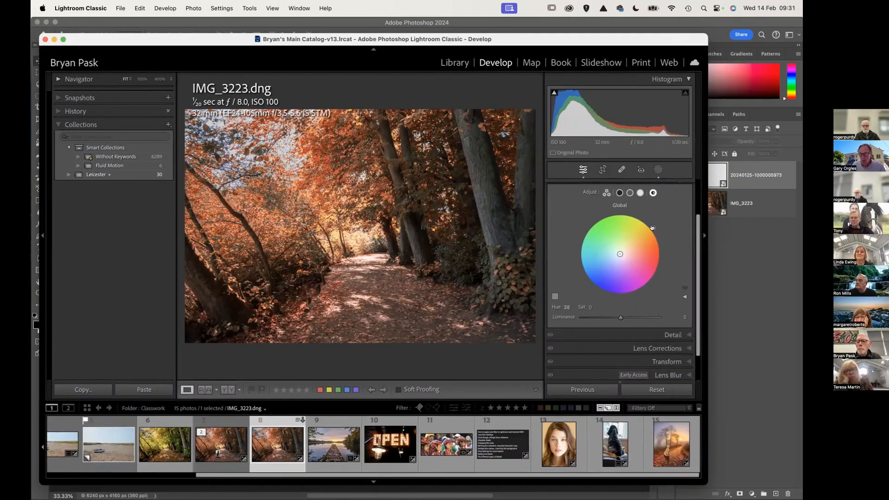
left_click_drag(652, 228, 587, 244)
left_click_drag(630, 287, 651, 246)
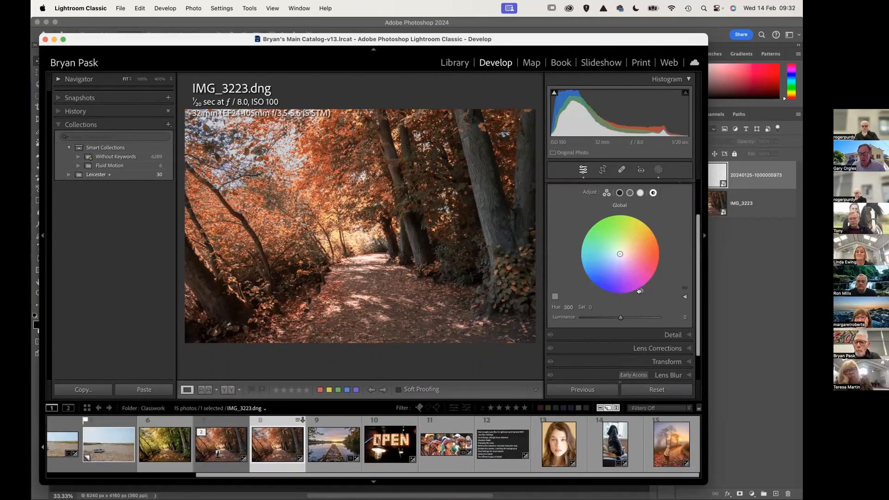
left_click_drag(635, 284, 618, 257)
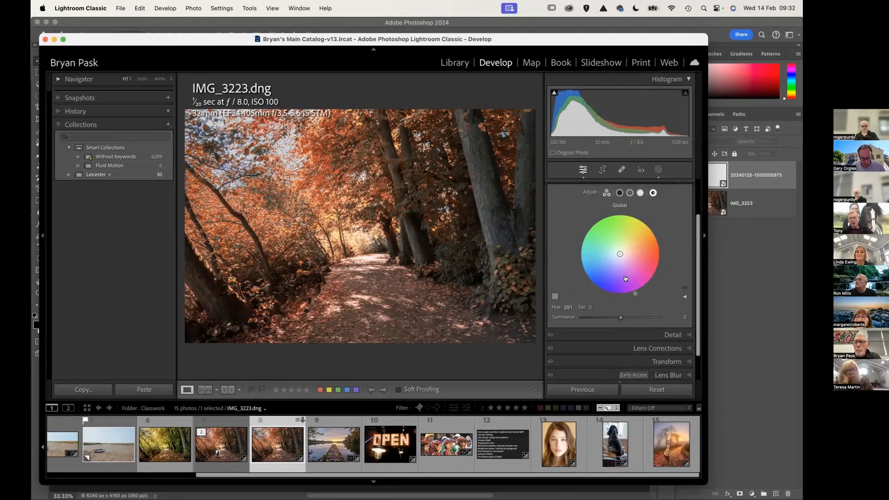
left_click_drag(630, 288, 583, 236)
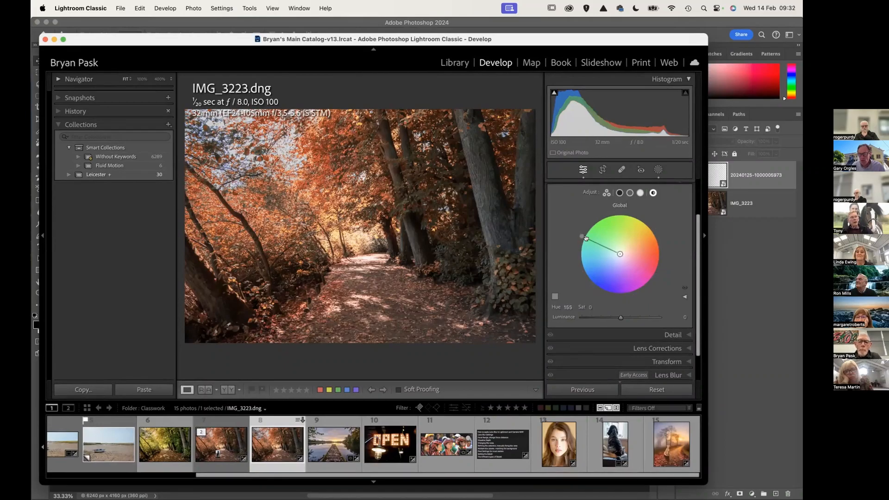
Step: Return to the three-way wheels and try shadow hues, including hue 32 at saturation 100, ending at zero saturation
left_click(606, 193)
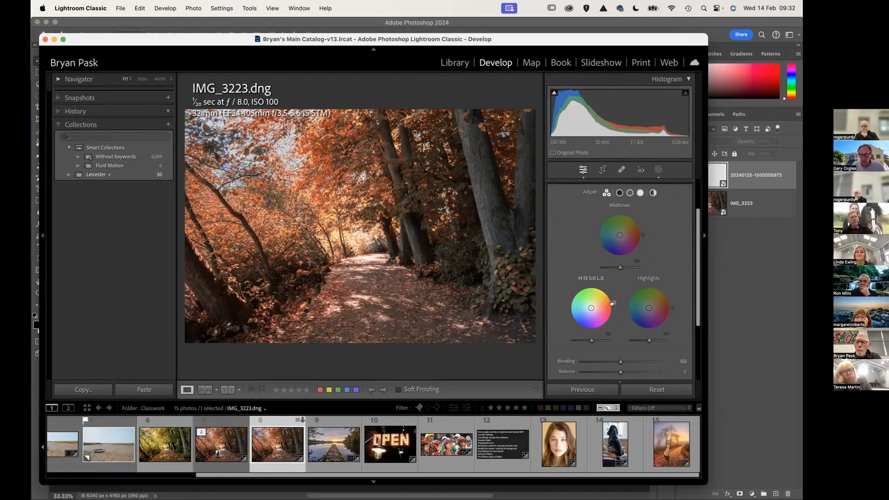
left_click_drag(602, 293, 608, 306)
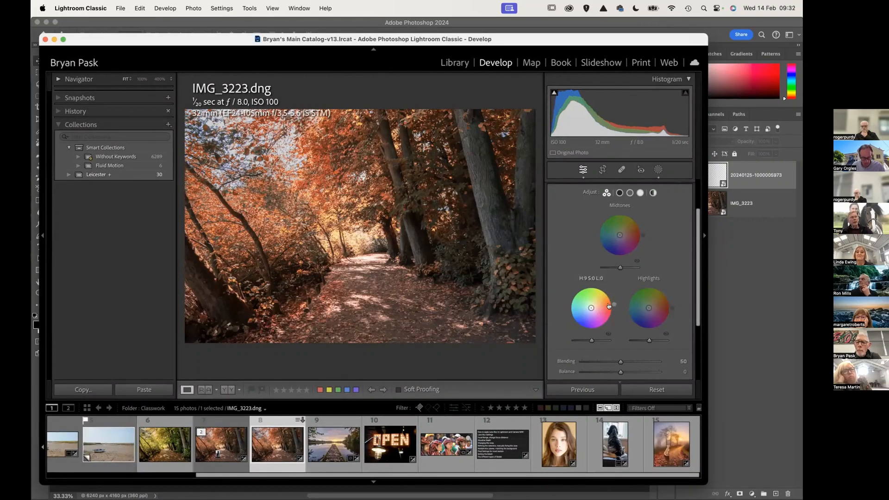
key("alt")
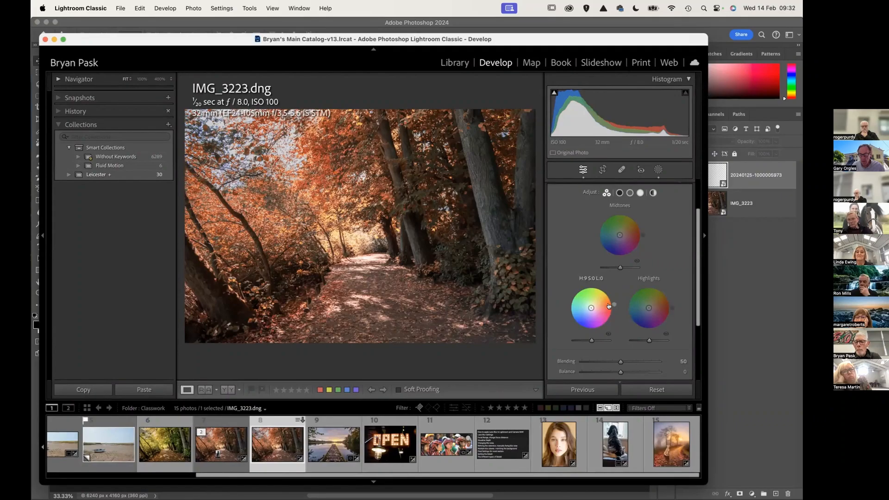
left_click_drag(603, 306, 570, 319)
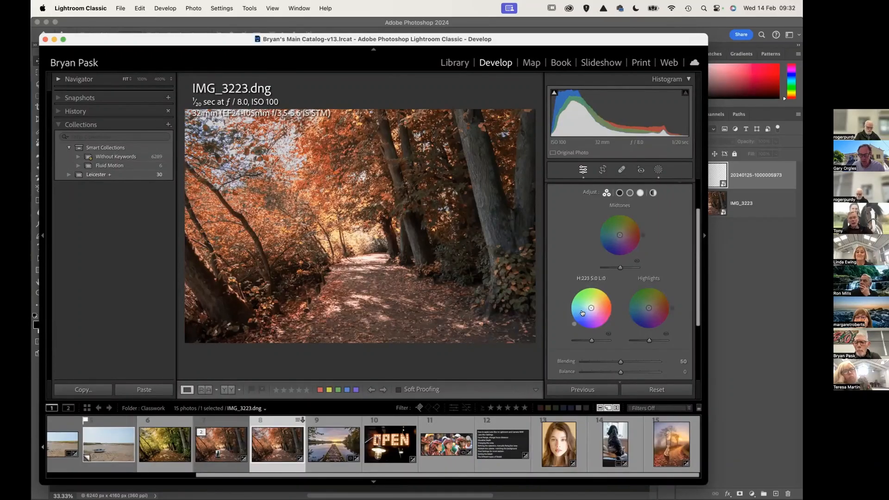
mouse_move(591, 308)
left_mouse_down()
mouse_move(575, 300)
mouse_move(601, 300)
left_mouse_up()
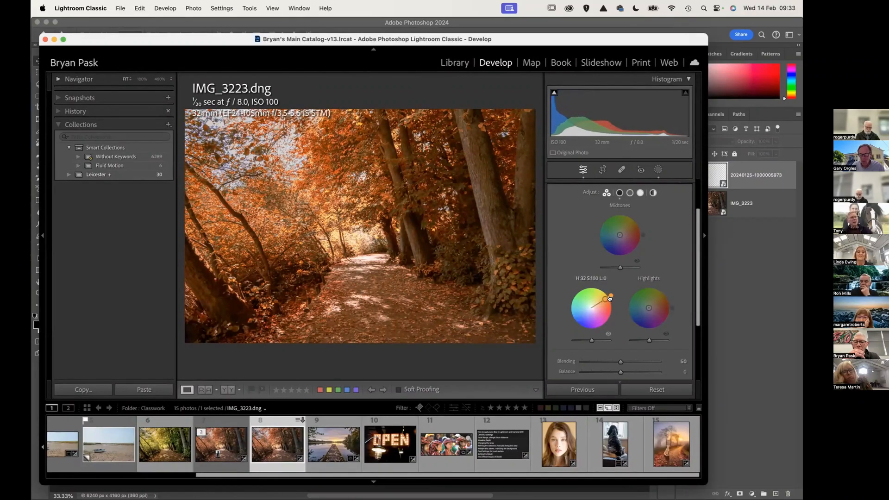
left_click_drag(610, 298, 588, 307)
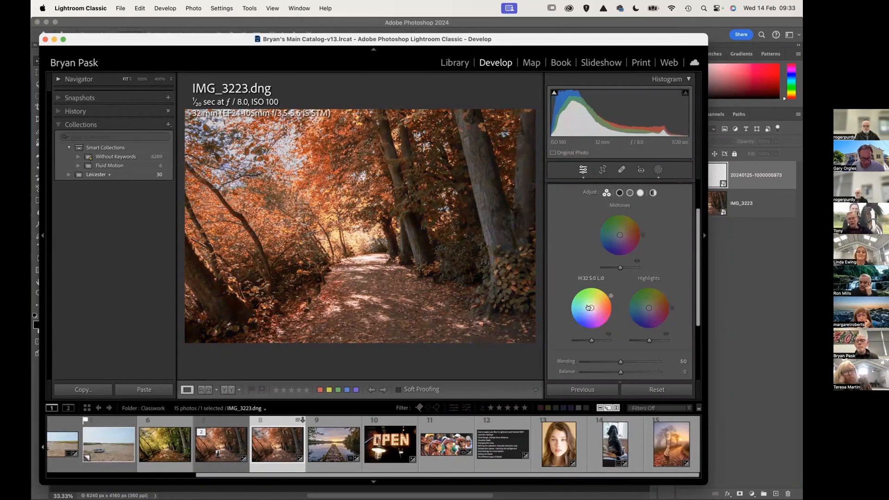
Step: Try tinting the shadows at different hues, settling on orange at hue 34, and darken the shadow luminance
mouse_move(593, 307)
left_mouse_down()
mouse_move(580, 316)
mouse_move(572, 310)
mouse_move(577, 298)
mouse_move(596, 293)
mouse_move(588, 307)
mouse_move(603, 295)
mouse_move(594, 305)
left_mouse_up()
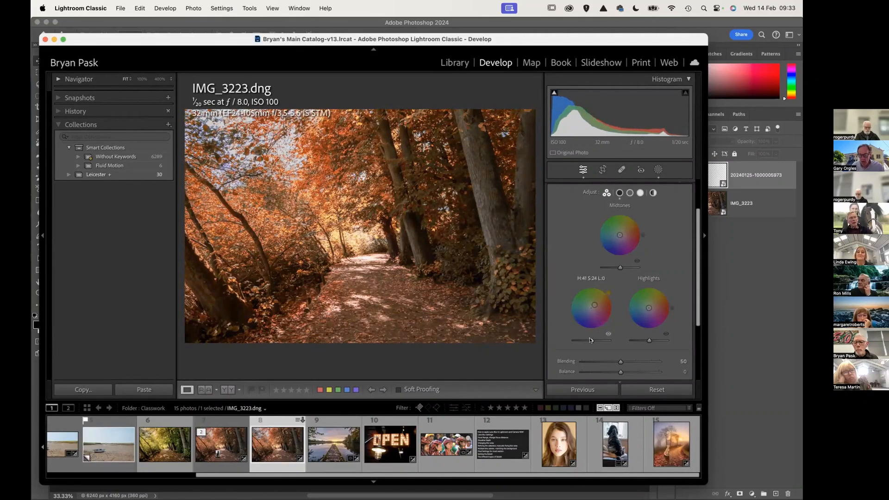
mouse_move(590, 340)
left_mouse_down()
mouse_move(609, 338)
mouse_move(571, 340)
mouse_move(611, 341)
mouse_move(567, 334)
mouse_move(590, 338)
left_mouse_up()
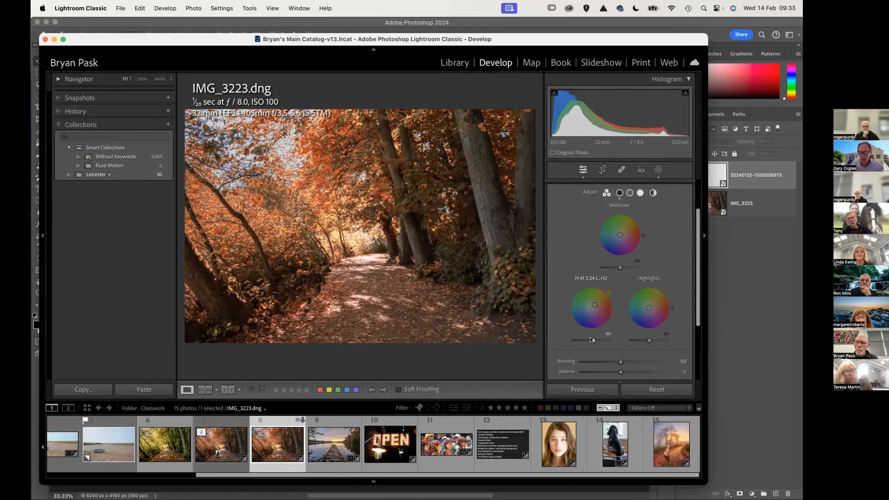
left_click_drag(593, 304, 607, 308)
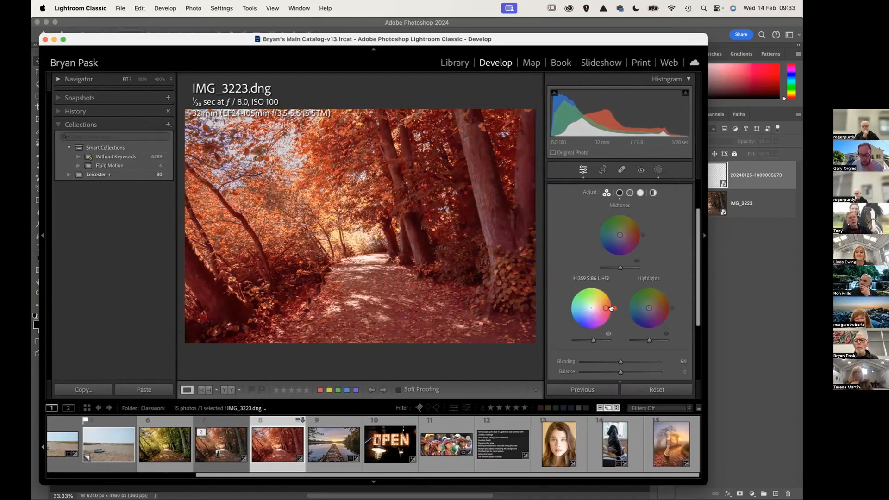
left_click_drag(611, 309, 597, 301)
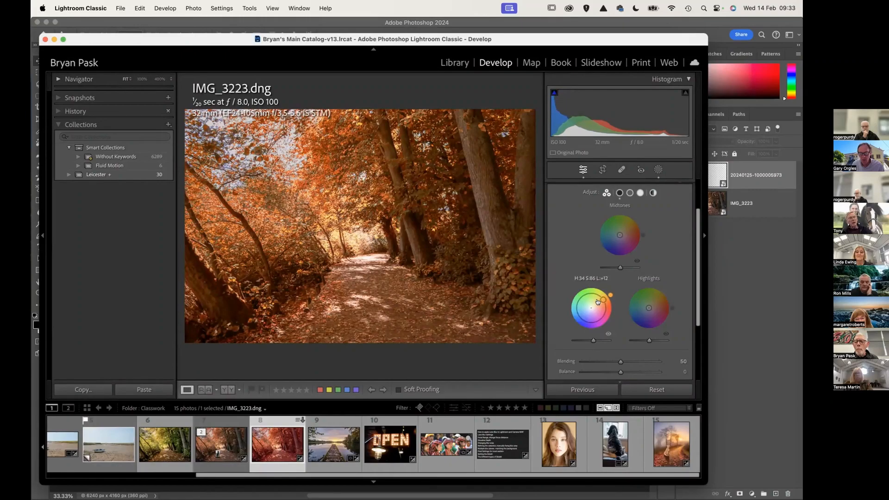
left_click_drag(593, 340, 584, 339)
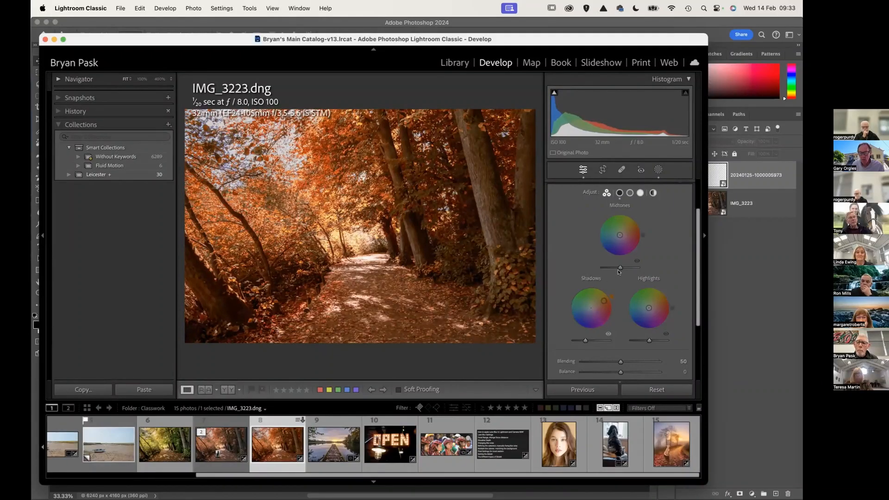
Step: Brighten the highlights and tint them blue, and give the midtones a yellow-green tint
left_click_drag(648, 341, 661, 340)
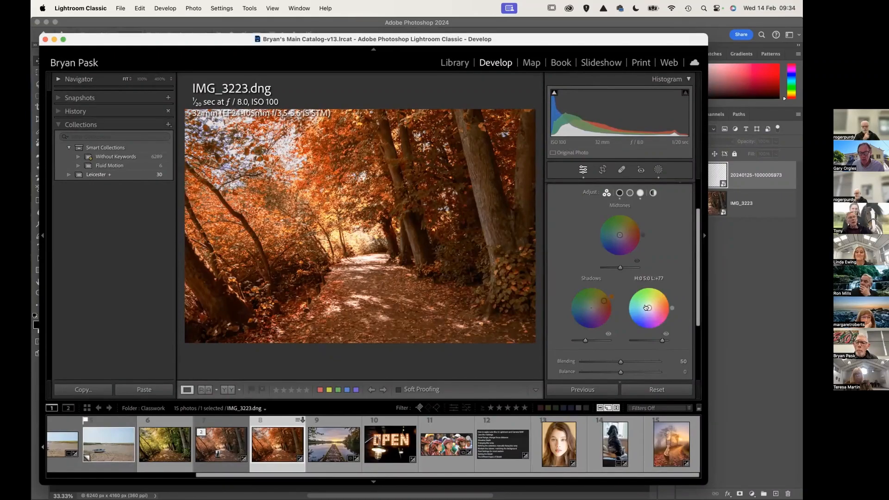
mouse_move(646, 308)
left_mouse_down()
mouse_move(636, 323)
mouse_move(666, 340)
left_mouse_up()
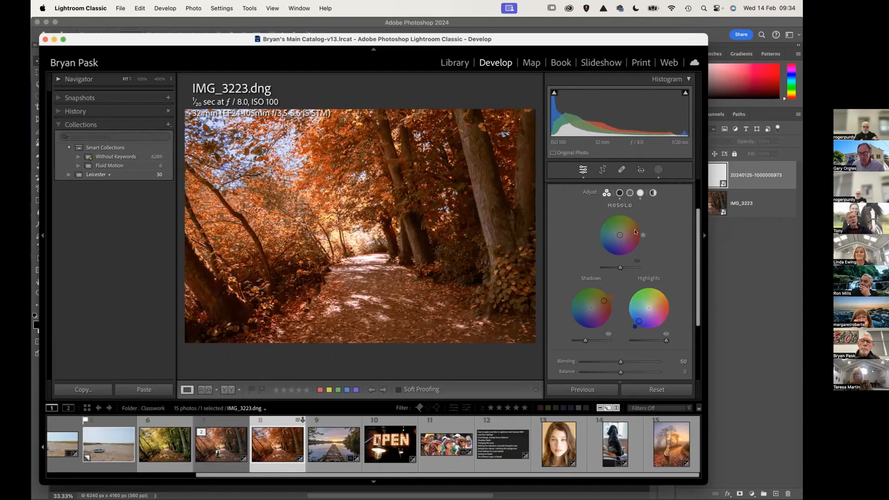
left_click_drag(619, 235, 618, 221)
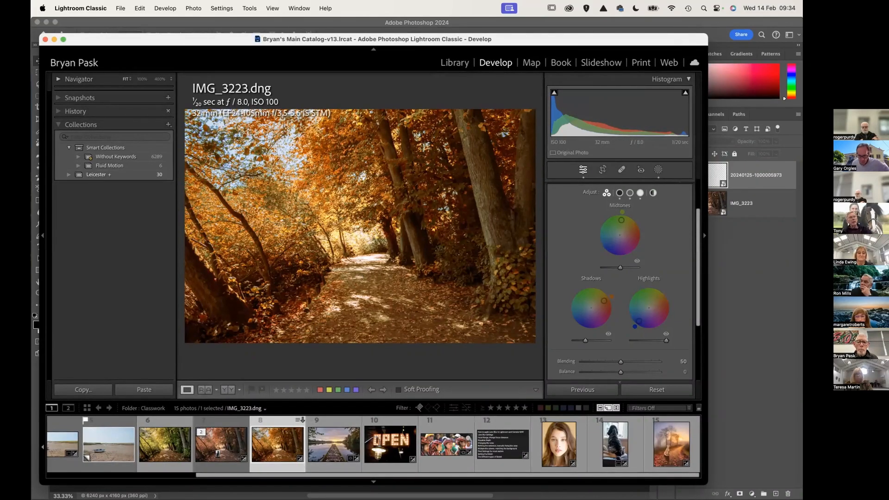
Step: Try color grading Blending at 71 and Balance at +3, and reset all the color grading adjustments
mouse_move(517, 486)
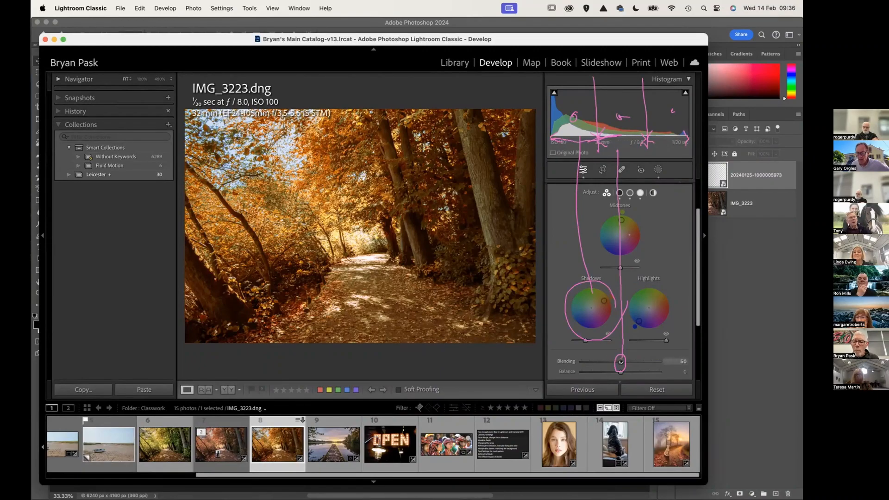
mouse_move(622, 361)
left_mouse_down()
mouse_move(656, 361)
mouse_move(601, 361)
mouse_move(661, 364)
mouse_move(614, 362)
left_mouse_up()
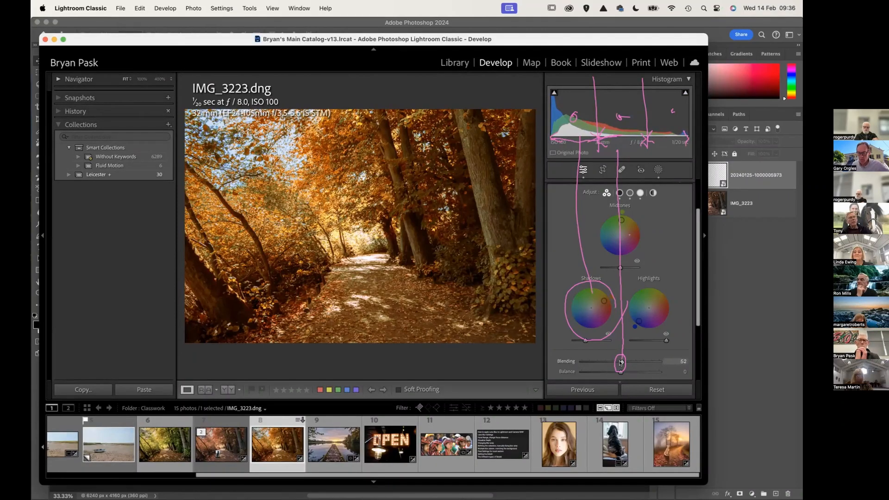
left_click_drag(621, 372, 602, 372)
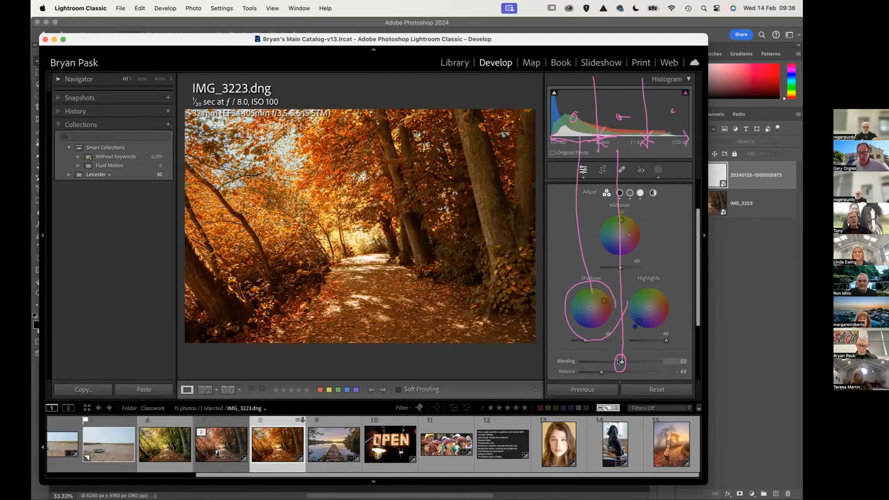
left_click_drag(650, 364, 618, 375)
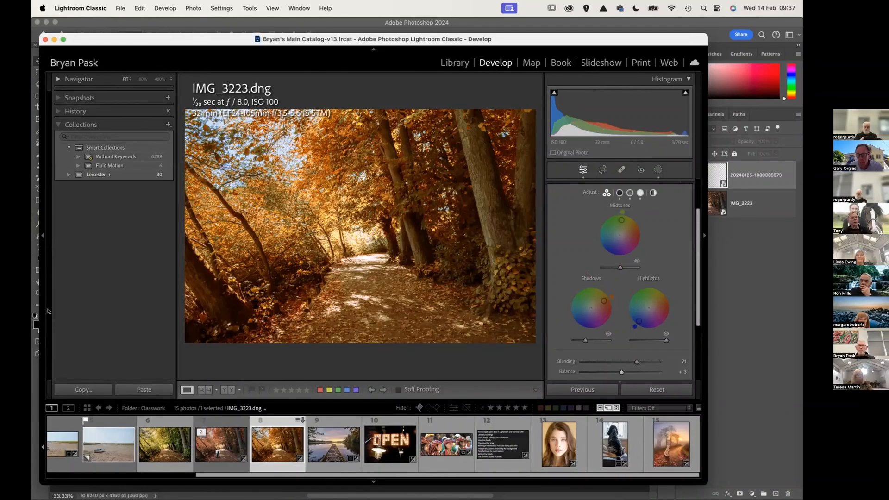
left_click(590, 192, "alt")
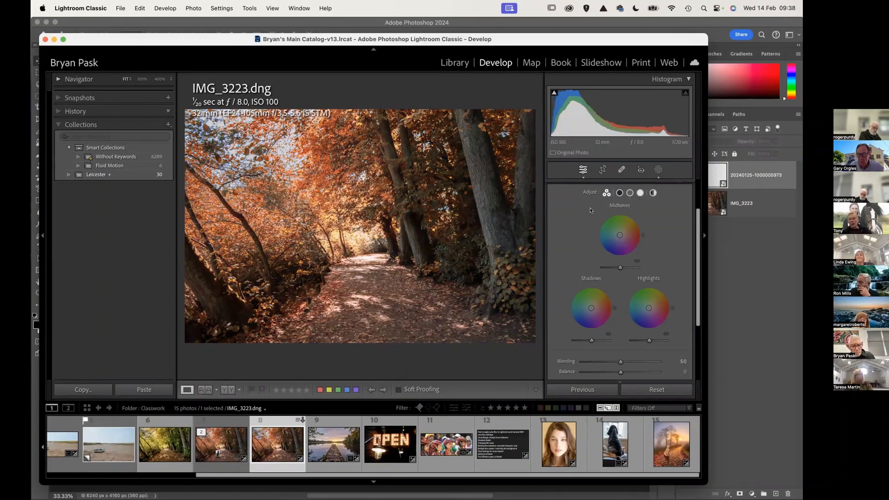
key("alt")
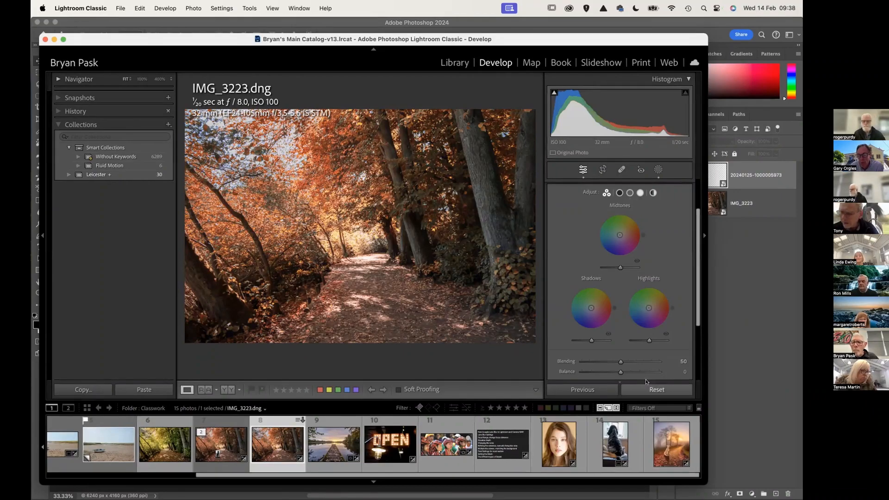
Step: Set the Global color grading hue to 32 and luminance to +100, and expand its Hue and Saturation sliders
left_click(653, 193)
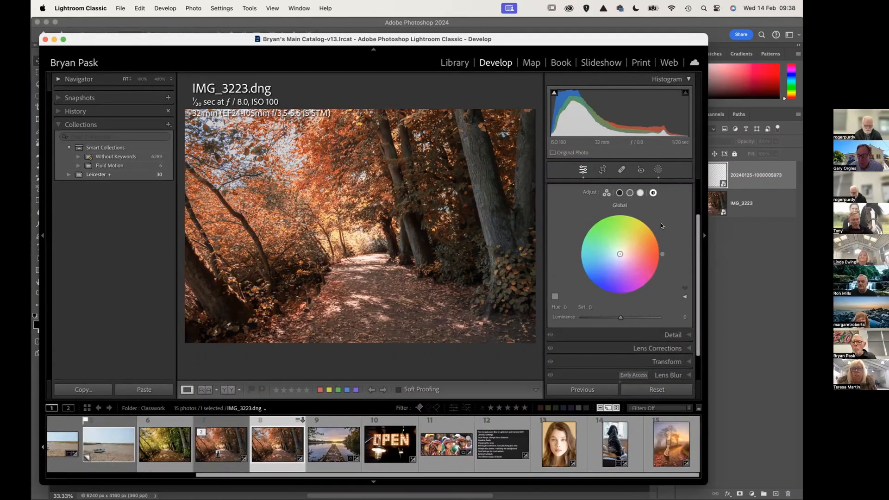
left_click_drag(662, 242, 644, 236)
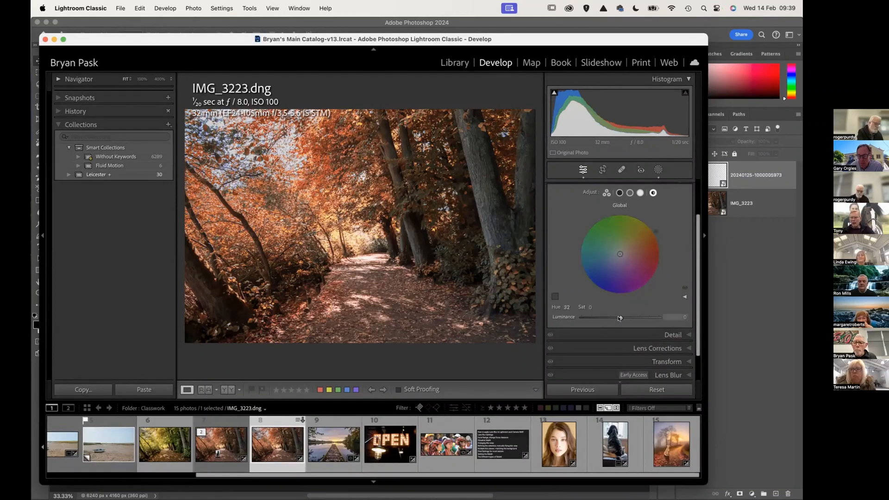
mouse_move(620, 319)
left_mouse_down()
mouse_move(634, 317)
mouse_move(592, 318)
mouse_move(637, 318)
mouse_move(628, 317)
left_mouse_up()
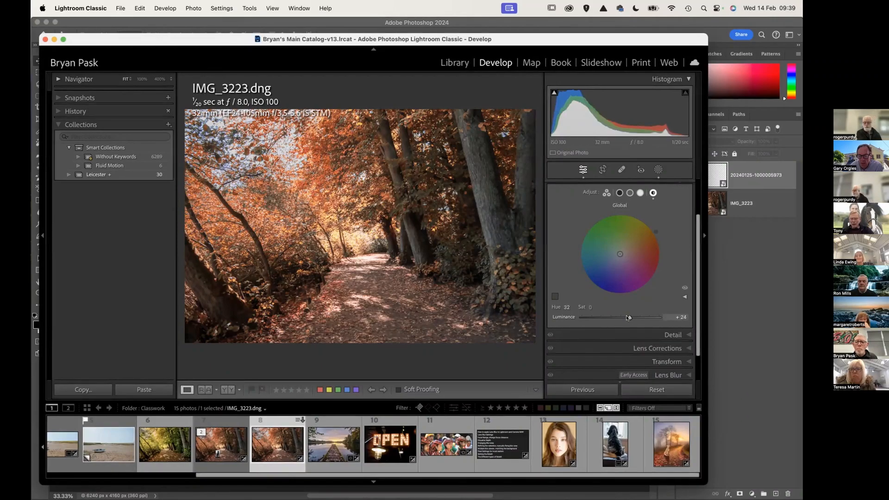
left_click_drag(628, 318, 607, 316)
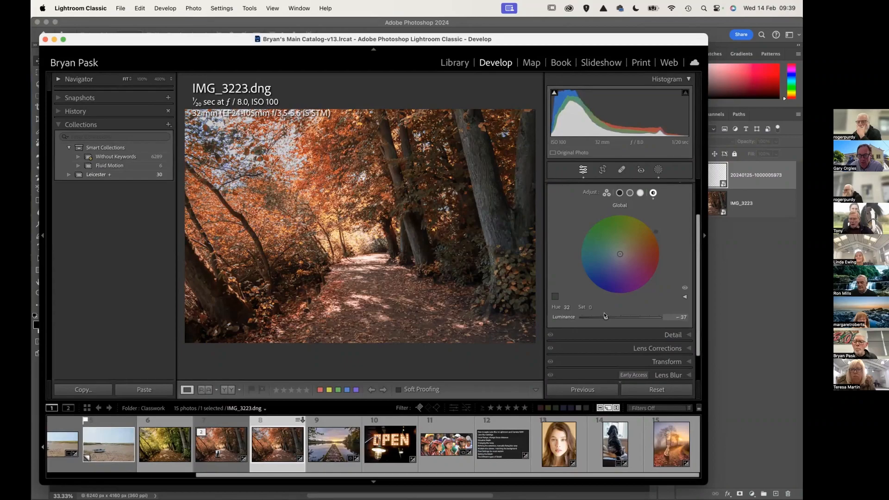
left_click_drag(604, 315, 604, 318)
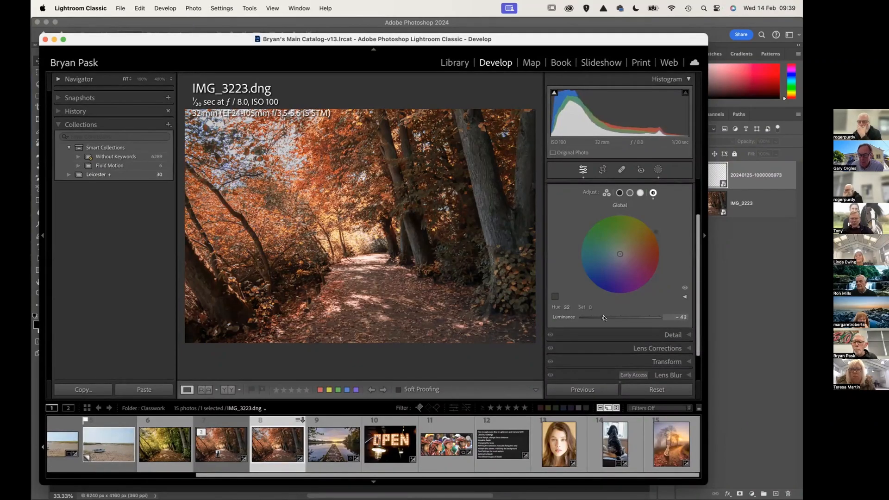
left_click(684, 295)
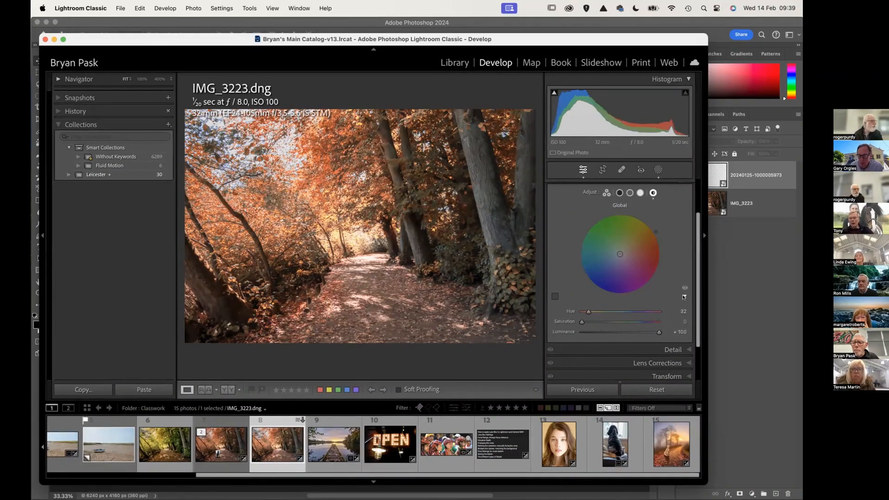
left_click(554, 295)
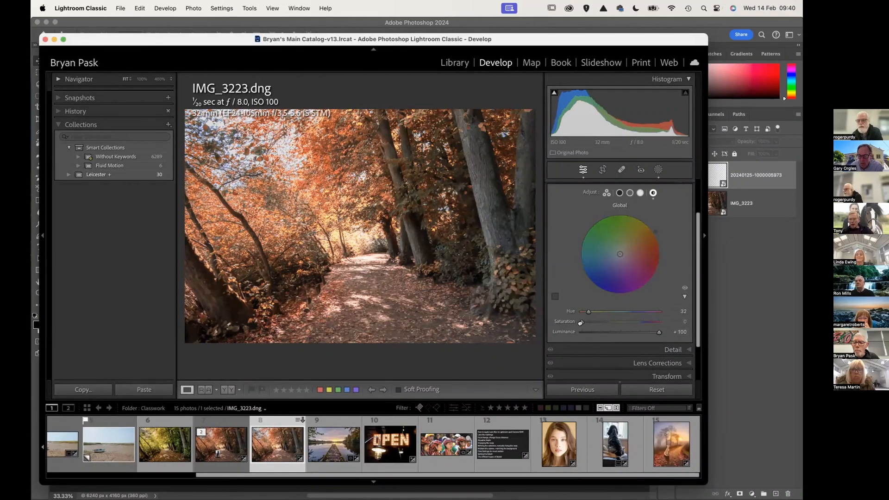
Step: Set the Global color grading saturation to 37 and luminance to +51
mouse_move(580, 323)
left_mouse_down()
mouse_move(650, 332)
mouse_move(638, 335)
left_mouse_up()
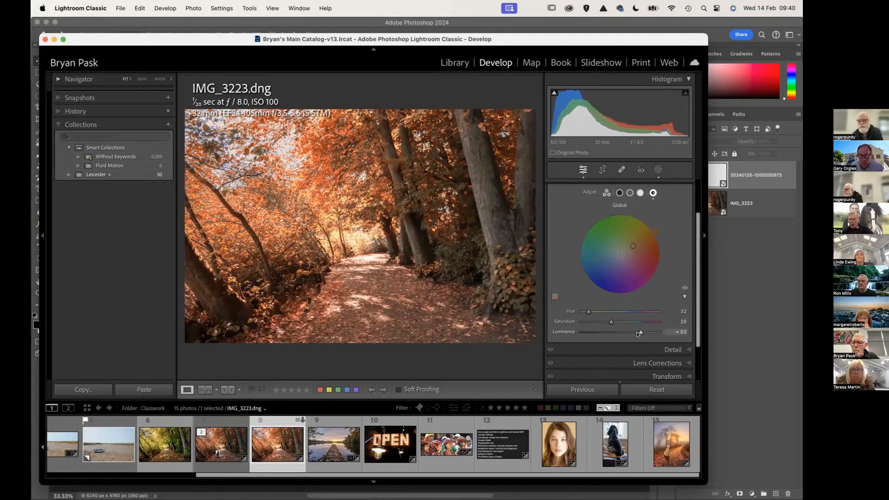
left_click(684, 297)
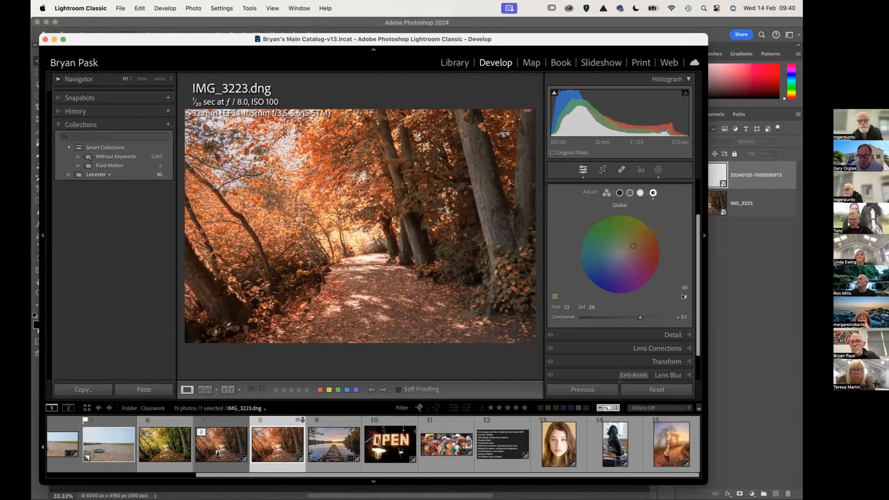
left_click(683, 296)
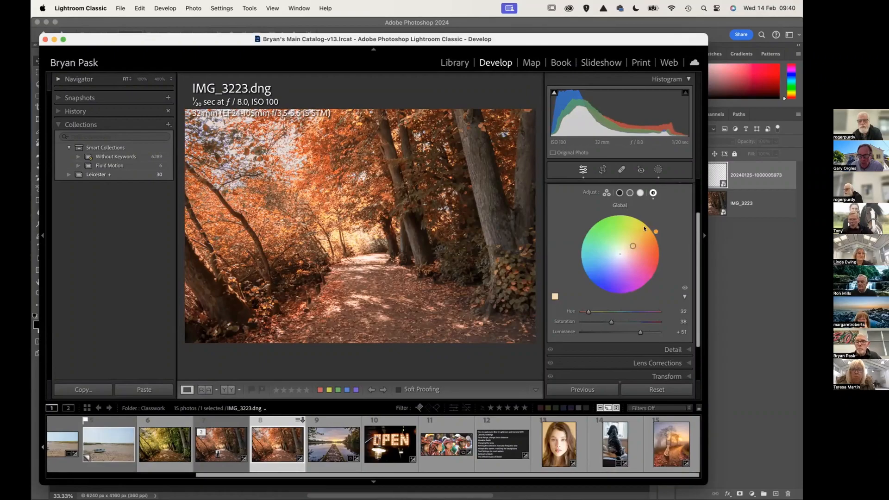
mouse_move(631, 246)
left_mouse_down()
mouse_move(639, 239)
mouse_move(630, 246)
left_mouse_up()
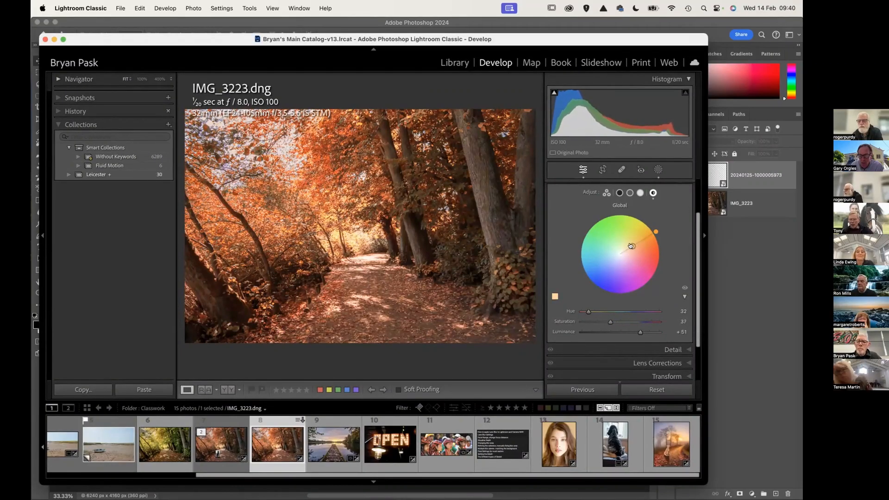
left_click(684, 296)
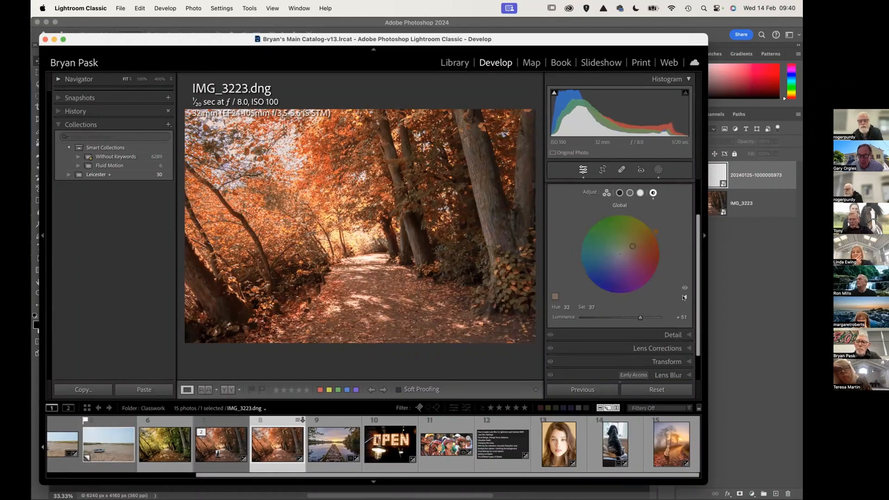
left_click(684, 297)
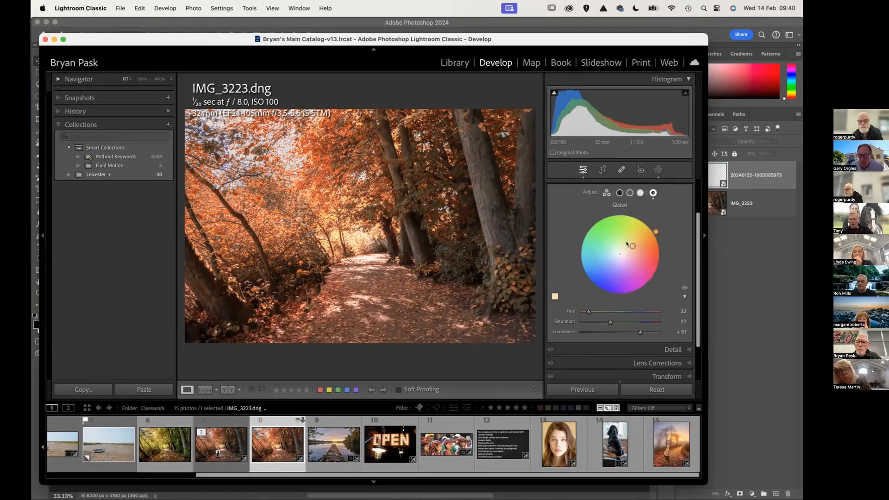
Step: Shift the Global color grading hue to 25 and reduce its saturation to 21
left_click_drag(647, 222, 634, 250)
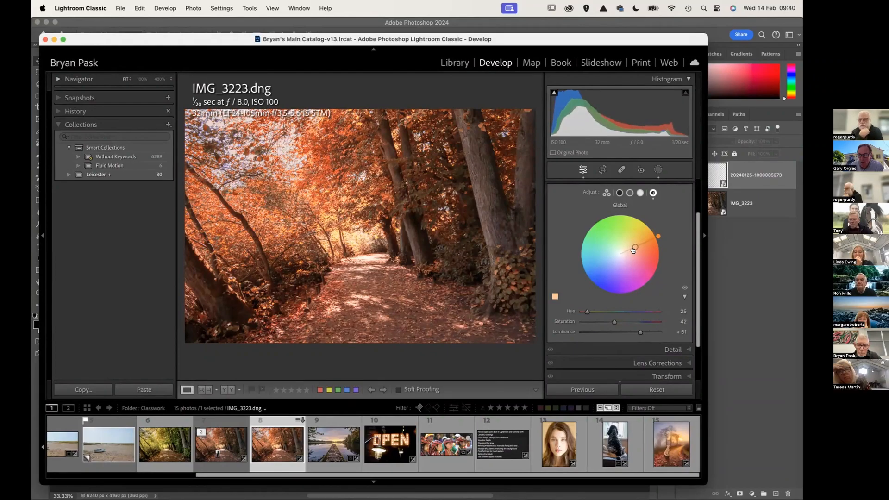
left_click(684, 297)
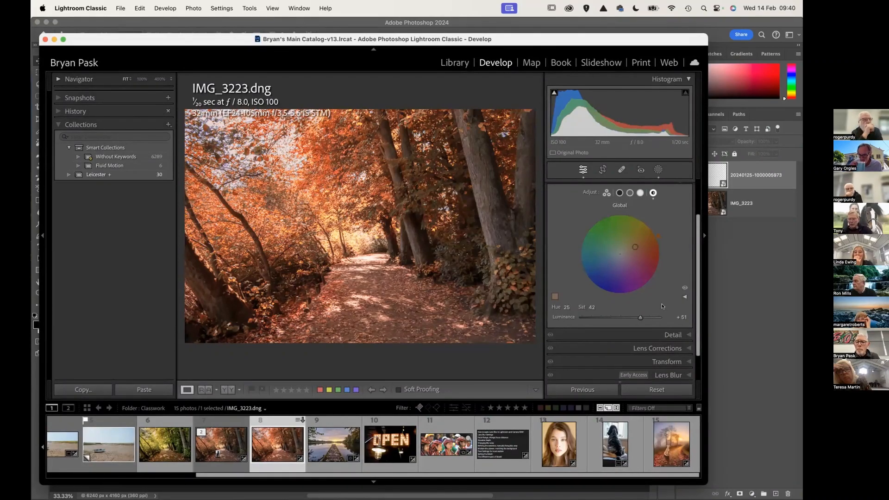
left_click(685, 298)
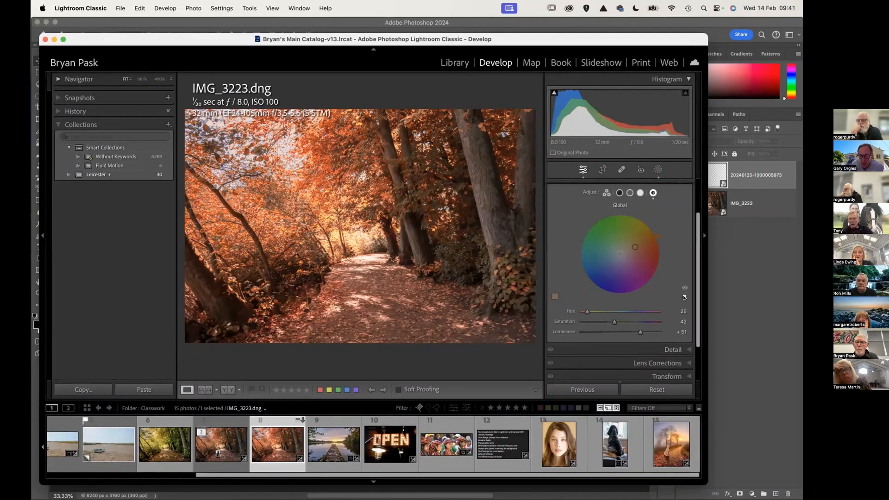
left_click(685, 297)
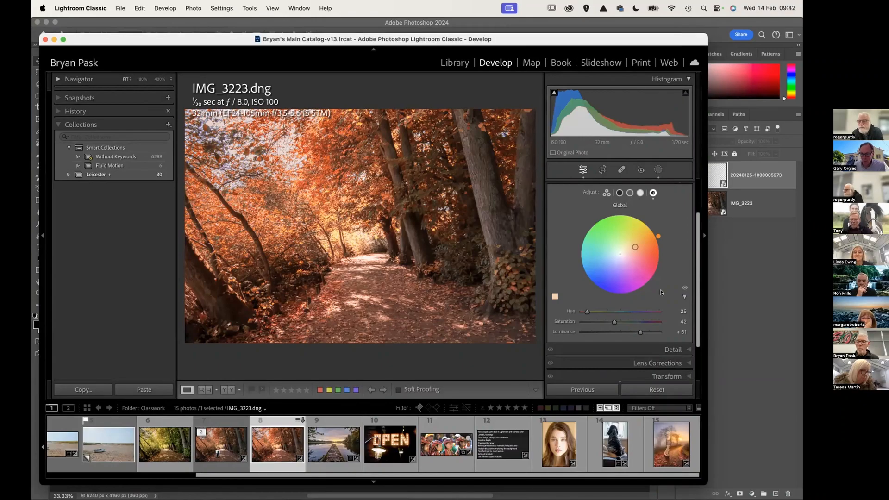
mouse_move(637, 245)
left_mouse_down()
mouse_move(644, 242)
mouse_move(623, 249)
left_mouse_up()
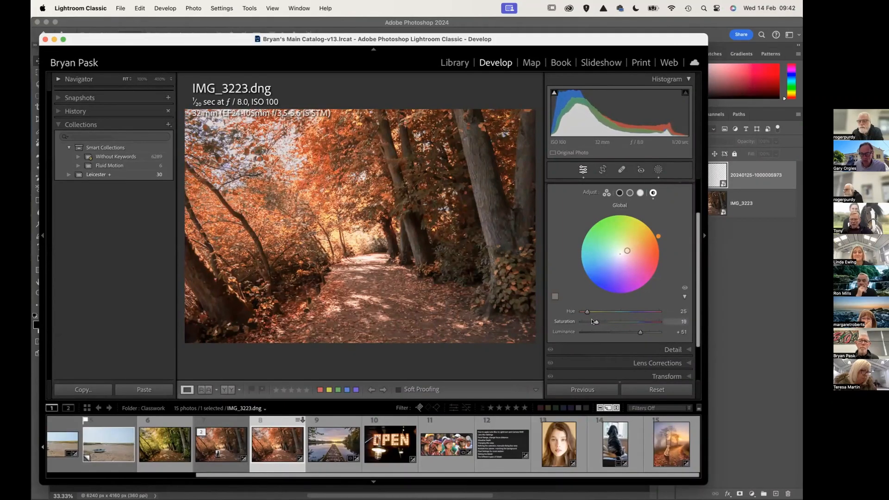
left_click_drag(591, 319, 593, 322)
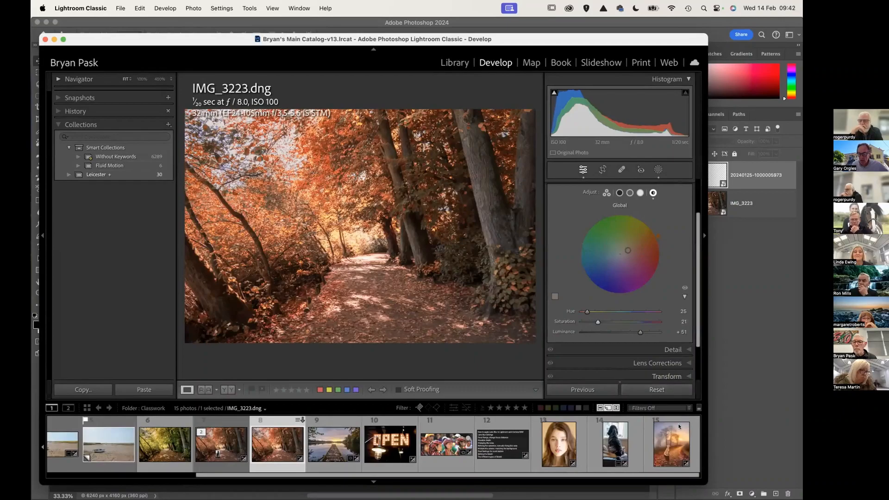
Step: View the photo of the dog on the misty autumn path, dismissing the feature tip, and return to IMG_3223.dng
left_click(671, 439)
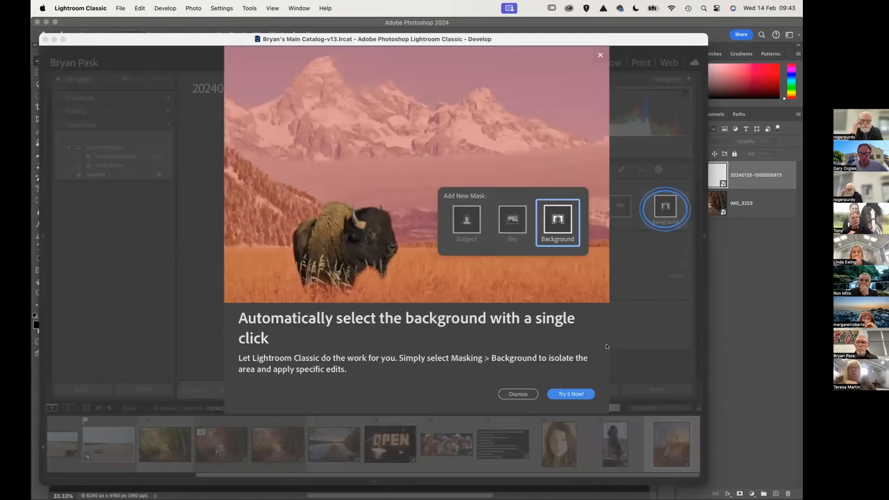
left_click(527, 393)
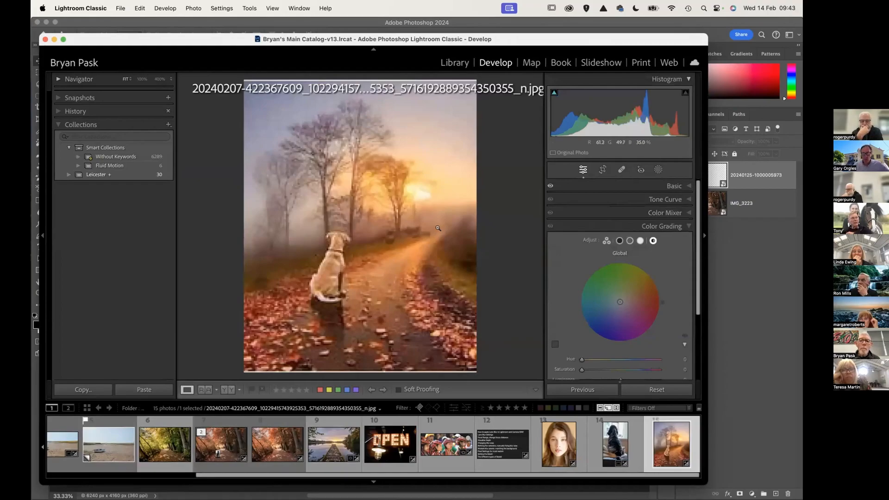
left_click(272, 440)
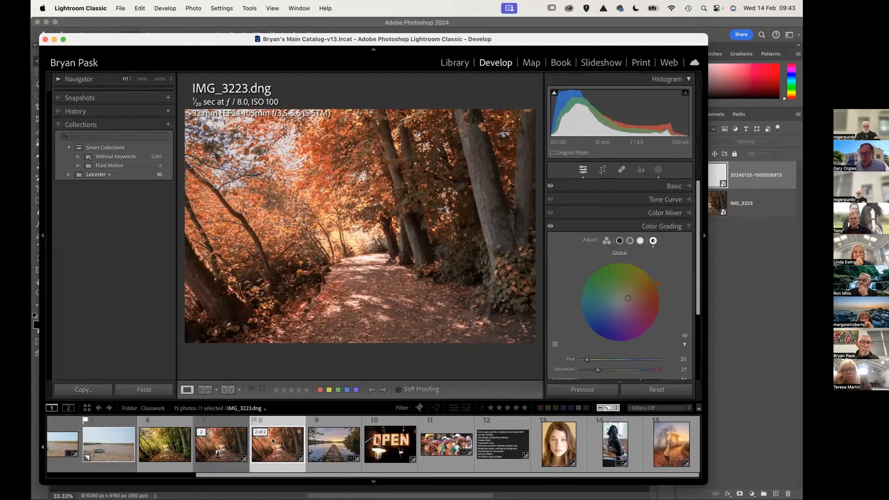
Step: Apply Lens Blur to the woodland photo and check its depth map, leaving the depth visualization off
left_click(685, 227)
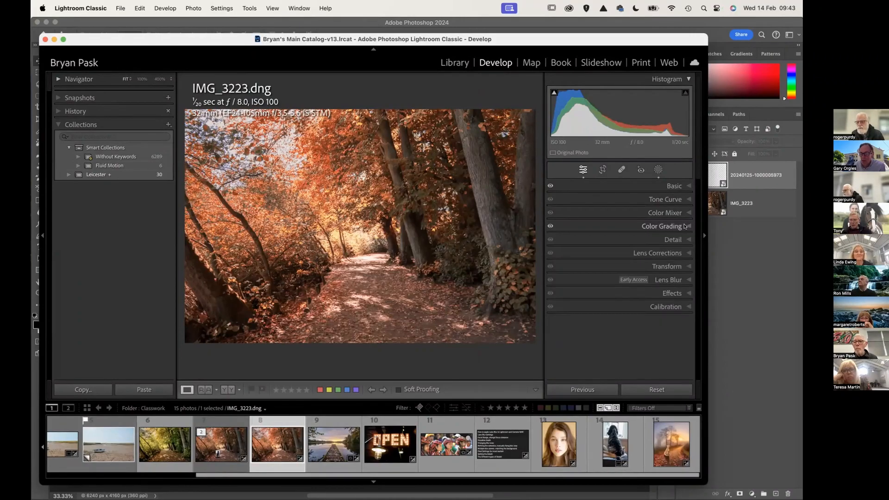
left_click(684, 279)
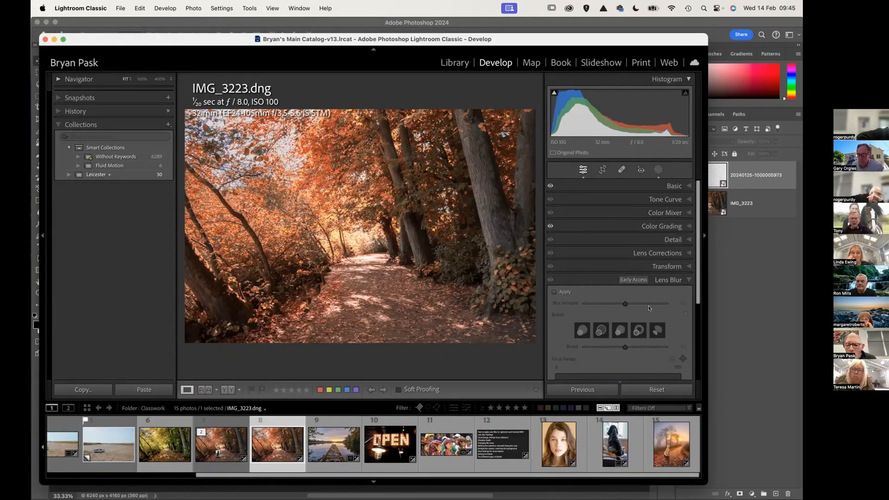
left_click(554, 293)
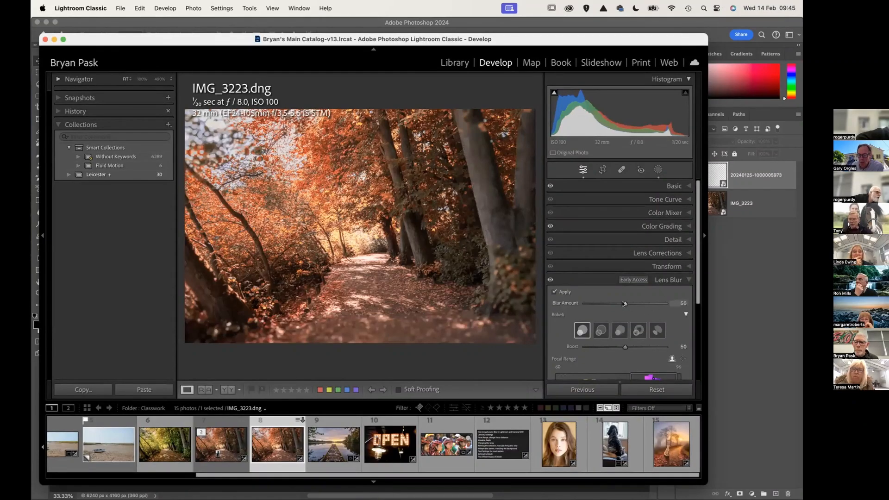
scroll(668, 339, "down", 5)
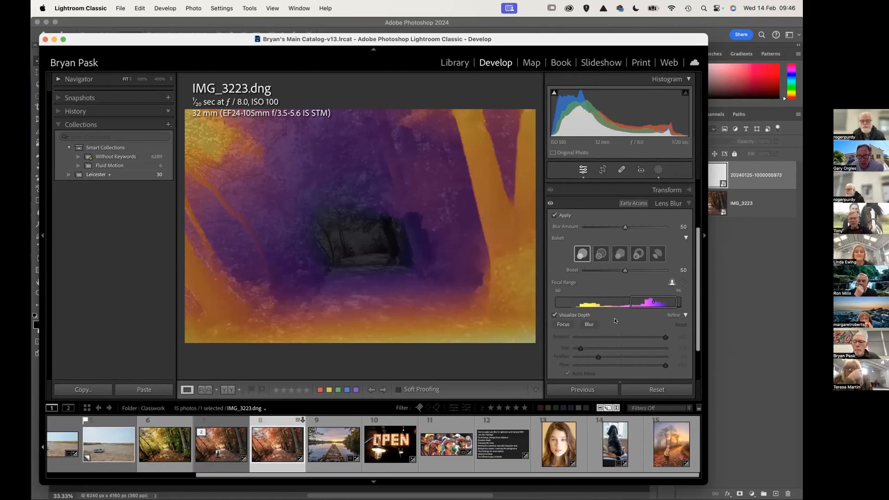
scroll(593, 320, "up", 1)
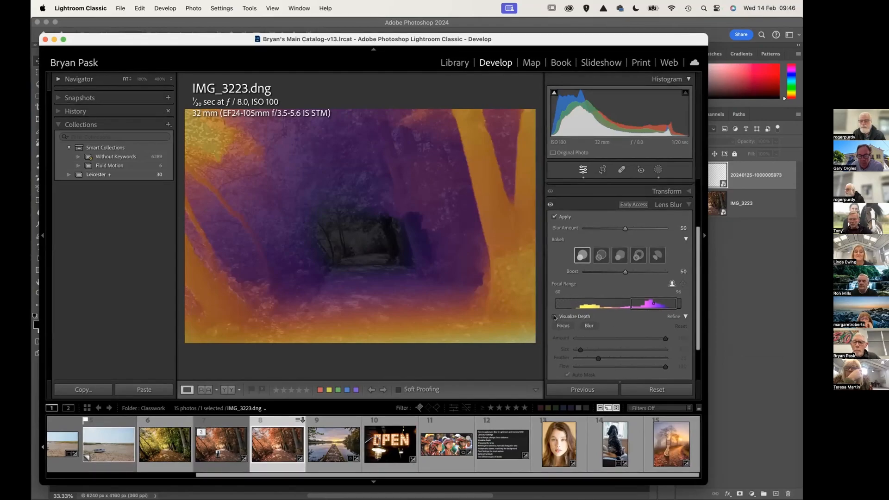
left_click(554, 317)
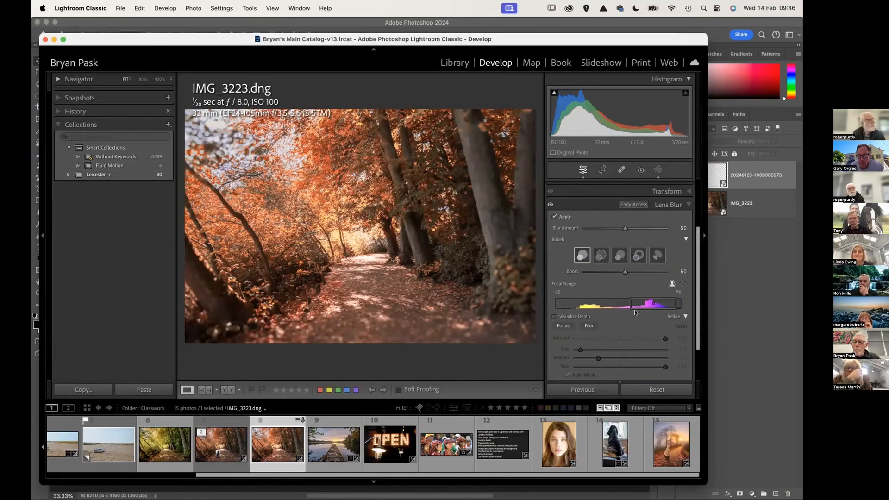
Step: Move the Lens Blur focal range to the foreground at 0 to 54 and reduce the Blur Amount to 25
mouse_move(635, 311)
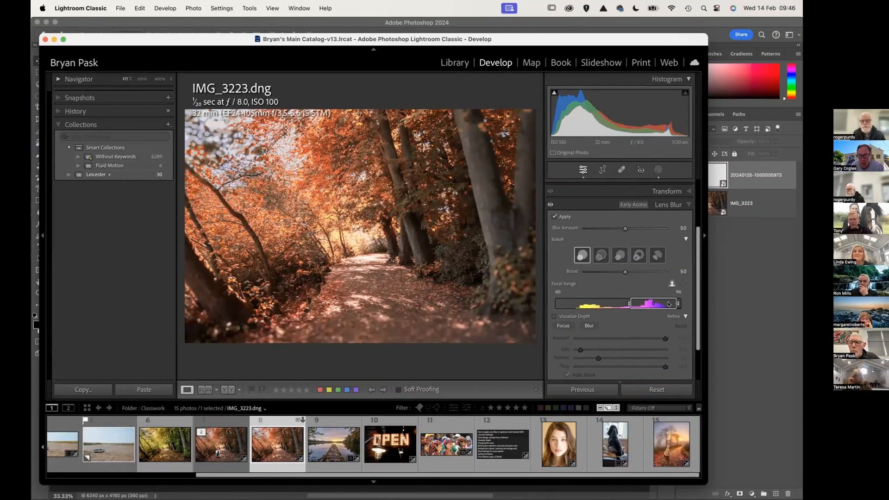
left_click_drag(647, 304, 568, 300)
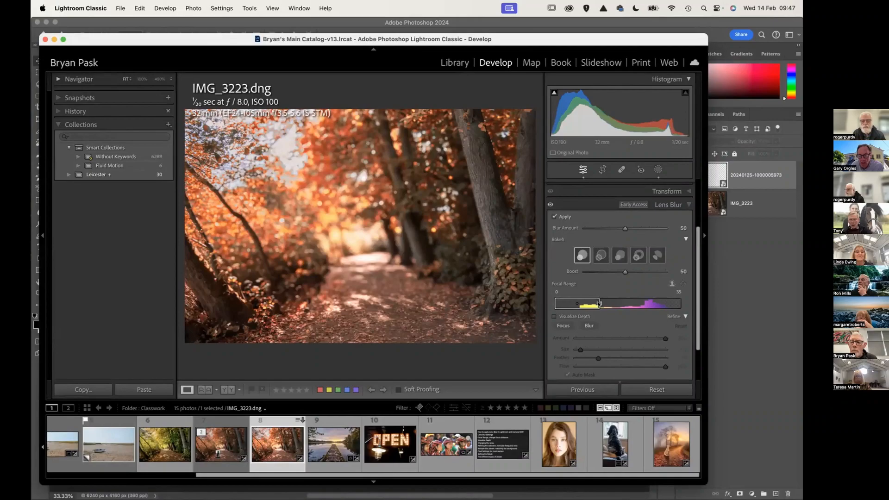
left_click_drag(600, 303, 616, 306)
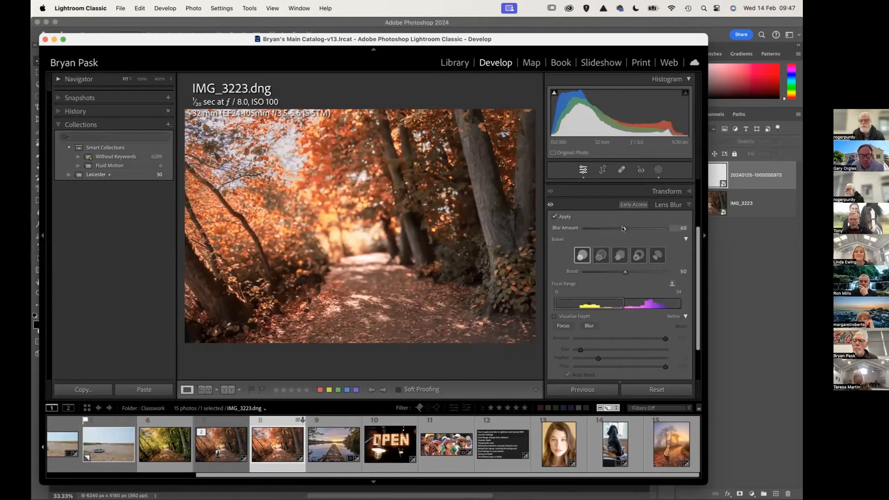
left_click_drag(623, 228, 621, 229)
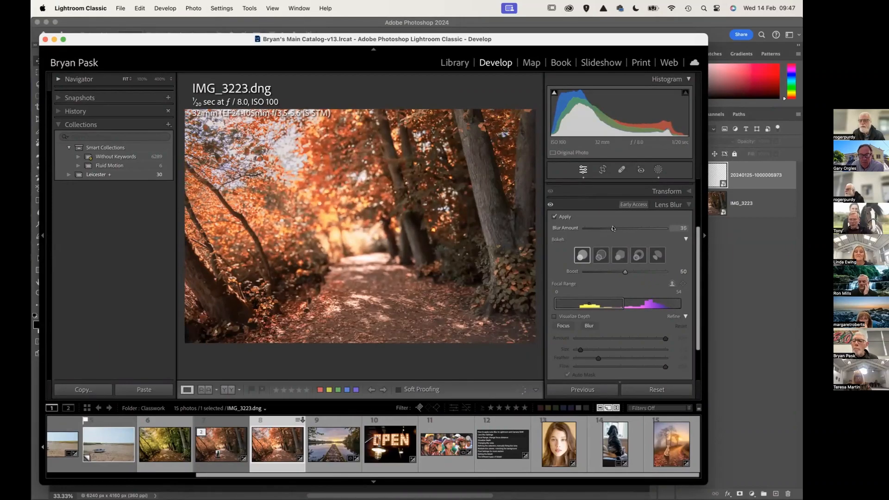
left_click_drag(609, 228, 600, 227)
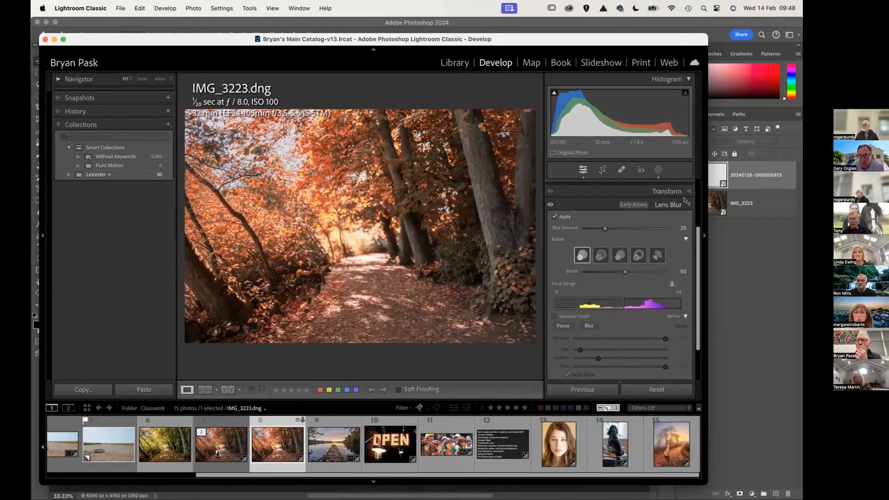
Step: In the Basic adjustments, set Texture to +29 and Dehaze to -15
scroll(684, 201, "down", 3)
scroll(684, 201, "up", 8)
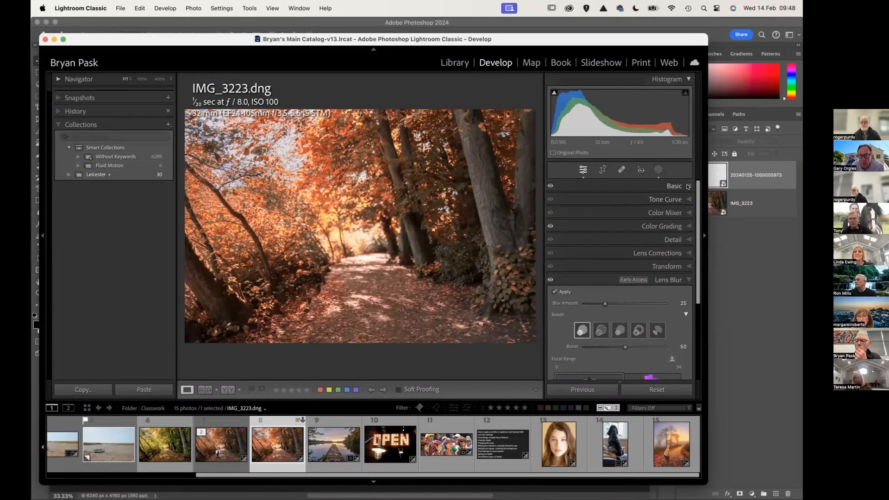
left_click(687, 185)
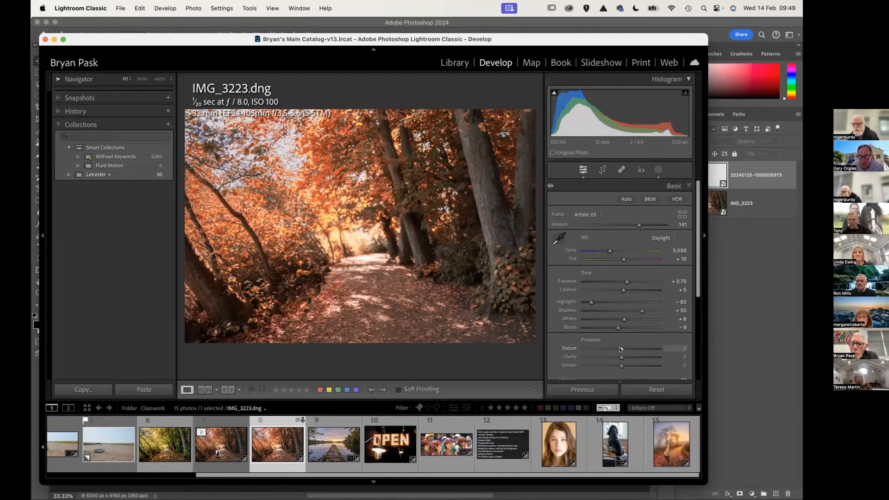
left_click_drag(623, 349, 630, 348)
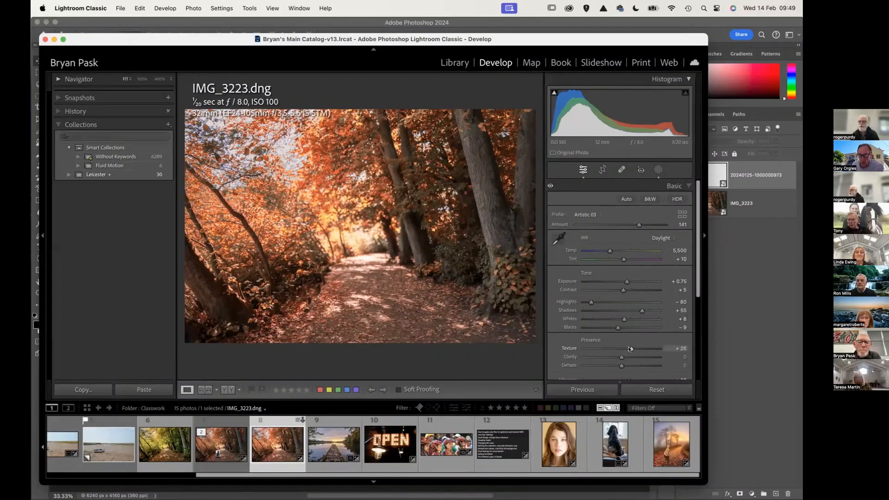
left_click_drag(629, 348, 614, 365)
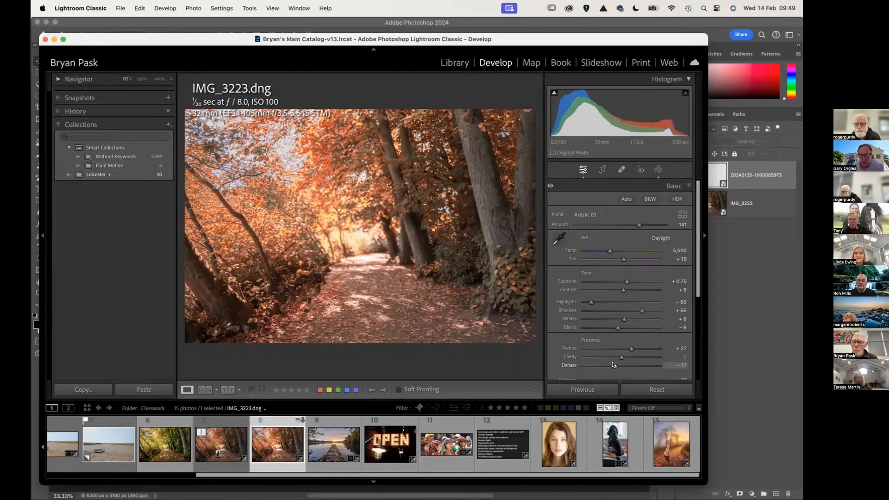
left_click_drag(614, 365, 613, 365)
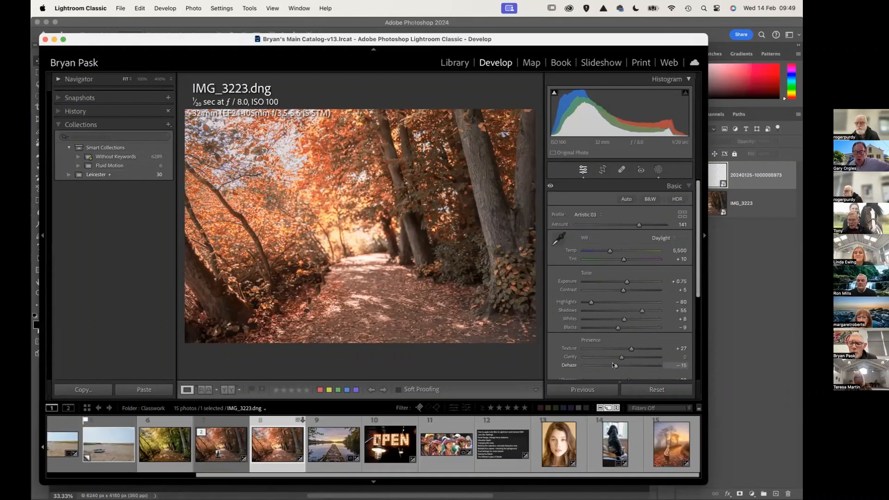
left_click_drag(631, 348, 628, 348)
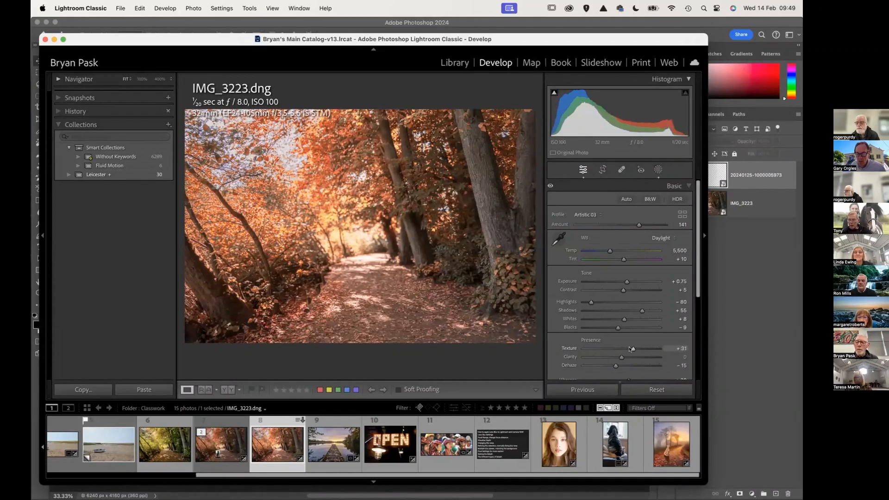
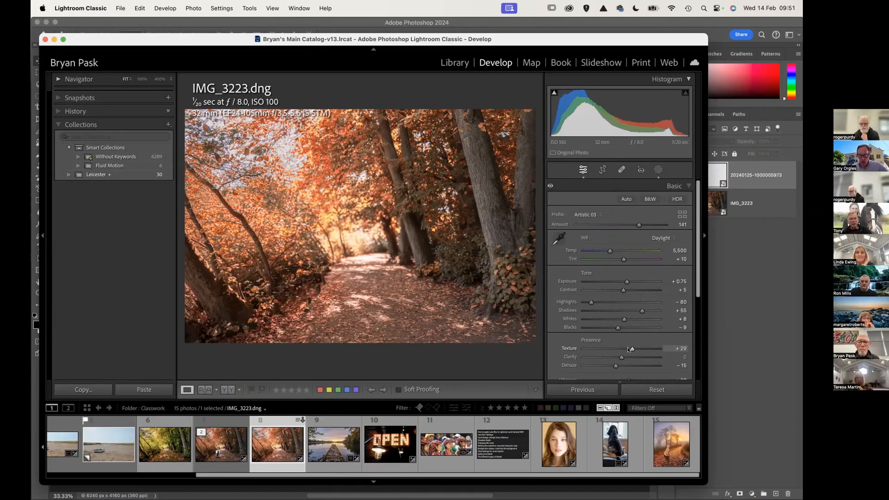
Step: View the photo of the dog at the window, 20240125-1000005973.jpg, and return to IMG_3223.dng
left_click(611, 435)
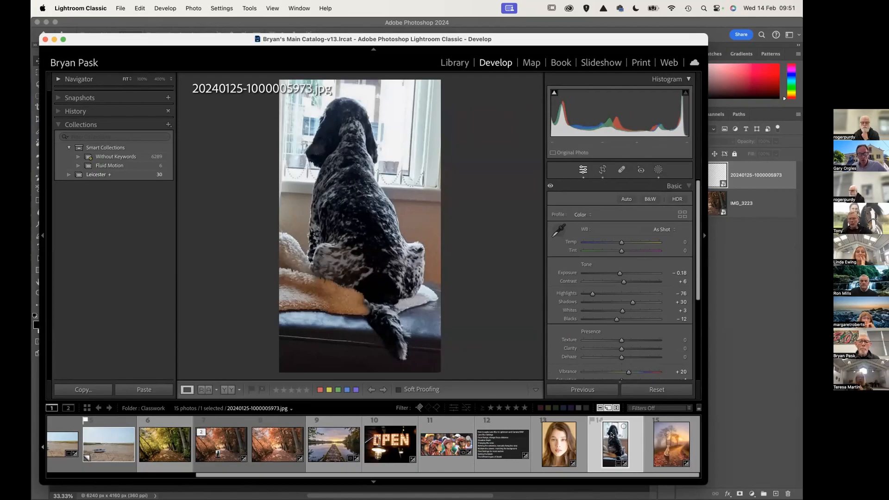
left_click(275, 443)
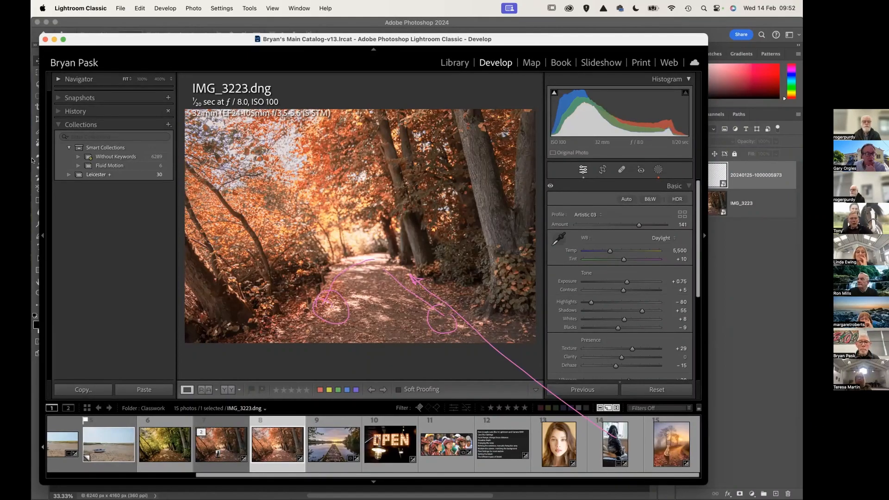
Step: Compare the earlier composite IMG_3223-Edit.tif with the dog photo and the edited IMG_3223.dng, ending on IMG_3223.dng
left_click(226, 441)
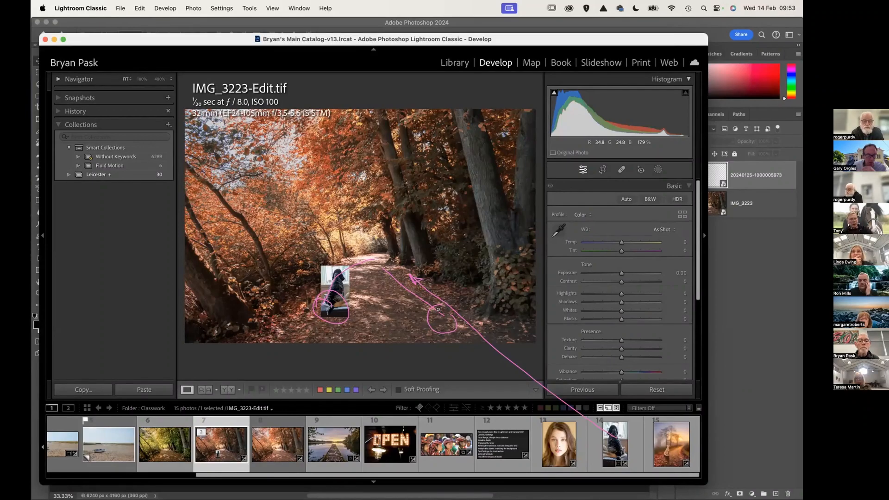
left_click(616, 454)
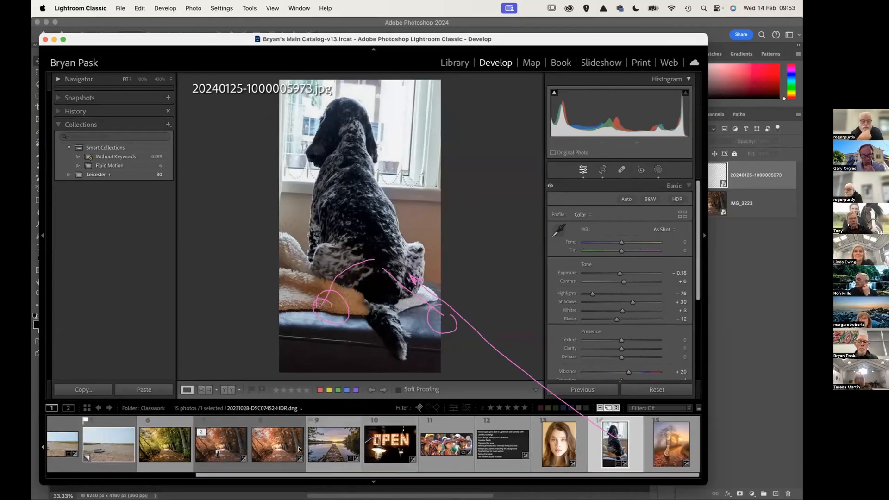
left_click(276, 447)
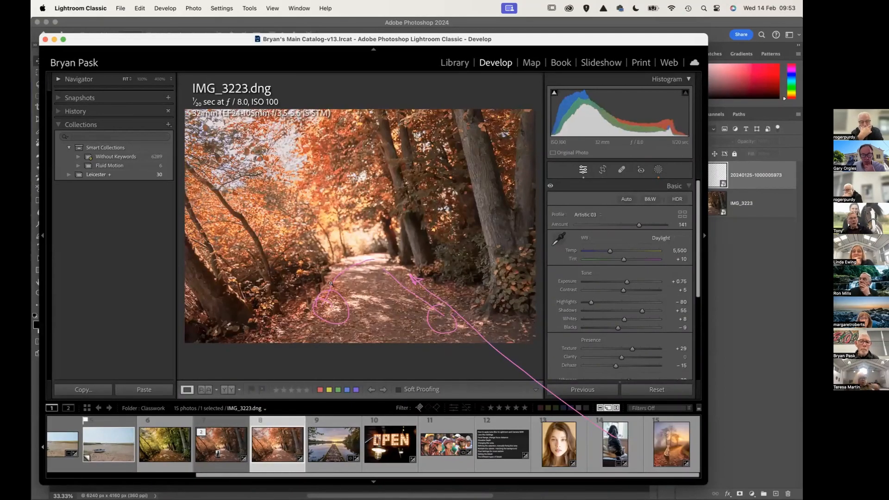
left_click(215, 447)
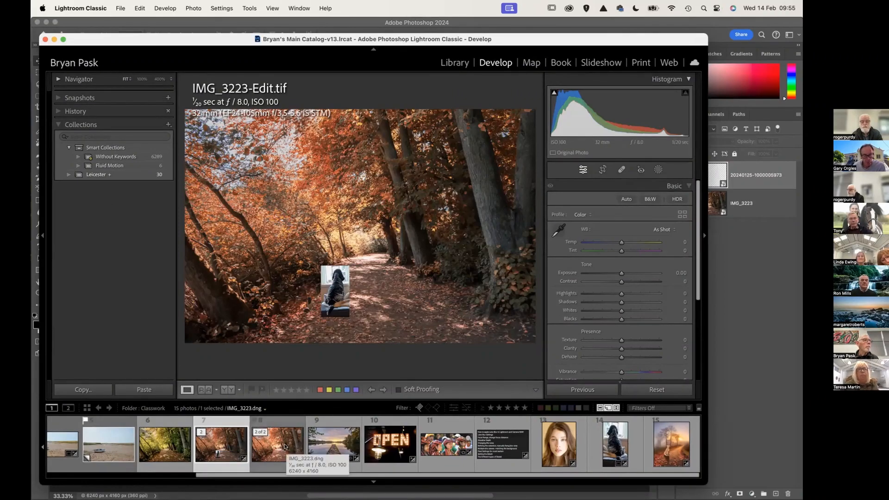
left_click(285, 447)
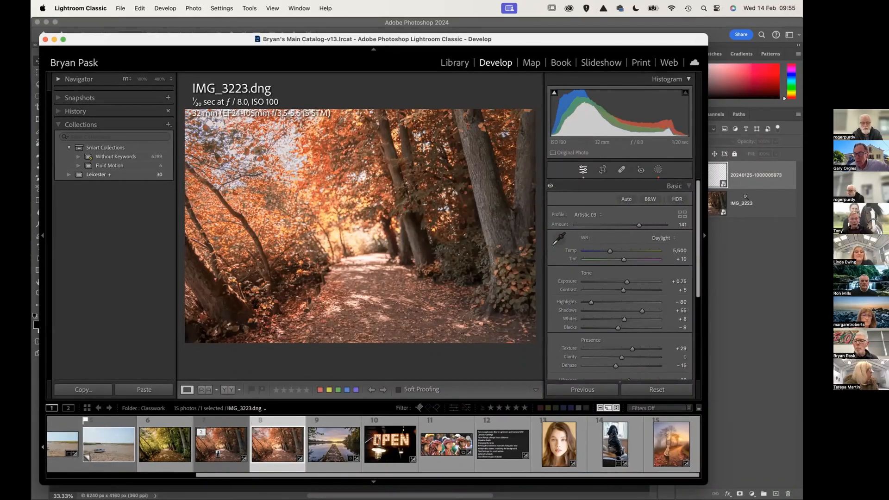
Step: Switch to Photoshop and close IMG_3223-Edit.tif without saving its changes
left_click(745, 247)
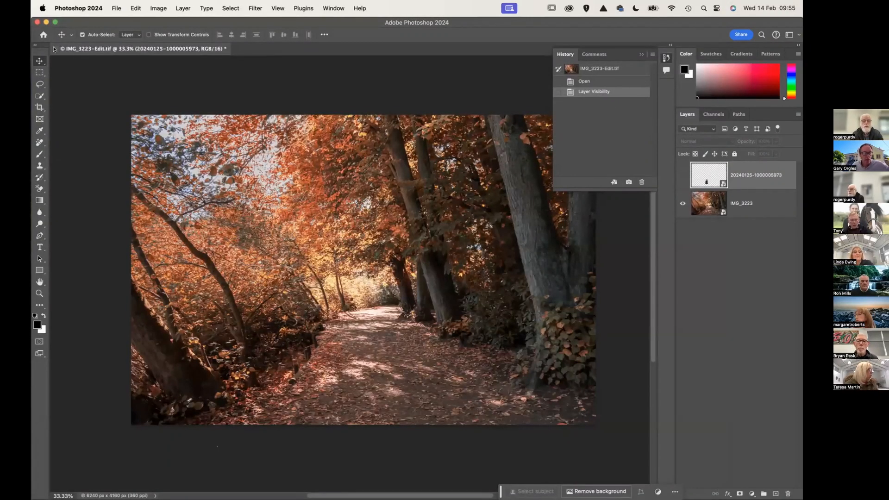
left_click(54, 49)
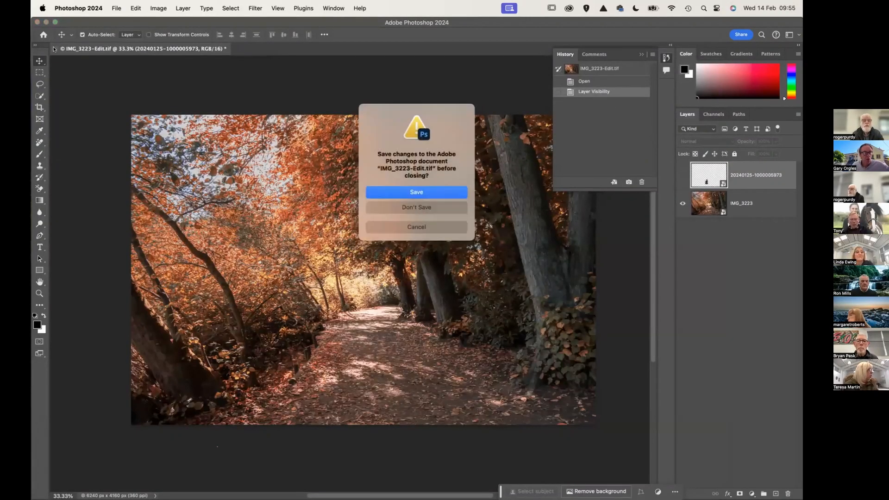
left_click(417, 208)
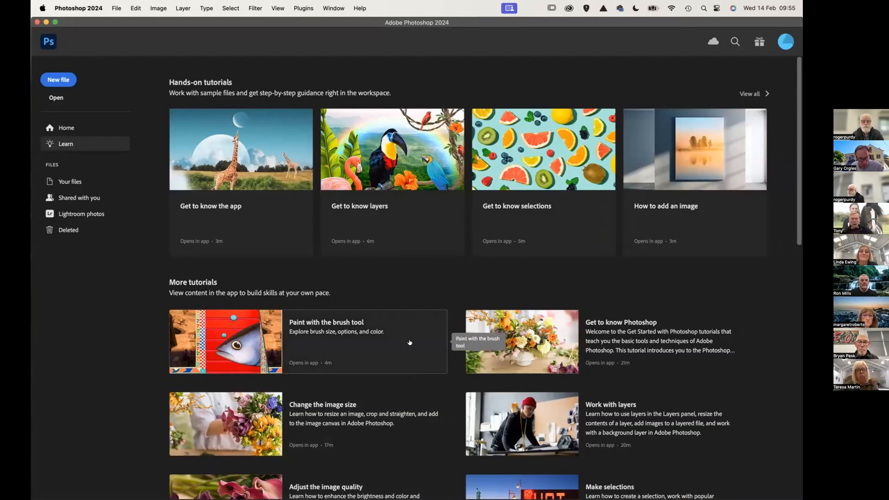
Step: Switch back to Lightroom Classic and open IMG_3223.dng as a Smart Object in Photoshop
key("super+Tab")
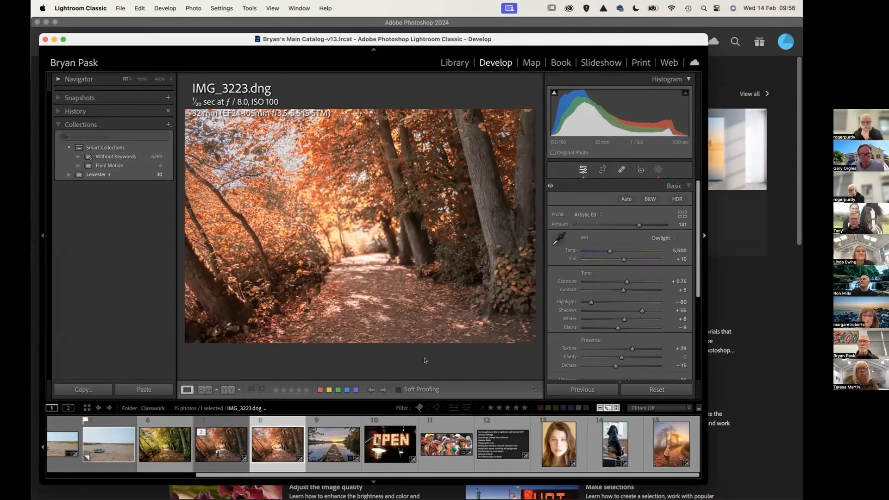
right_click(437, 338)
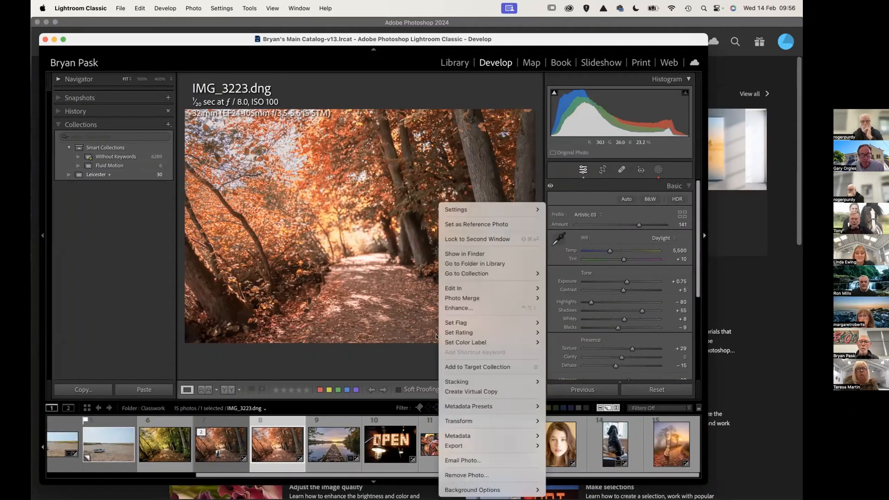
mouse_move(442, 342)
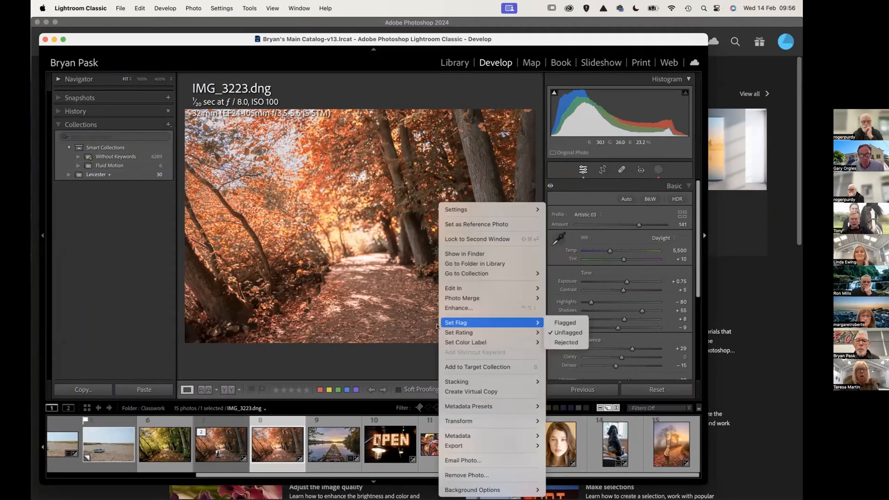
mouse_move(470, 288)
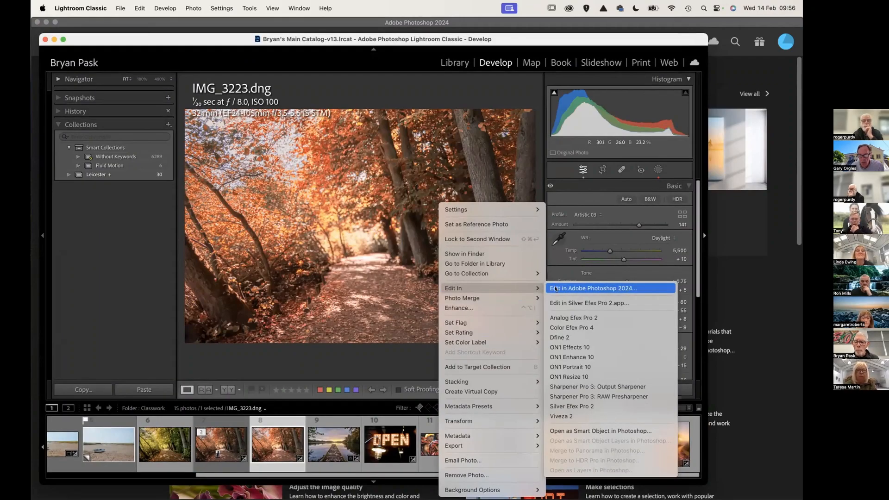
left_click(564, 432)
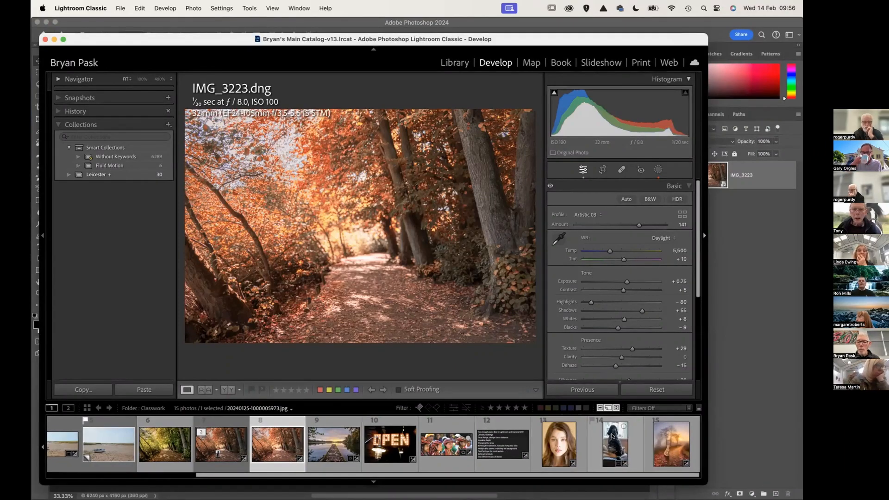
Step: From Lightroom Classic, open the dog photo 20240125-1000005973.jpg as a Smart Object in Photoshop
left_click(612, 437)
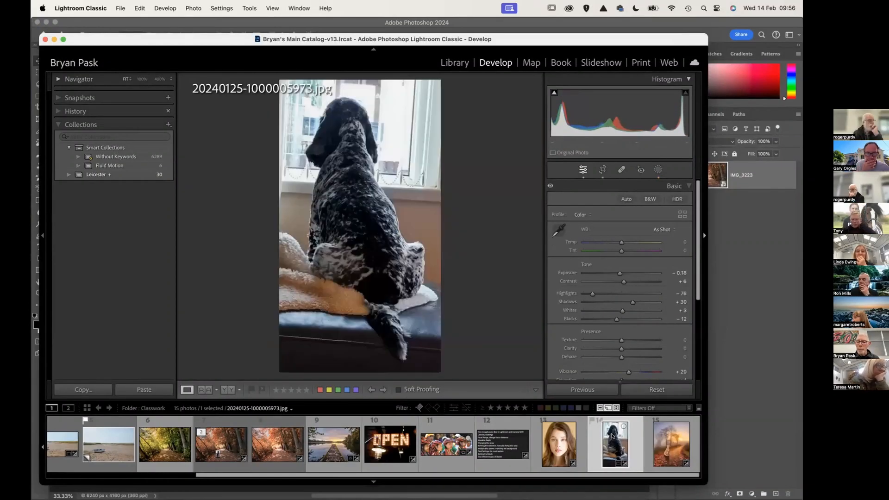
mouse_move(612, 436)
left_mouse_down()
mouse_move(604, 433)
mouse_move(612, 436)
left_mouse_up()
right_click(612, 436)
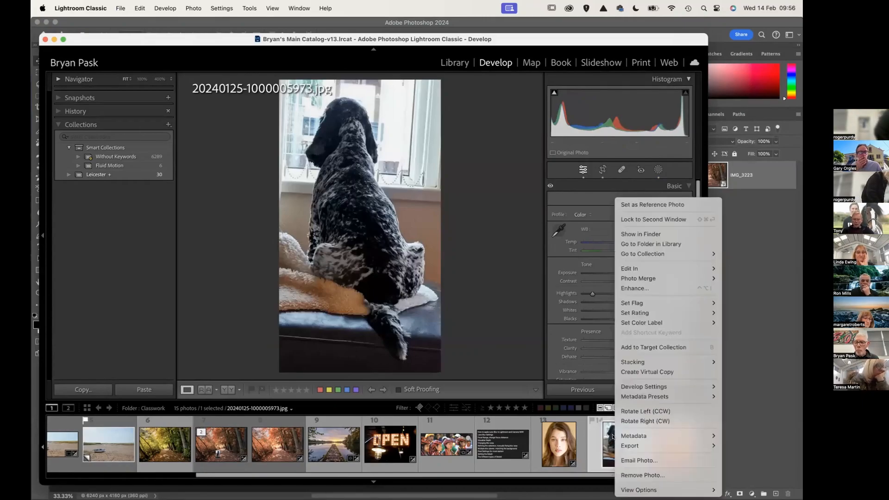
left_click(612, 436)
right_click(611, 436)
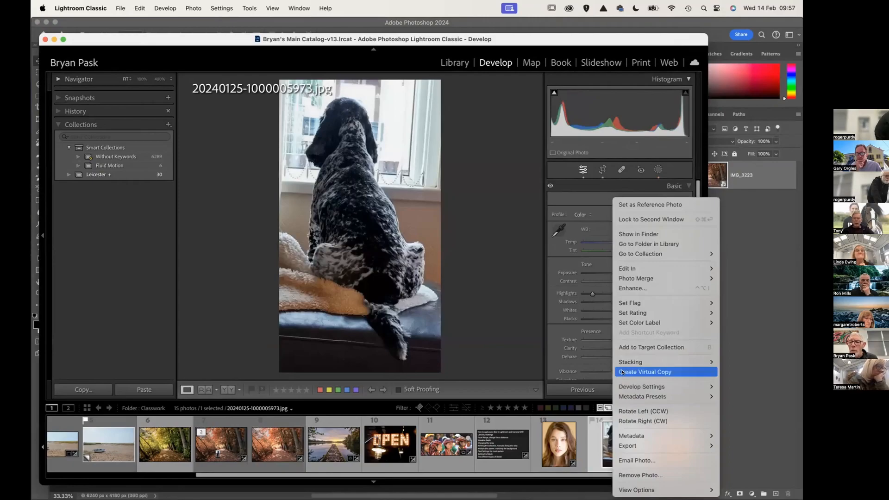
left_click(619, 332)
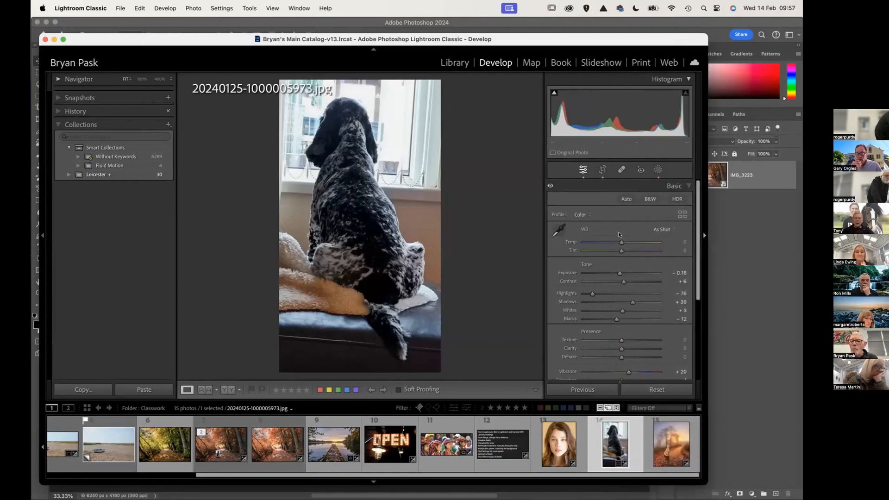
scroll(612, 450, "left", 1)
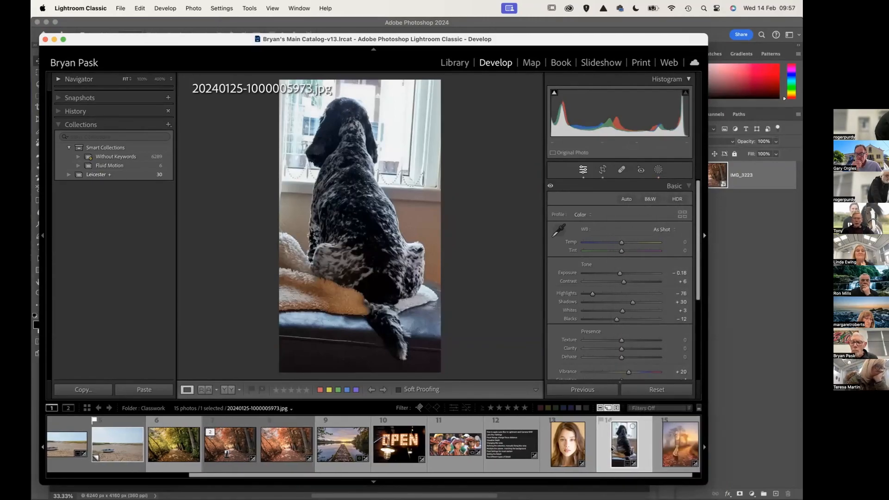
right_click(616, 447)
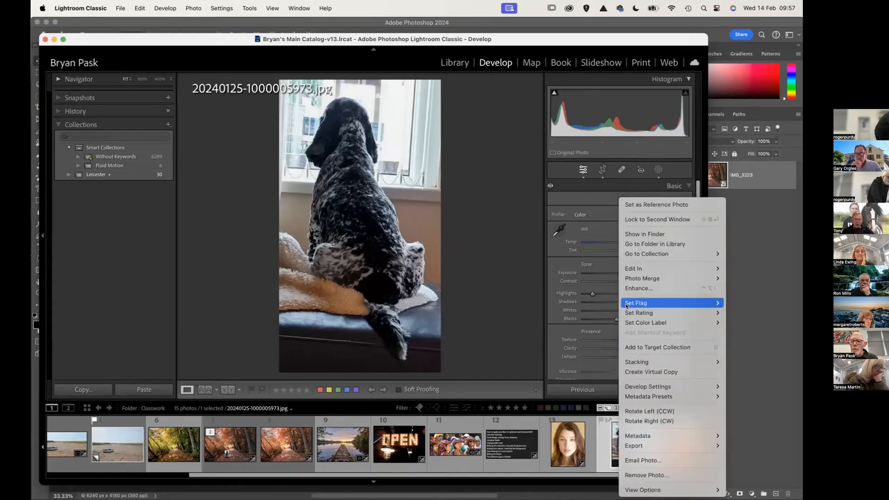
mouse_move(634, 270)
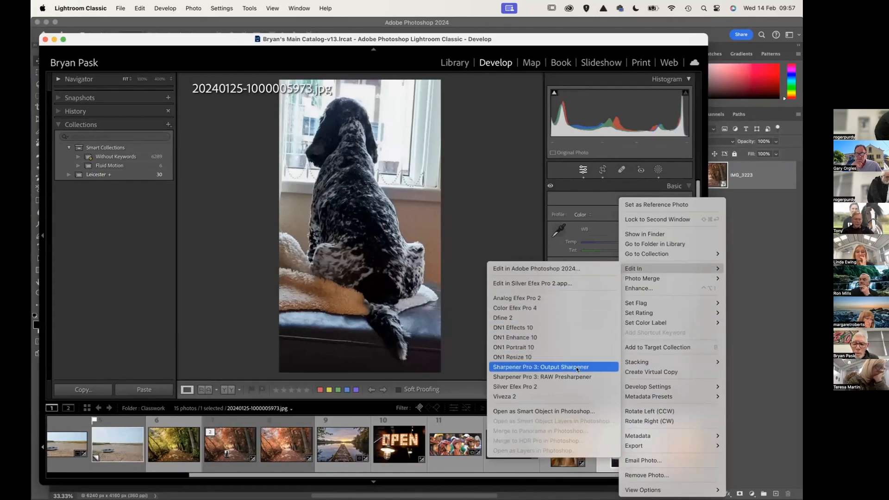
left_click(568, 411)
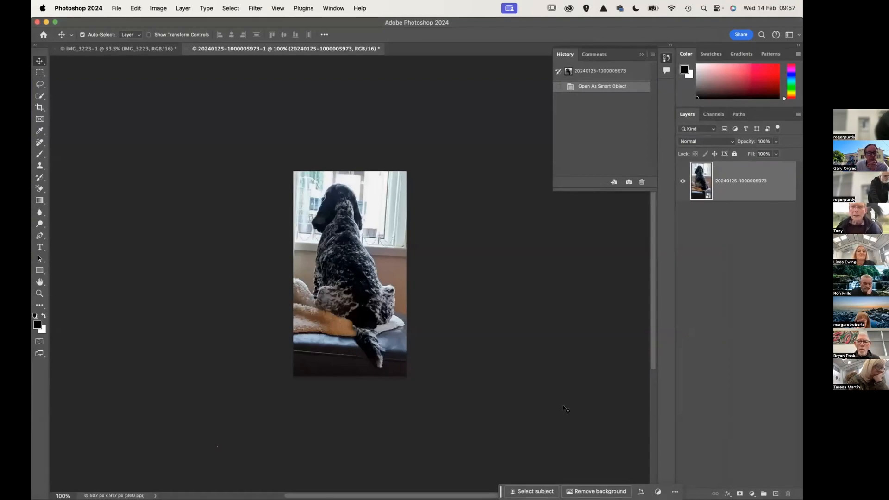
Step: Check the open woodland document, return to the dog document and flip its canvas horizontally
left_click(163, 49)
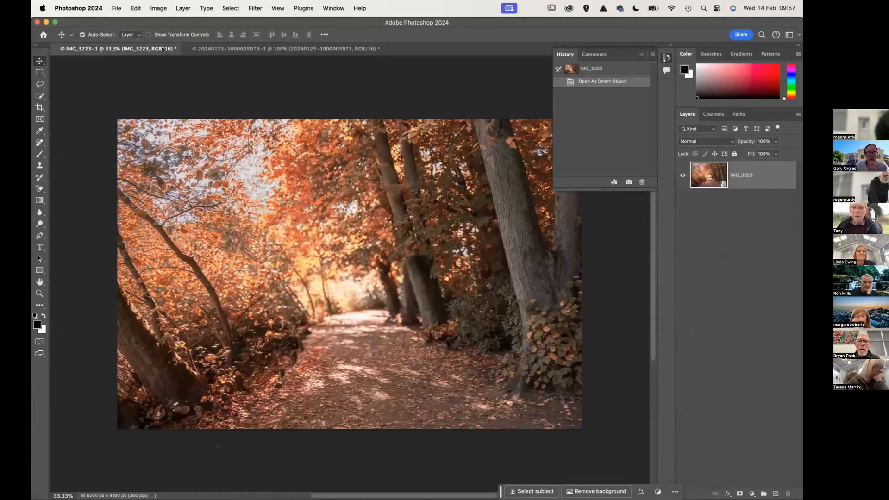
left_click(213, 48)
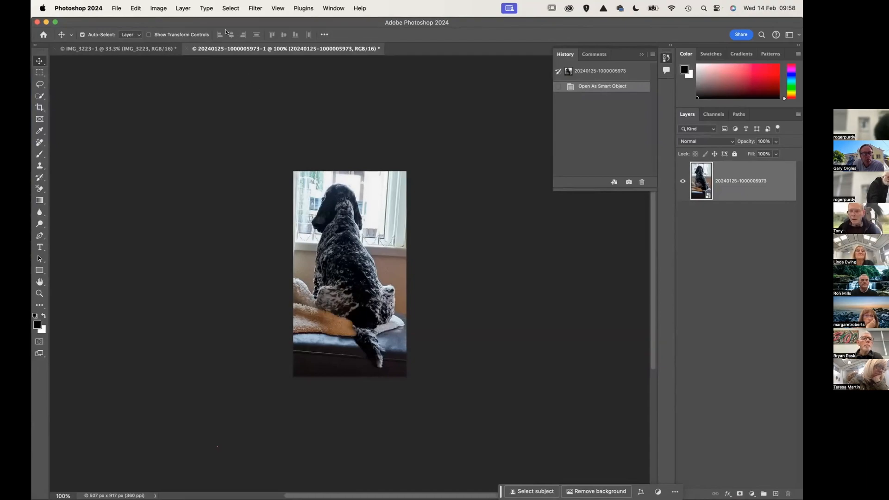
left_click(157, 8)
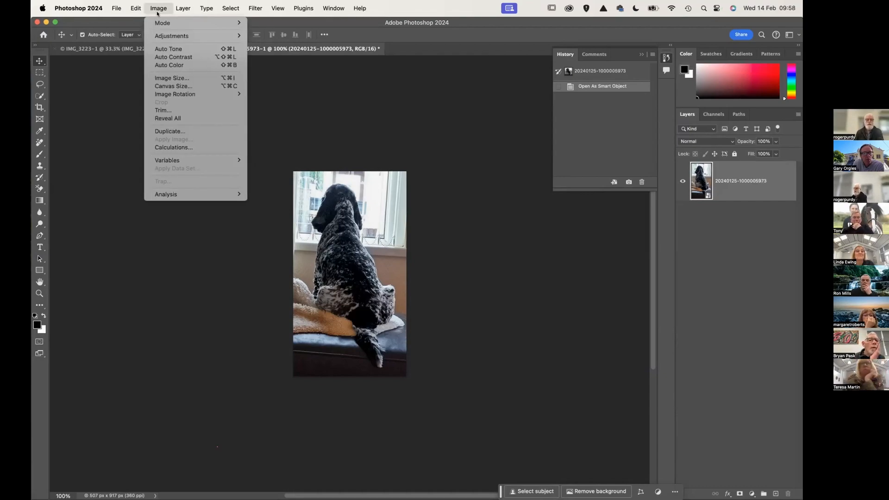
mouse_move(222, 90)
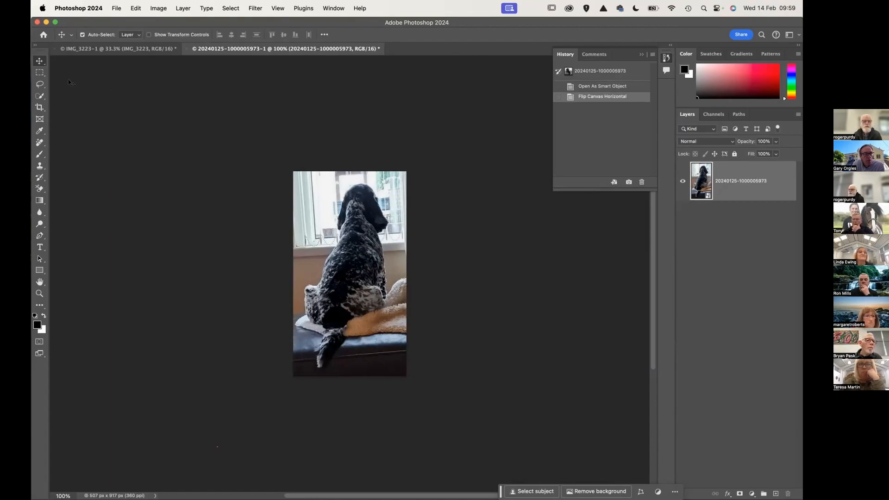
Step: Examine how the available options differ between the Crop, Quick Selection and Lasso tools, and look over the selection commands
left_click(41, 107)
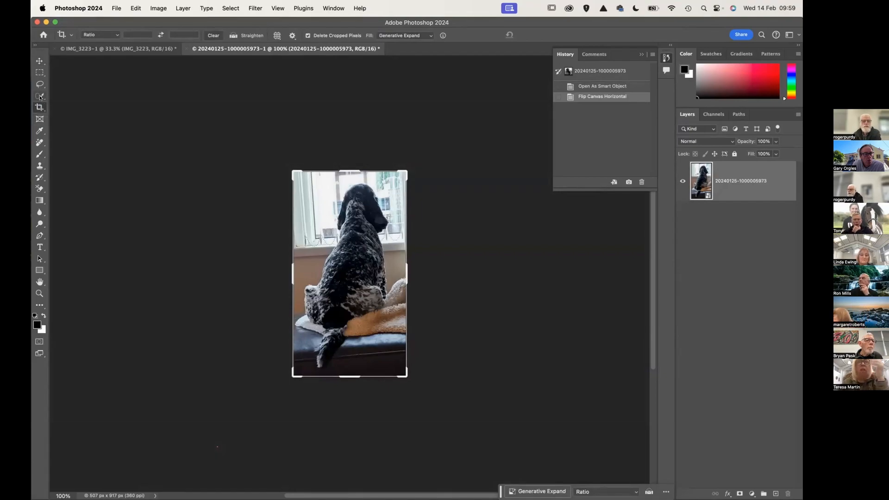
left_click(40, 97)
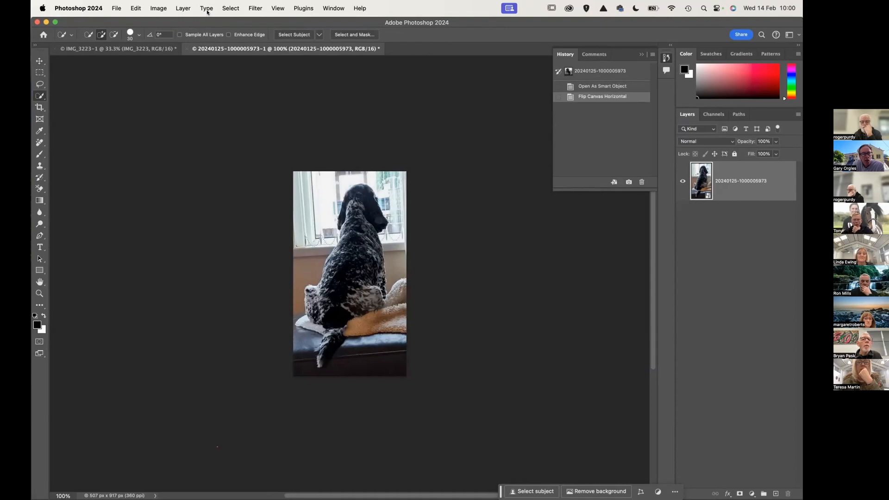
left_click(226, 7)
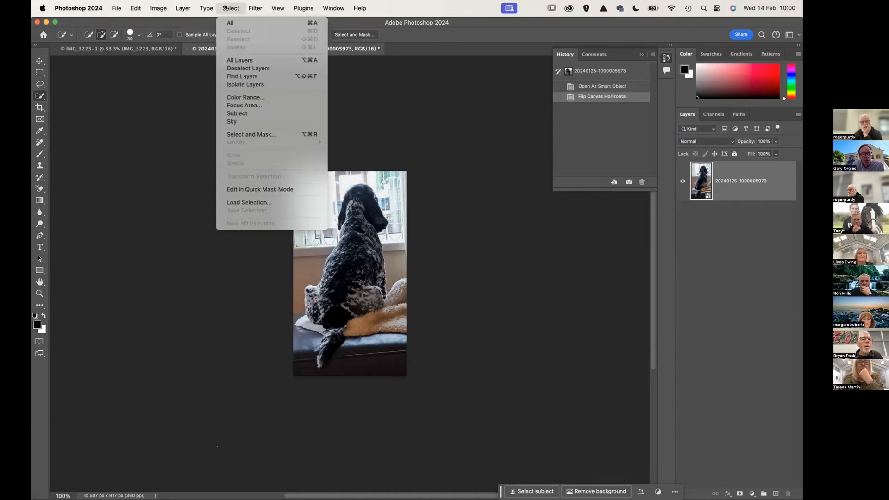
left_click(146, 129)
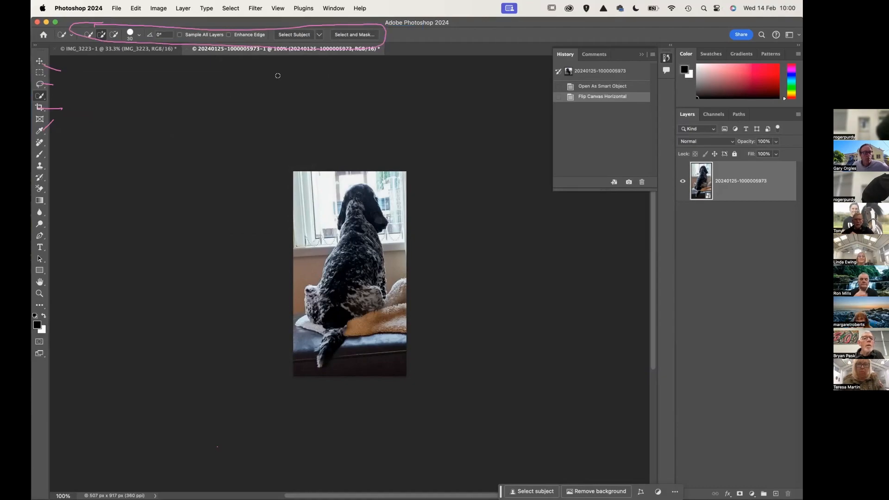
left_click(40, 107)
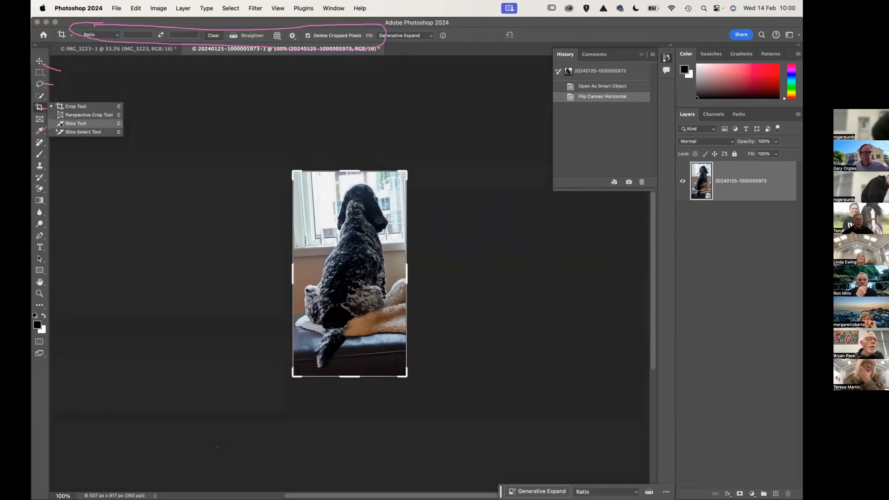
left_click(40, 96)
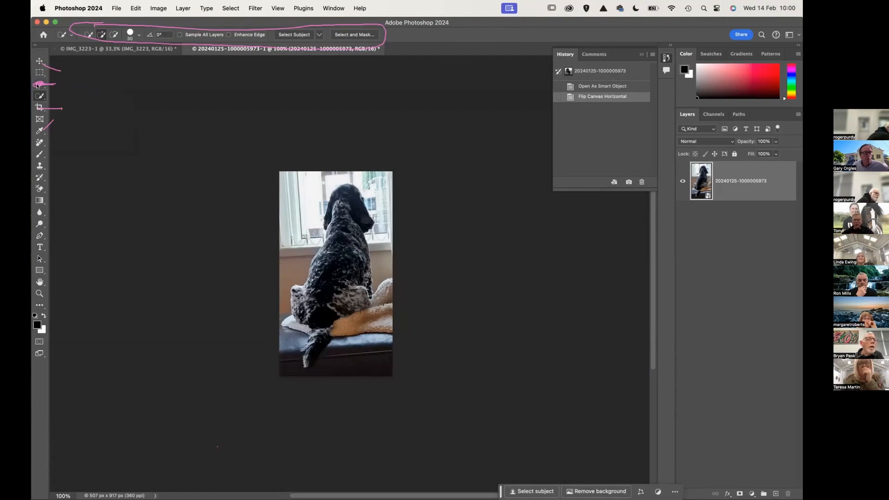
left_click(40, 83)
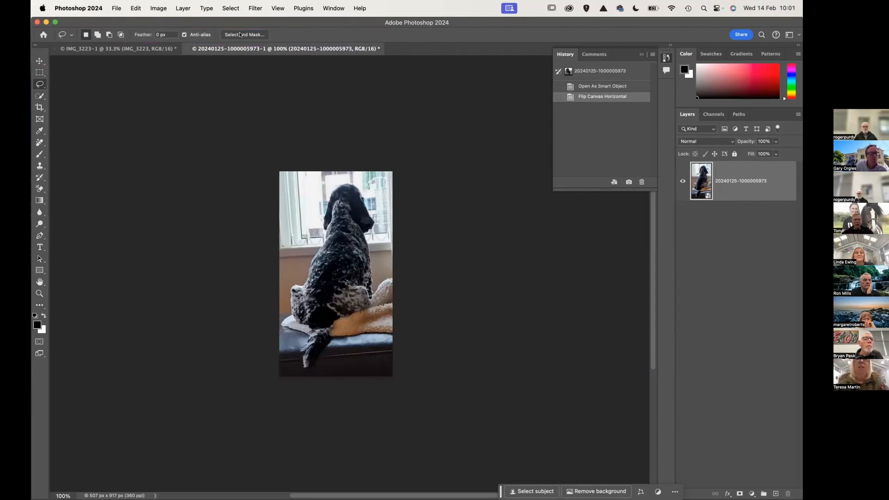
Step: Select the dog with the Quick Selection tool's Select Subject, keeping the processing mode at Device (Quicker results)
left_click(38, 96)
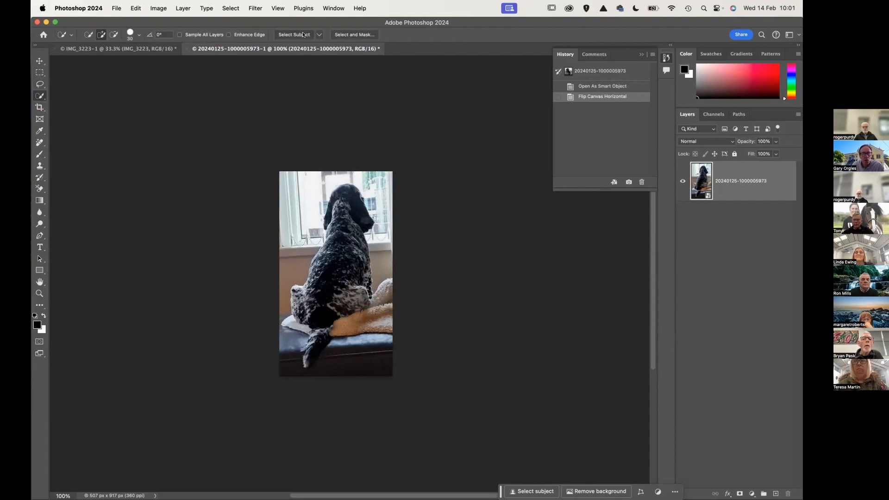
left_click(318, 35)
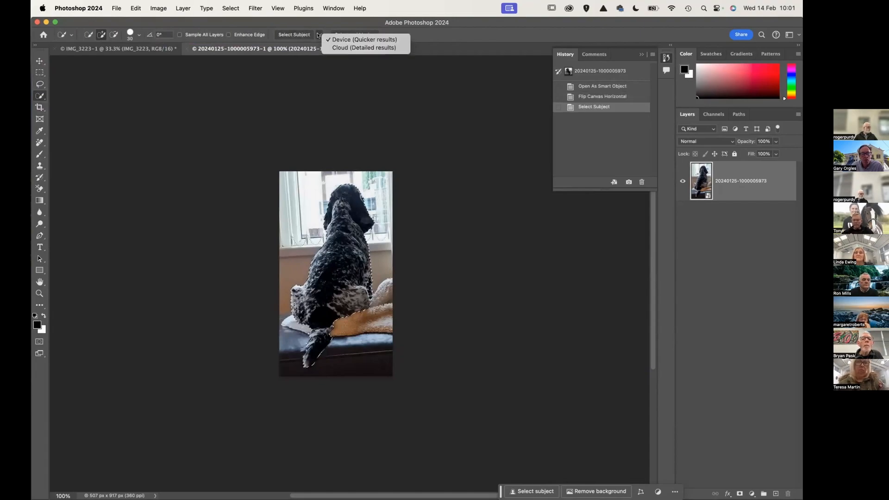
left_click(318, 34)
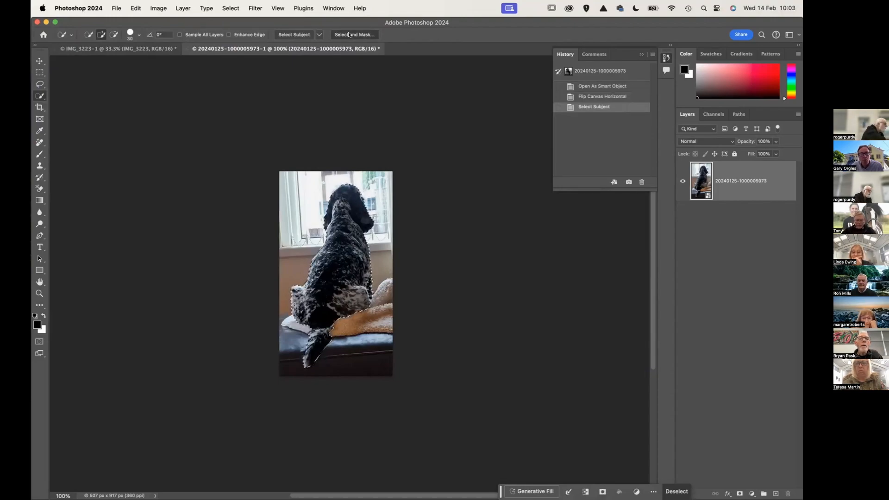
Step: Open the dog selection in Select and Mask and rerun Select Subject, accepting that the current selection is discarded
left_click(350, 35)
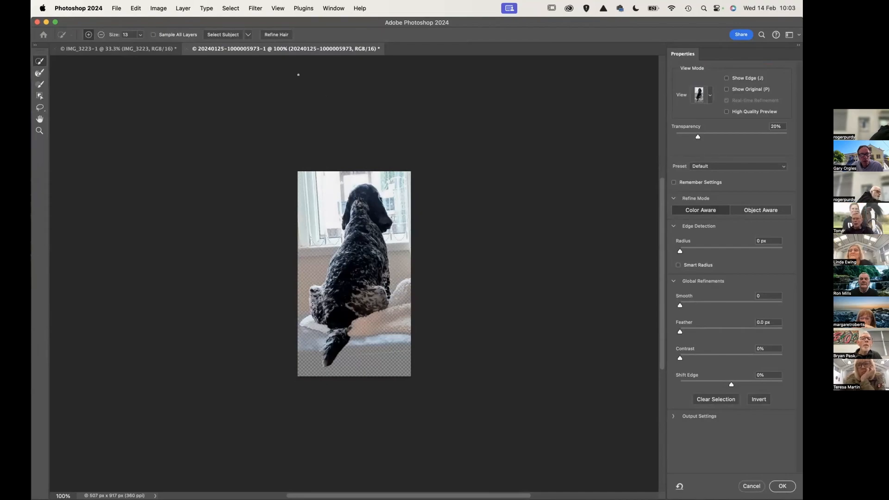
left_click(224, 34)
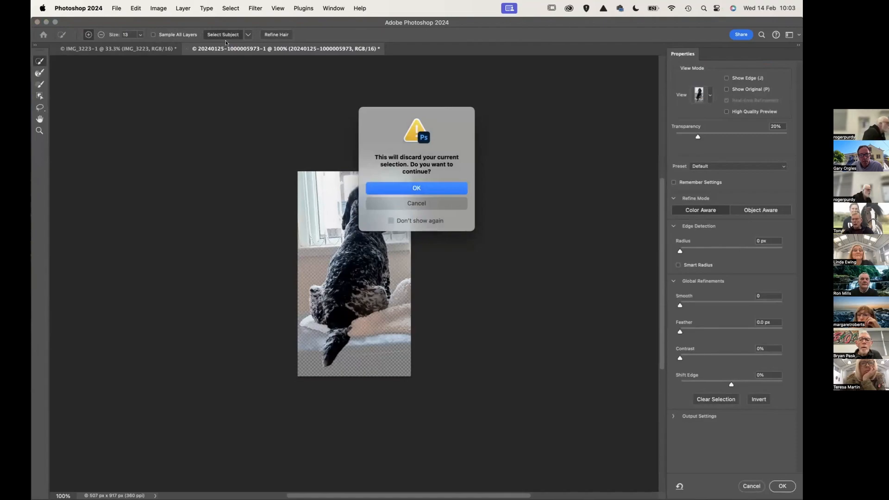
left_click(416, 187)
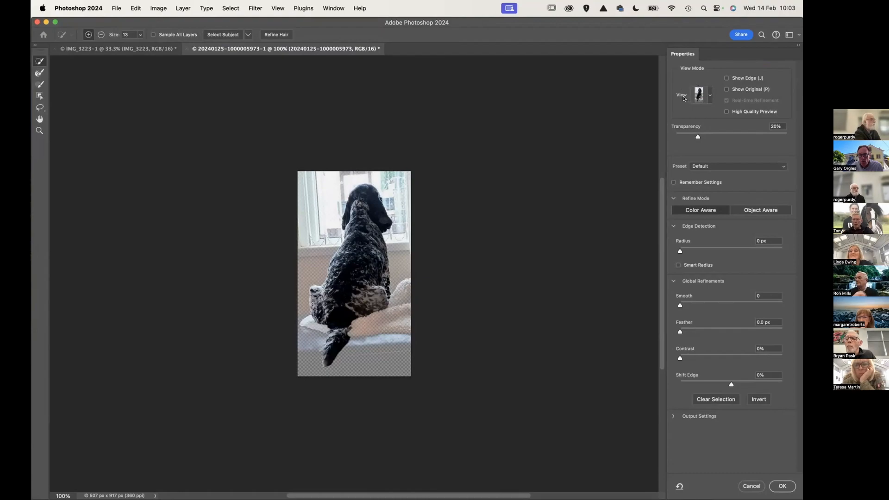
Step: Set the Select and Mask view mode to Overlay for the dog's selection
left_click(709, 96)
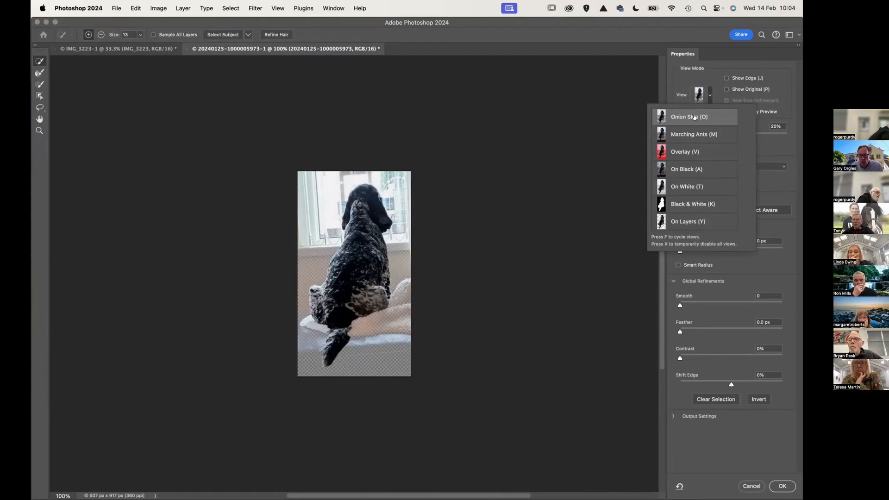
left_click(695, 149)
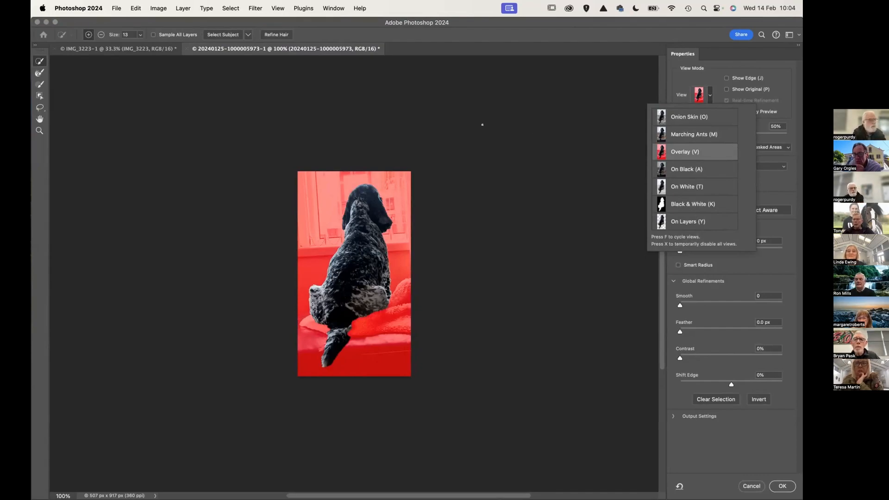
left_click(482, 125)
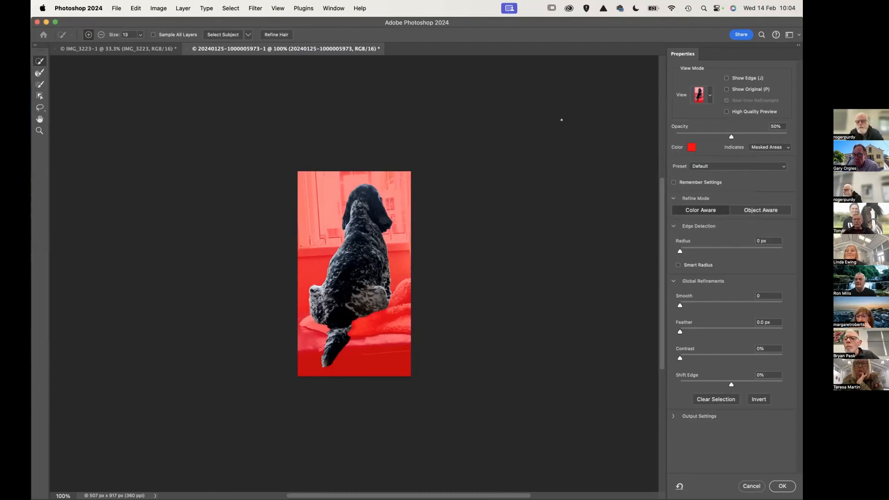
Step: Preview the selection with Show Edge, turn that option off again, and set the red overlay's opacity to 58%
left_click(731, 80)
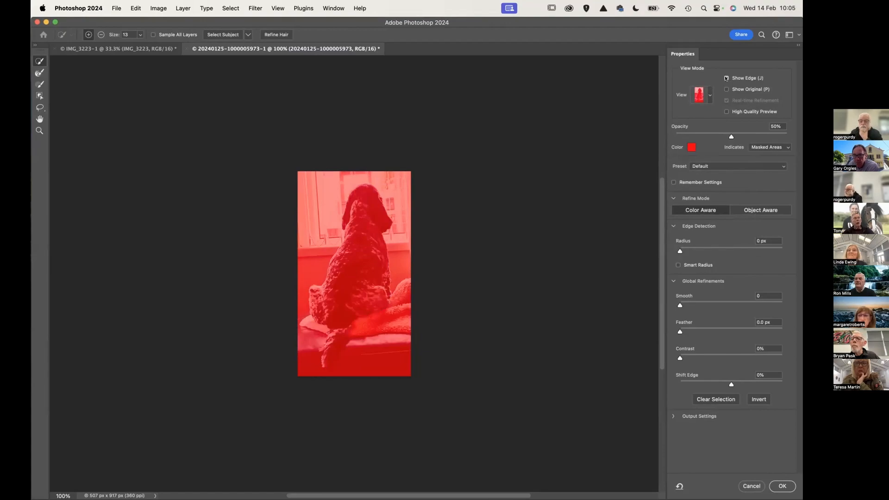
left_click(726, 78)
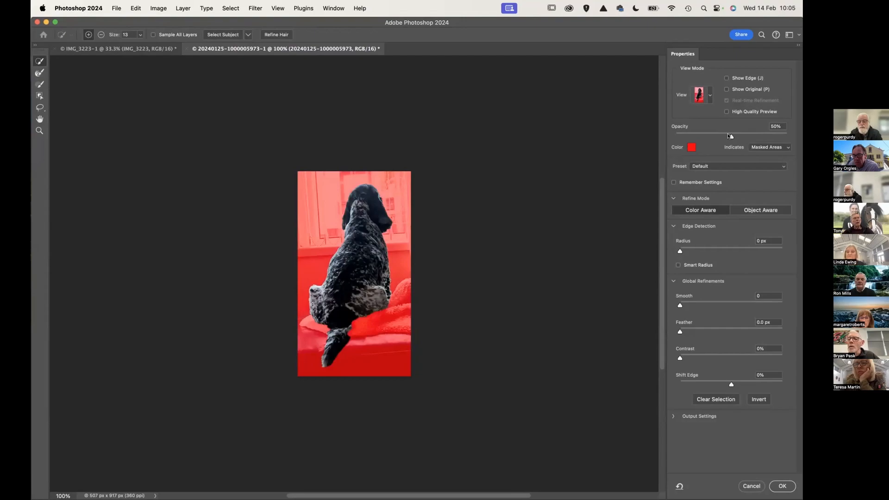
left_click_drag(729, 135, 752, 136)
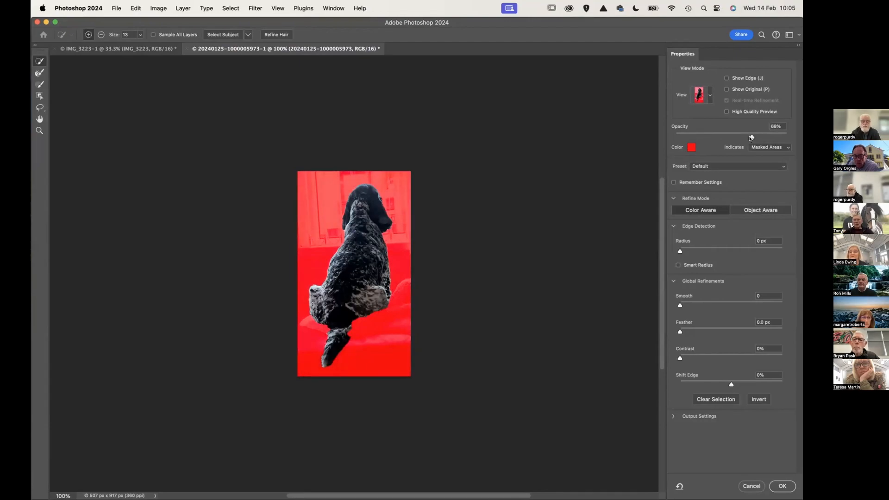
left_click(750, 138)
left_click_drag(750, 138, 739, 138)
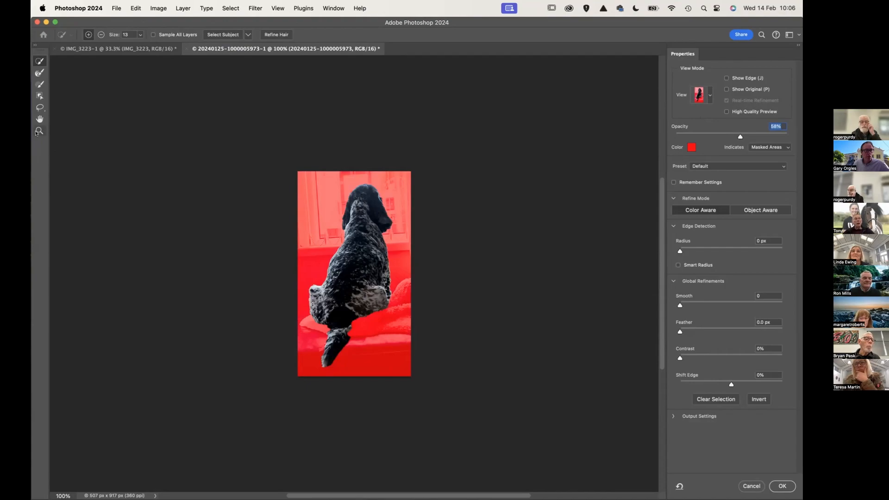
Step: Try small Feather amounts, such as 0.6 px, on the edge of the dog's selection
left_click_drag(310, 172, 313, 192)
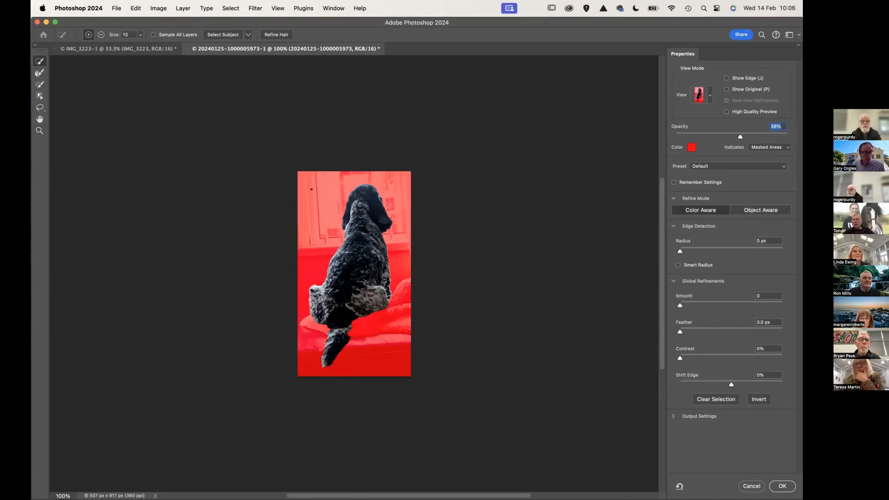
left_click(39, 130)
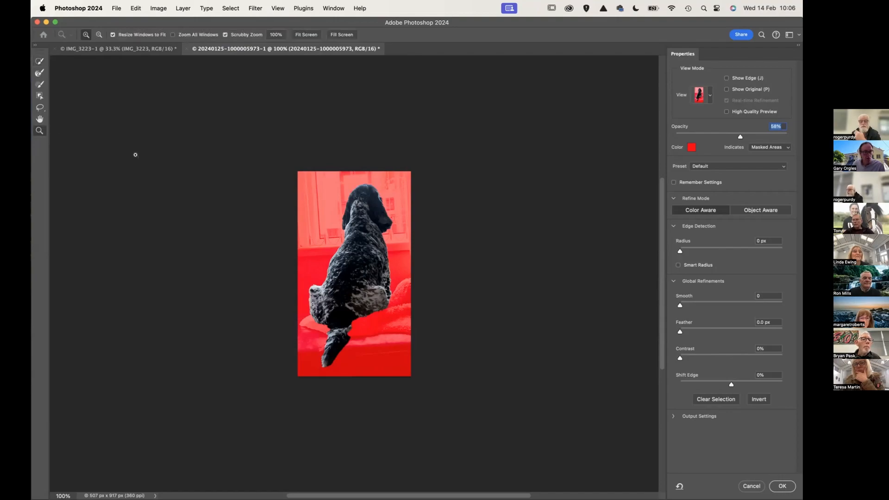
left_click(342, 204)
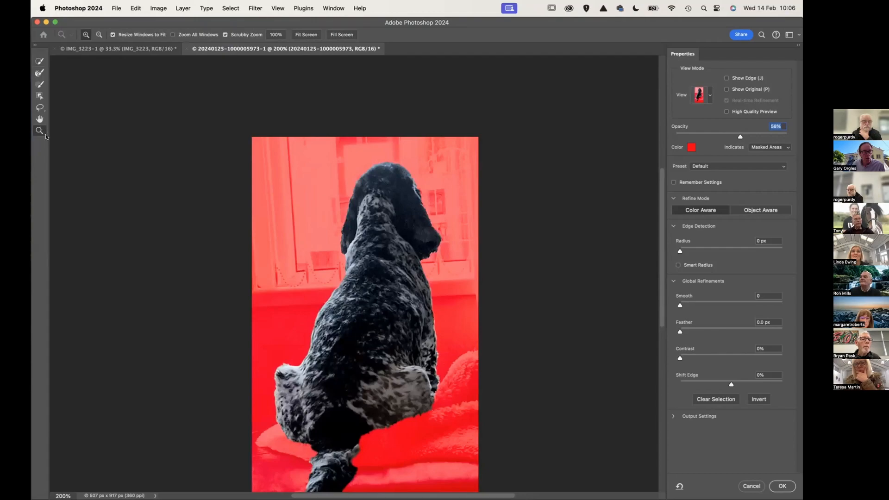
left_click(406, 211)
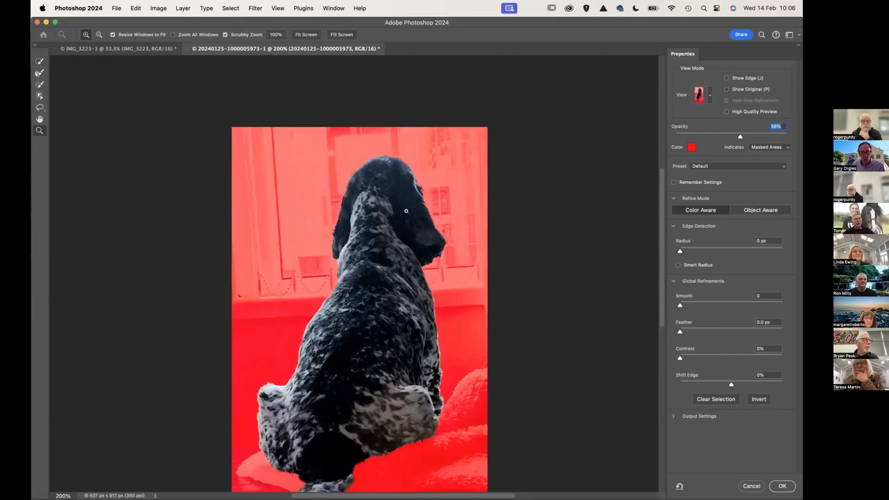
left_click(420, 216)
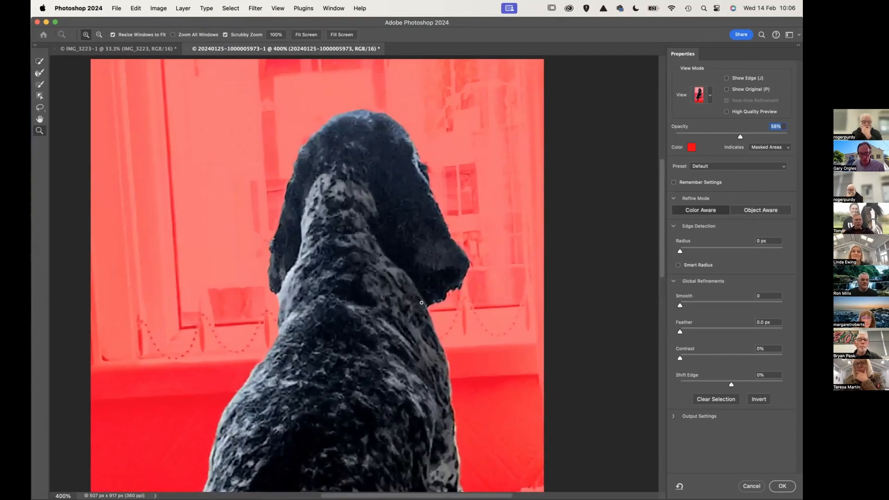
mouse_move(414, 306)
left_mouse_down()
mouse_move(377, 238)
mouse_move(425, 314)
mouse_move(371, 311)
mouse_move(437, 313)
mouse_move(404, 311)
mouse_move(413, 311)
left_mouse_up()
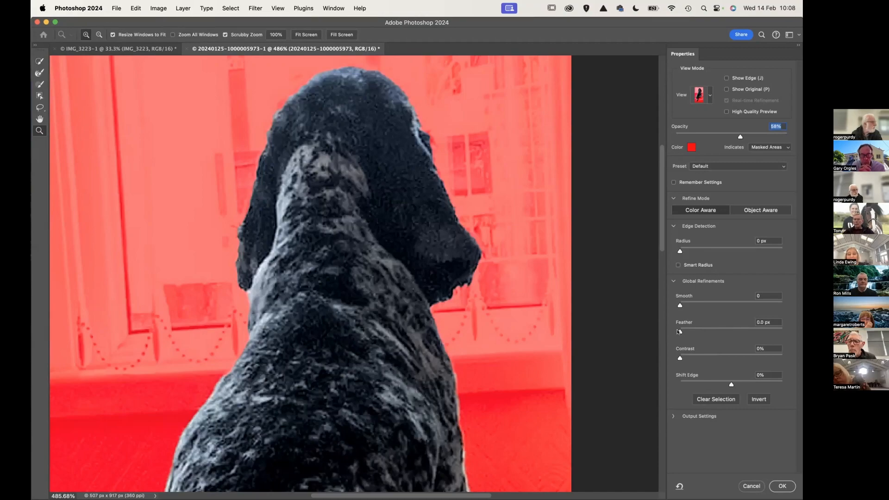
mouse_move(678, 332)
left_mouse_down()
mouse_move(697, 331)
mouse_move(684, 331)
left_mouse_up()
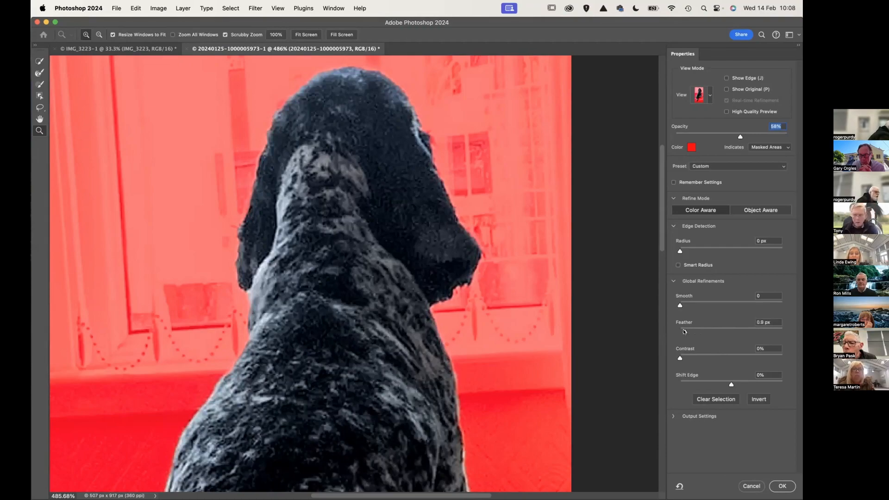
left_click_drag(684, 332, 683, 330)
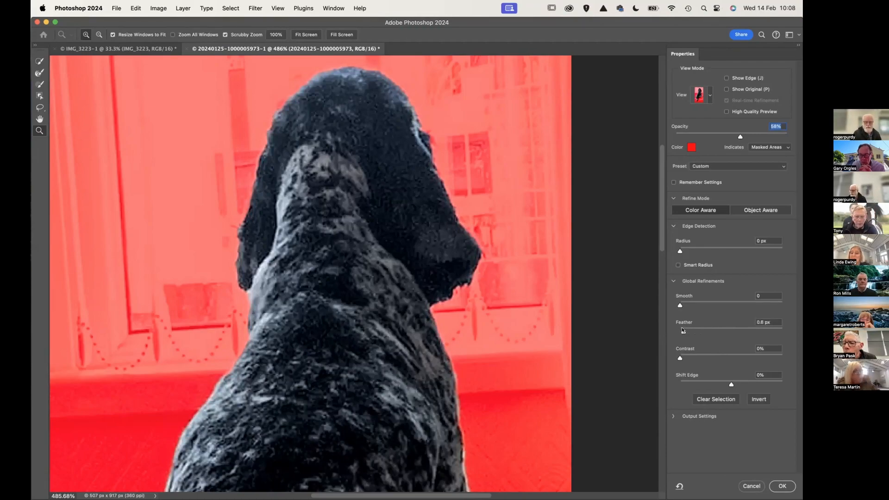
left_click_drag(681, 327, 680, 328)
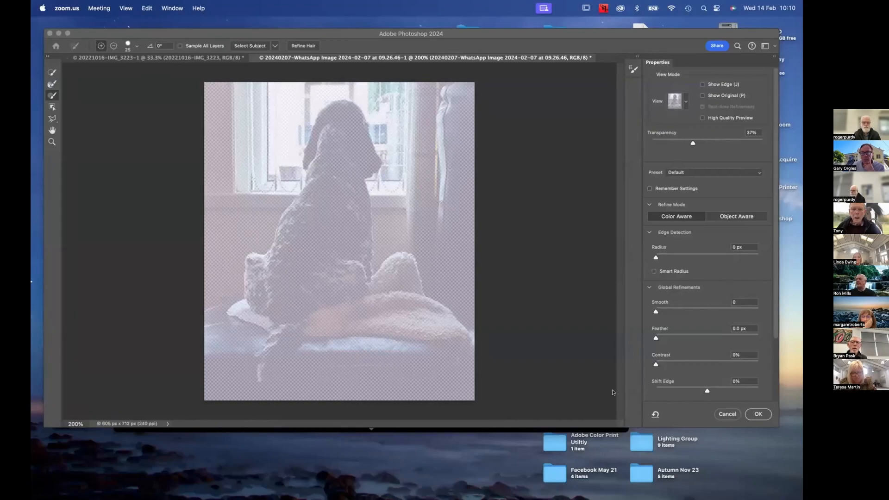
Step: In the WhatsApp Image dog document, set the view mode to Black & White and run Select Subject to select the dog
left_click(683, 100)
left_click(683, 100)
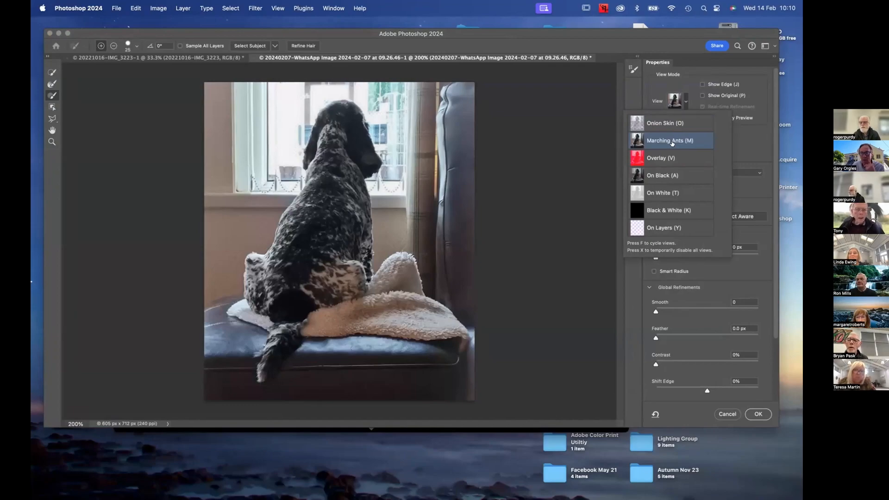
left_click(665, 211)
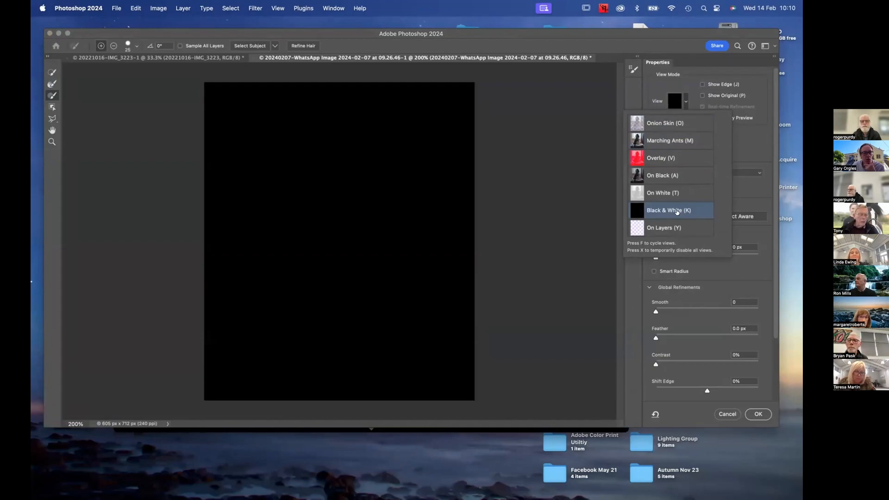
left_click(247, 46)
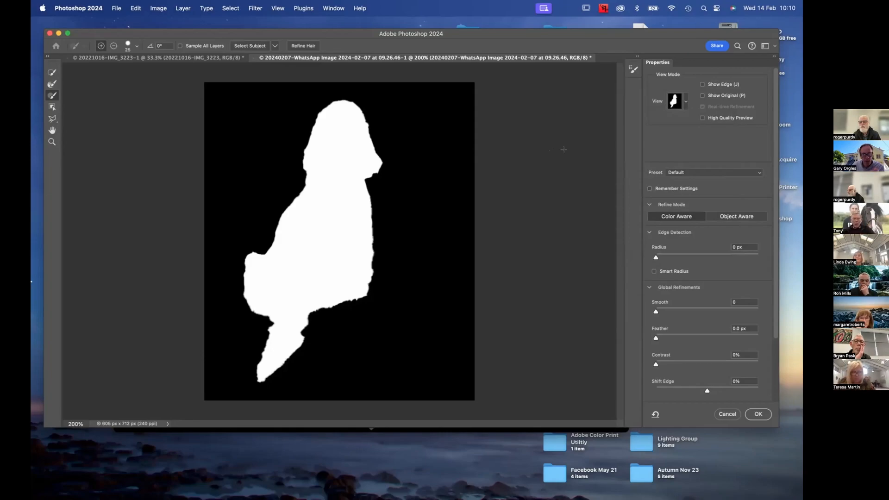
Step: Set the view mode to Overlay and examine the dog's selection edge from the head down to the tail
left_click(684, 101)
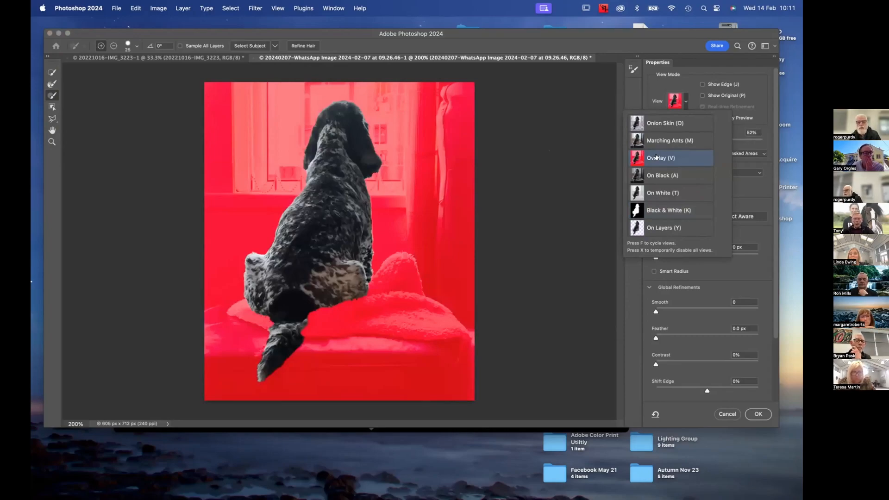
left_click(52, 141)
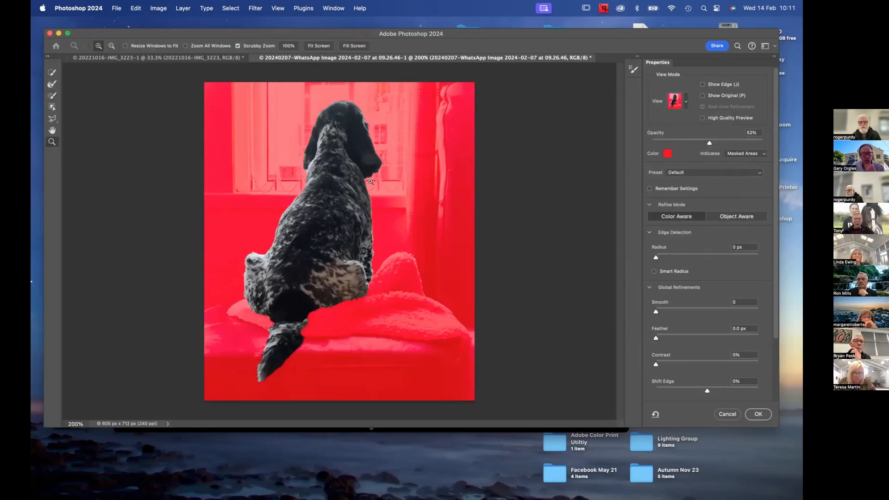
left_click_drag(379, 196, 407, 207)
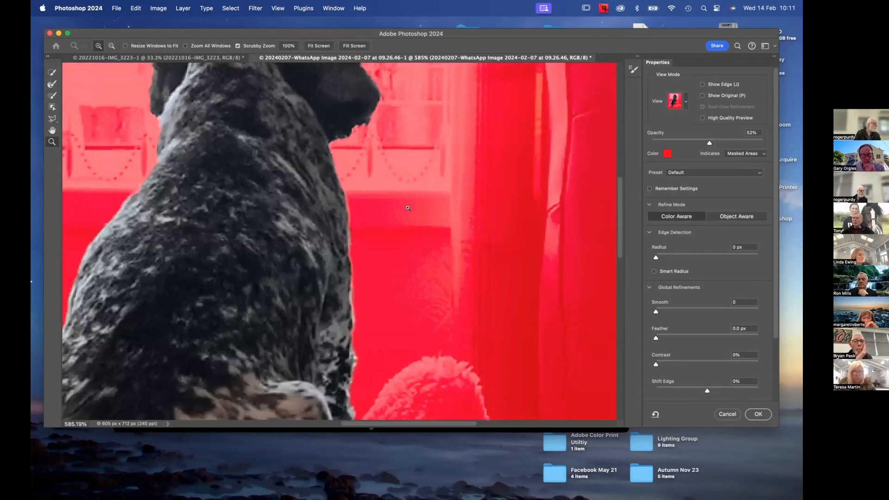
scroll(407, 208, "up", 5)
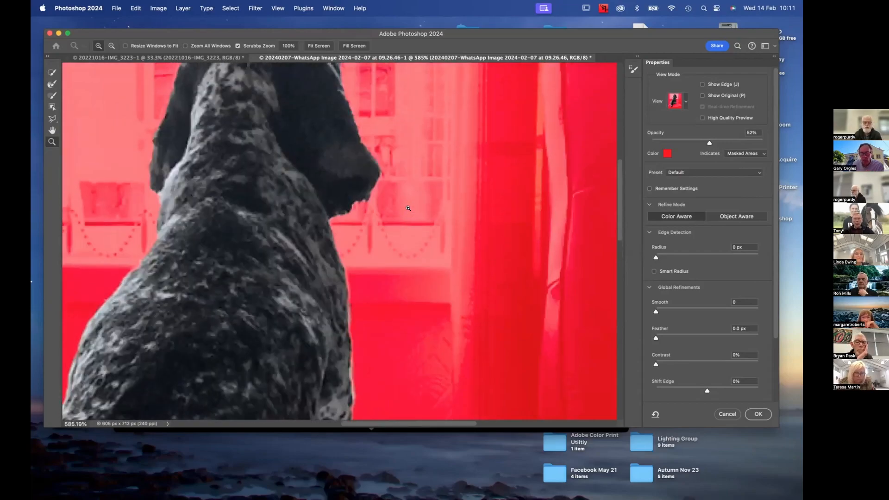
scroll(408, 208, "up", 2)
scroll(408, 208, "down", 1)
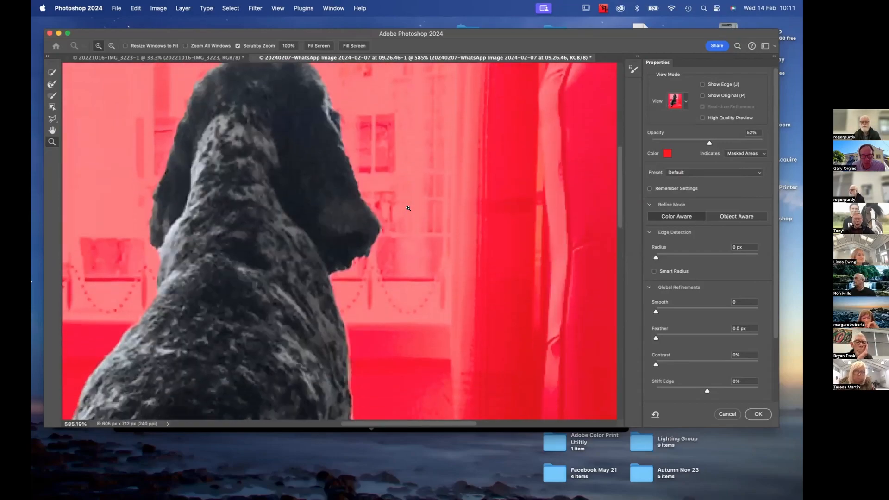
scroll(408, 208, "down", 10)
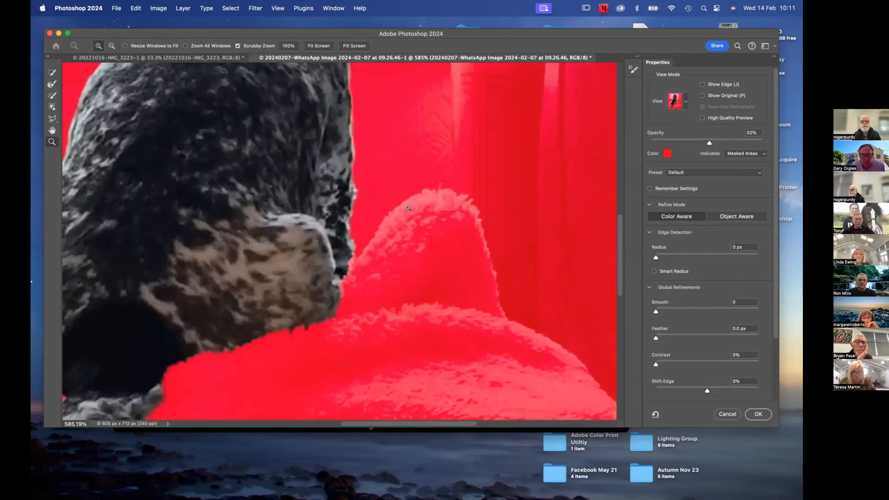
scroll(408, 207, "left", 5)
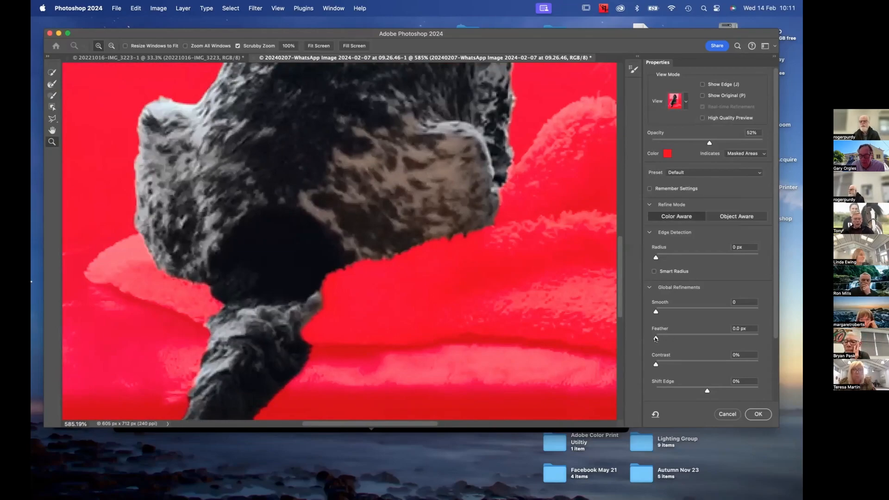
Step: Compare Feather amounts of 1.2 px and 0.6 px, then set the selection's Feather to 2.0 px and check the softened edge
mouse_move(655, 338)
left_mouse_down()
mouse_move(761, 343)
mouse_move(647, 335)
left_mouse_up()
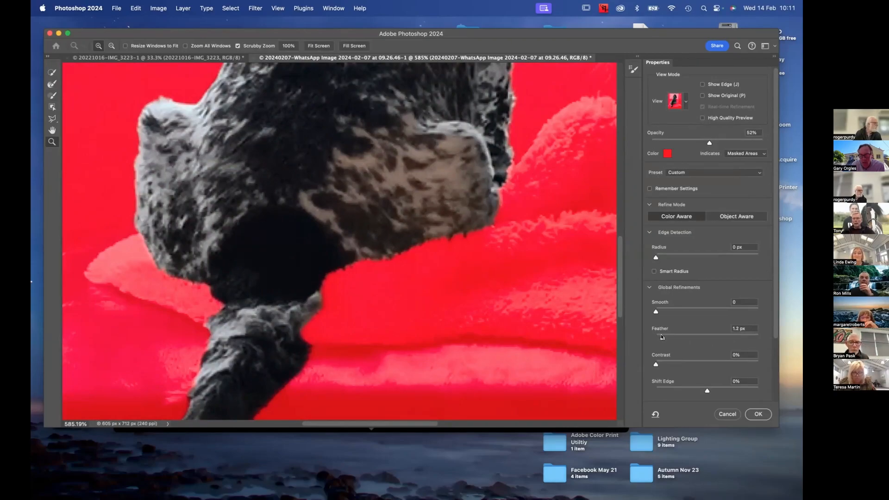
left_click_drag(661, 337, 660, 337)
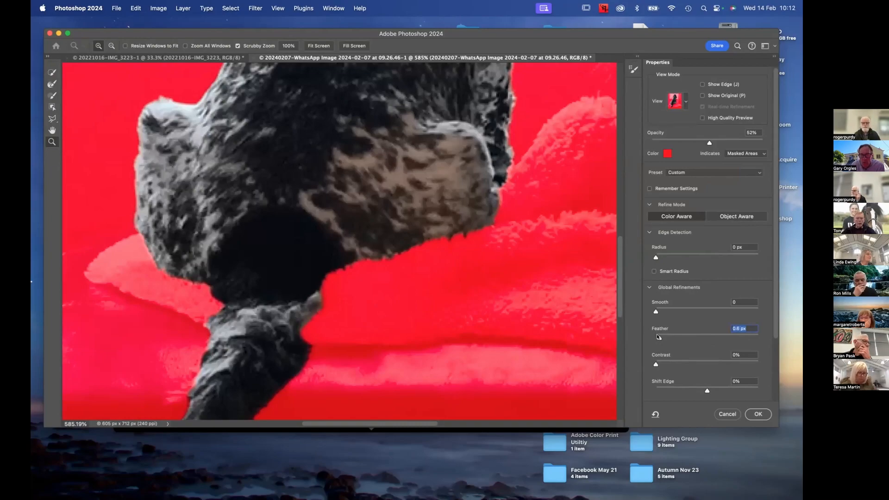
left_click_drag(659, 337, 663, 337)
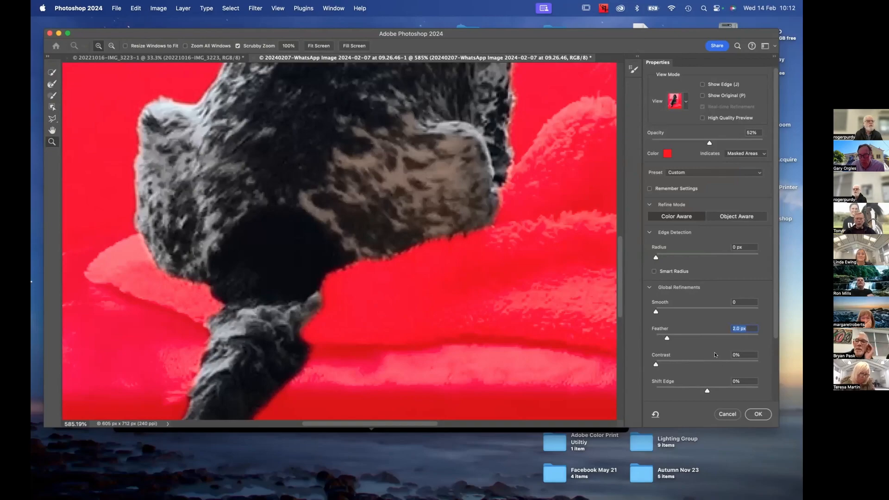
scroll(545, 286, "up", 2)
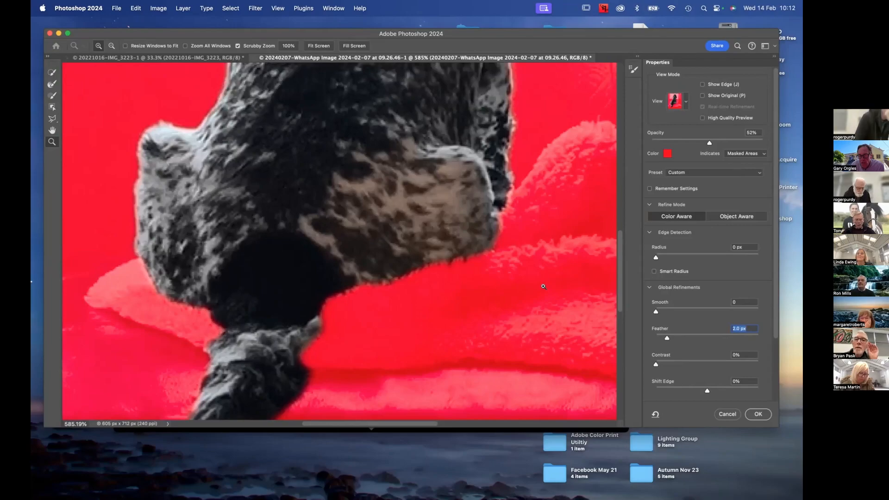
scroll(544, 287, "down", 4)
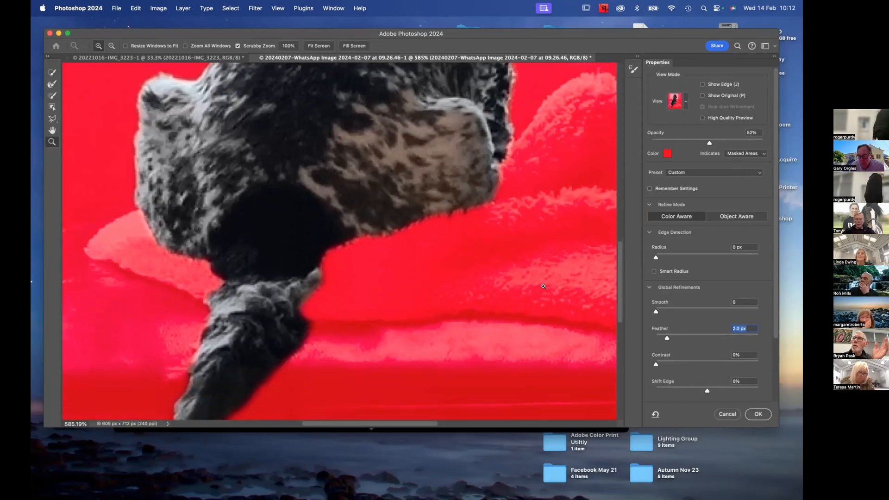
scroll(543, 287, "up", 1)
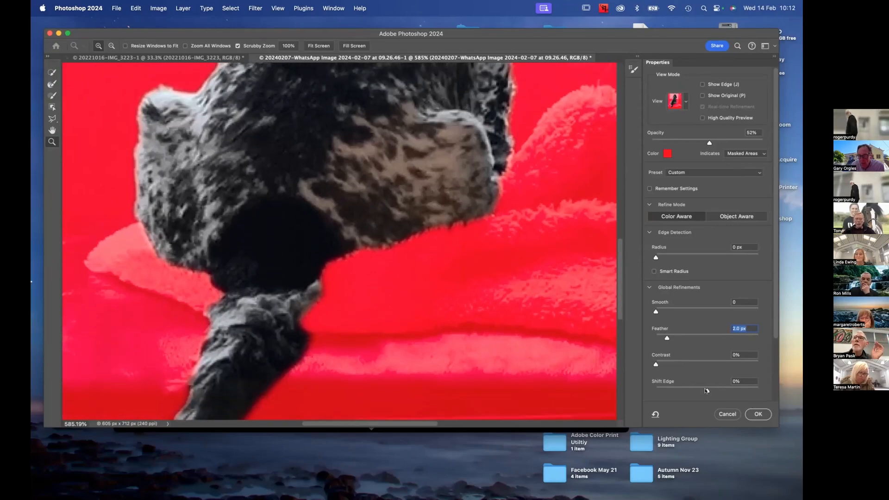
Step: Compare Shift Edge amounts from +100% to -75% on the dog's selection, then set Shift Edge to -5%
left_click_drag(706, 392, 792, 401)
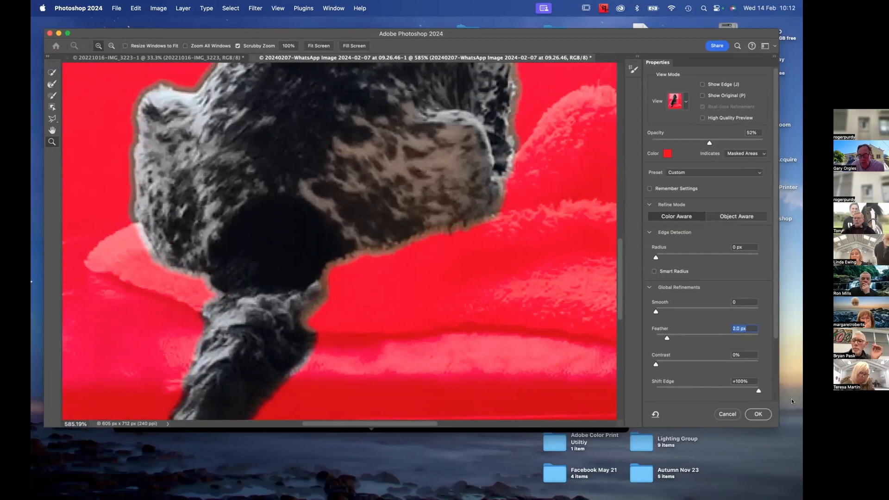
left_click_drag(761, 398, 683, 397)
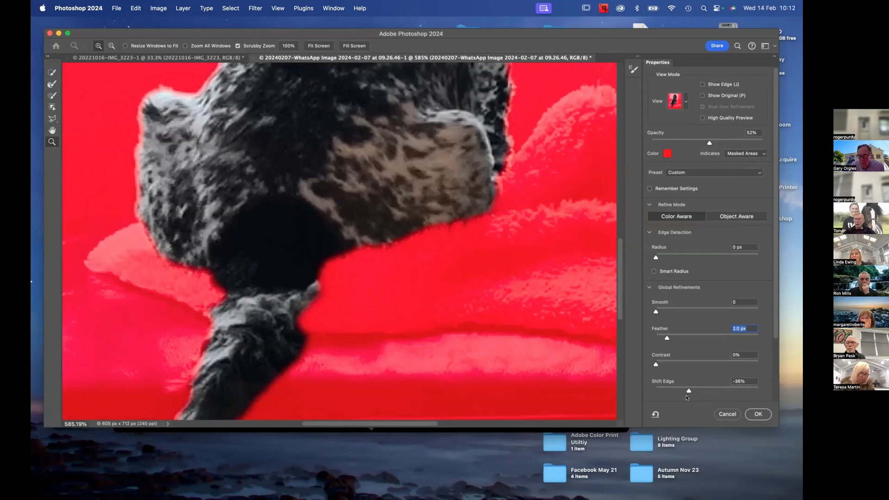
left_click_drag(688, 395, 658, 391)
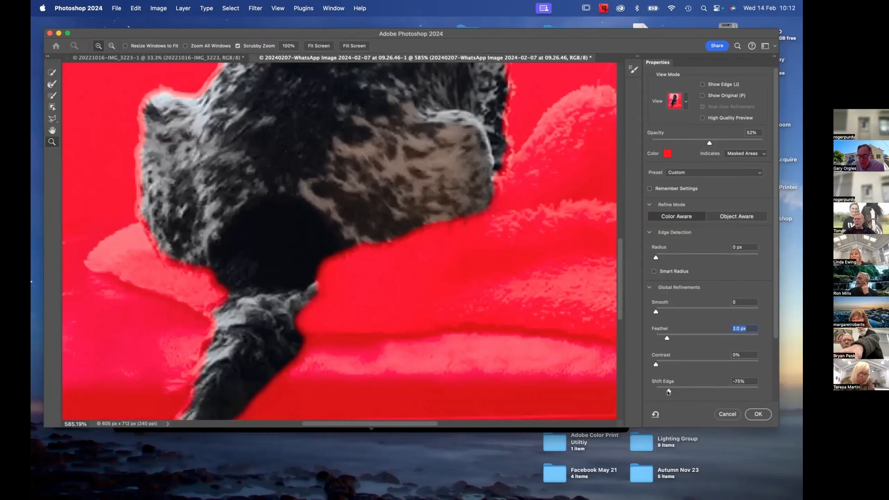
left_click_drag(671, 392, 693, 392)
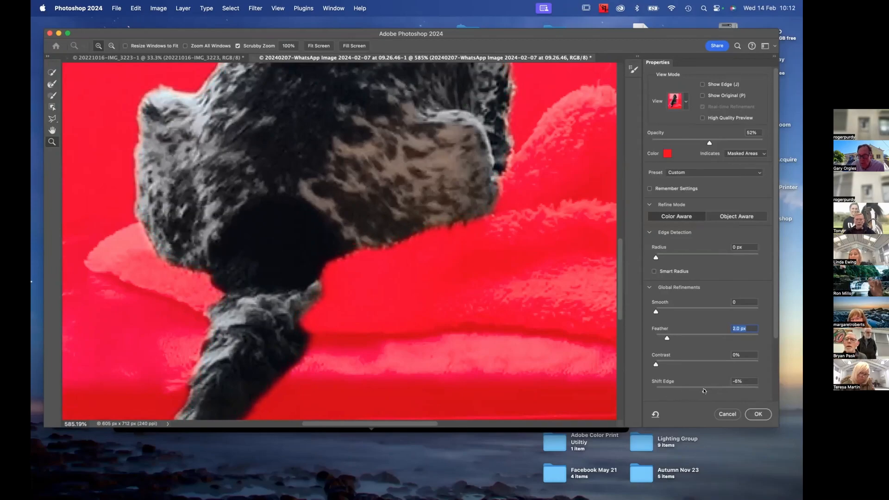
left_click(703, 391)
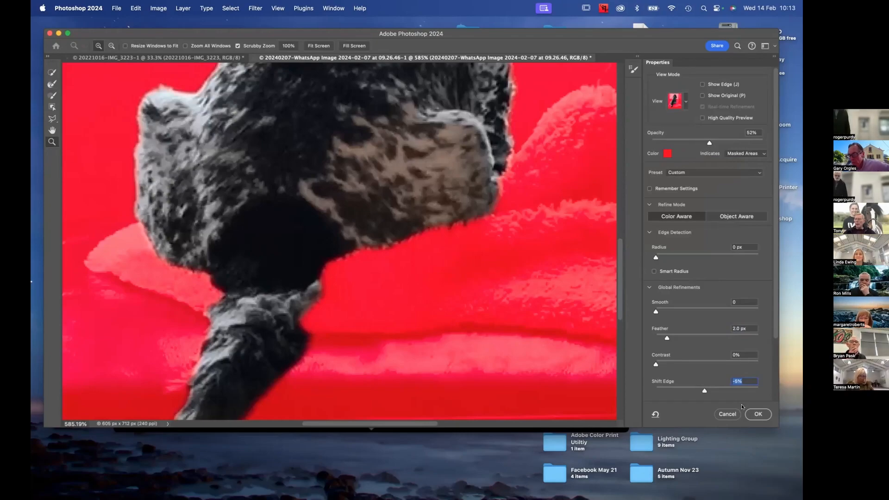
Step: Choose Selection as the output for the refined dog edge, after considering New Layer with Layer Mask, and apply Select and Mask
scroll(721, 364, "down", 4)
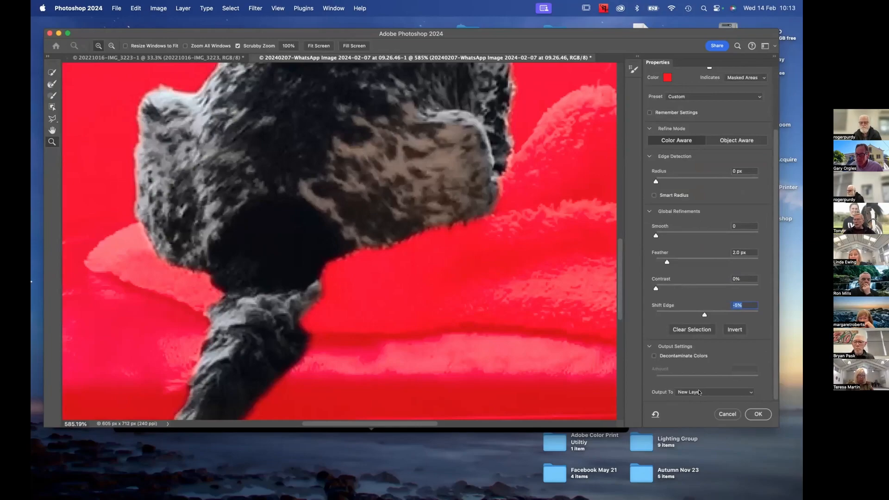
left_click(749, 393)
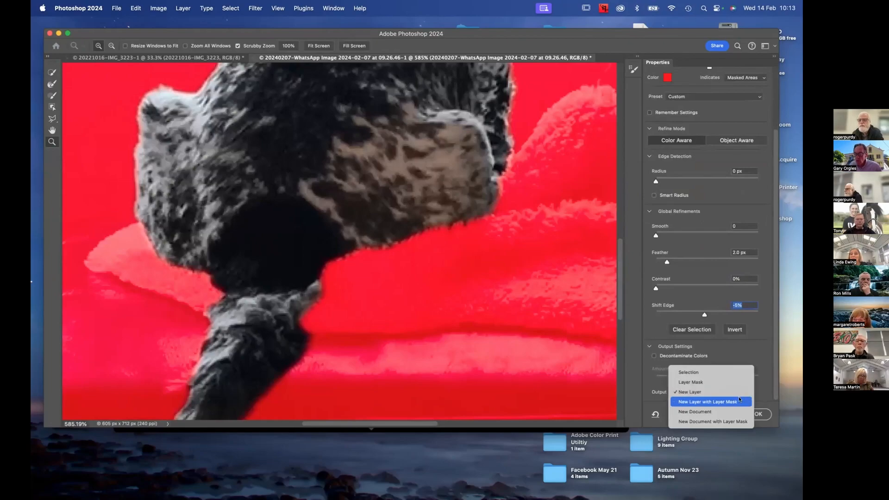
left_click(738, 401)
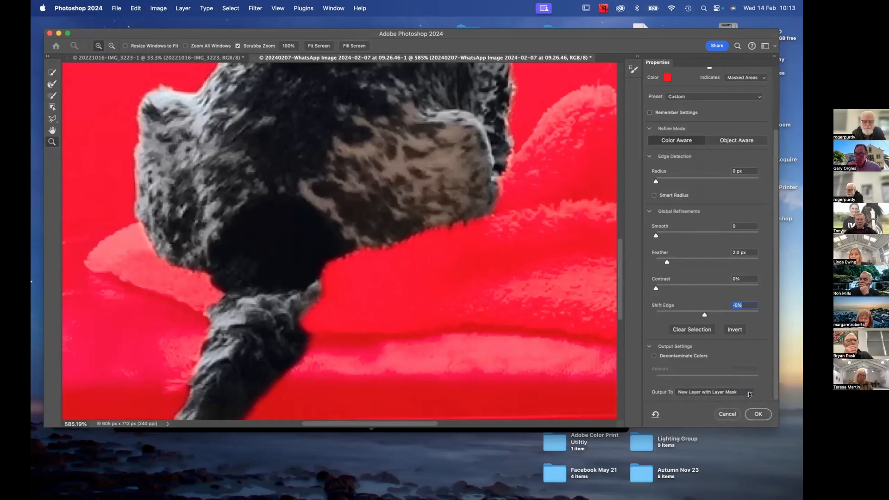
left_click(750, 393)
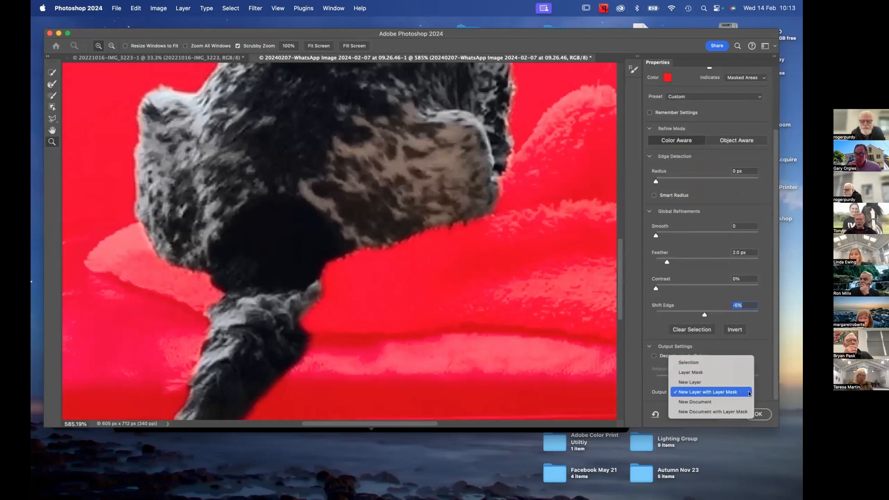
left_click(727, 363)
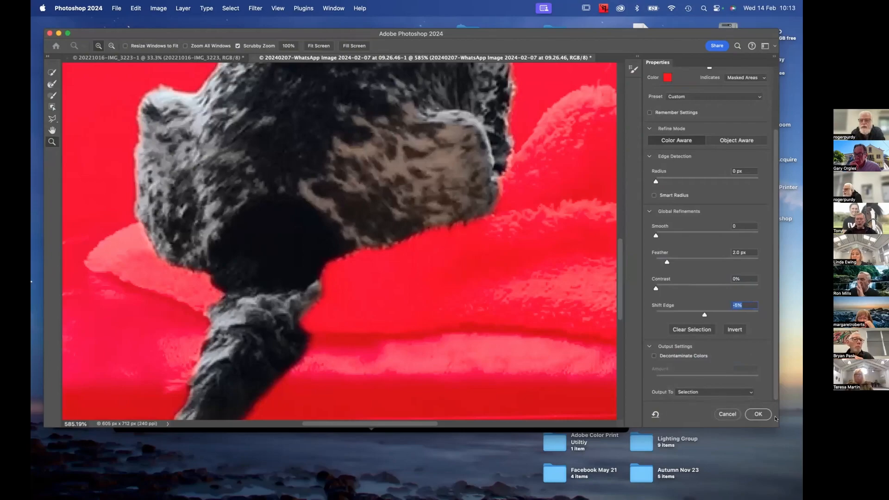
left_click(755, 413)
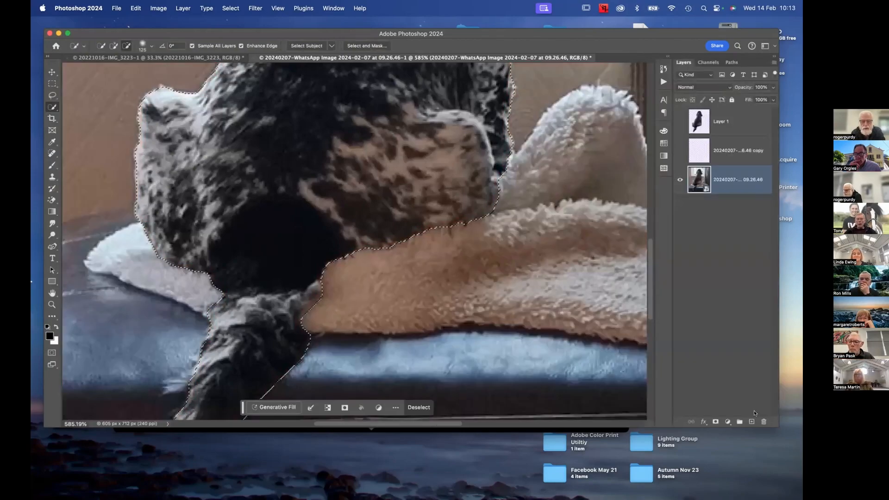
Step: Examine the selection outline around the dog from its head down to its tail
scroll(577, 300, "up", 10)
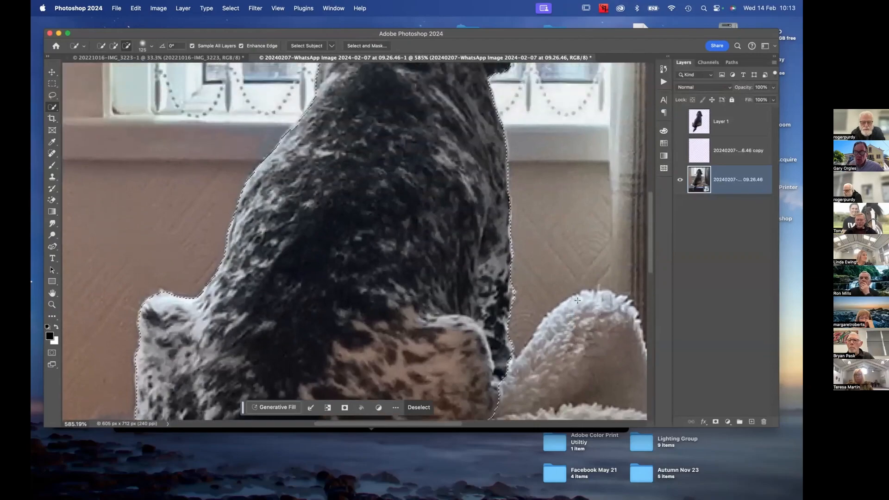
scroll(577, 301, "up", 10)
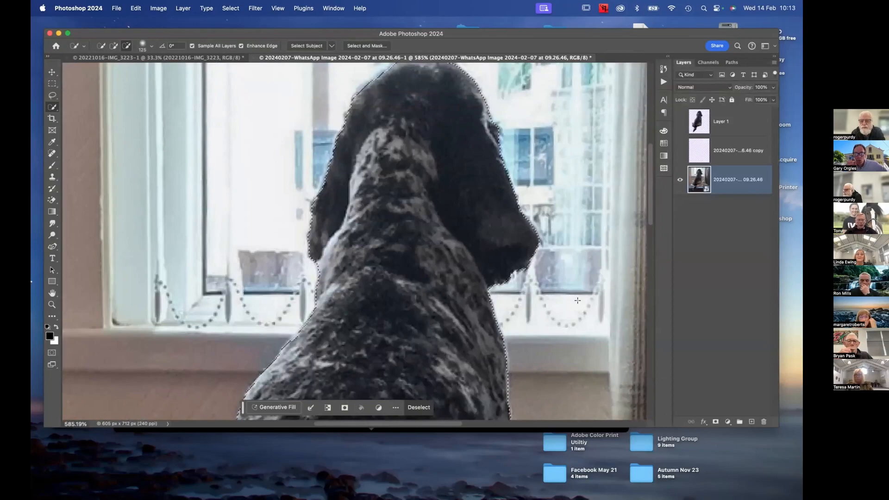
scroll(577, 300, "up", 1)
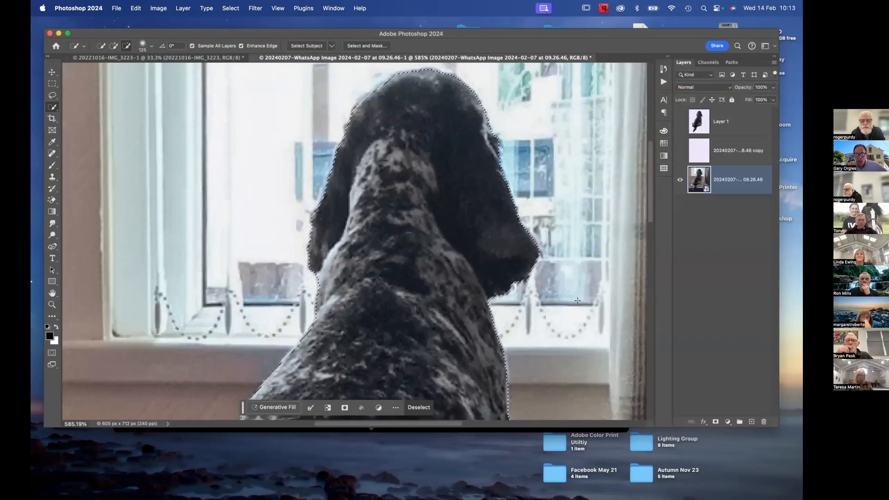
scroll(577, 300, "down", 5)
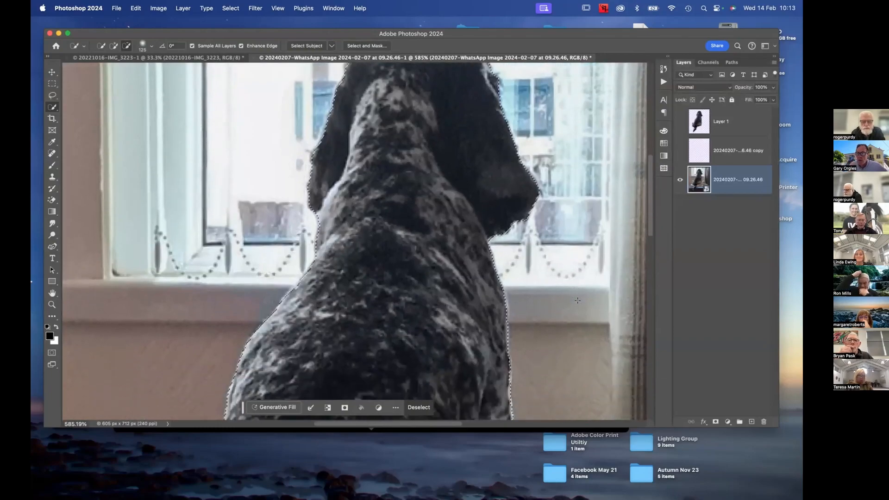
scroll(577, 301, "down", 15)
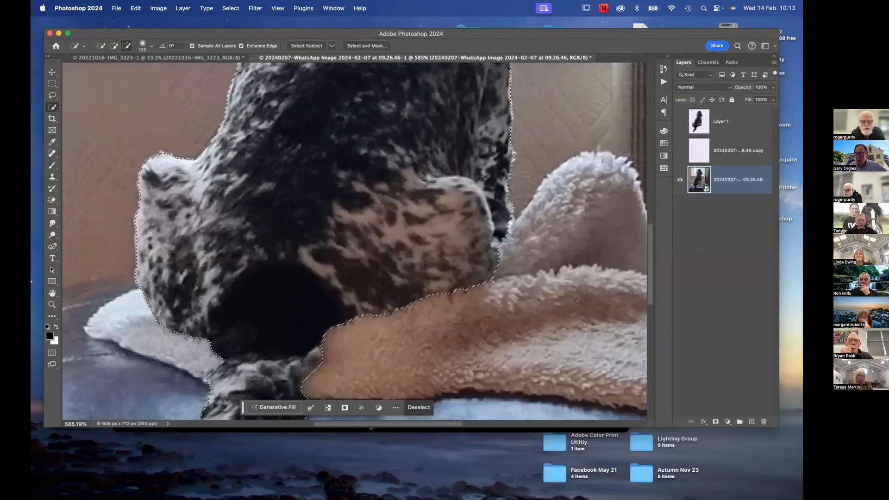
scroll(577, 300, "up", 4)
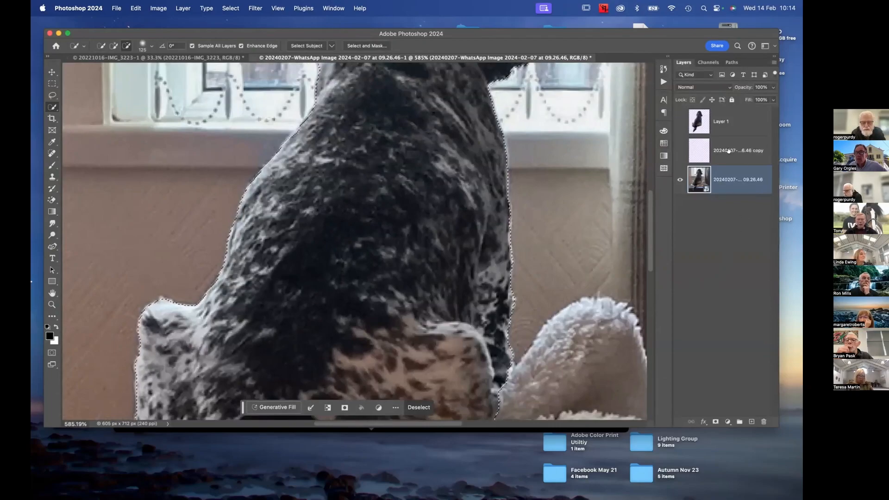
Step: Delete the 09.26.46 copy layer directly above the original dog photo layer
left_click(699, 150)
right_click(699, 150)
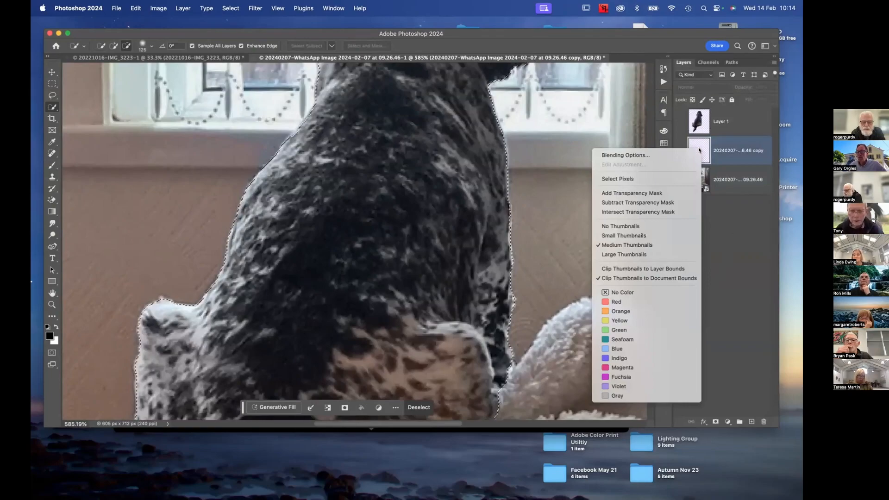
key("Escape")
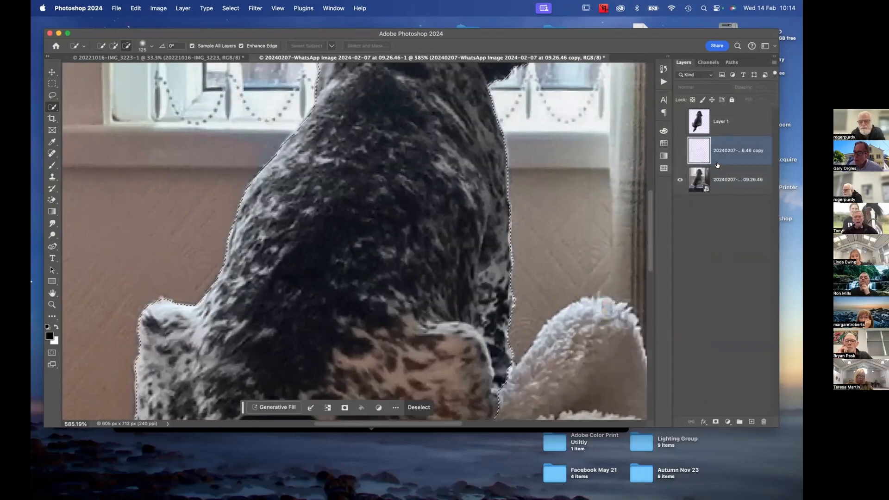
left_click_drag(696, 150, 762, 421)
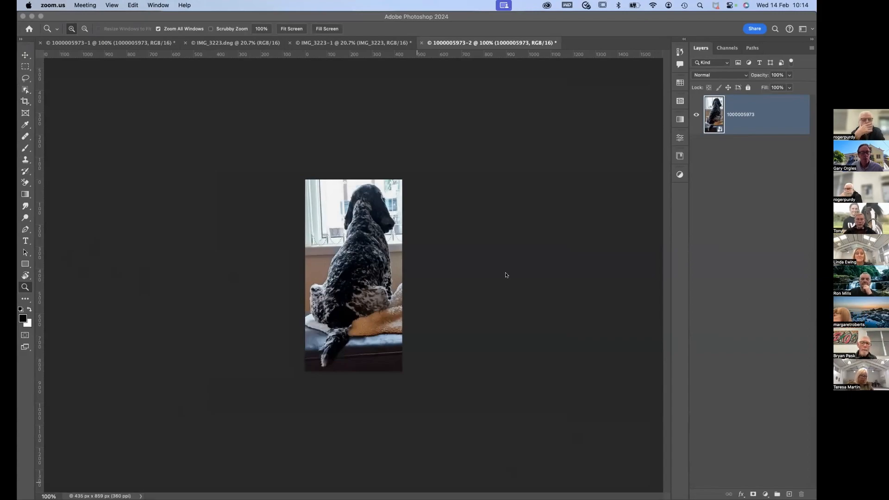
left_click(161, 43)
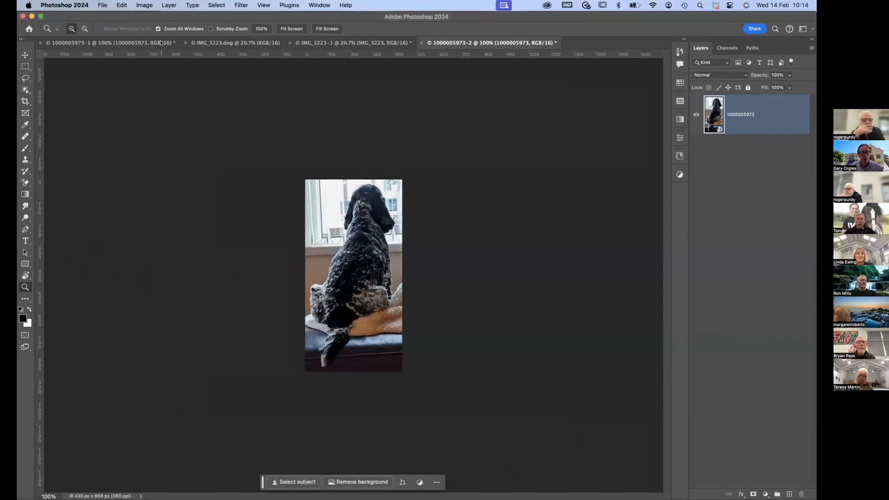
left_click(161, 42)
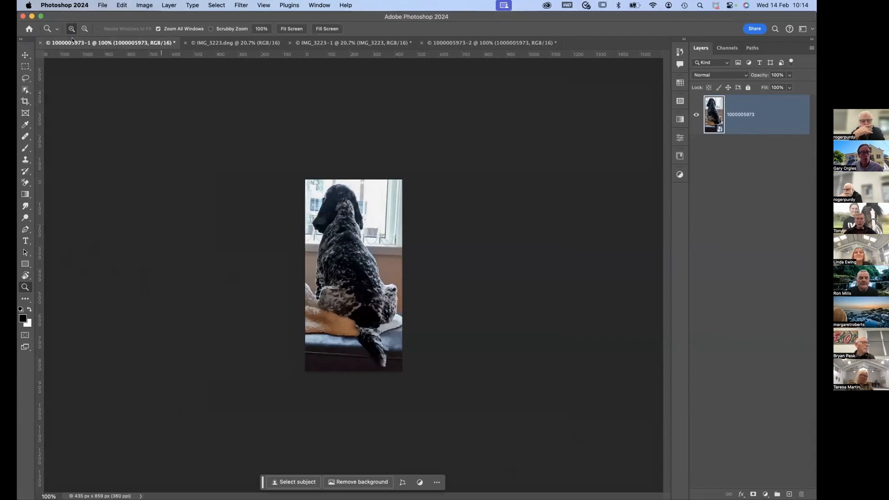
left_click(40, 44)
key("super+d")
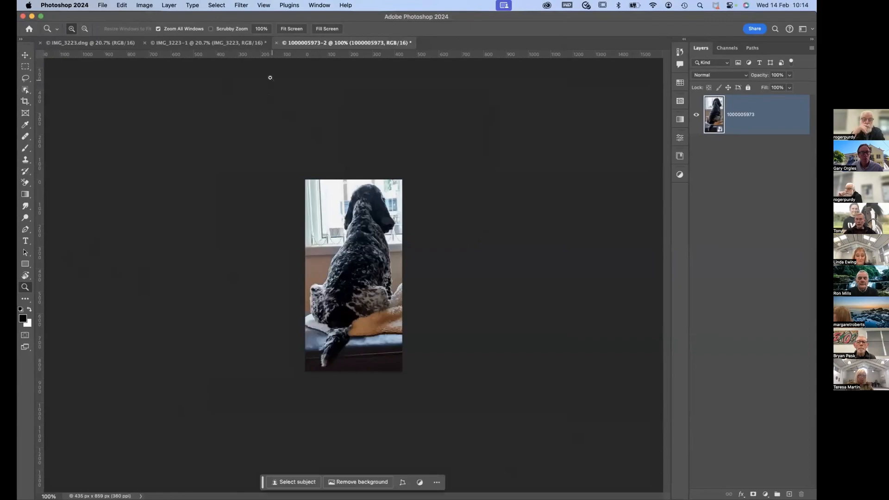
Step: Compare the IMG_3223.dng and IMG_3223-1 woodland documents, then close IMG_3223-1 without saving
left_click(225, 42)
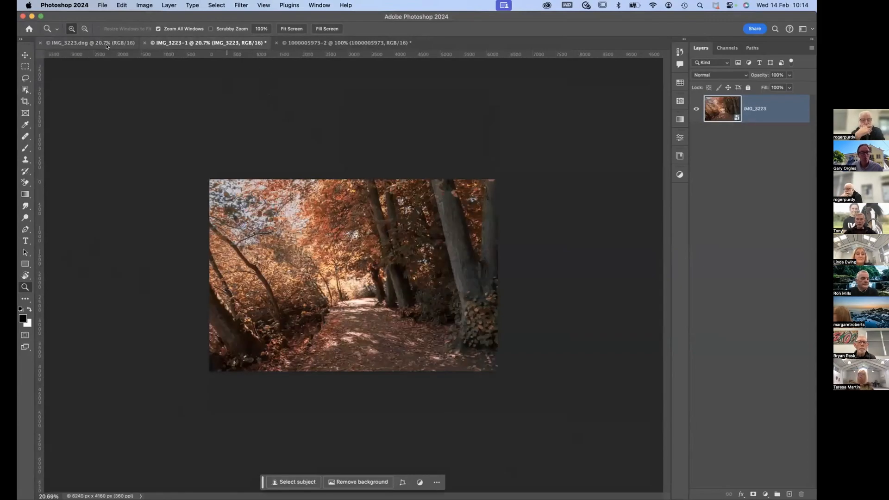
left_click(107, 43)
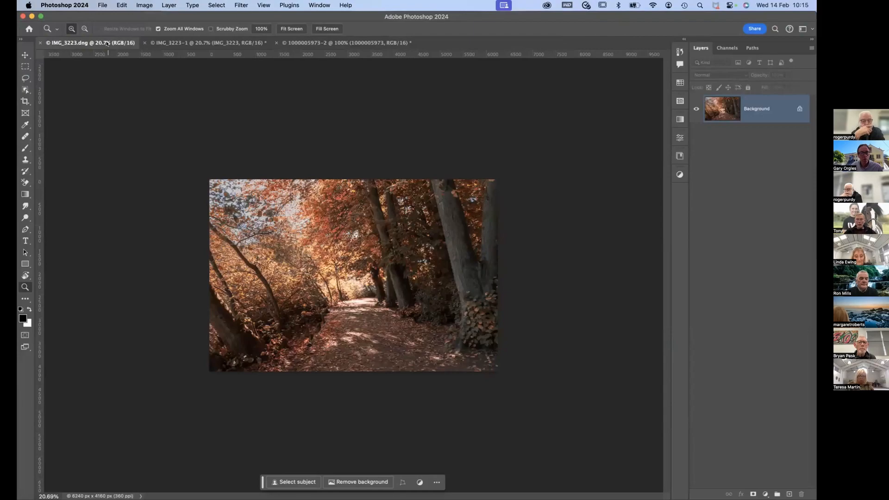
left_click(169, 43)
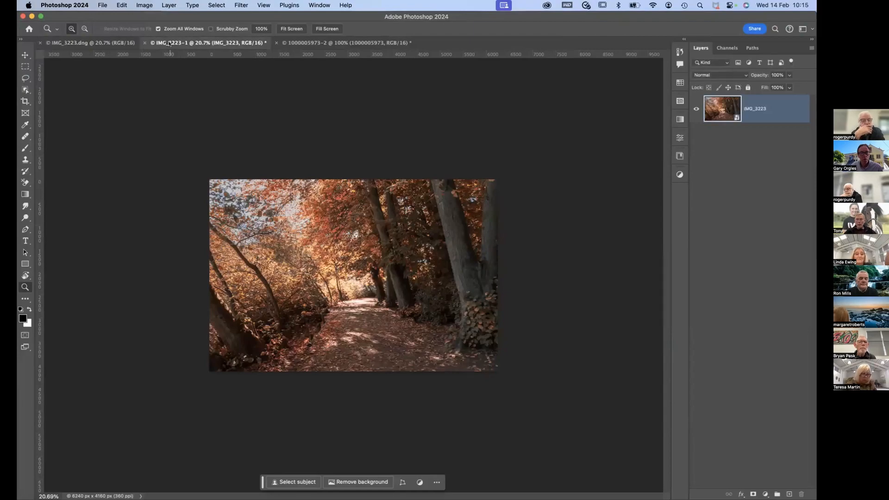
left_click(144, 43)
left_click(418, 198)
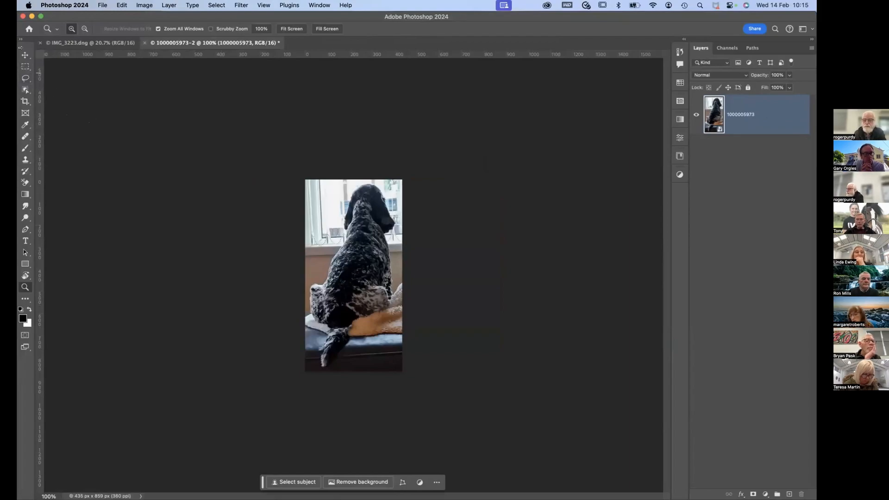
left_click(25, 90)
left_click(26, 90)
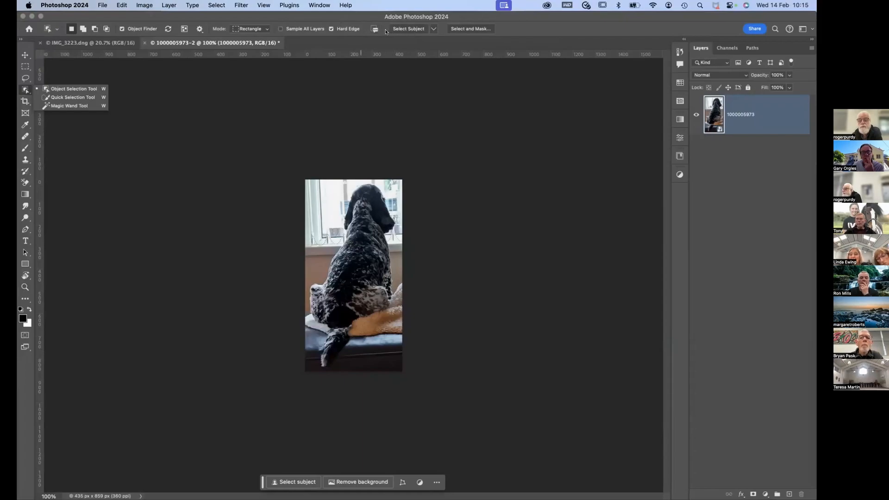
left_click(330, 28)
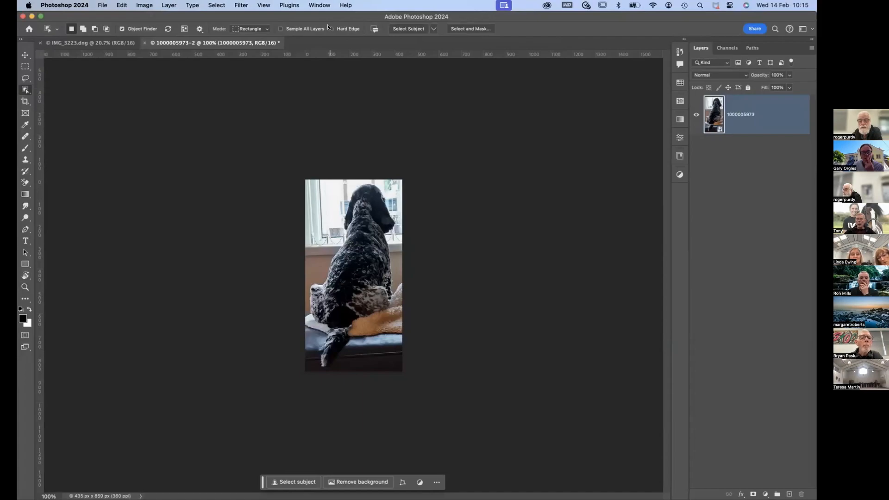
left_click(462, 28)
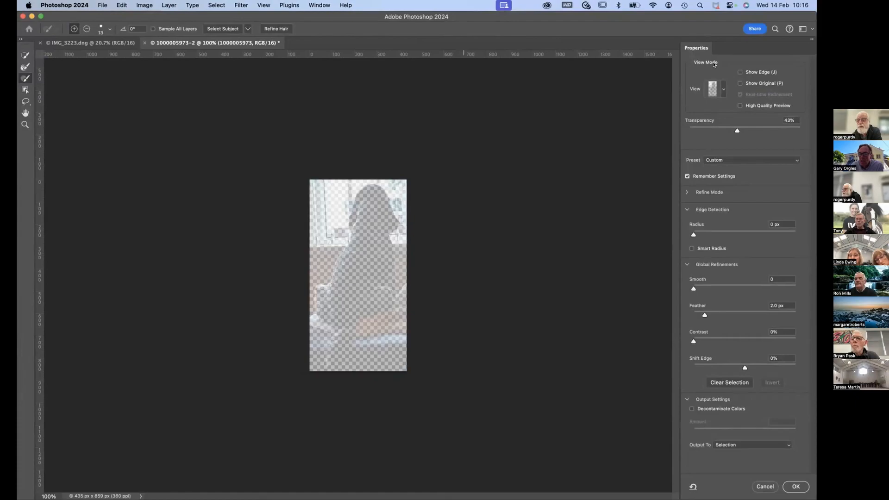
Step: Set the view mode to Overlay and run Select Subject to select the dog
left_click(723, 90)
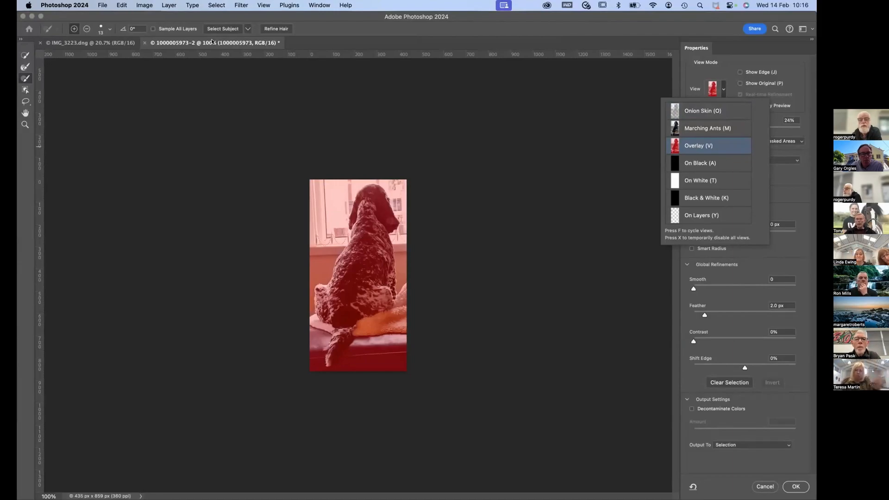
key("Escape")
left_click(227, 27)
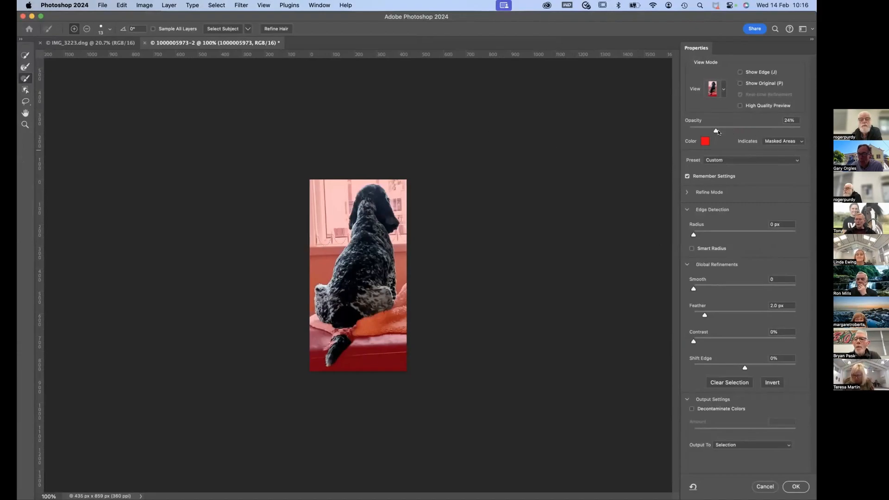
Step: Set the overlay opacity to 51% and the dog selection's Feather to 0.6 px
left_click_drag(720, 131, 743, 132)
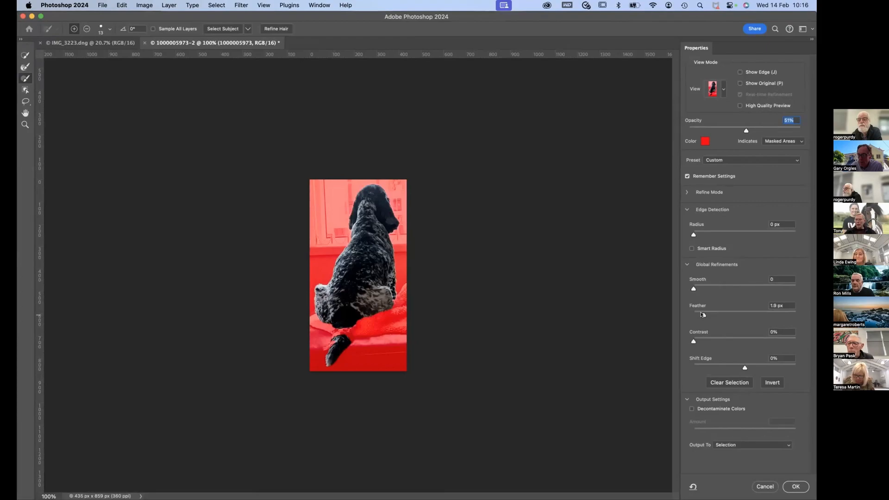
left_click_drag(699, 315, 698, 317)
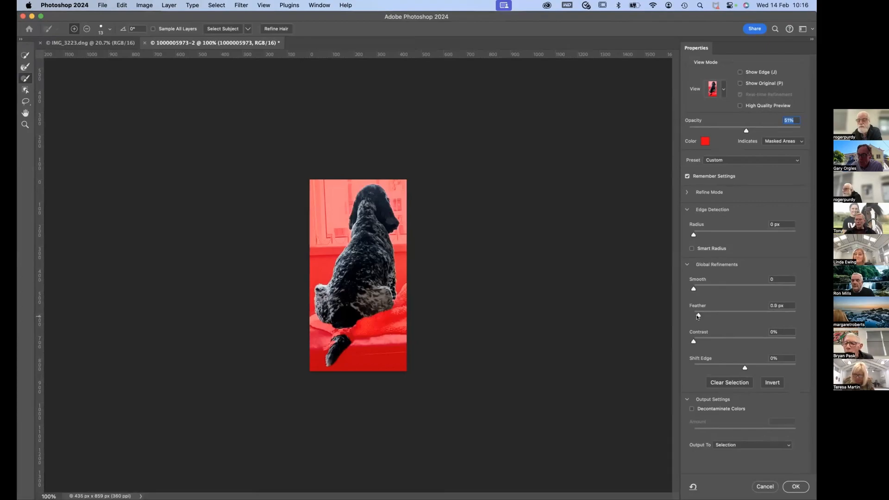
left_click_drag(697, 316, 697, 317)
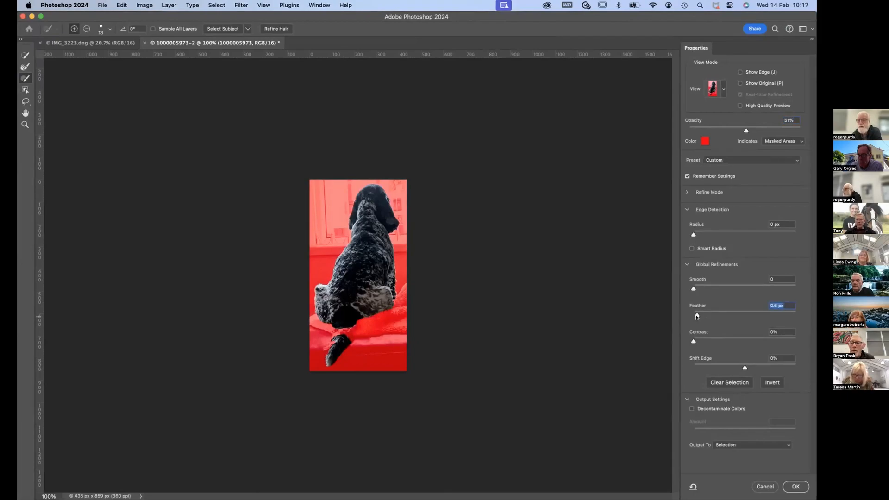
Step: Set the dog selection's Shift Edge to -5% and keep its output set to Selection
left_click_drag(742, 368, 745, 368)
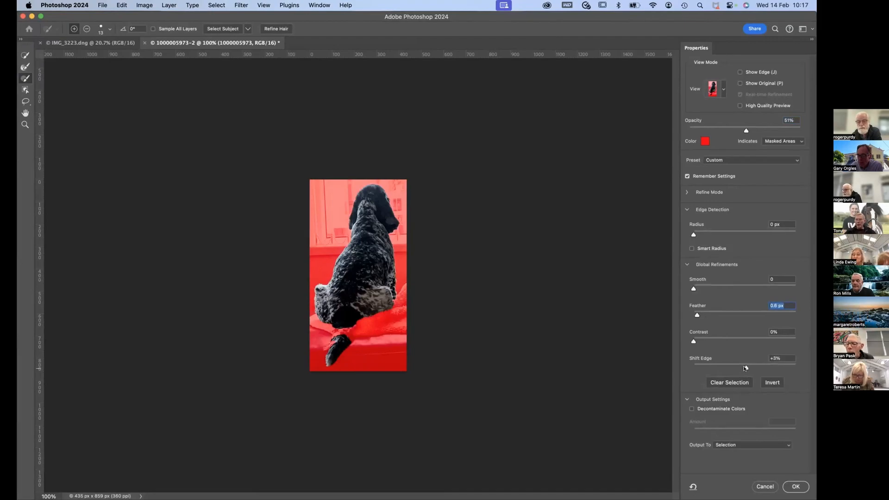
left_click_drag(745, 368, 742, 369)
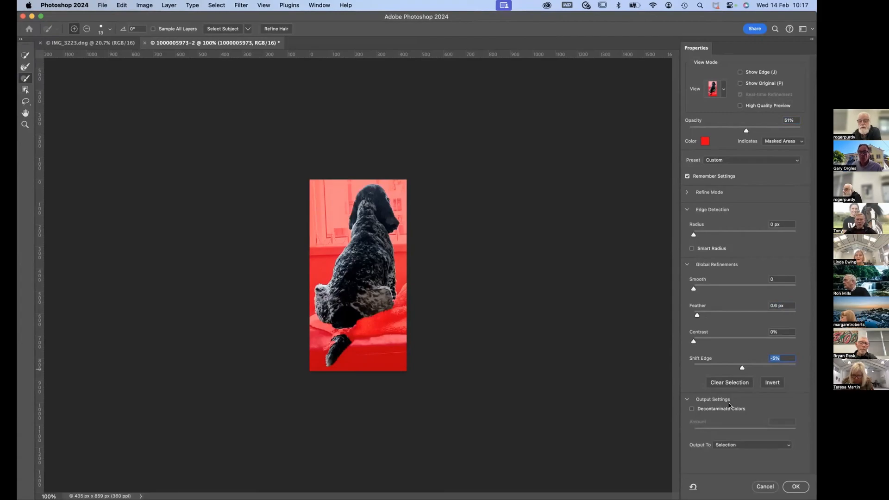
left_click(734, 446)
left_click(735, 445)
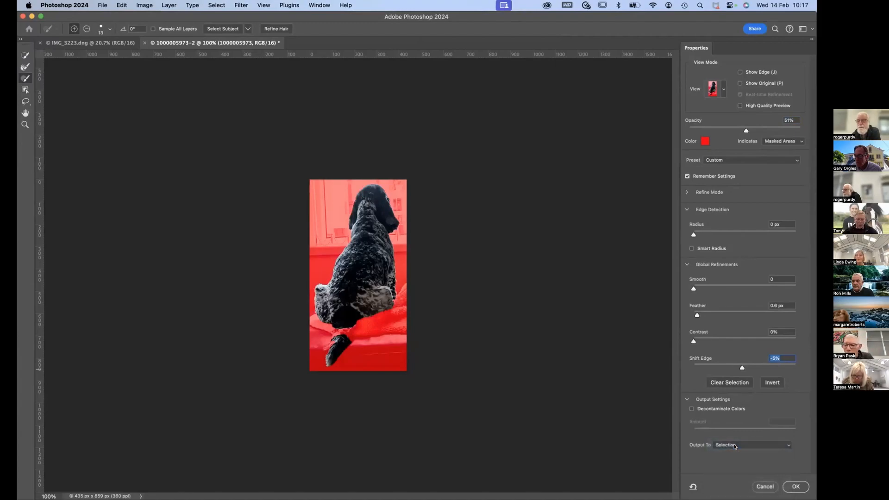
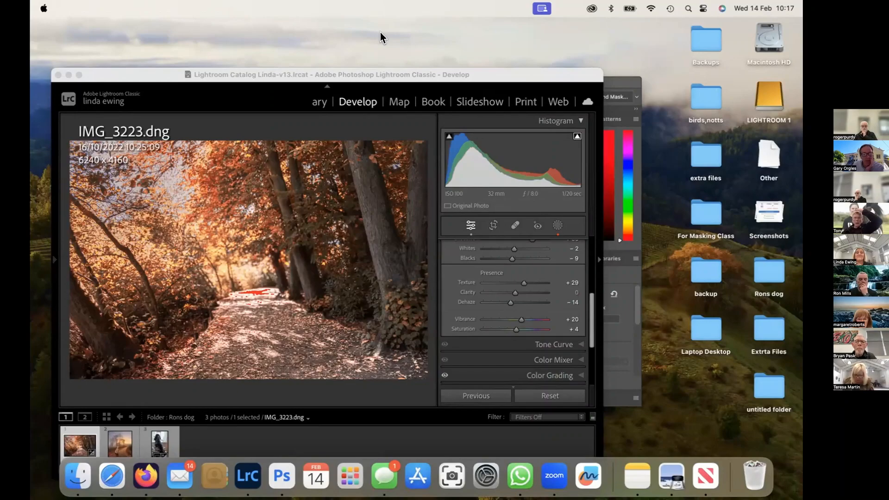
Step: Switch from Lightroom Classic to Photoshop (Beta), zoom the Use me-1 dog photo out to 100%, and enlarge the window
left_click_drag(136, 76, 387, 157)
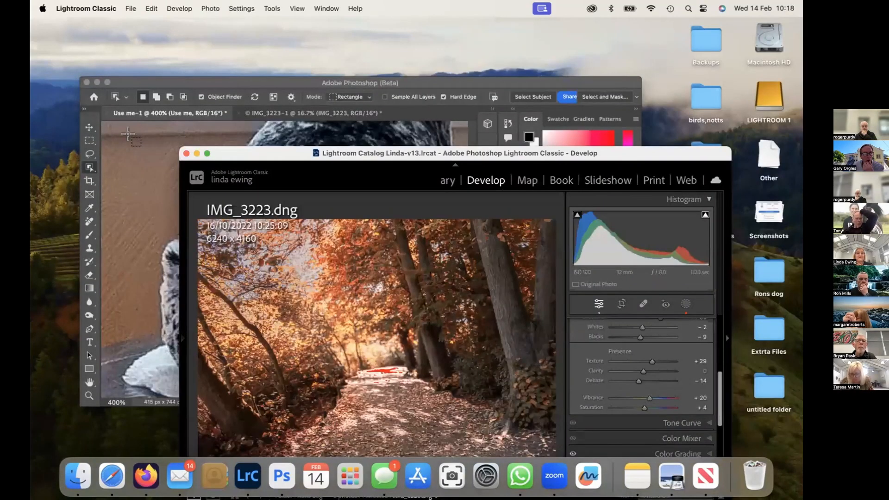
left_click(253, 99)
left_click_drag(255, 85, 236, 69)
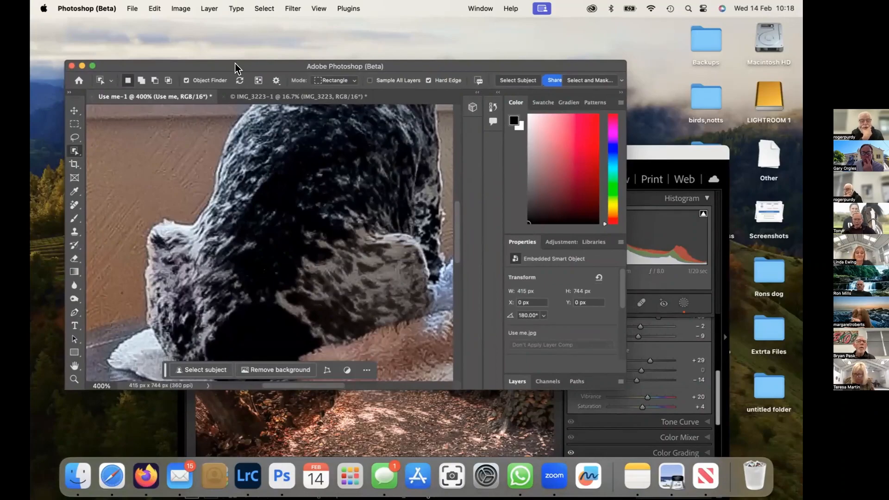
key("super+minus")
key("super+minus")
key("super+minus")
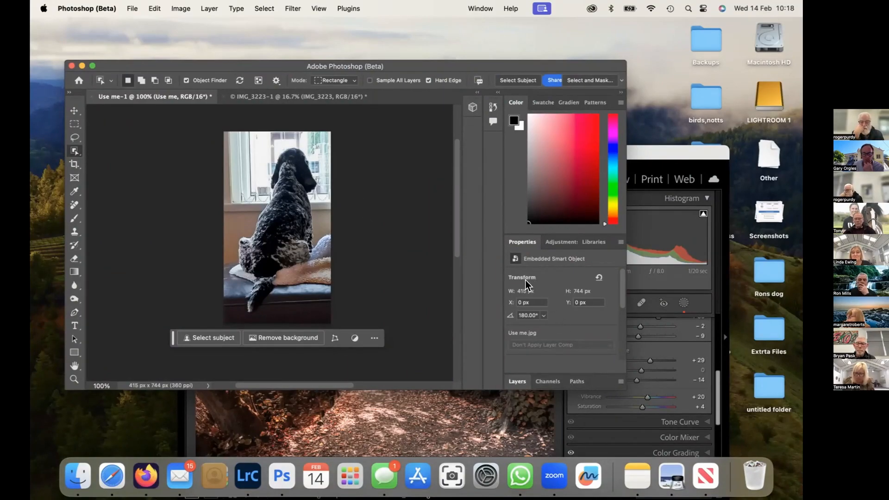
left_click_drag(620, 387, 685, 431)
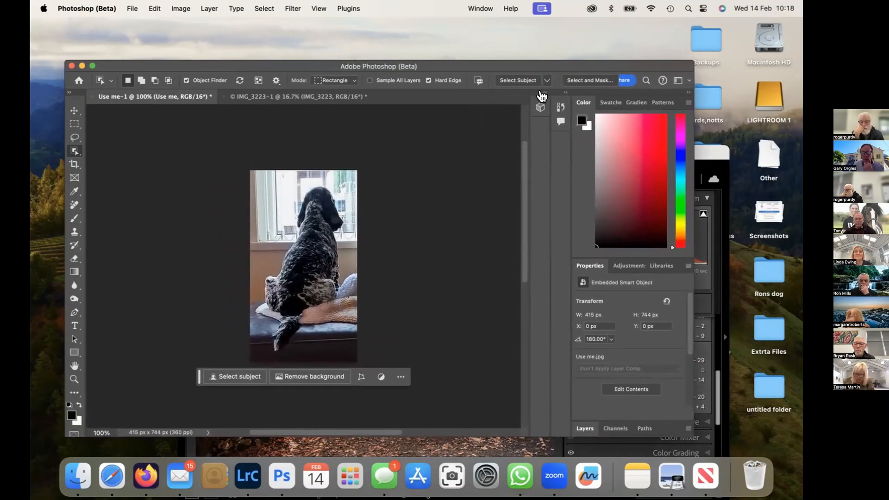
Step: Open Select and Mask for the Use me-1 dog photo in Overlay view and set the overlay opacity to 48%
scroll(582, 78, "up", 2)
left_click(576, 82)
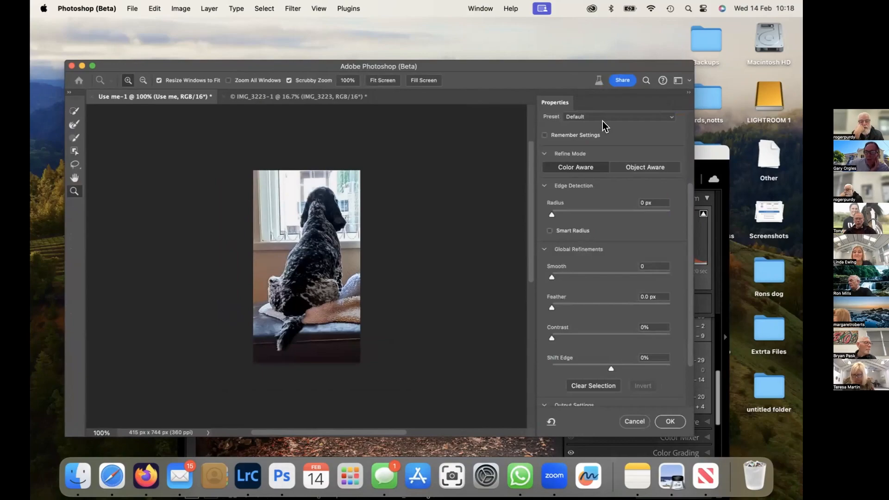
scroll(597, 169, "up", 5)
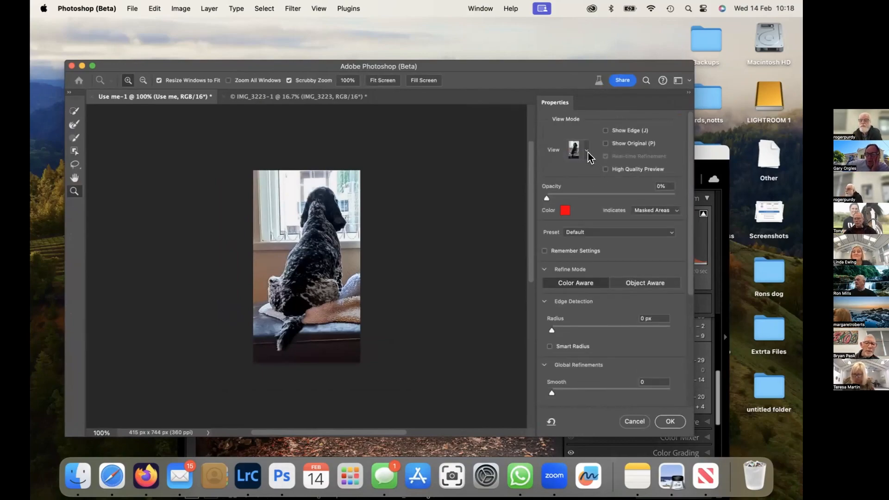
left_click(584, 151)
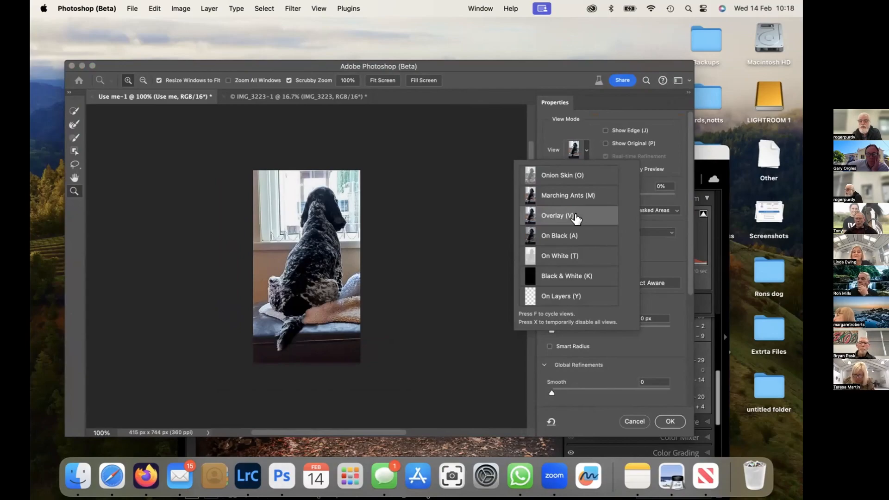
left_click(484, 216)
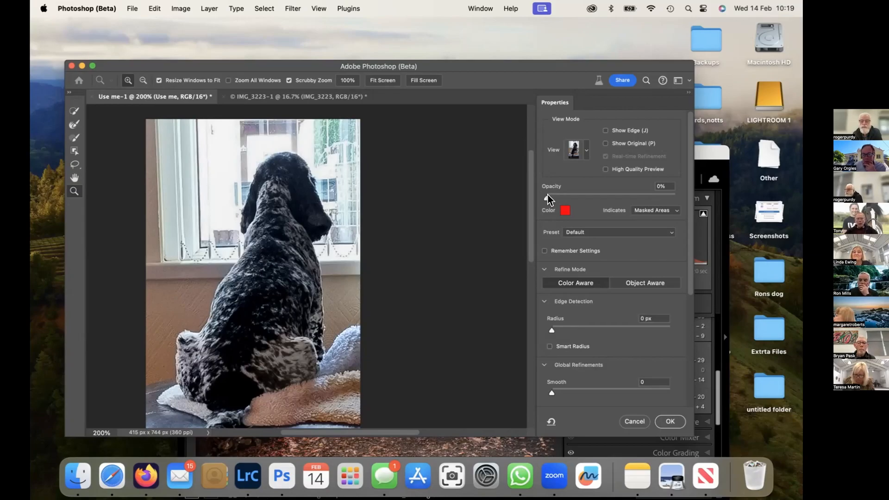
left_click_drag(547, 198, 558, 198)
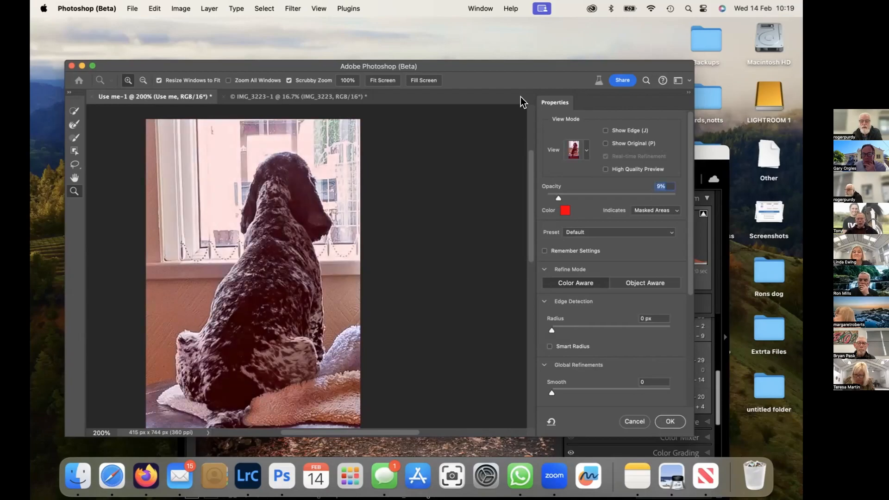
left_click(606, 193)
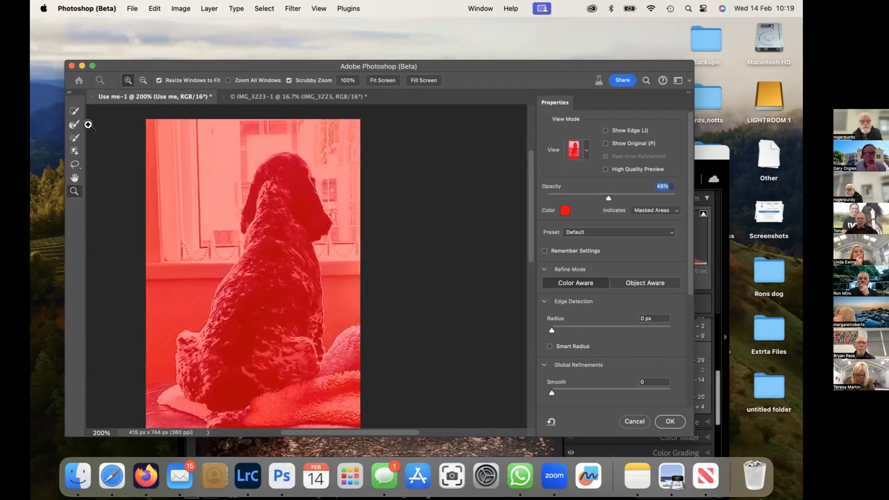
Step: Choose the Quick Selection Tool and run Select Subject to select the dog in Use me-1
left_click(74, 111)
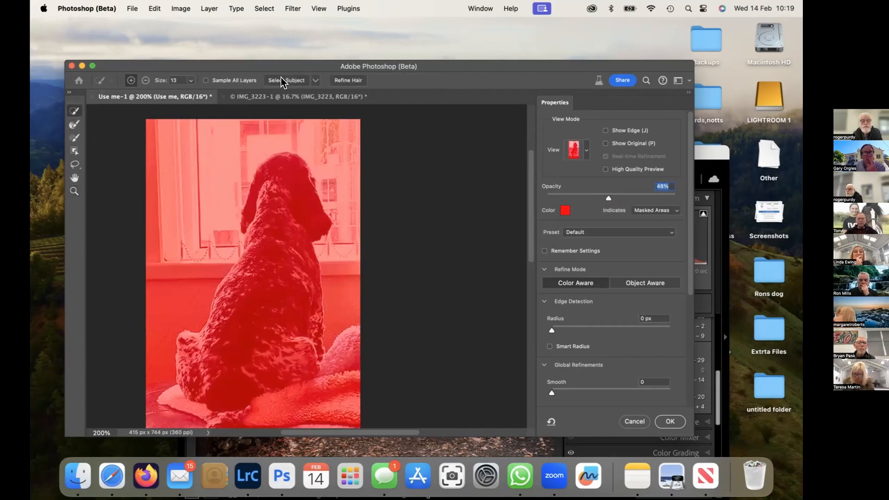
scroll(284, 77, "left", 3)
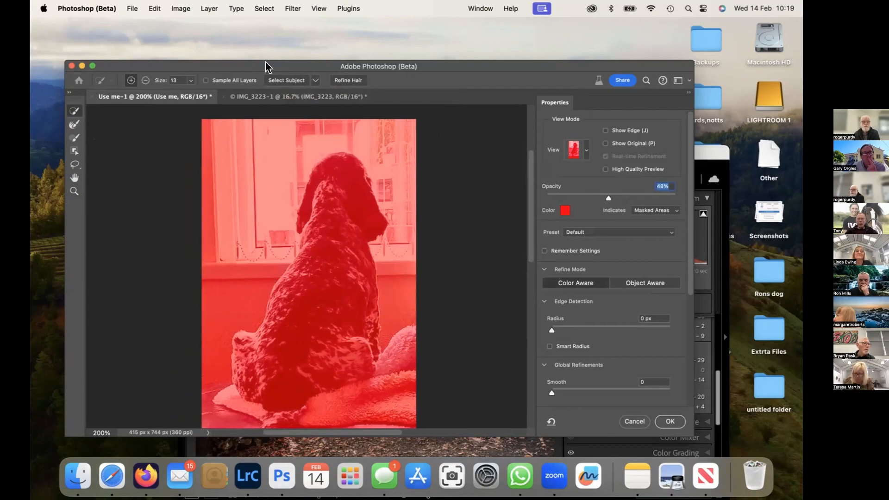
left_click(284, 80)
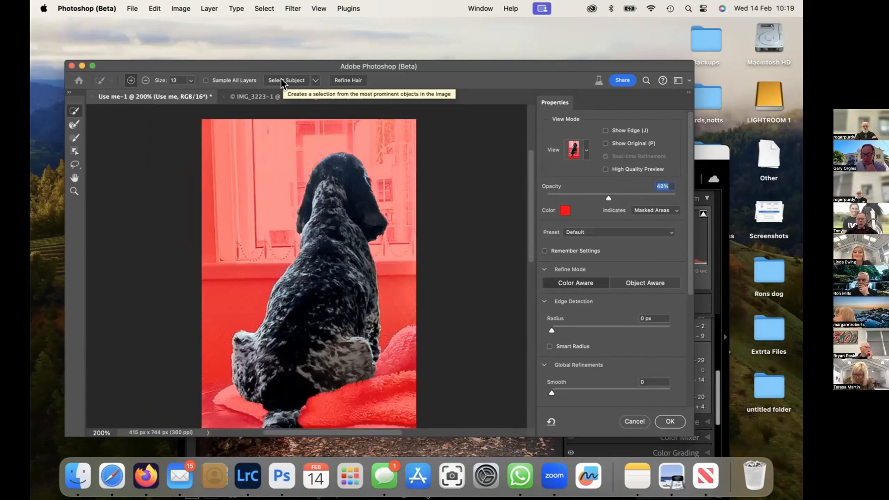
Step: Set the selection's Feather to 0.6 px and Shift Edge to -5%, and apply the refined dog selection
scroll(564, 255, "down", 5)
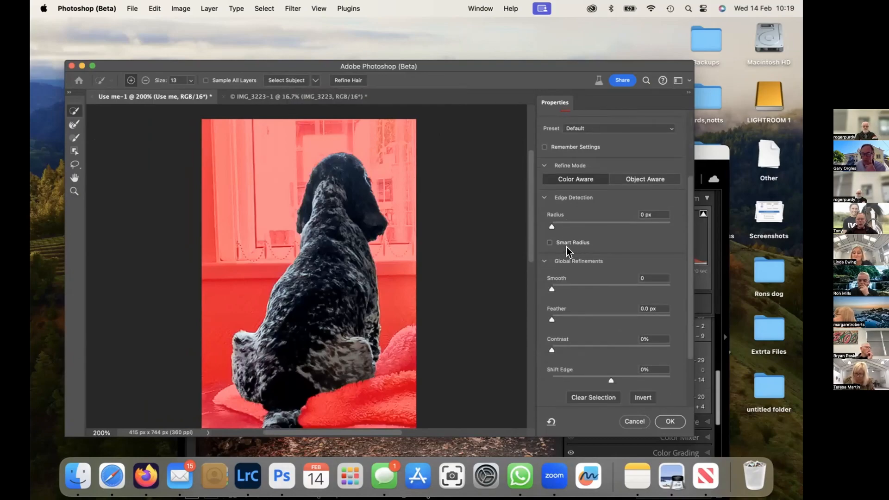
left_click_drag(550, 319, 553, 318)
scroll(589, 321, "down", 4)
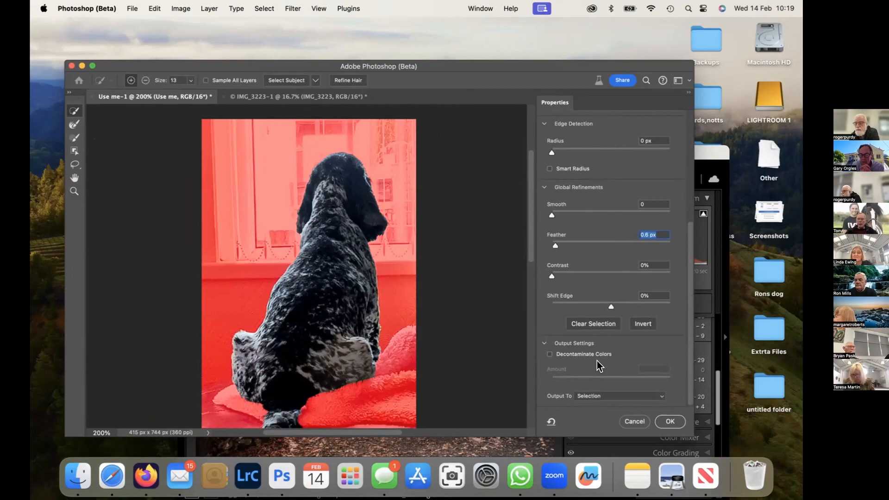
left_click(605, 304)
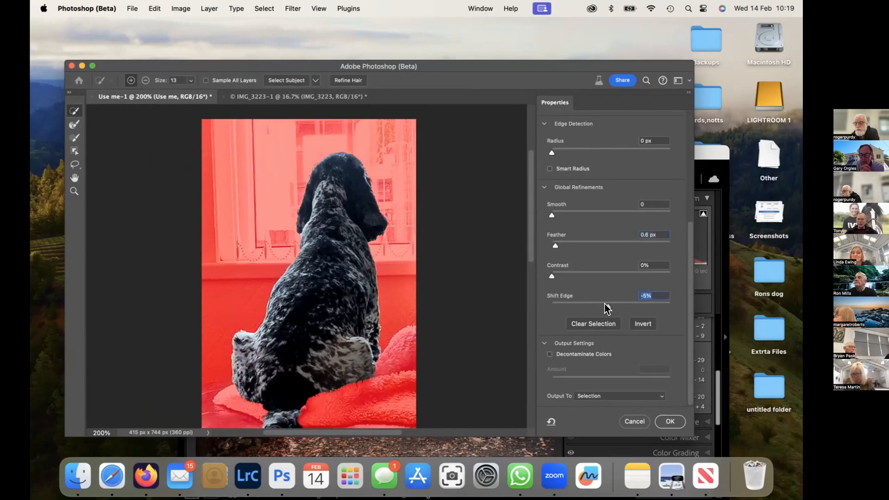
left_click(663, 422)
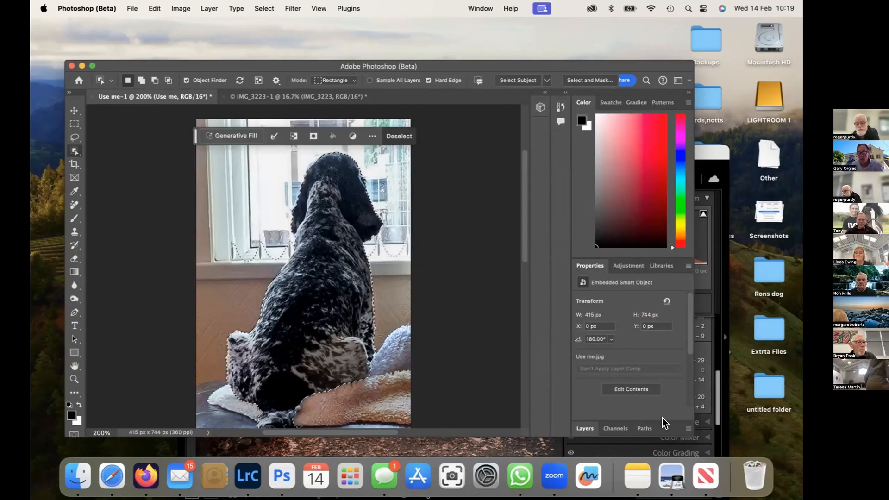
left_click_drag(275, 62, 306, 43)
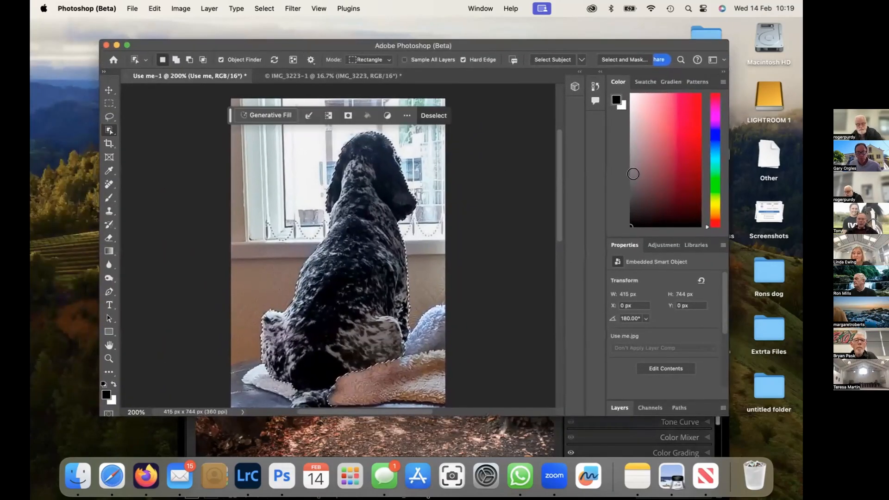
left_click_drag(722, 287, 720, 416)
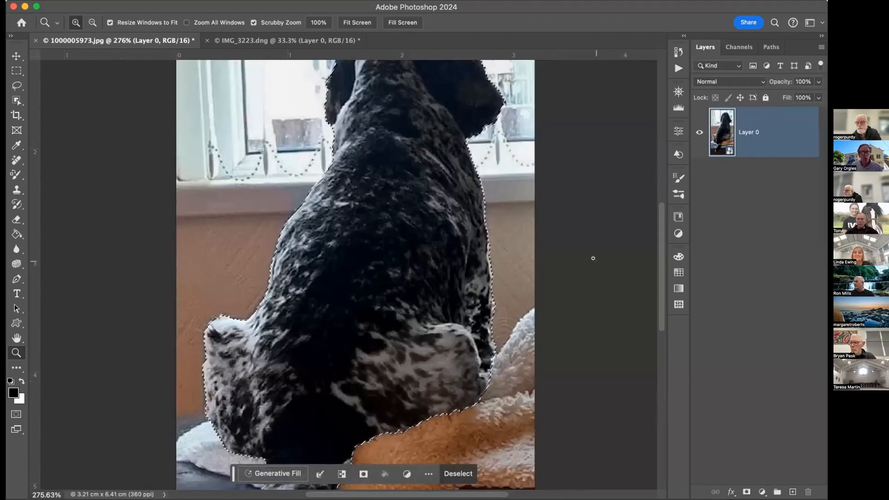
Step: Choose the Object Selection Tool in 1000005973.jpg, open Select and Mask for the dog selection, and set the view to Overlay
left_click(17, 100)
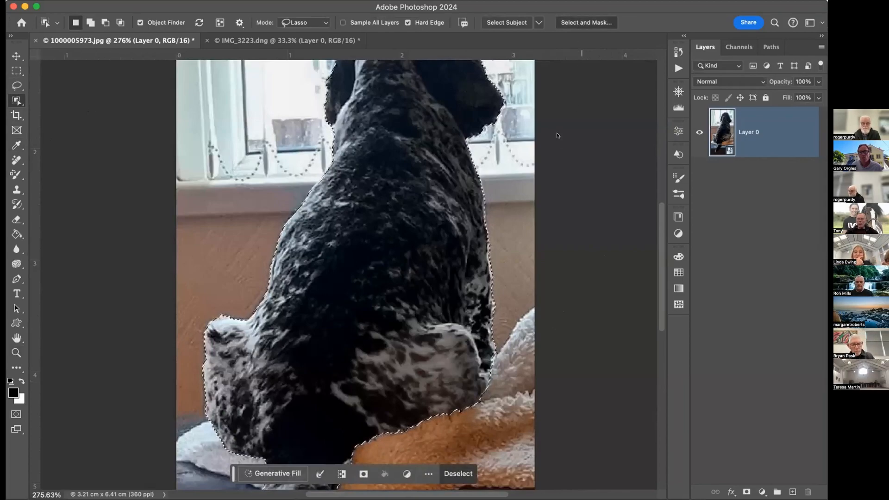
key("super+alt+r")
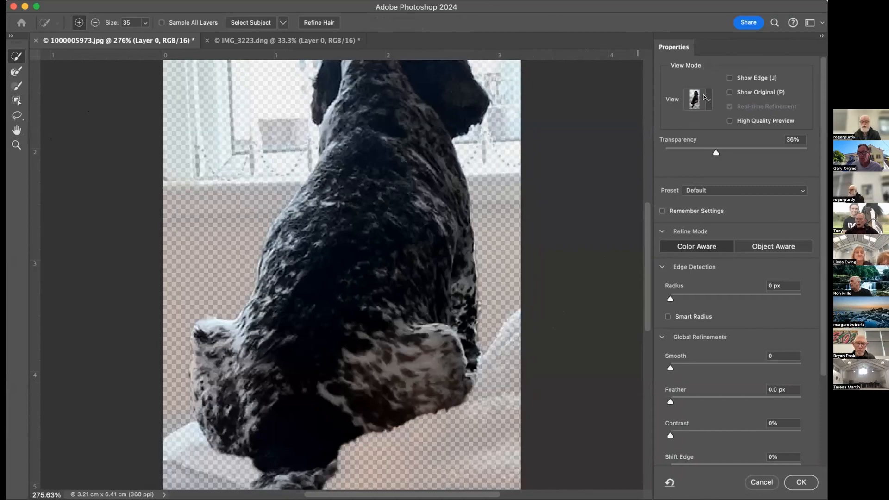
left_click(703, 99)
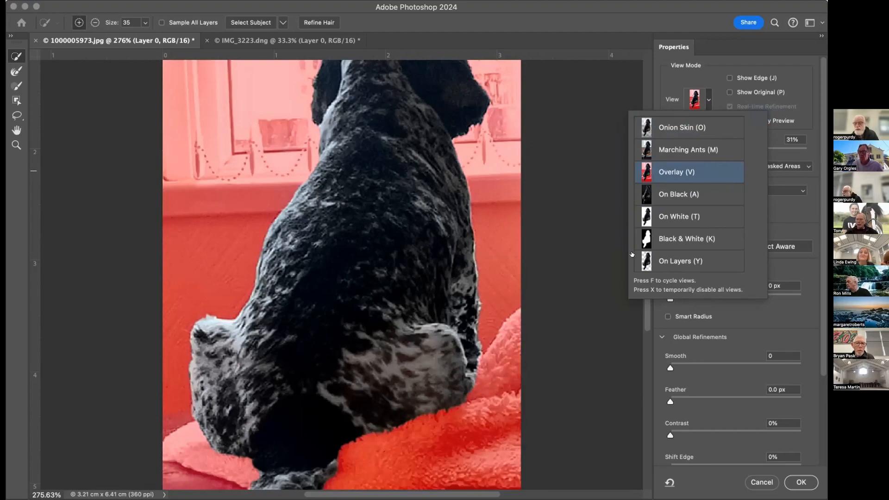
Step: Set the dog selection's Feather to 0.4 px and Shift Edge to -4%
left_click_drag(821, 304, 815, 344)
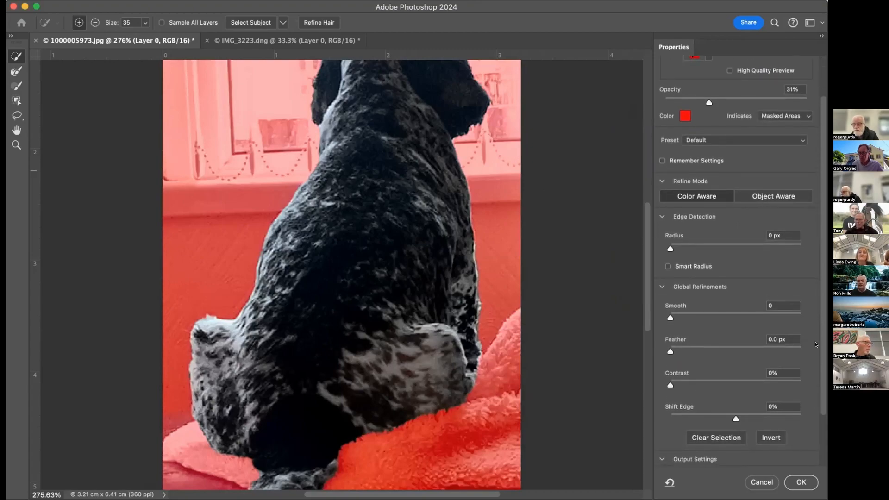
scroll(816, 344, "down", 3)
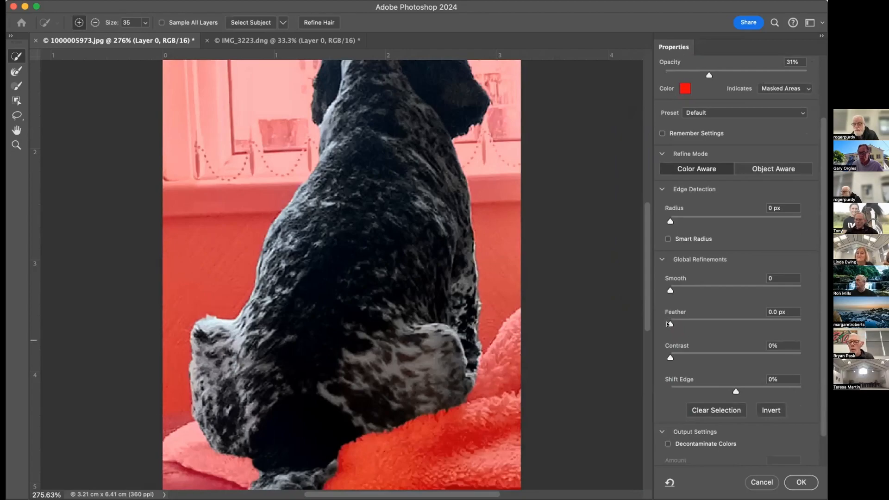
left_click_drag(667, 324, 668, 334)
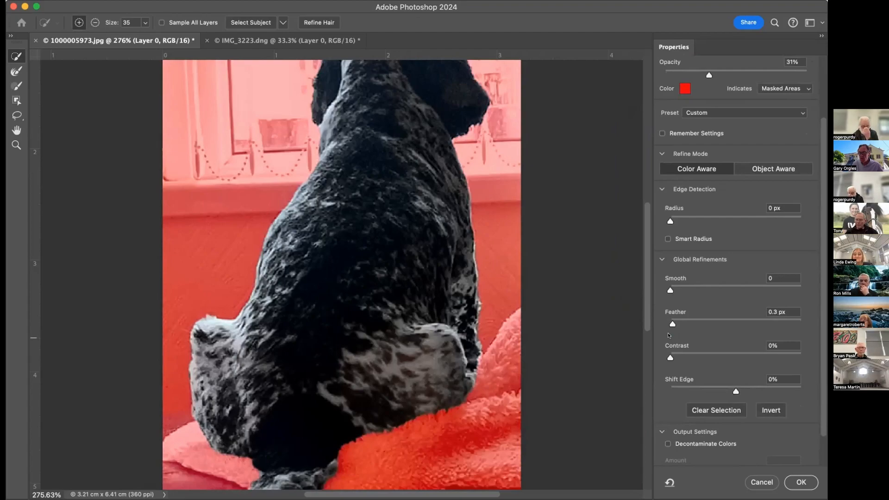
left_click(673, 323)
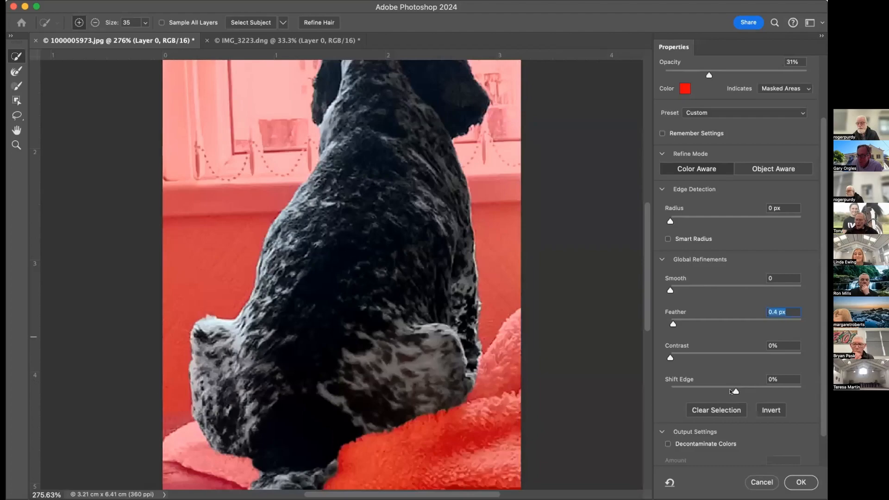
left_click_drag(735, 390, 734, 390)
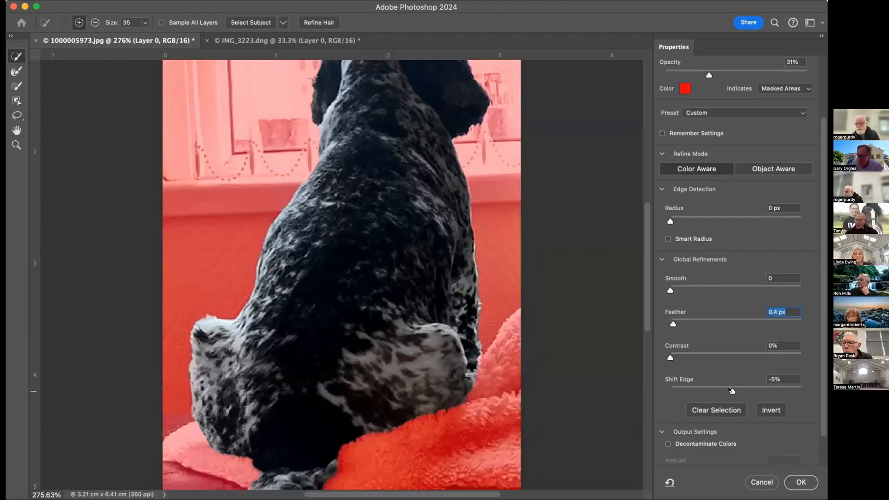
left_click(732, 390)
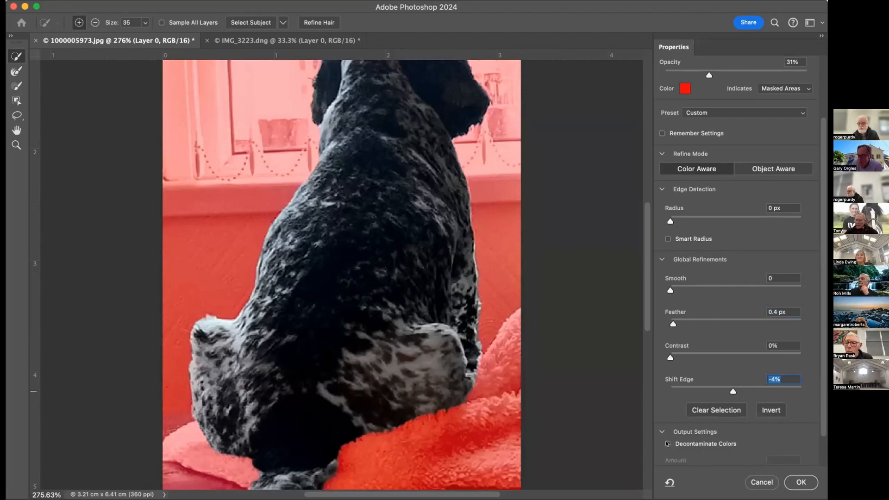
Step: Show the Output Settings in full and check the Output To option
left_click(658, 430)
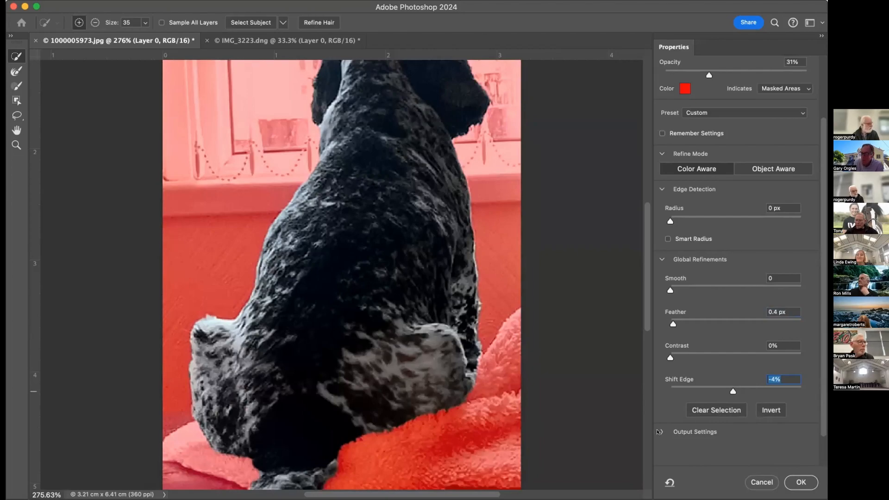
left_click(711, 431)
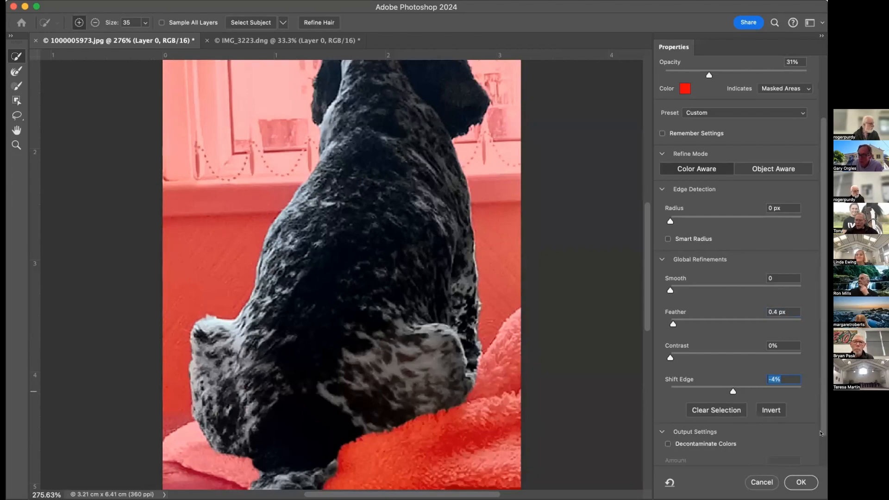
scroll(816, 434, "down", 3)
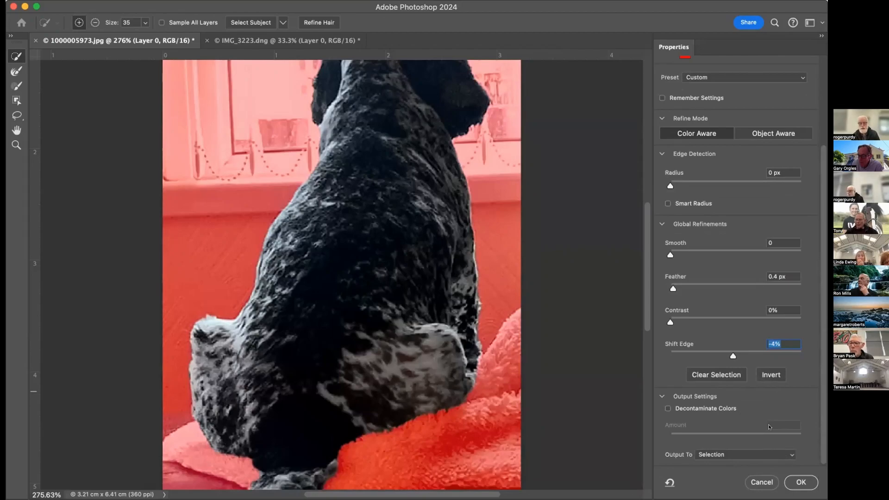
Step: Apply the refined dog selection, switch to Photoshop (Beta) with Use me-1 open, and move its window so that it shows in full
left_click(800, 482)
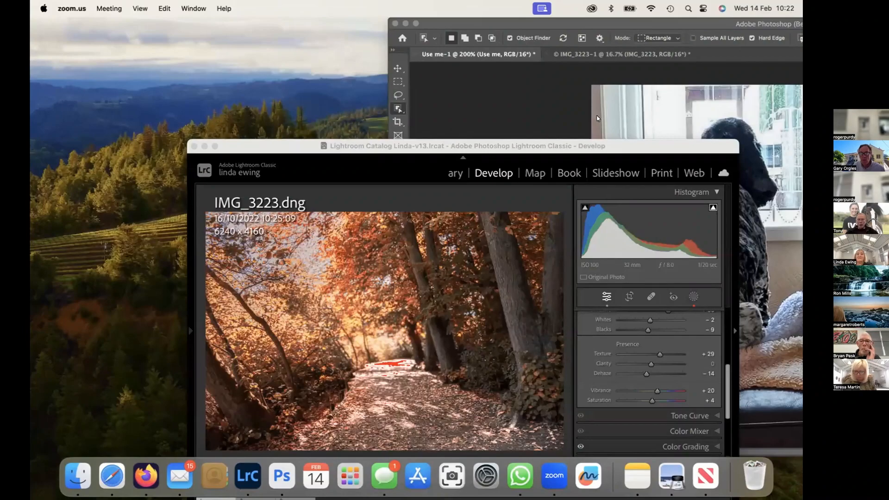
left_click(561, 103)
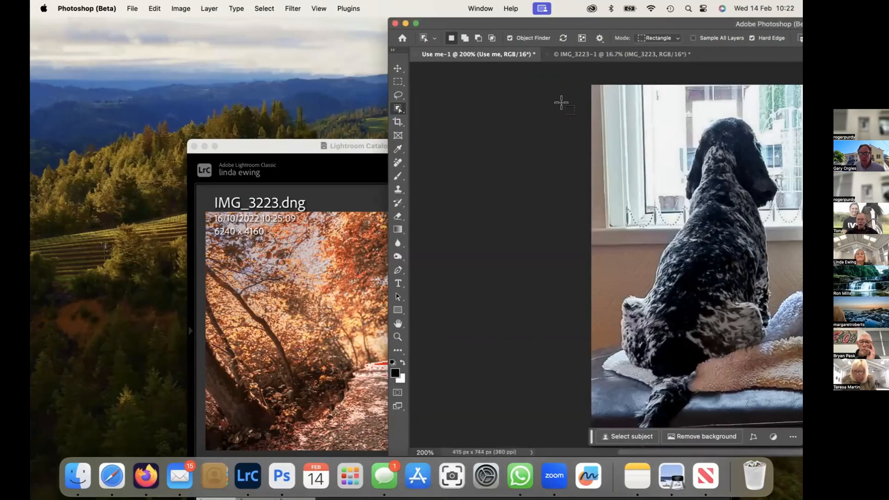
scroll(548, 283, "down", 2)
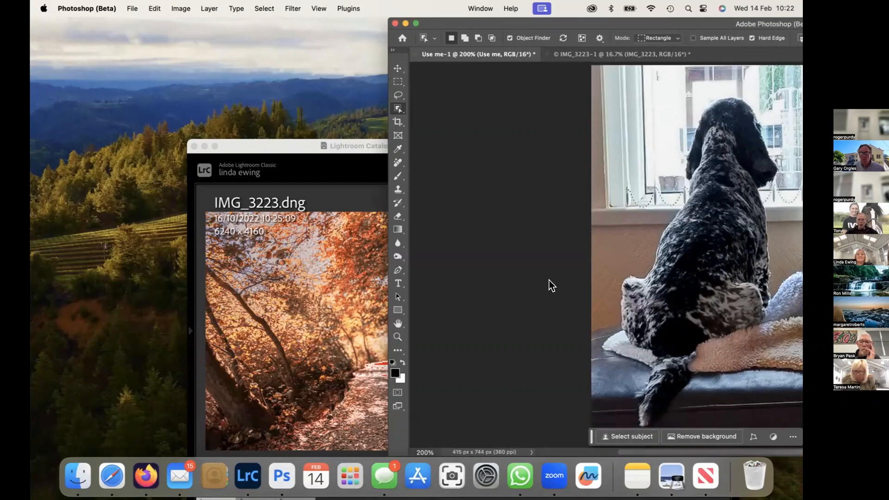
left_click_drag(615, 23, 271, 7)
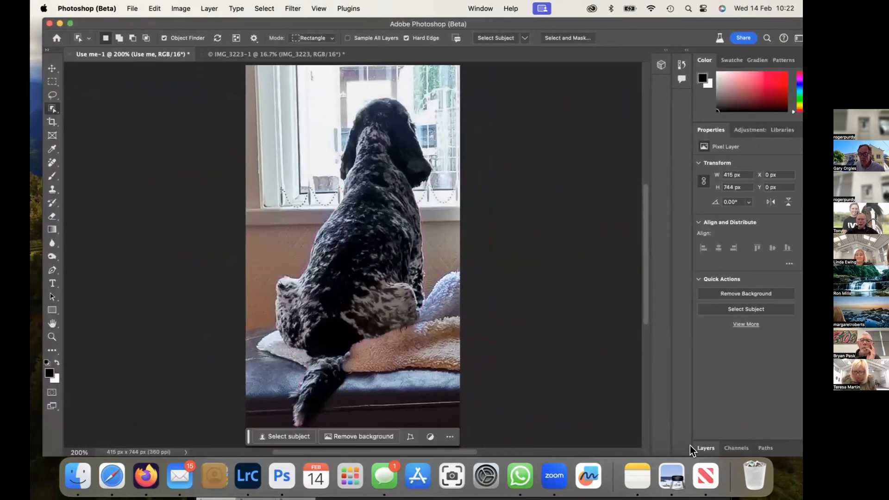
Step: Collapse the Quick Actions and Align and Distribute sections, and reset the Essentials workspace
left_click(698, 279)
left_click(698, 222)
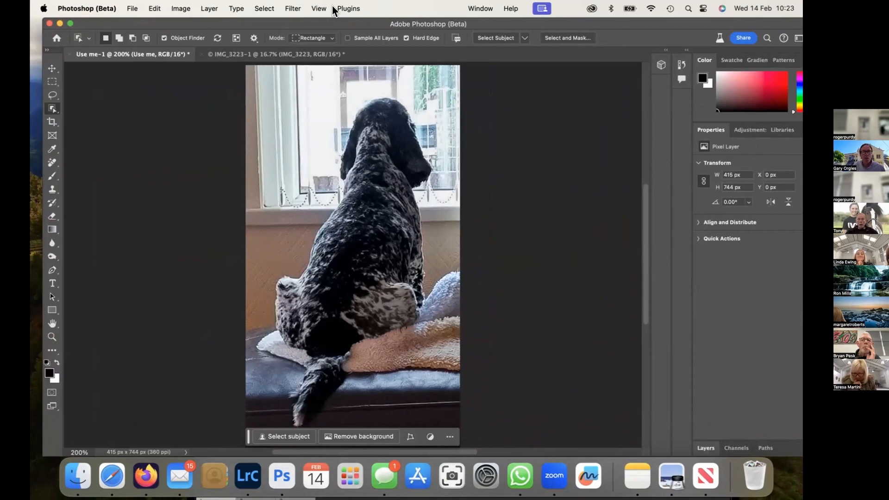
left_click(477, 10)
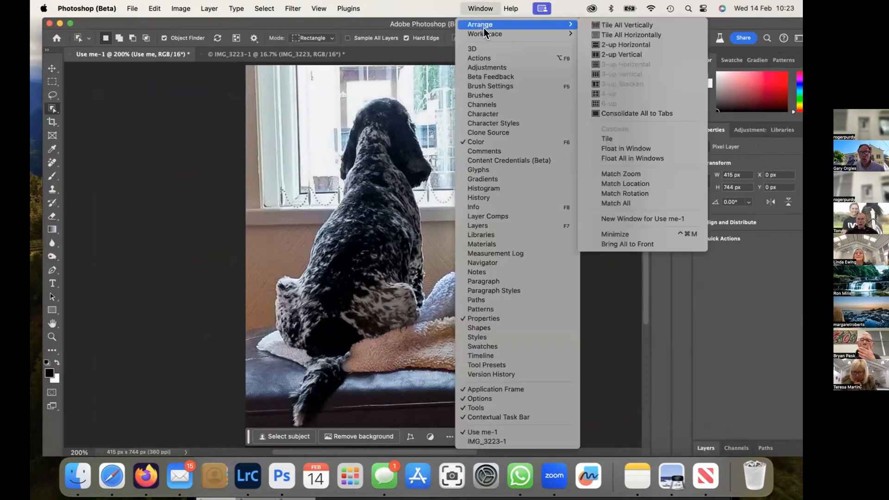
mouse_move(489, 35)
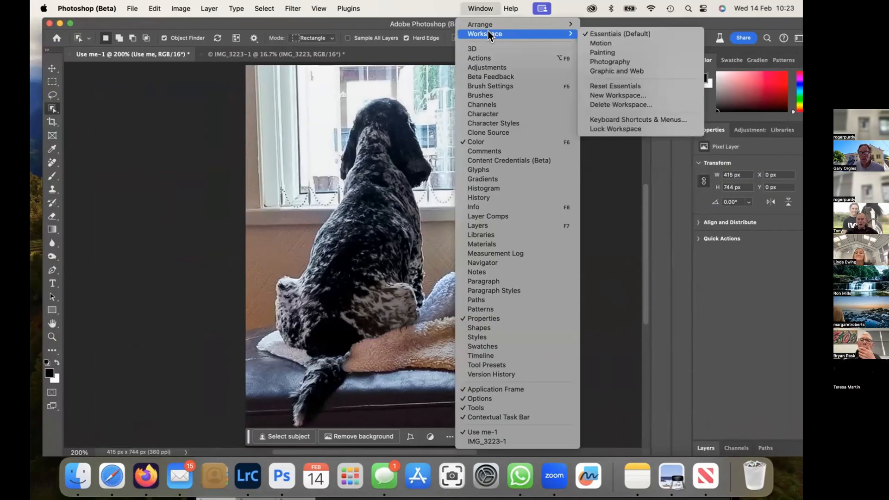
left_click(599, 85)
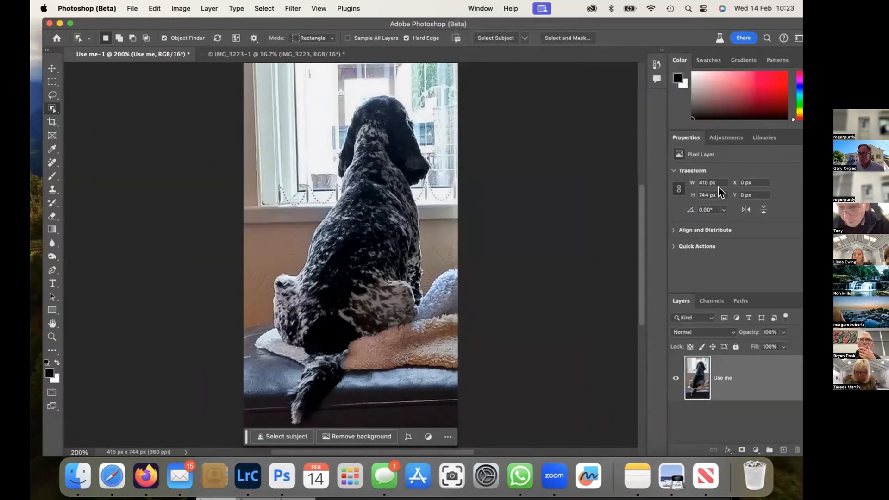
Step: Dock the Properties, Color, Adjustments and Libraries panel groups as collapsed icons so that Layers fills the panel column
scroll(728, 279, "down", 5)
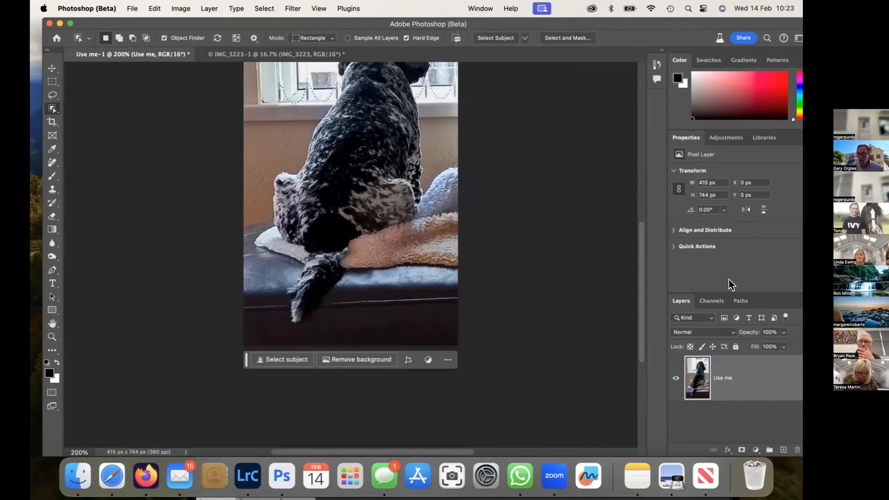
left_click_drag(693, 142, 651, 98)
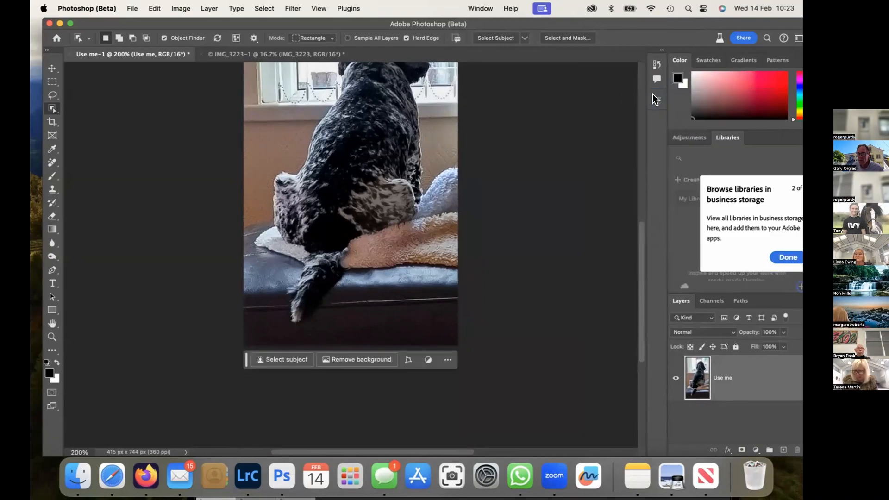
left_click_drag(796, 55, 657, 117)
left_click_drag(754, 56, 652, 174)
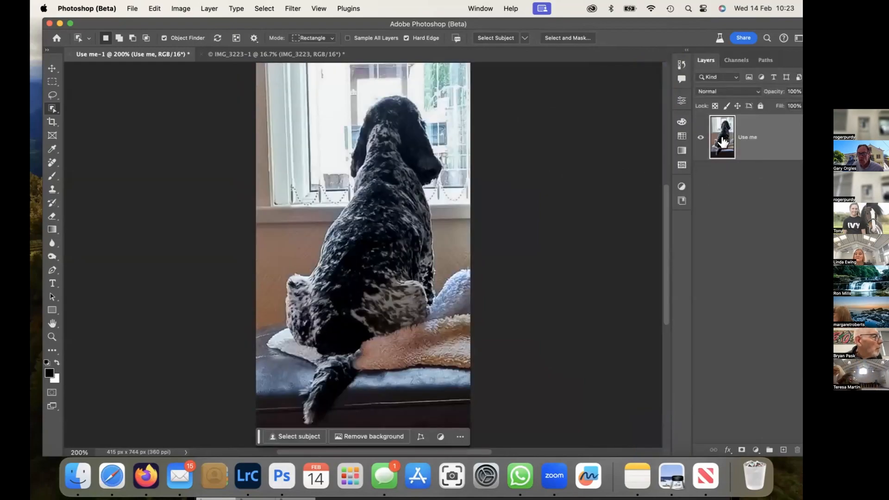
Step: Check the Output To options in Select and Mask for the Use me layer, keeping Selection
left_click(570, 39)
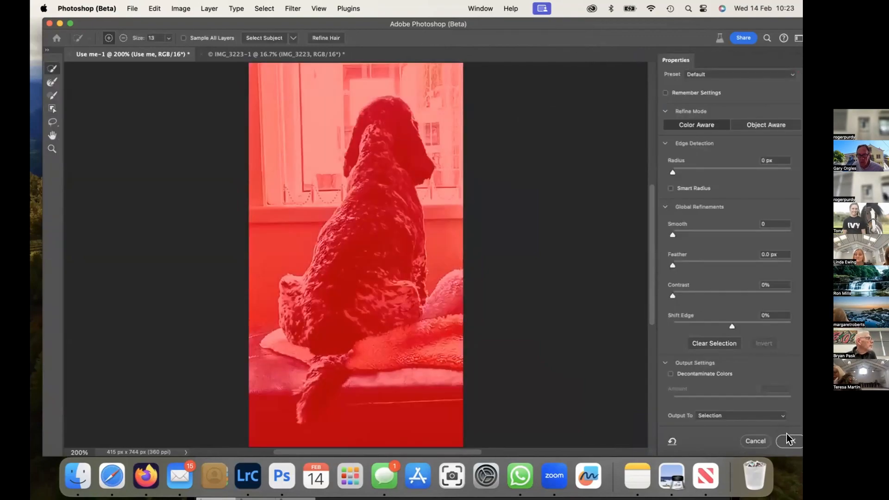
left_click(747, 412)
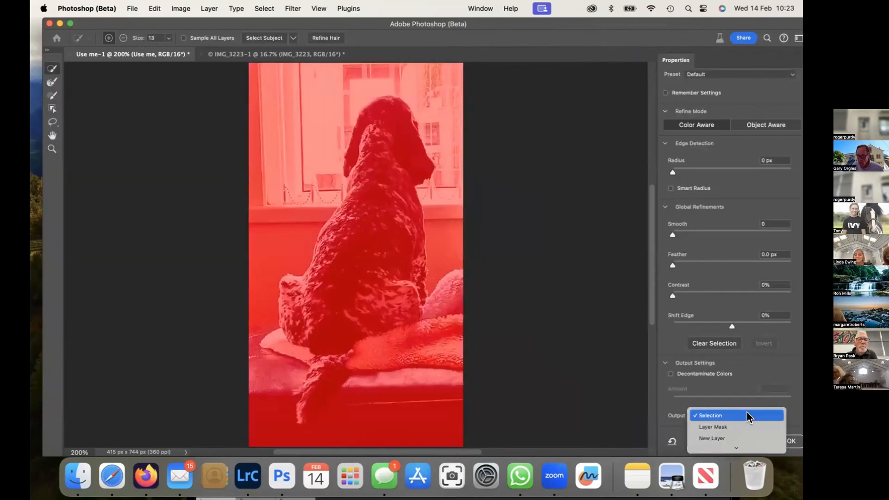
left_click(747, 416)
left_click(789, 441)
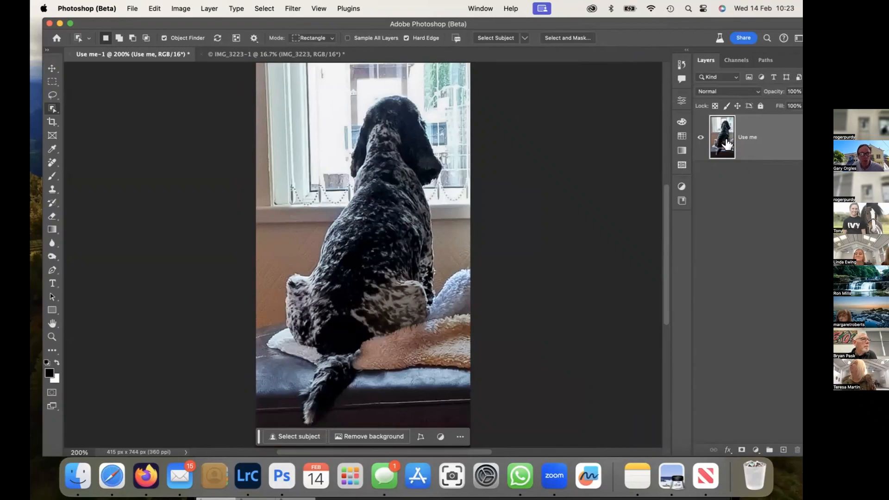
left_click(766, 137, "super")
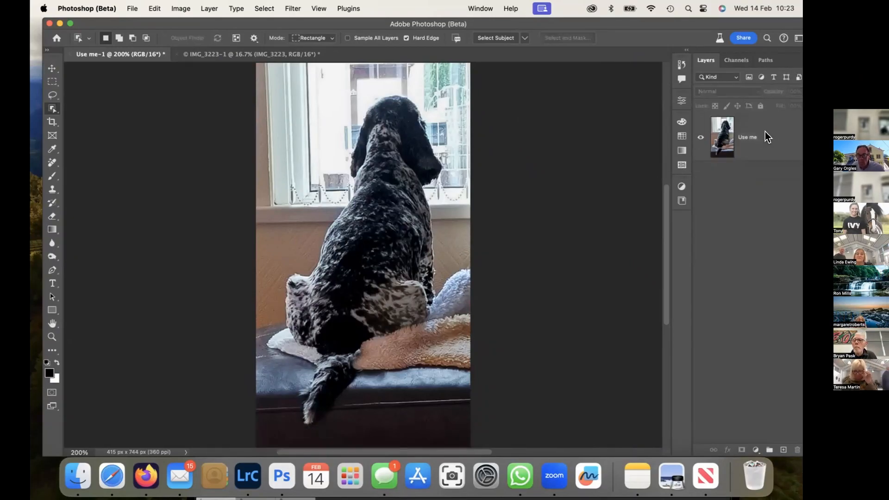
double_click(766, 139)
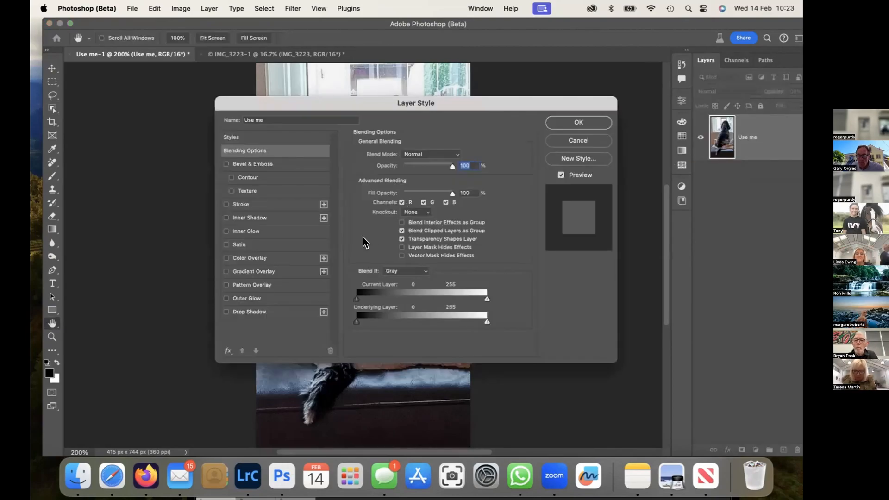
left_click(569, 141)
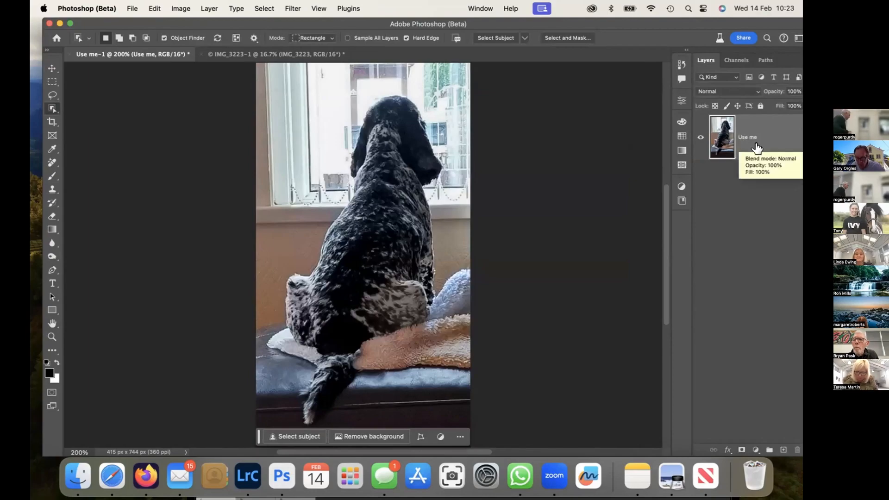
Step: Duplicate the Use me layer and undo the duplication
key("super+j")
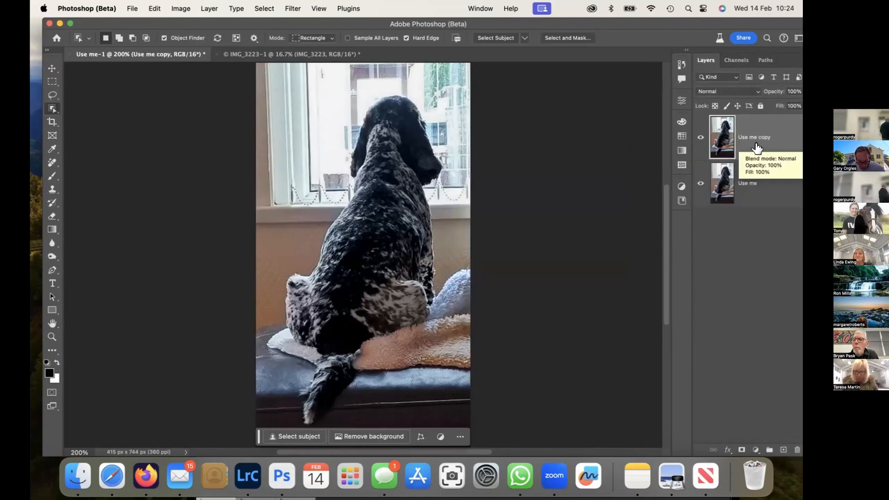
key("super+z")
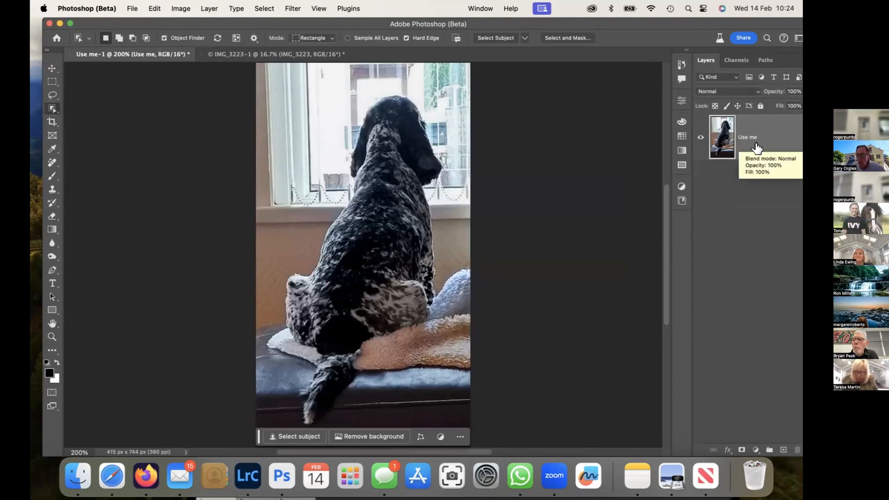
Step: Try outputting the Use me layer from Select and Mask to a New Layer, and undo the output
left_click(584, 37)
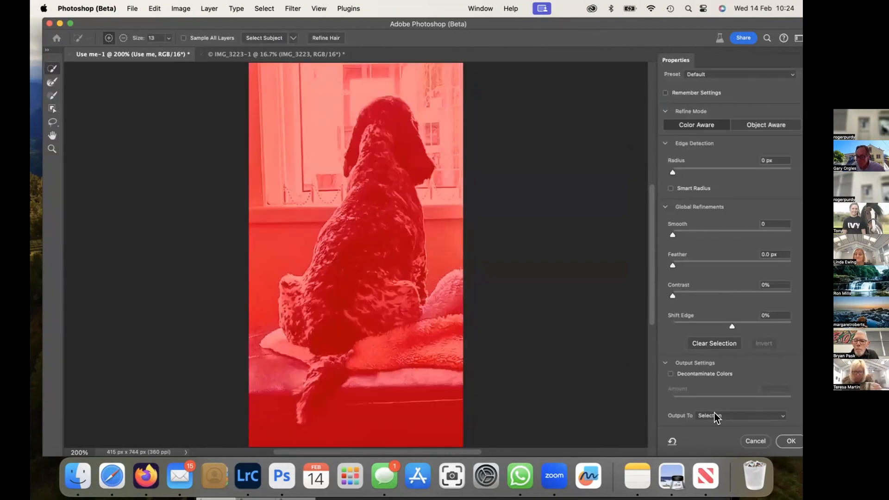
left_click(715, 416)
scroll(730, 412, "down", 3)
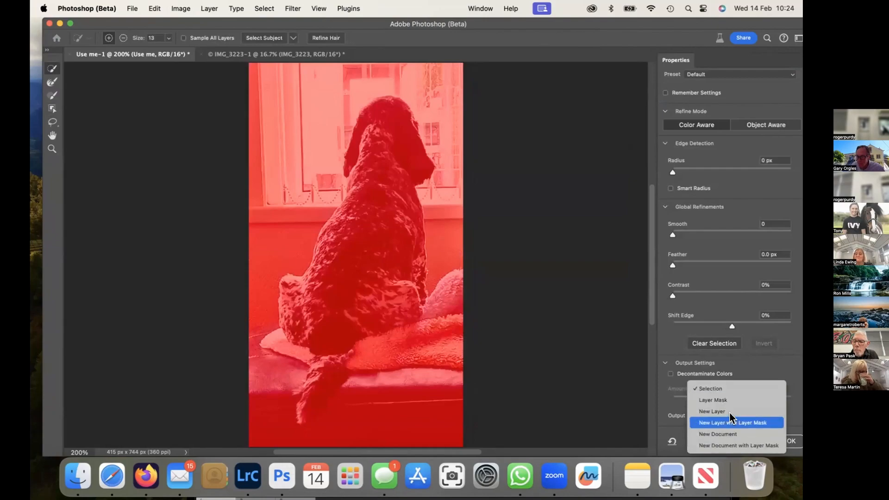
left_click(714, 411)
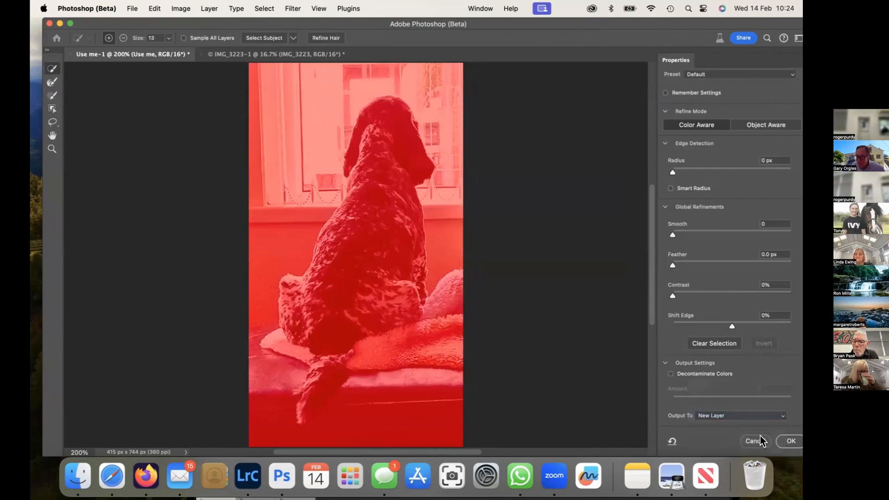
left_click(788, 442)
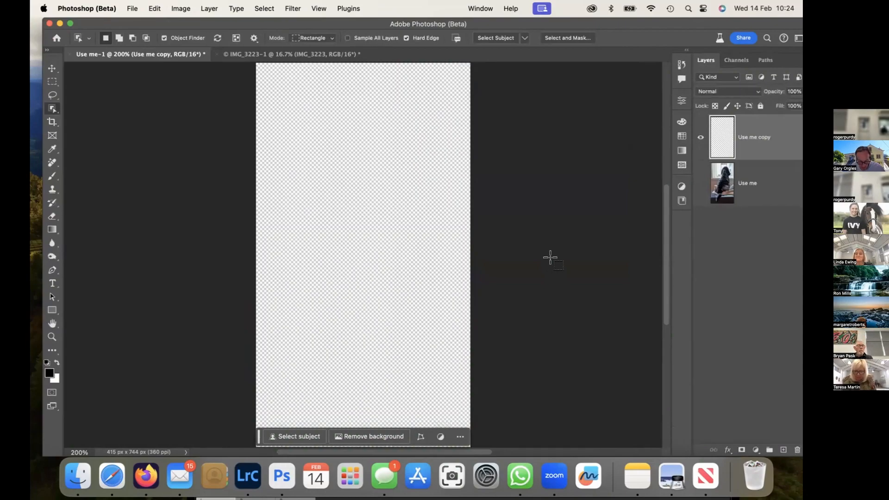
key("super+z")
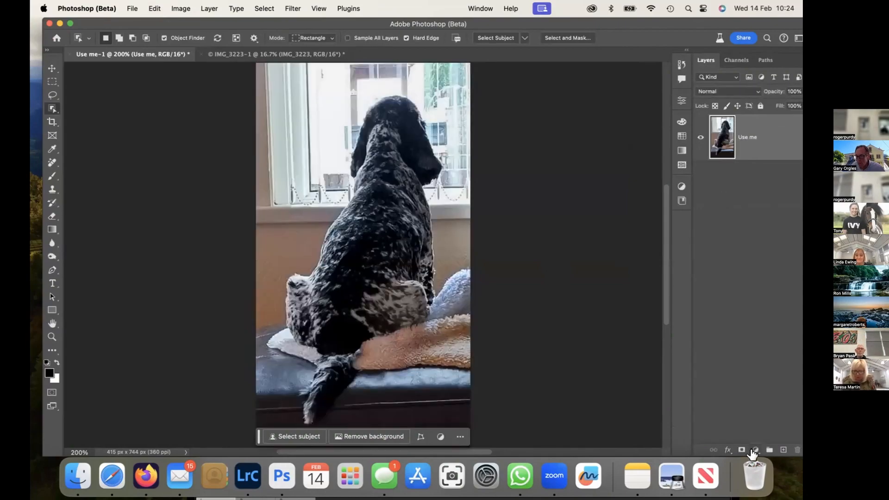
Step: Refine the dog selection in Use me-1 with Feather 0.4 px and Shift Edge -3%, and output it to a New Layer
left_click(566, 37)
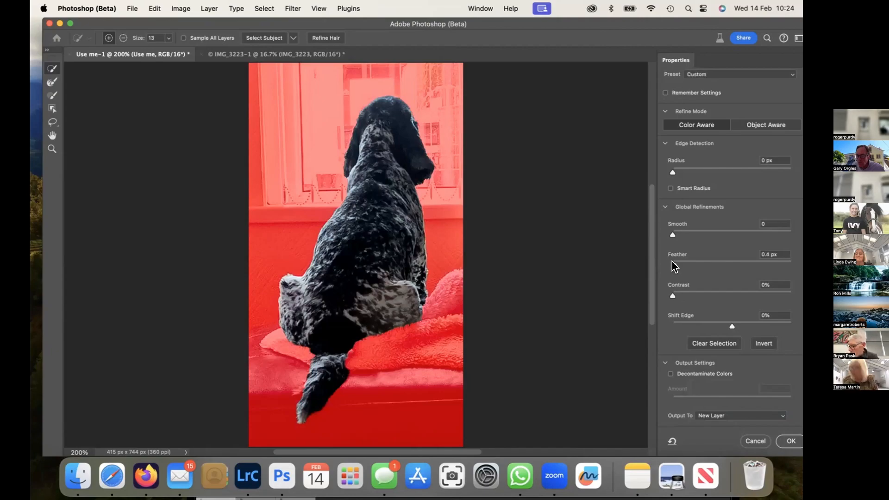
left_click_drag(671, 262, 675, 262)
left_click_drag(730, 323, 728, 323)
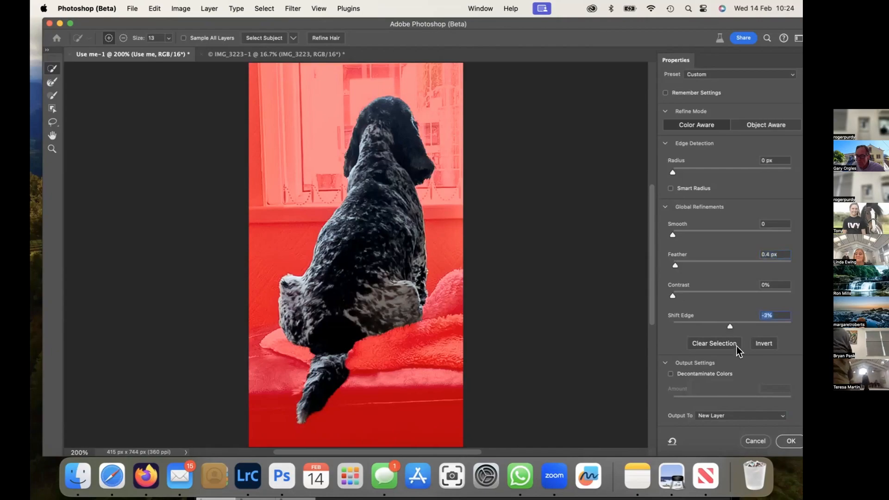
left_click(788, 441)
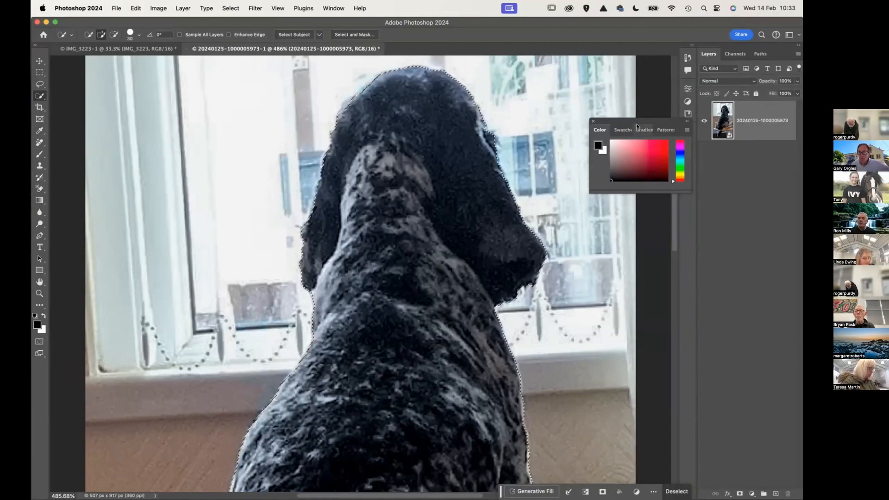
left_click(354, 34)
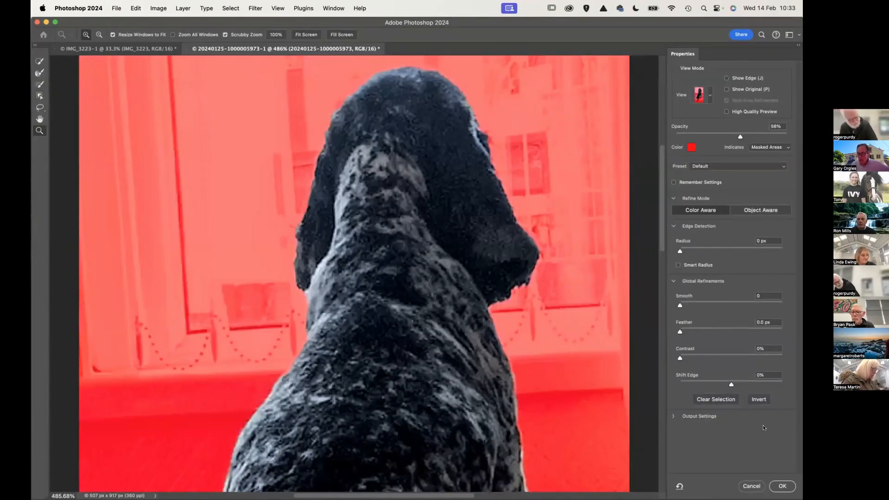
left_click(698, 416)
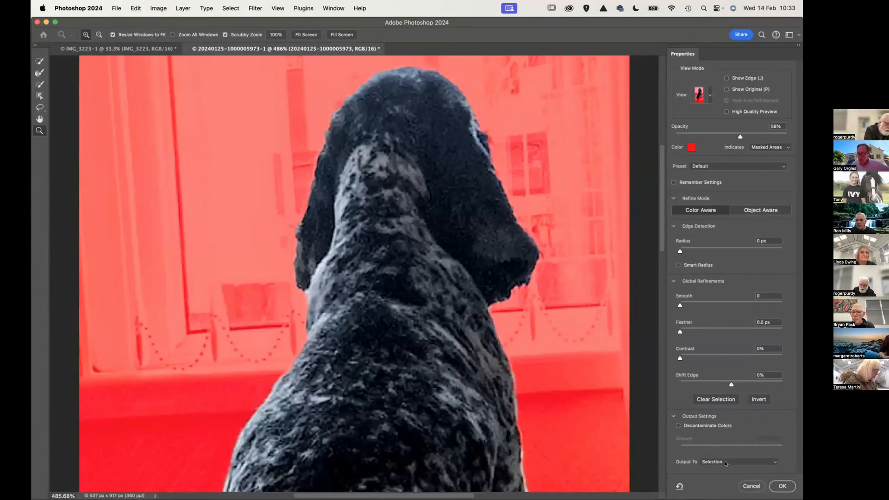
left_click(782, 486)
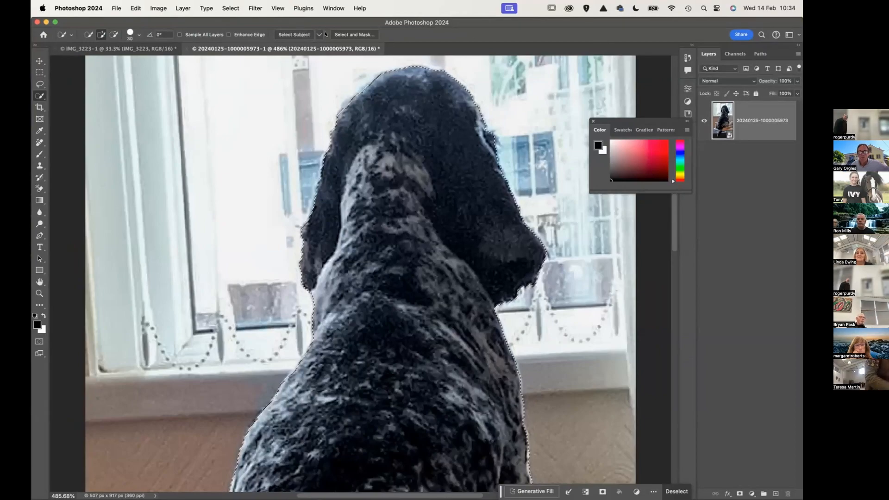
Step: Output the dog selection from Select and Mask to a New Document, and close that document without saving
left_click(352, 35)
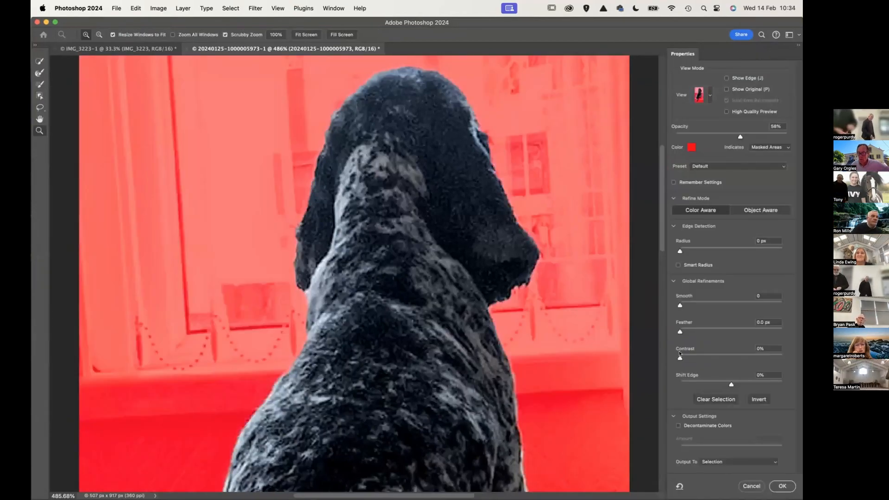
left_click(715, 462)
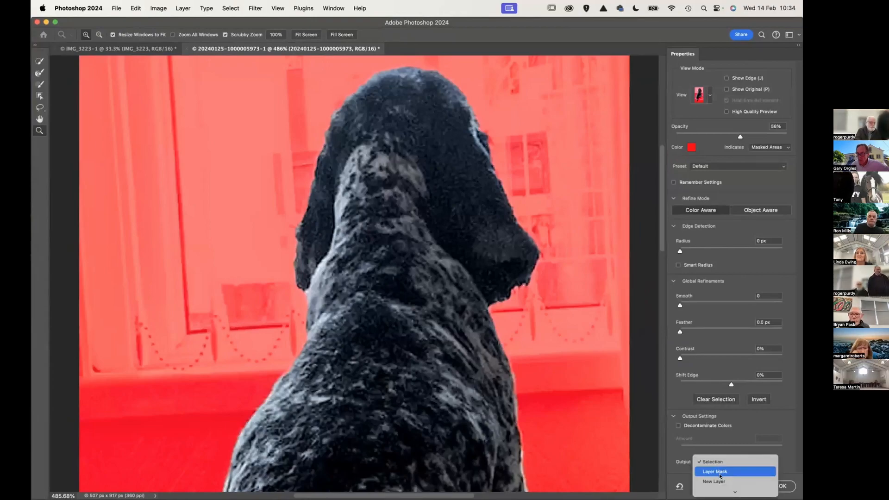
left_click(720, 482)
left_click(781, 486)
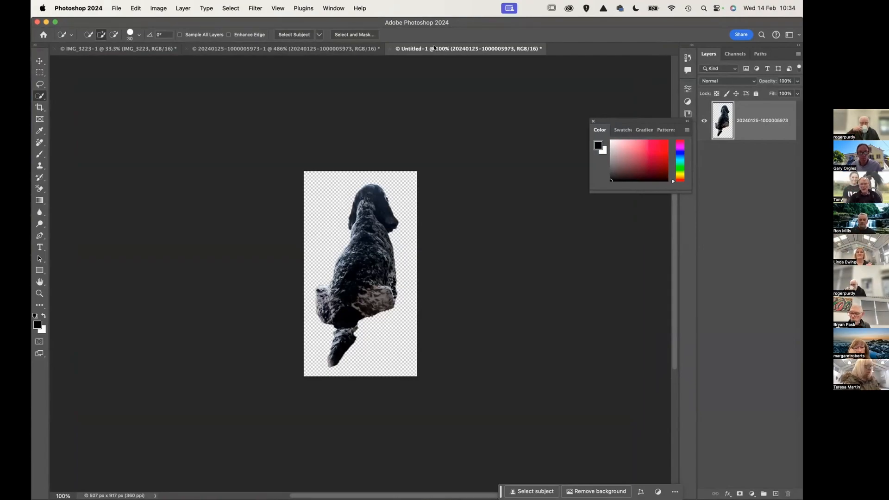
left_click(392, 49)
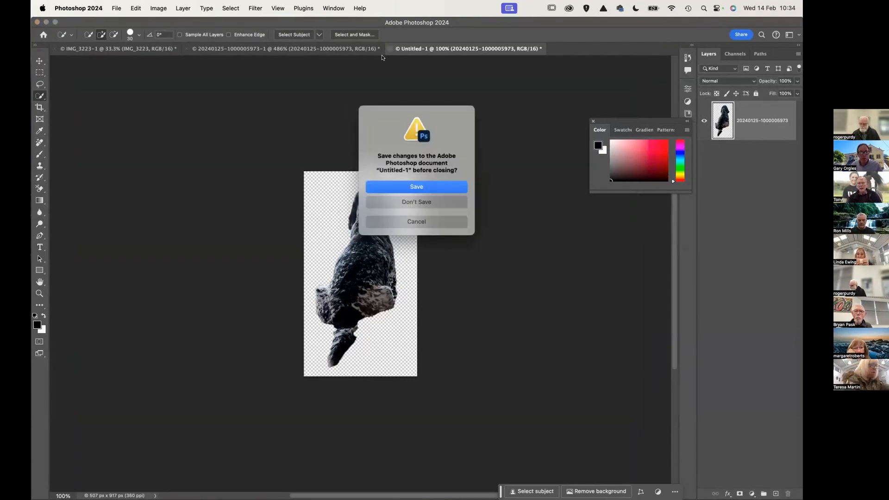
left_click(418, 201)
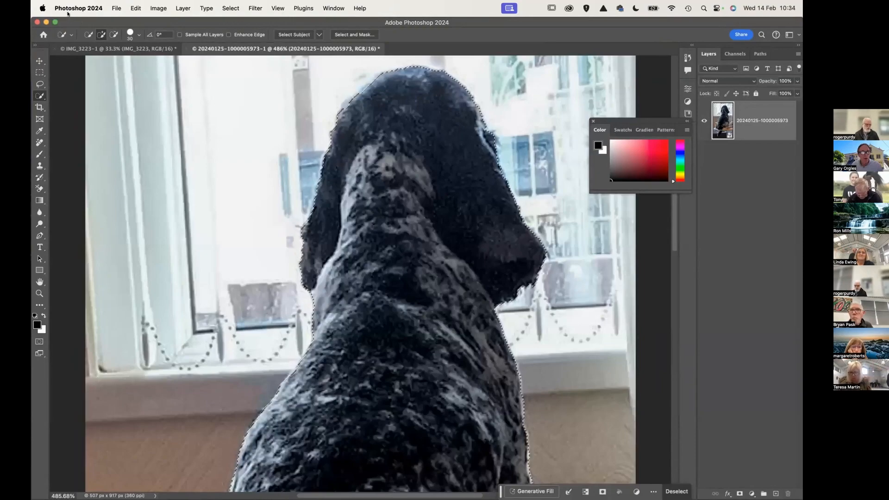
left_click(69, 12)
left_click(65, 162)
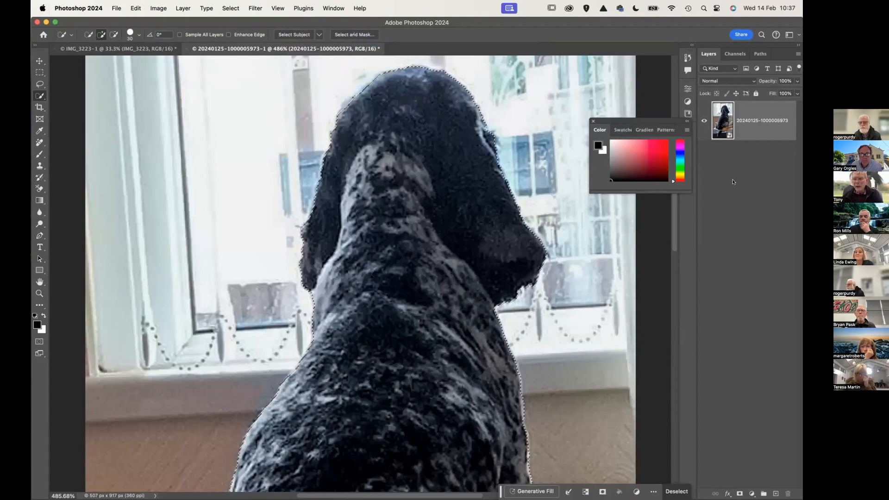
left_click(363, 35)
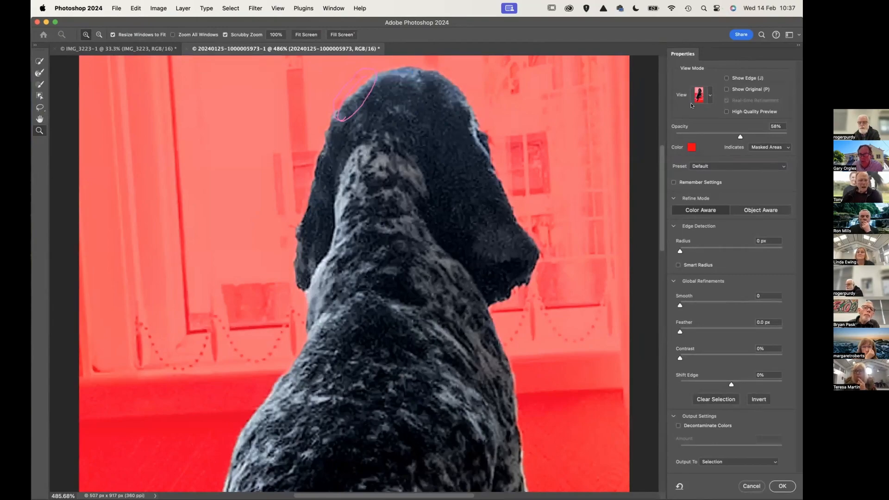
Step: Switch the Select and Mask preview to Onion Skin and set its transparency to 10%
left_click(709, 97)
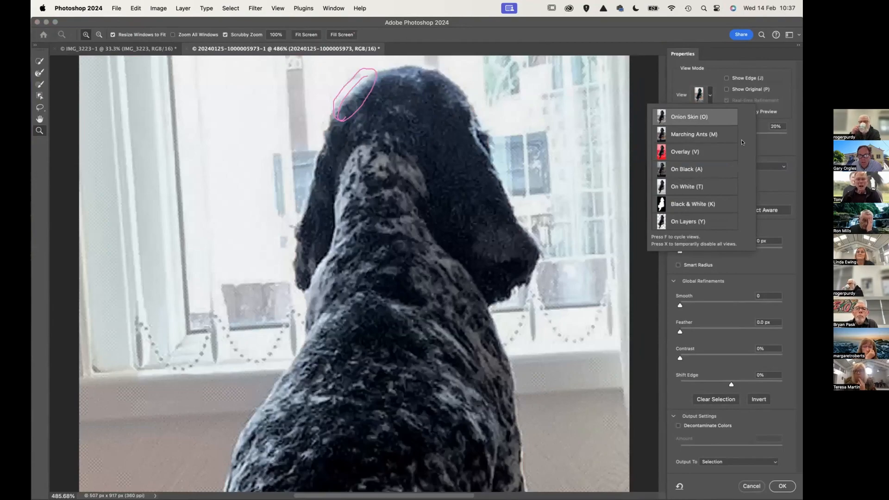
left_click(761, 119)
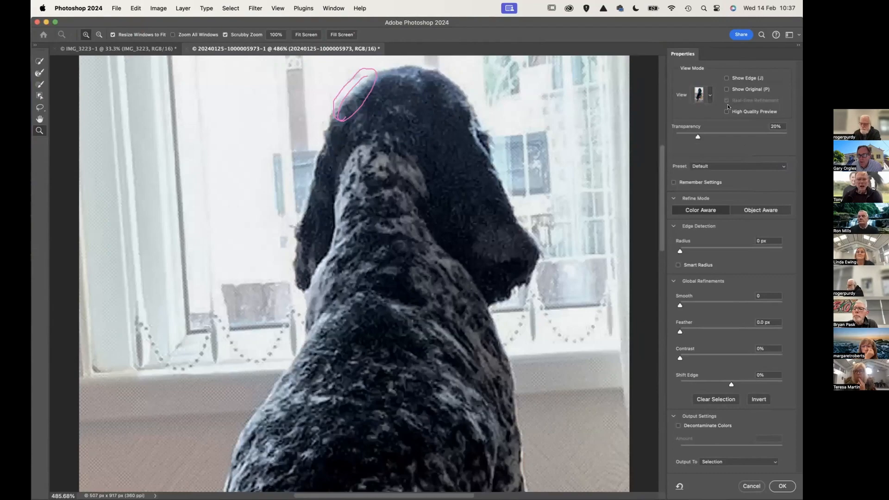
mouse_move(697, 135)
left_mouse_down()
mouse_move(683, 135)
mouse_move(771, 137)
mouse_move(684, 137)
left_mouse_up()
left_click(709, 94)
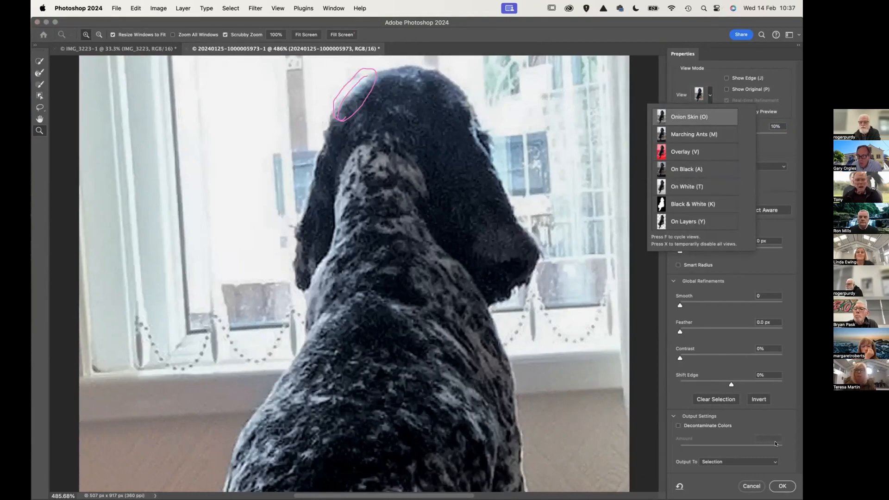
Step: Output the dog selection to a New Layer with Layer Mask and accept the Select and Mask settings
left_click(757, 462)
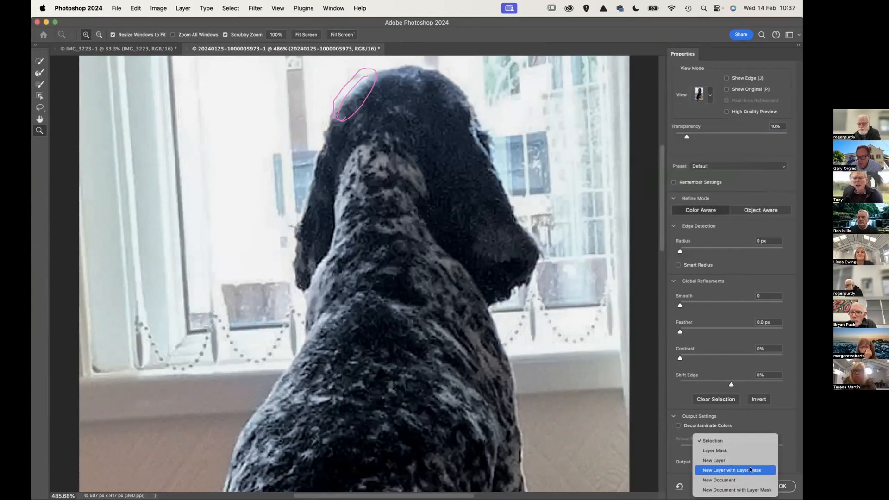
left_click(750, 469)
left_click(781, 486)
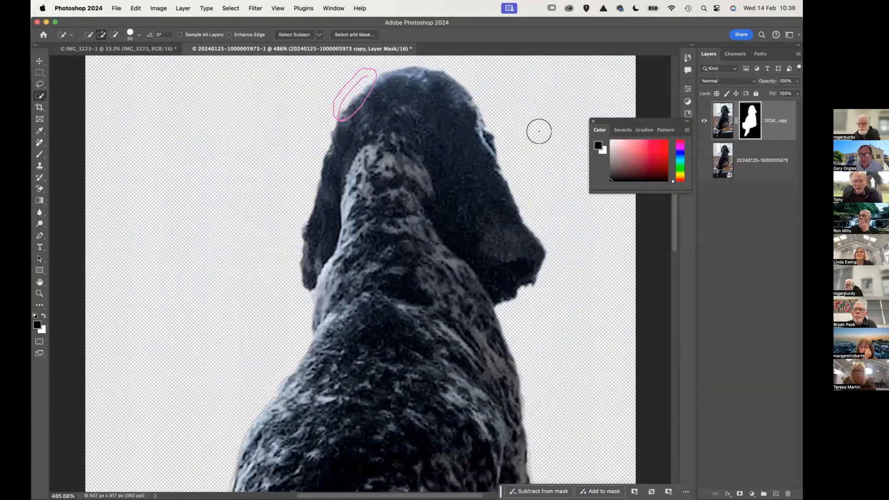
Step: Show the layer mask's properties and try painting white on the mask with a 100 px brush along the head's upper-left edge
double_click(749, 110)
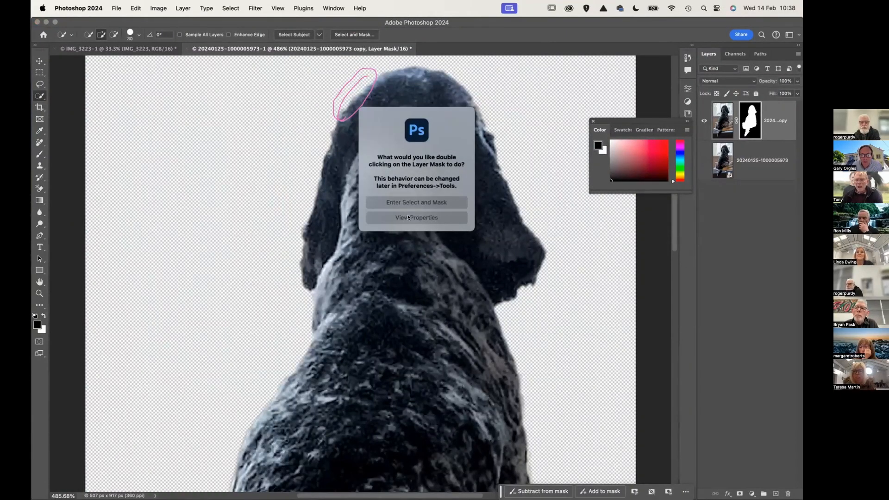
left_click(456, 218)
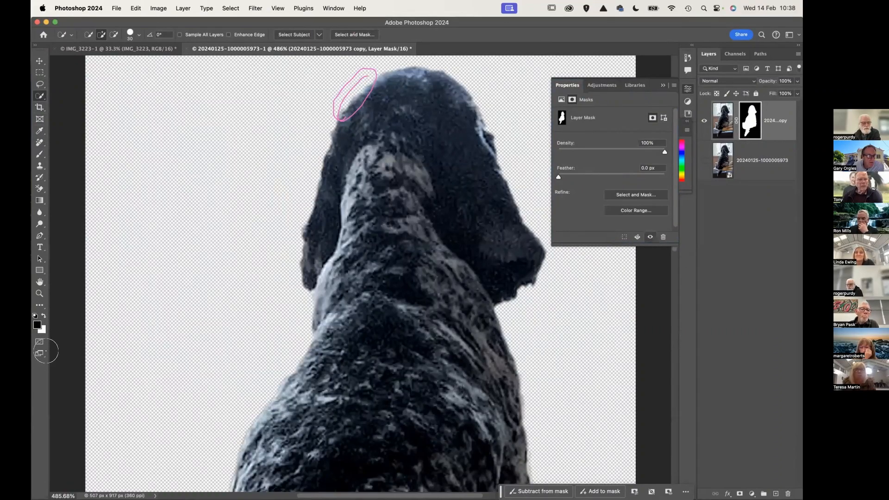
left_click(37, 156)
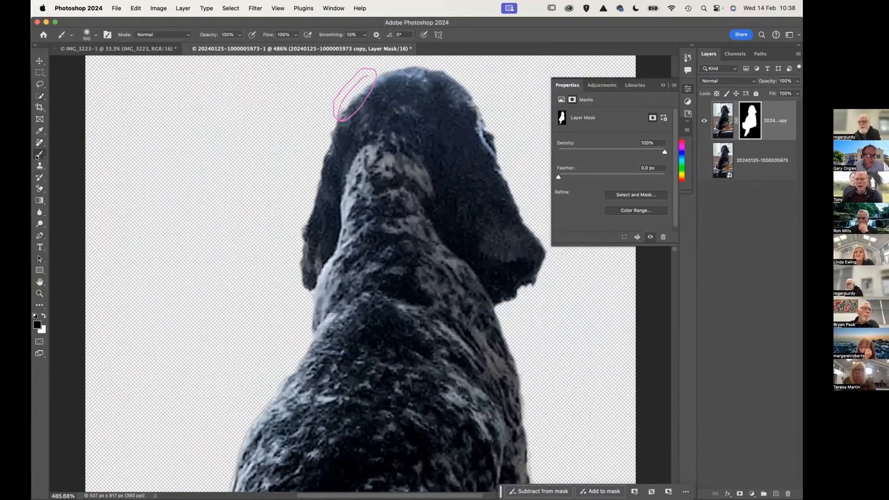
left_click(42, 314)
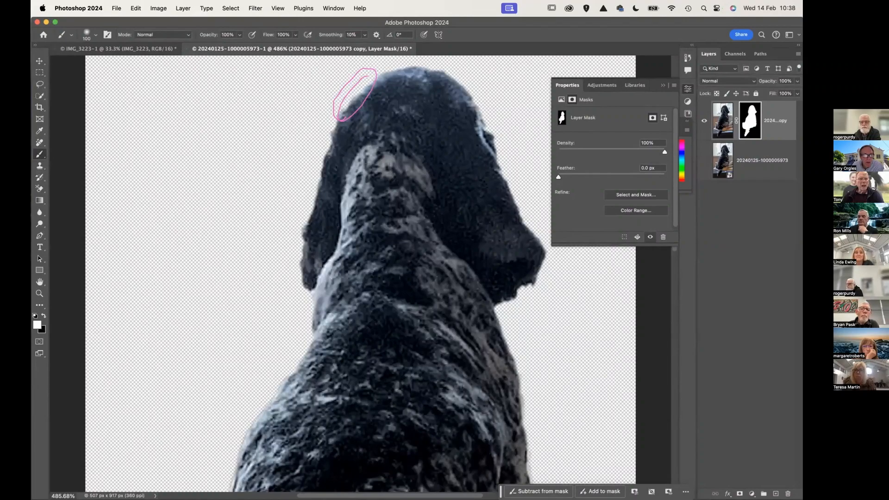
left_click(346, 91)
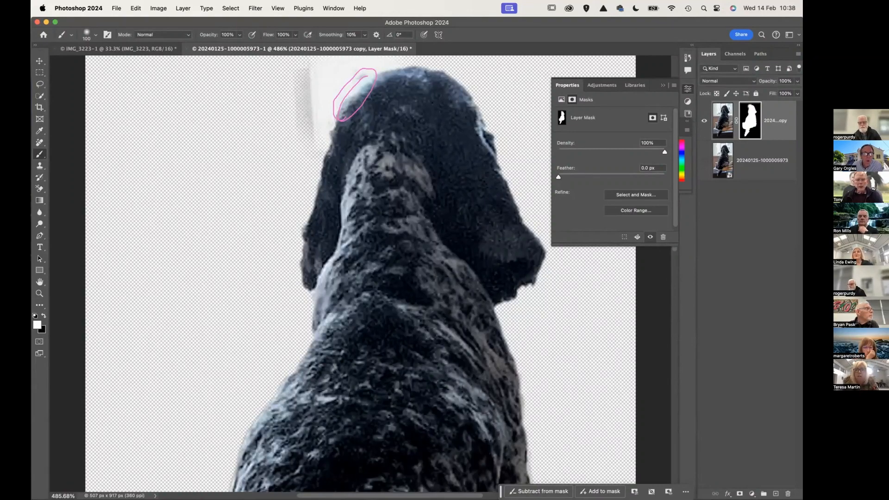
key("super+z")
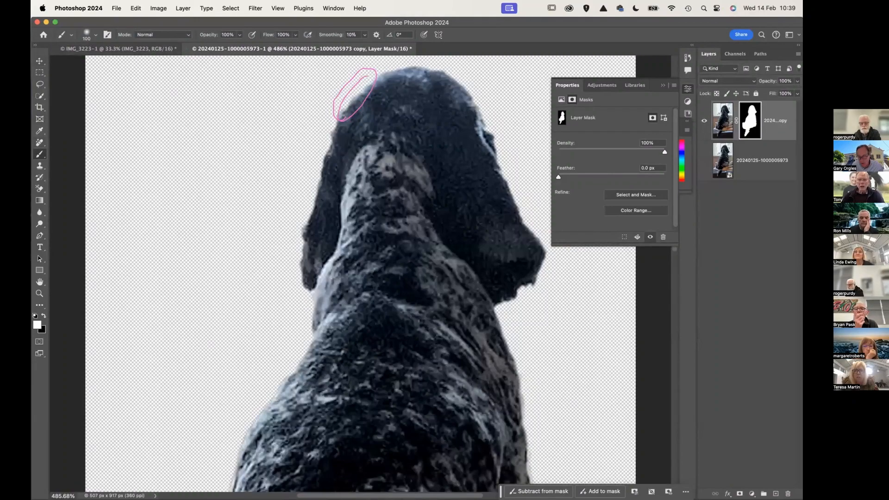
Step: Reduce the brush to 35 px and try painting white on the mask beside the dog's left ear
key("bracketleft")
key("bracketleft")
key("bracketleft")
key("bracketleft")
key("bracketleft")
key("bracketleft")
left_click(312, 168)
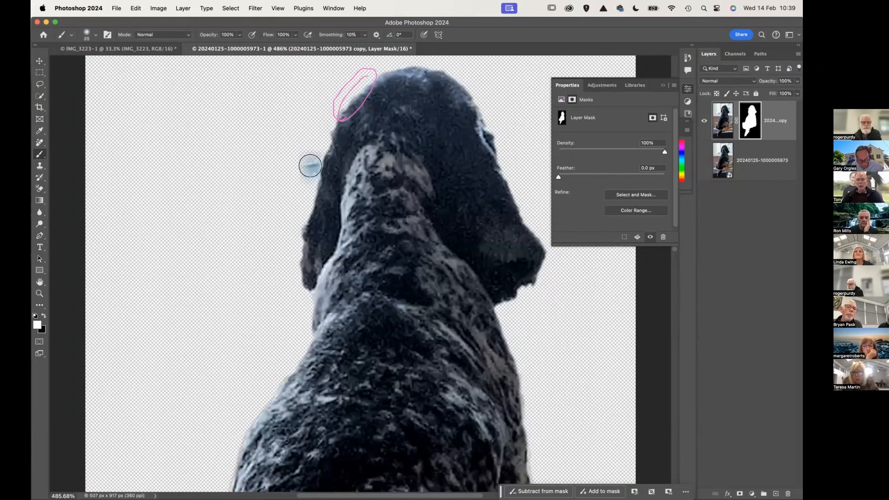
key("super+z")
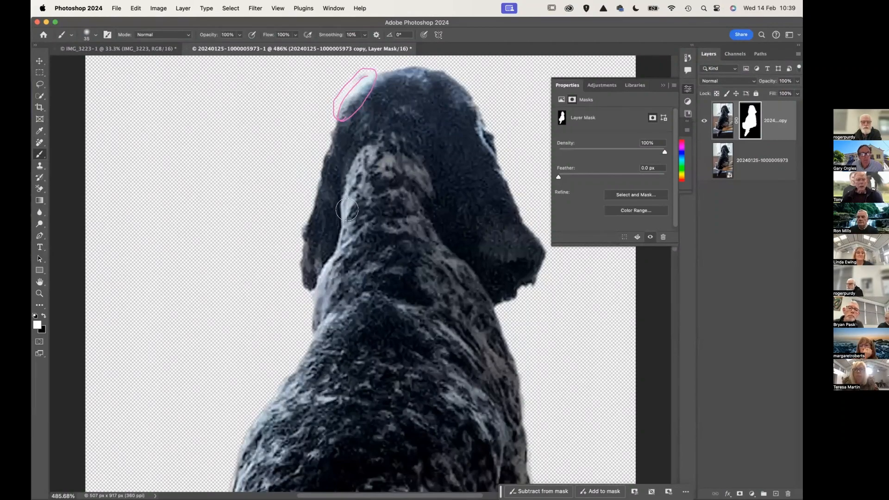
Step: Set the brush hardness to 77% and try painting white on the mask at the head's upper-left edge
left_click(95, 34)
left_click_drag(81, 84, 123, 84)
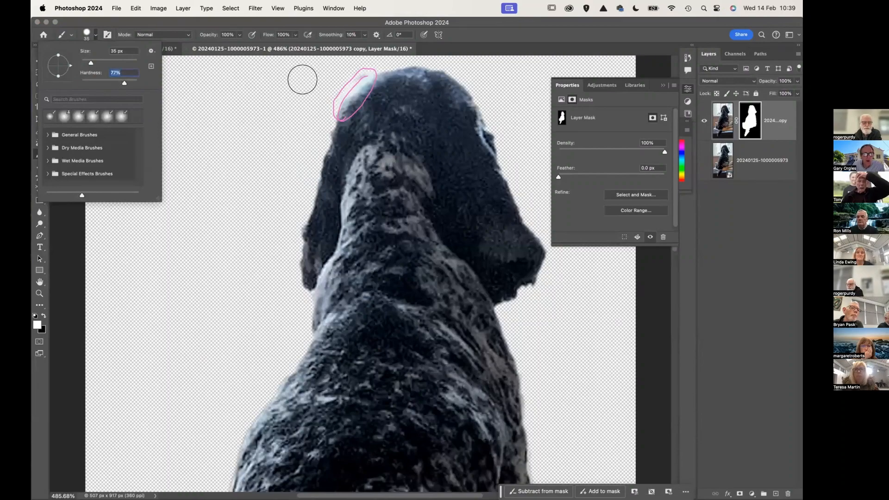
left_click(348, 95)
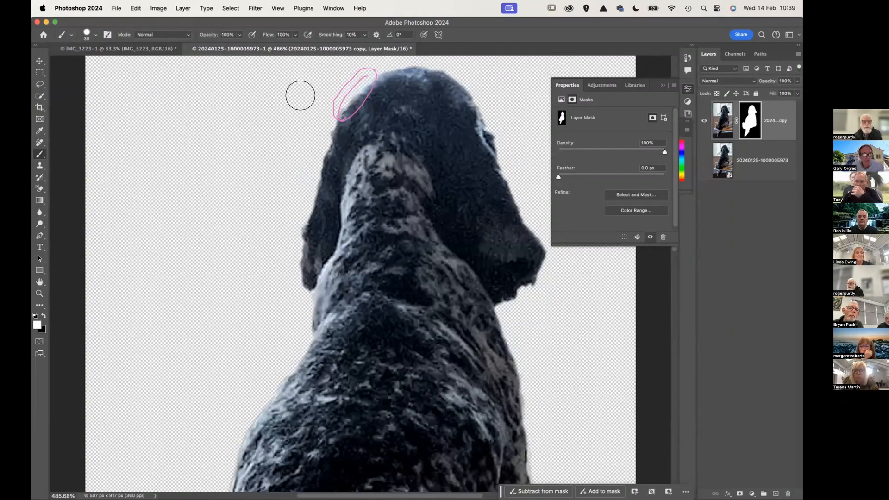
Step: Raise the brush hardness to 100%, paint white on the mask at the head's upper-left edge, and shrink the brush to 8 px
left_click(92, 39)
left_click_drag(124, 83, 138, 83)
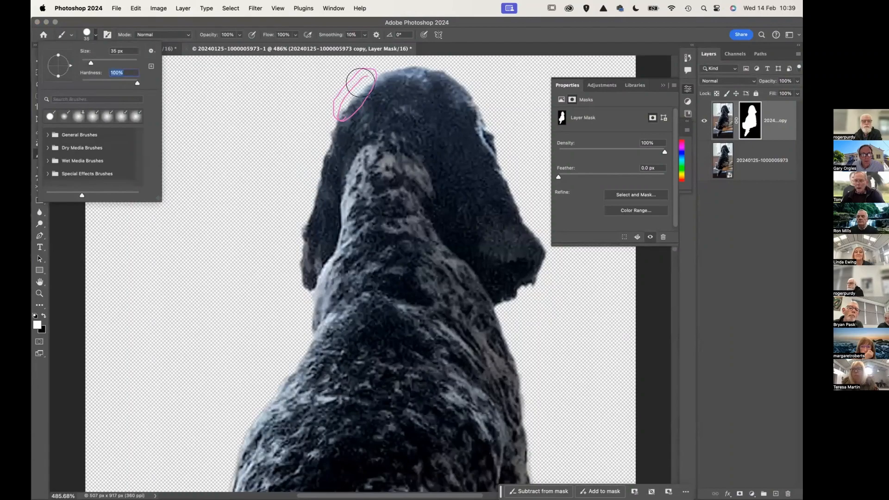
left_click_drag(357, 95, 362, 94)
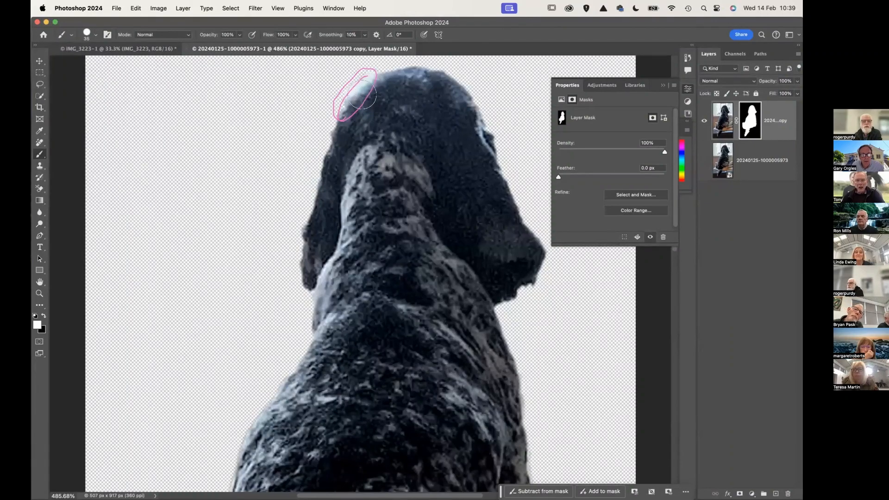
key("bracketleft")
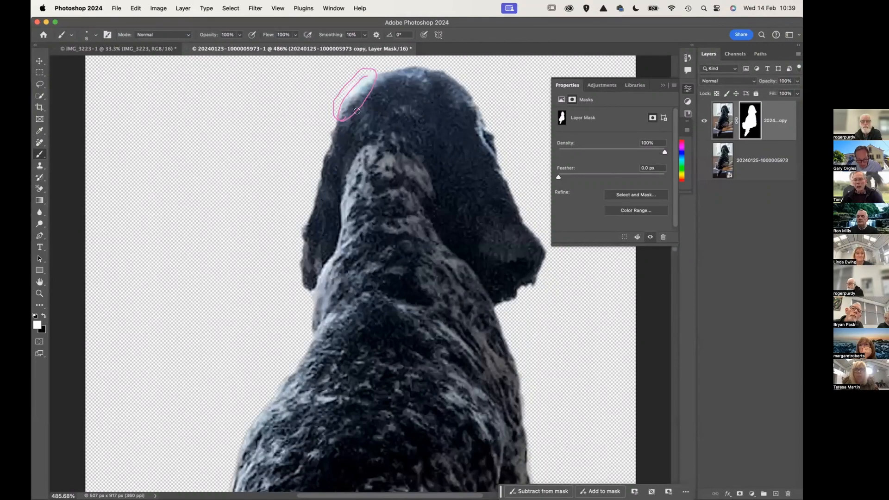
Step: Undo the mask painting back past the masked layer's creation, and redo only the Select and Mask operation
key("super+z")
key("super+z")
key("super+z")
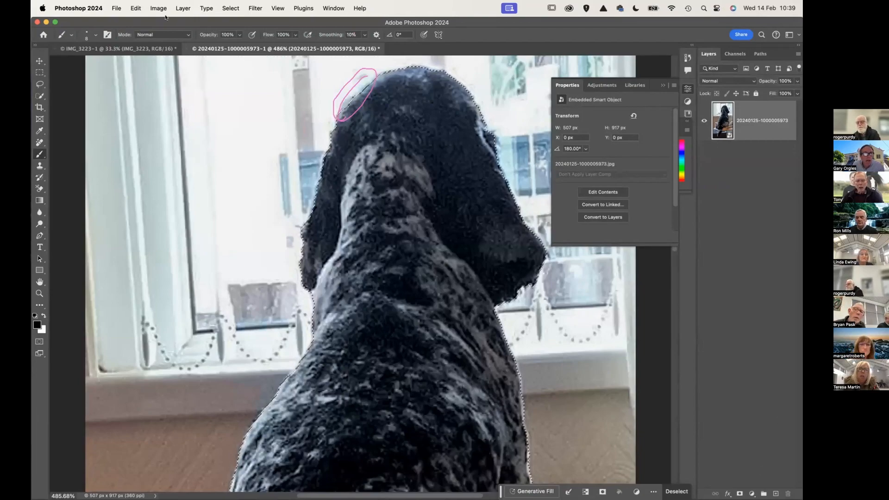
left_click(135, 8)
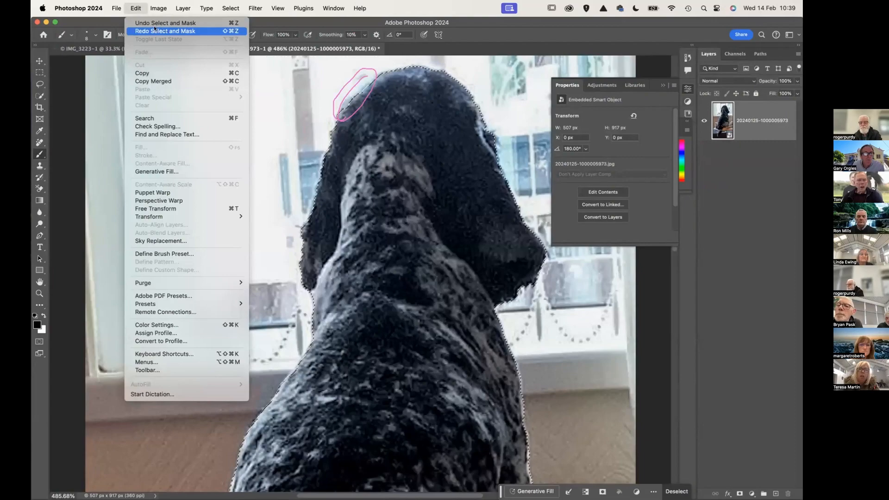
left_click(155, 30)
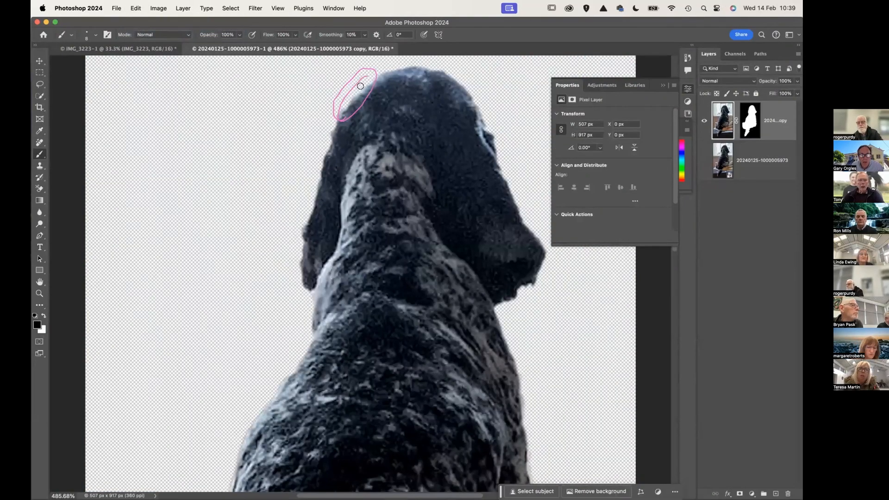
Step: Try a black stroke on the copied layer's image at the head's edge, and undo back past the Select and Mask output
left_click_drag(353, 99, 343, 113)
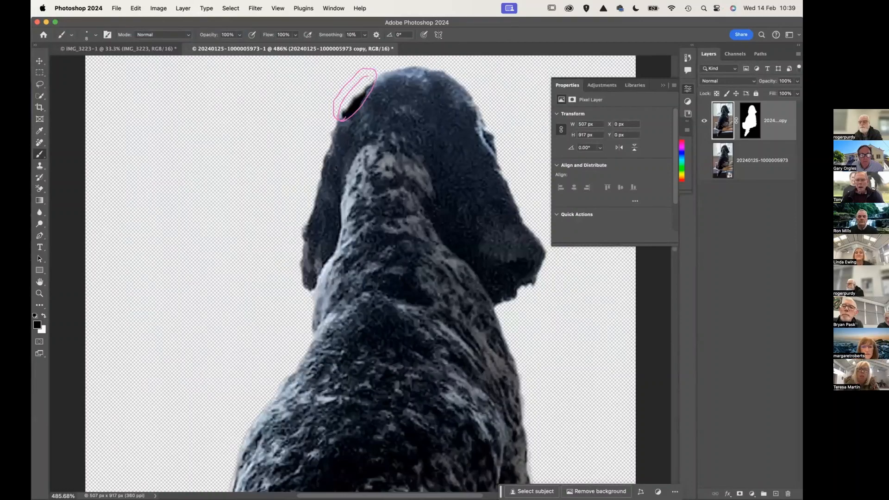
key("super+z")
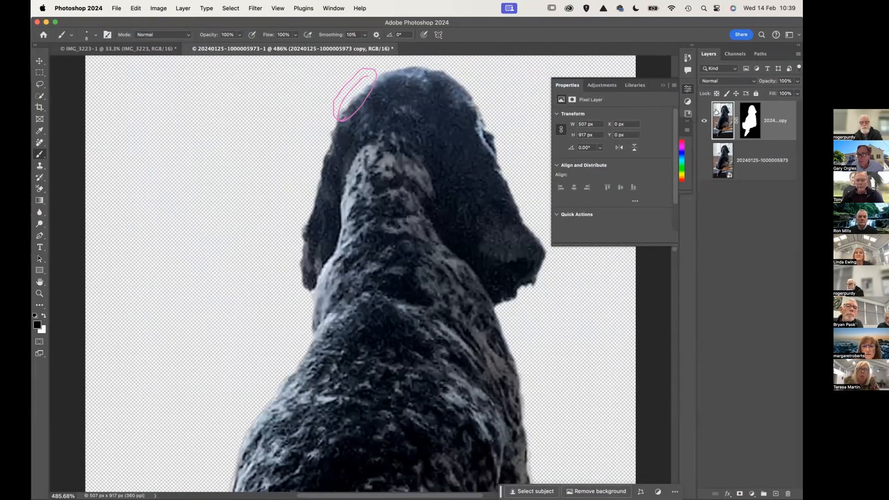
left_click(747, 116)
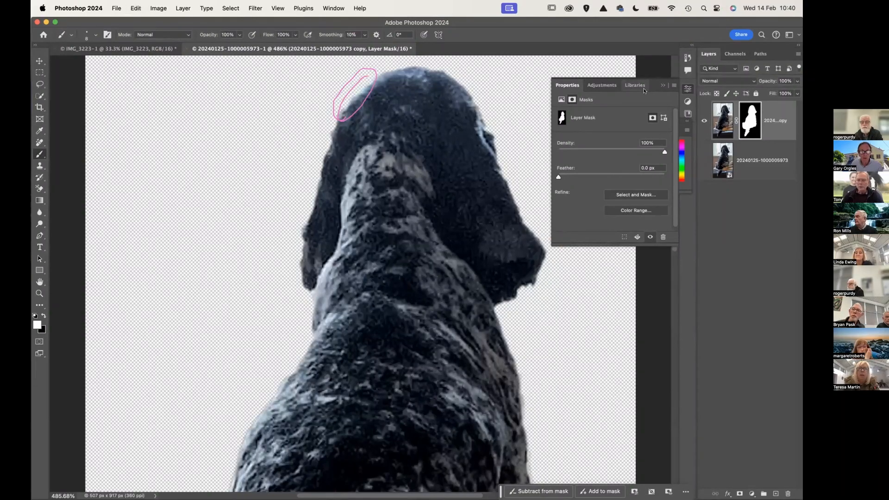
key("super+z")
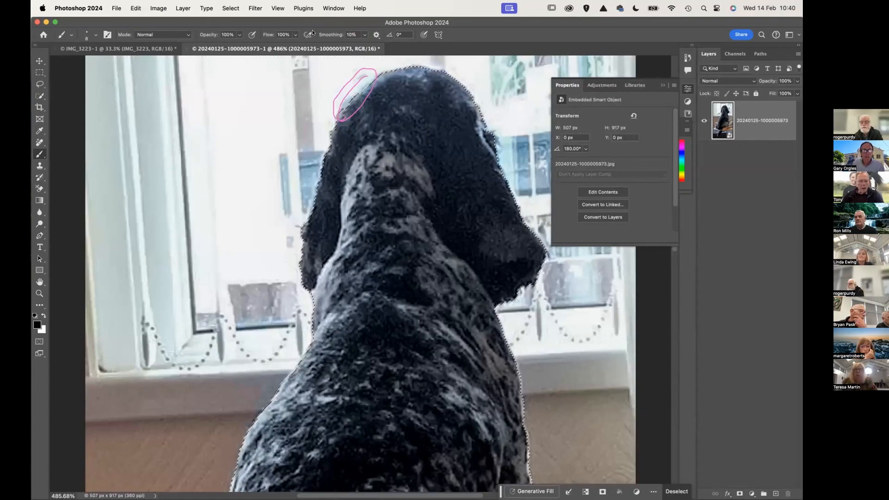
Step: Reopen Select and Mask from the Quick Selection tool and reselect the dog with Select Subject, discarding the current selection
left_click(37, 101)
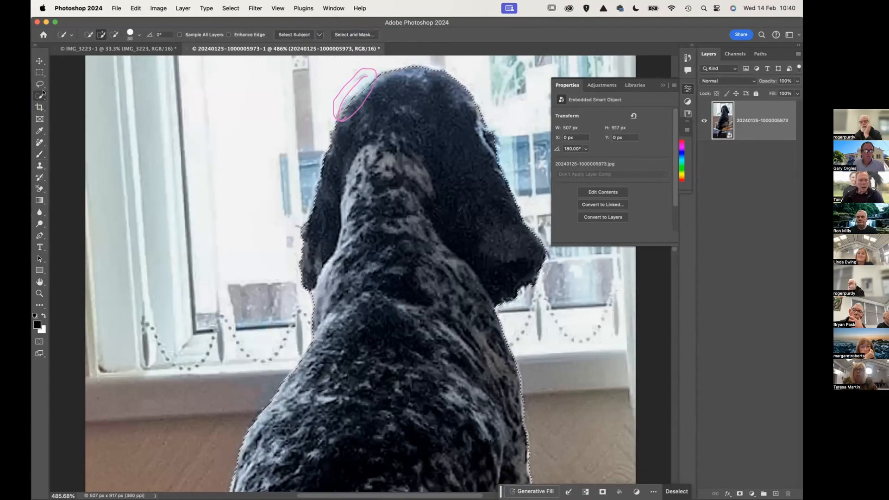
left_click(352, 34)
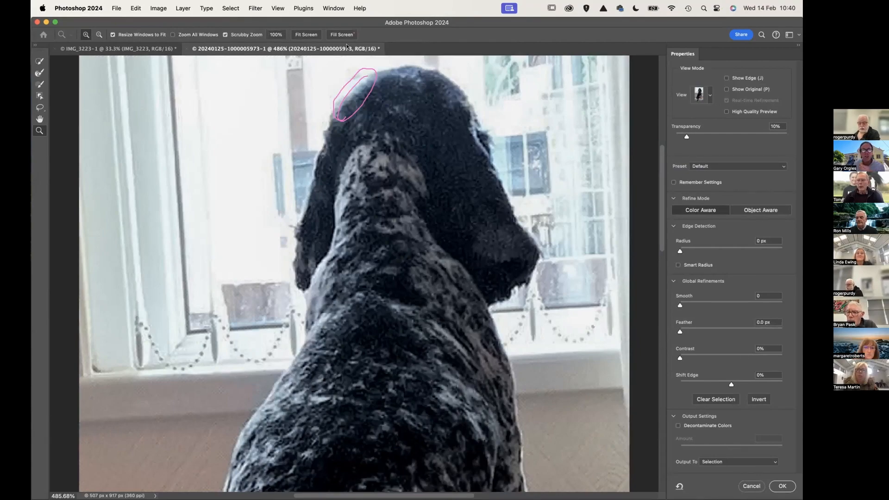
left_click(39, 61)
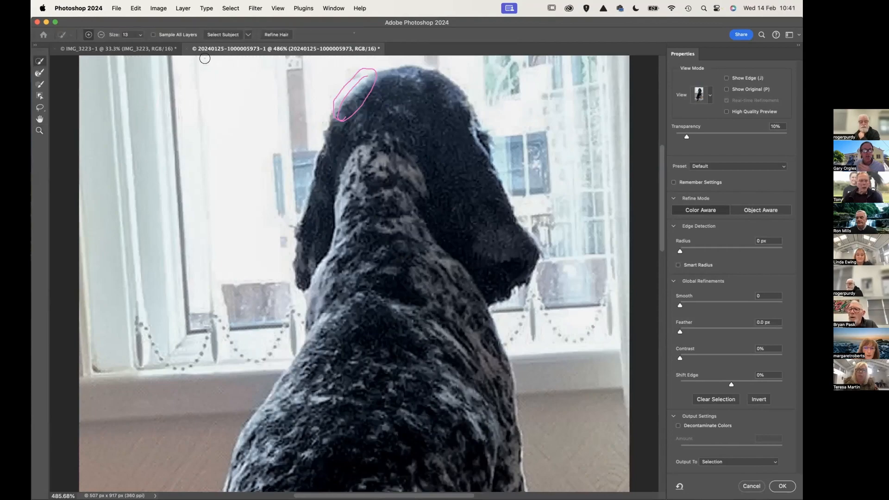
left_click(225, 34)
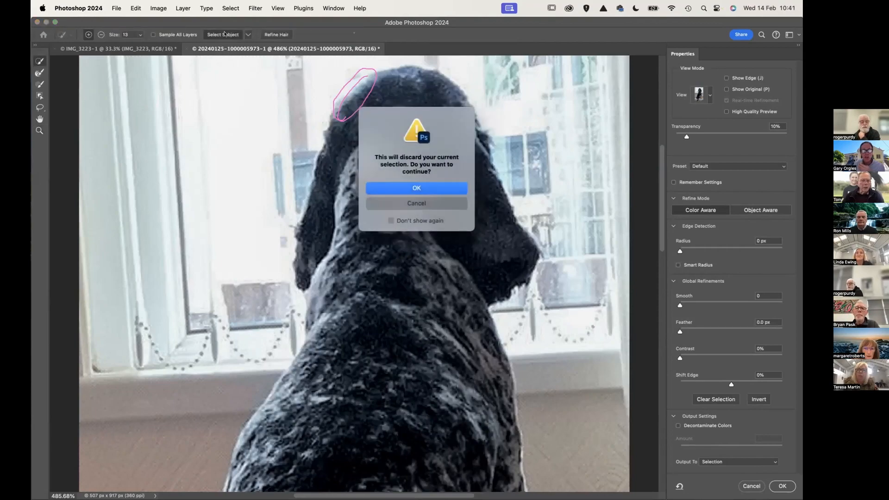
left_click(429, 190)
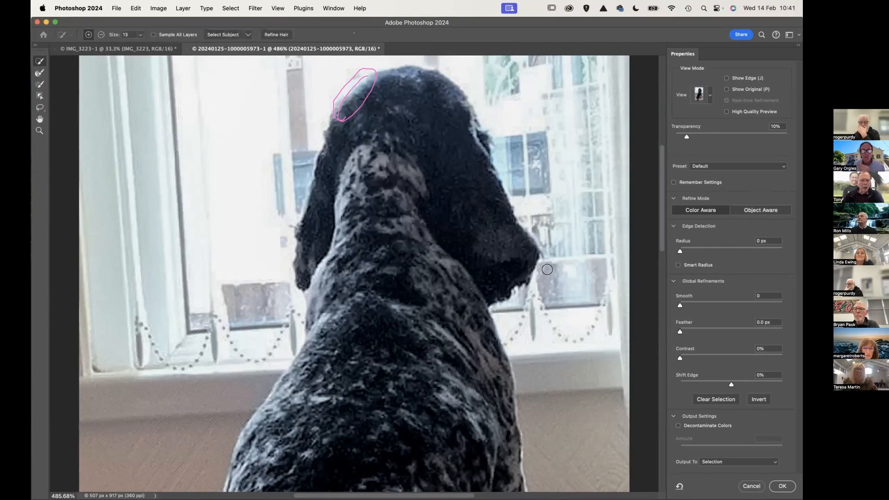
left_click(222, 36)
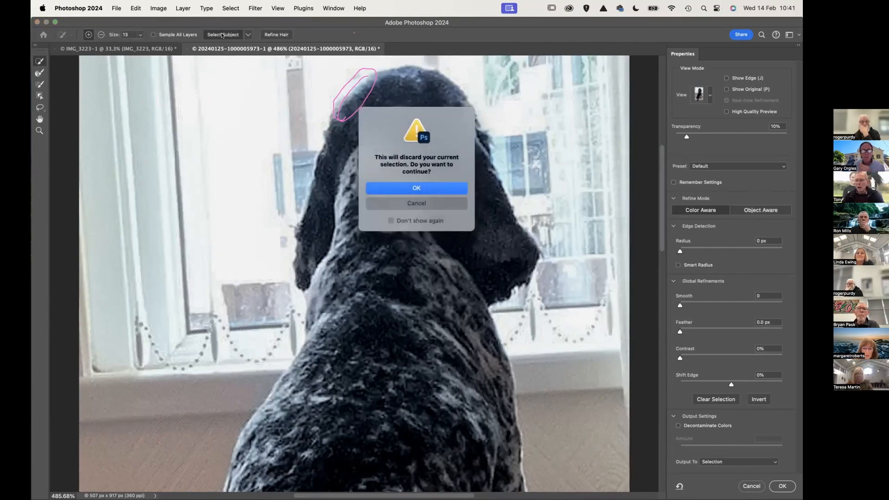
left_click(411, 187)
Step: Preview the selection as Overlay and refine its edge with Feather 0.4 px and Shift Edge -4%
left_click(711, 96)
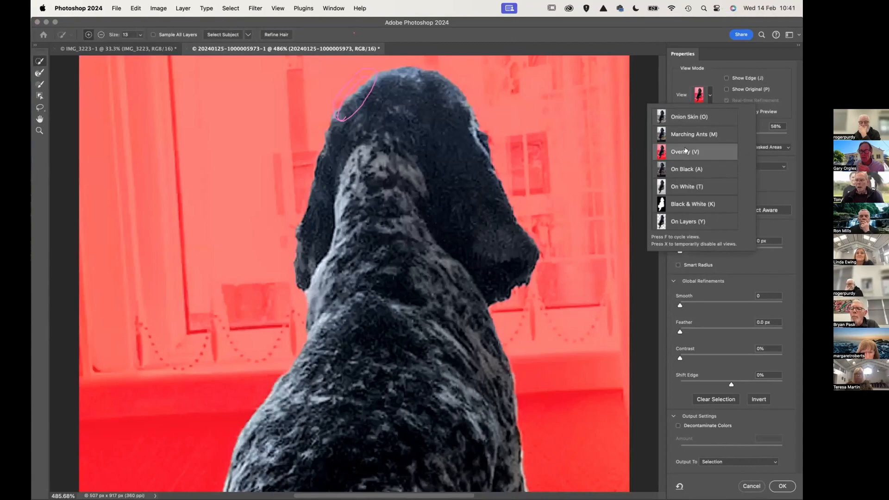
left_click(679, 330)
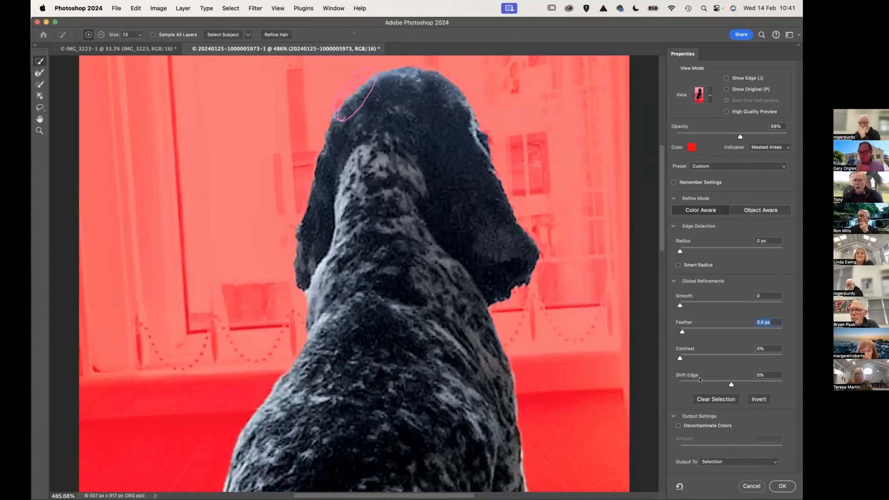
left_click(730, 383)
left_click_drag(730, 383, 729, 383)
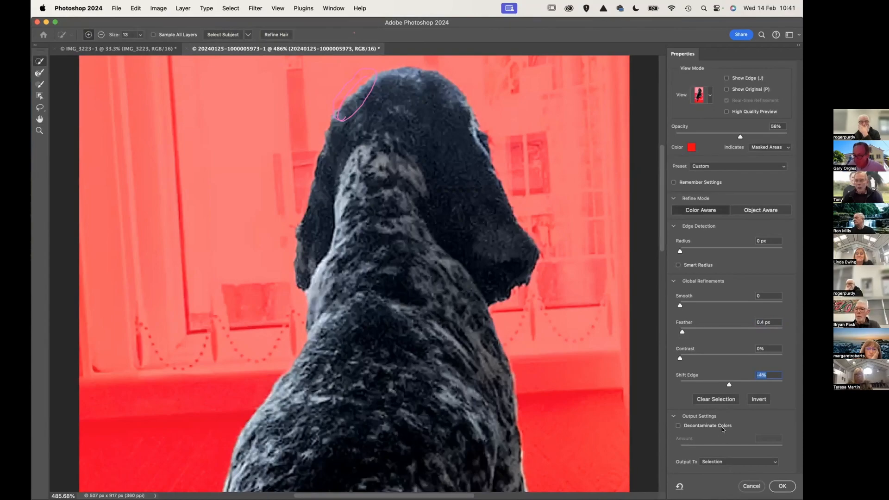
mouse_move(694, 498)
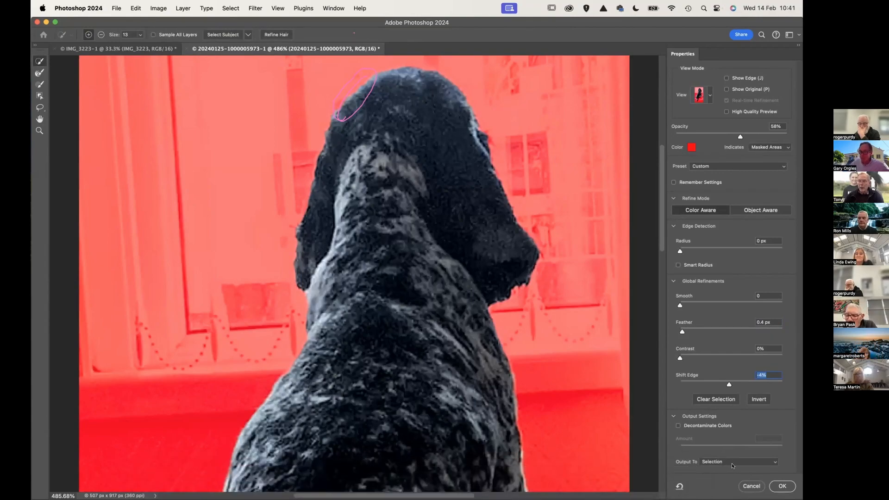
Step: Output the refined dog selection to a new layer with a layer mask
left_click(772, 463)
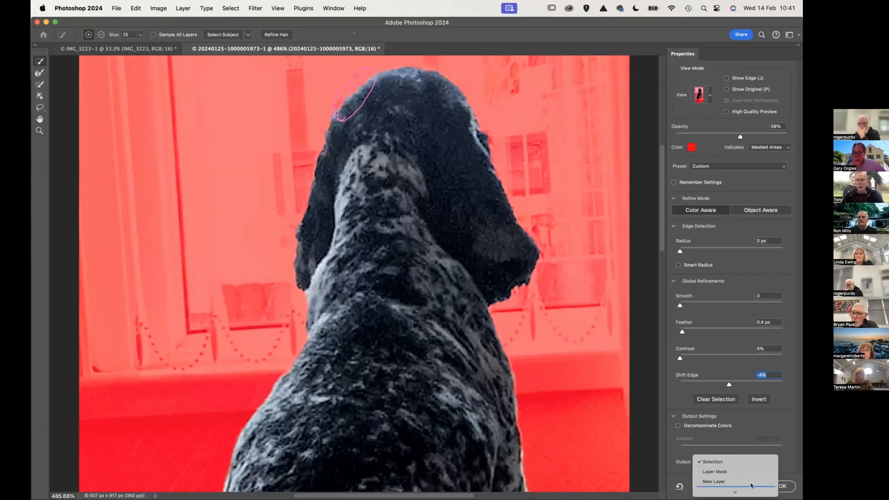
mouse_move(751, 490)
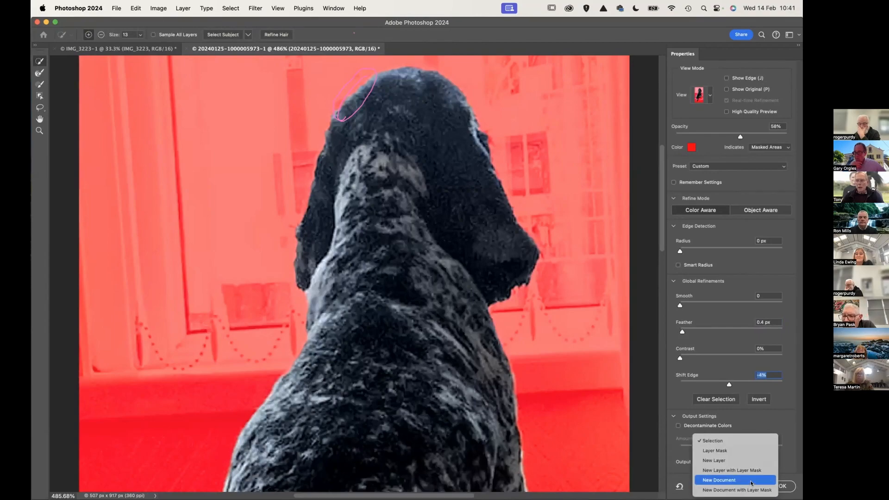
left_click(750, 489)
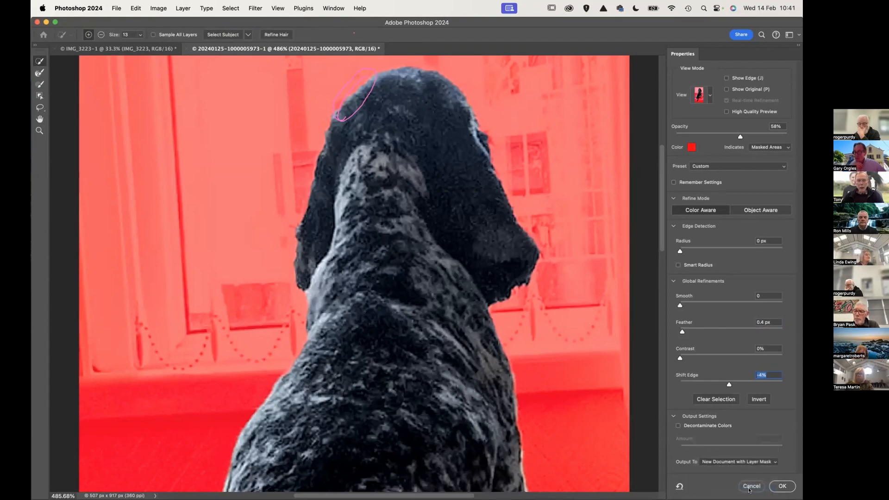
left_click(770, 462)
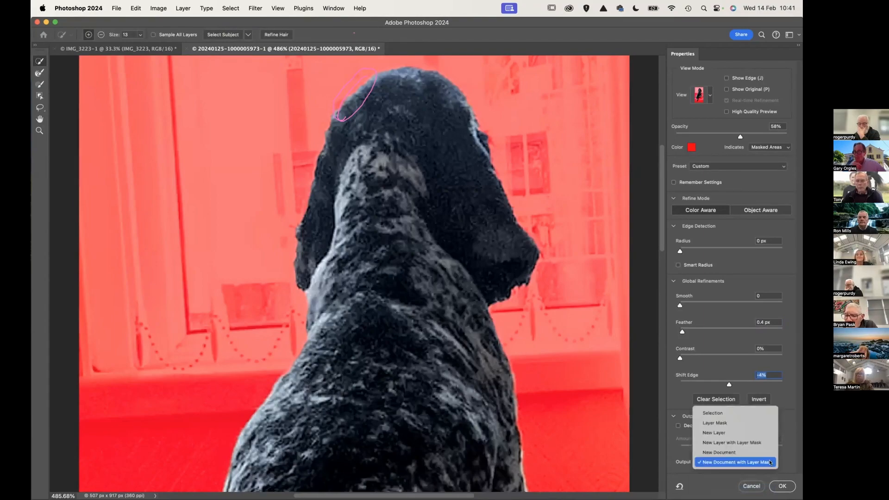
left_click(728, 443)
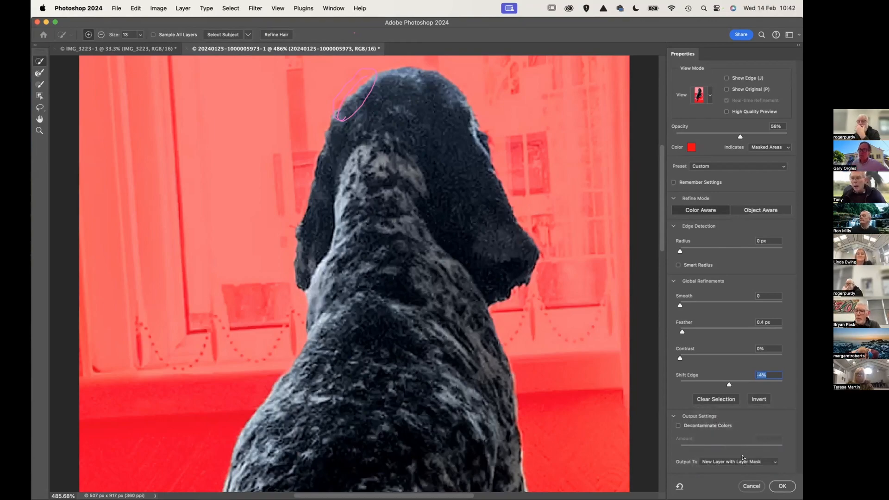
left_click(782, 486)
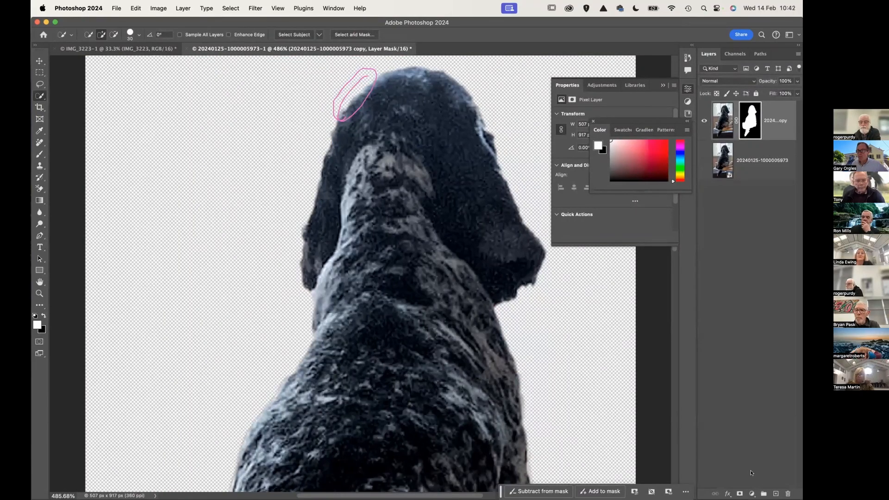
Step: Put away the floating Color and Properties panels, switch to the Move tool and end the screen share
left_click_drag(620, 122, 686, 129)
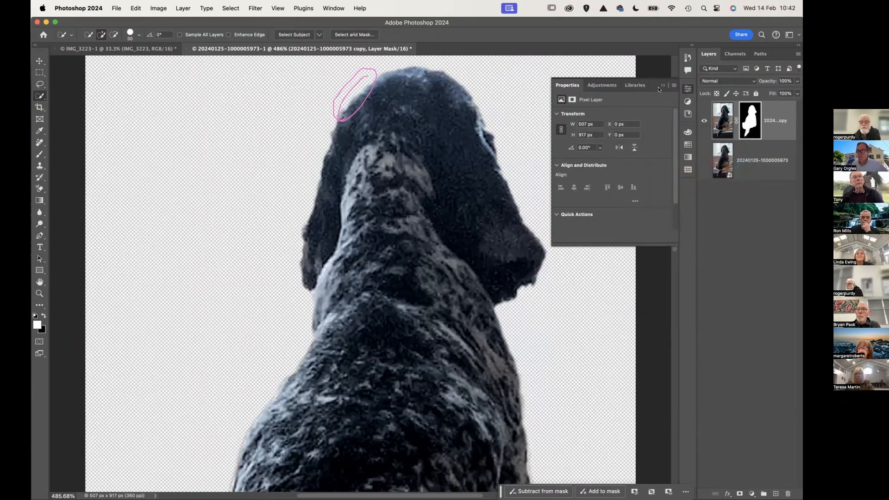
left_click(662, 85)
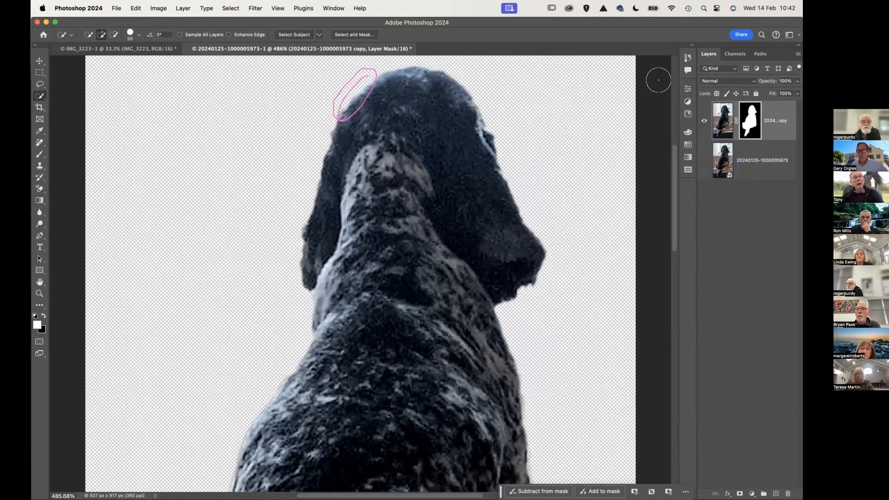
left_click(39, 60)
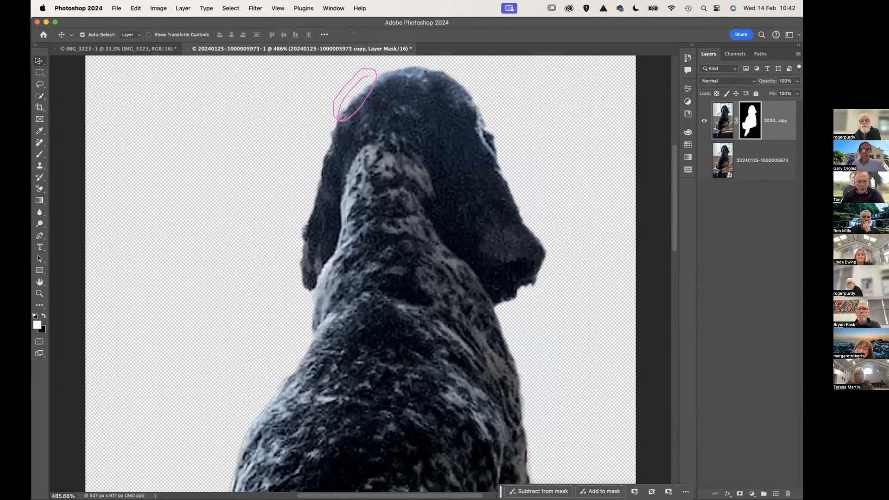
left_click(513, 6)
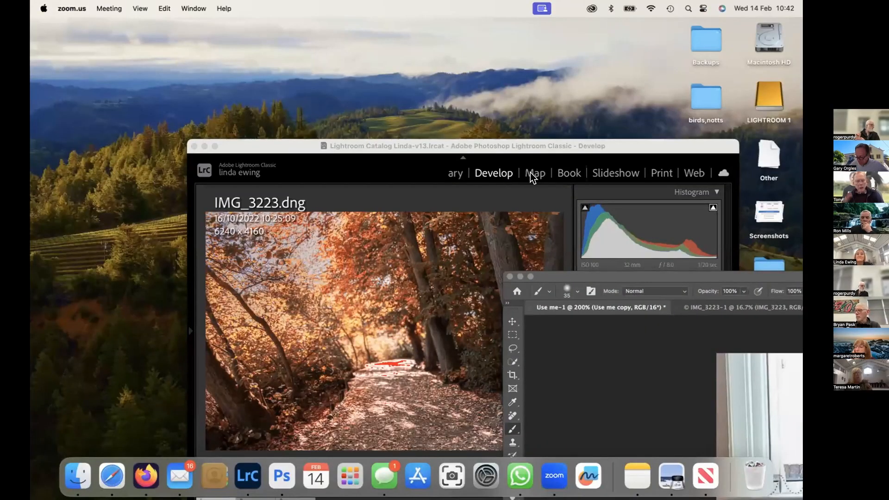
Step: Bring Photoshop (Beta) to the front and reposition its window so the whole workspace, including the layers, is in view
left_click_drag(616, 276, 329, 154)
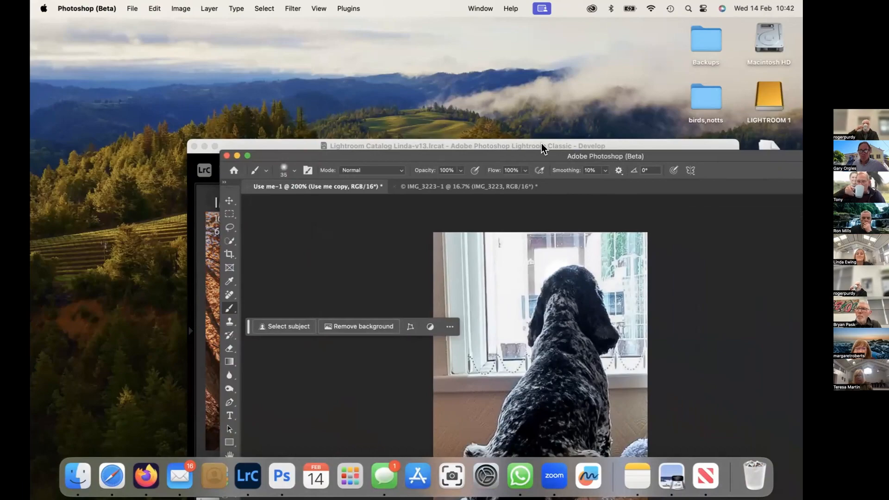
left_click_drag(507, 152, 338, 32)
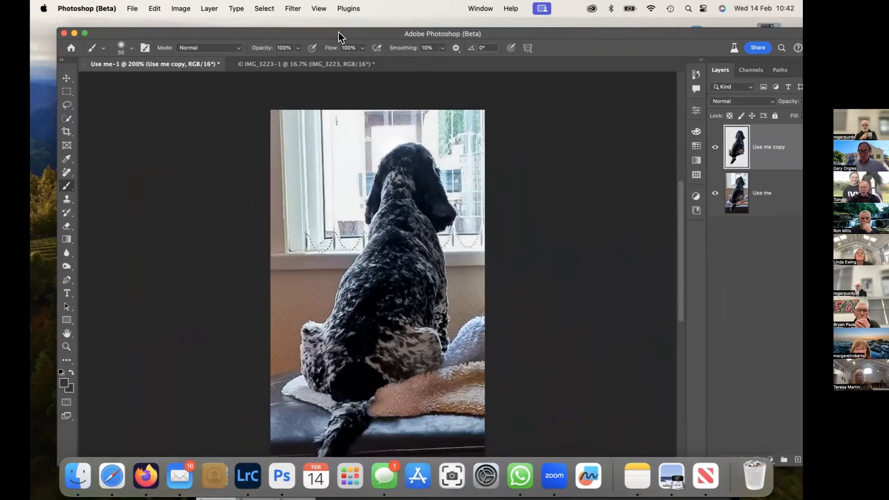
left_click_drag(338, 32, 373, 77)
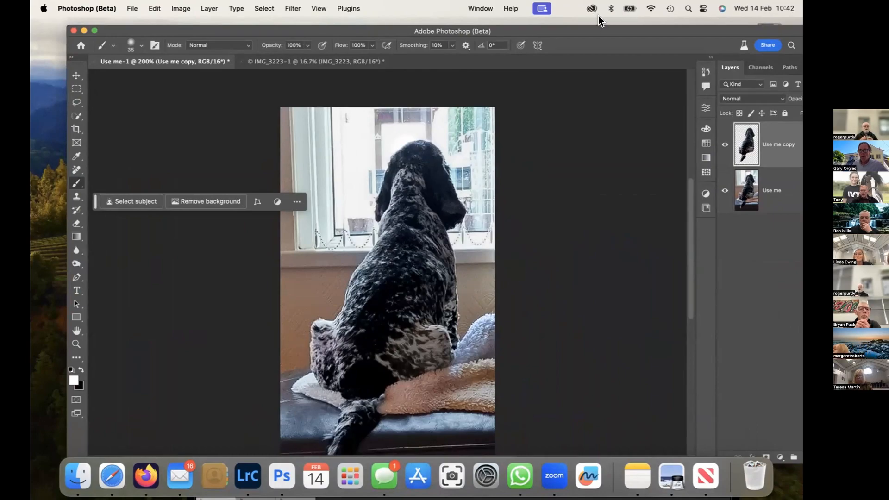
left_click_drag(608, 34, 587, 32)
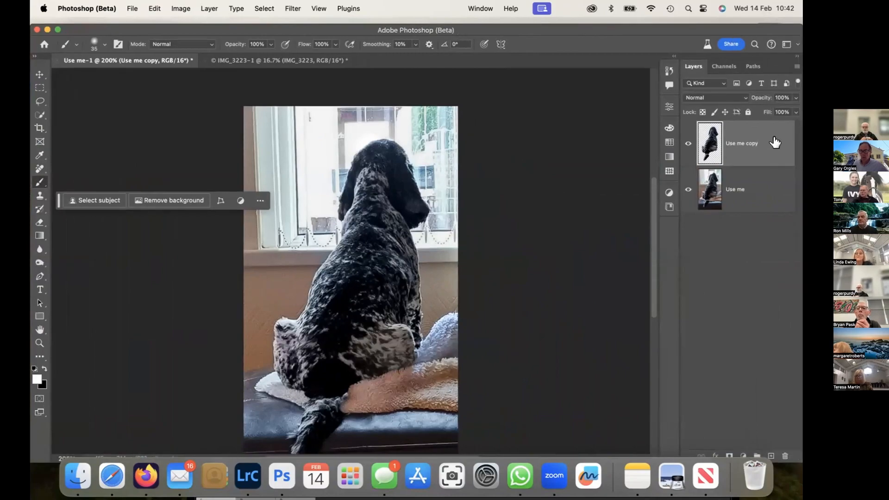
Step: Delete the "Use me copy" layer and close the Use me-1 document
left_click(785, 456)
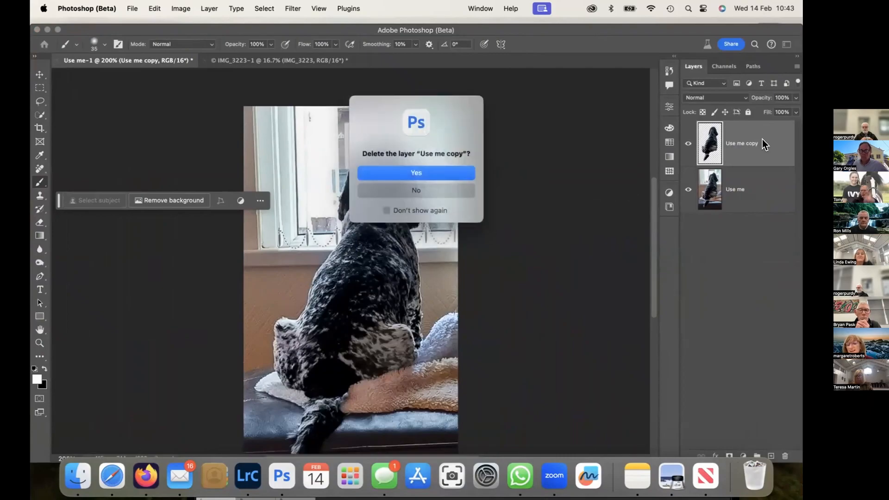
left_click(442, 173)
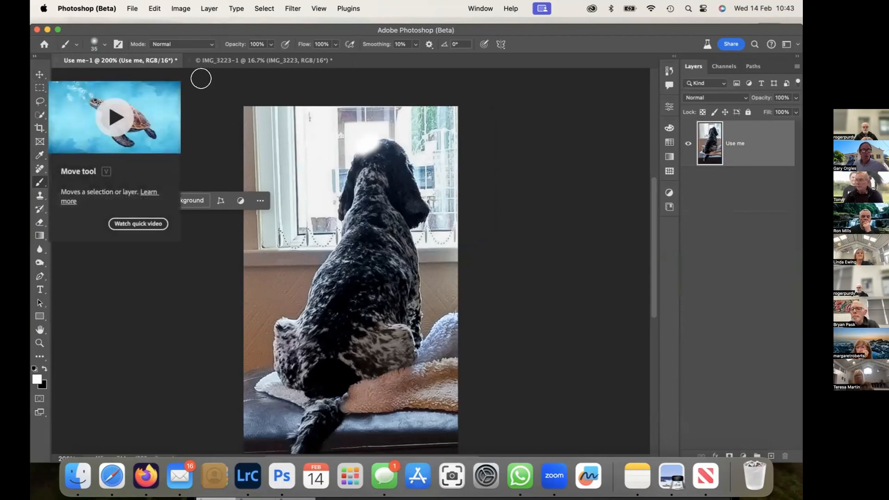
left_click(54, 57)
left_click(431, 200)
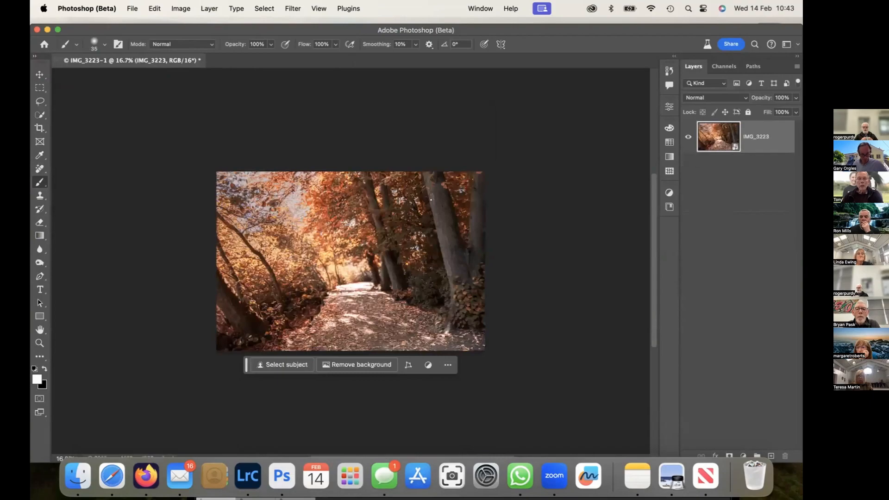
Step: Switch to Lightroom Classic, move its window to show the filmstrip, and select the Use me.jpg dog photo
key("super+Tab")
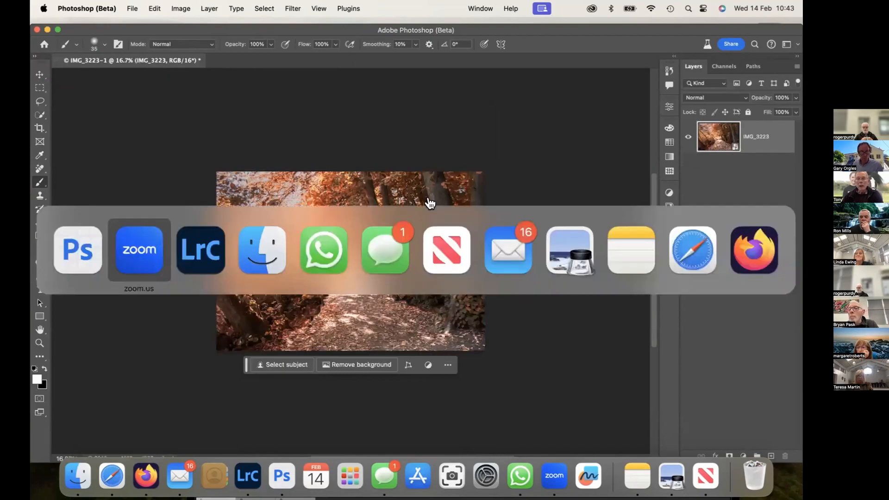
key("super+Tab")
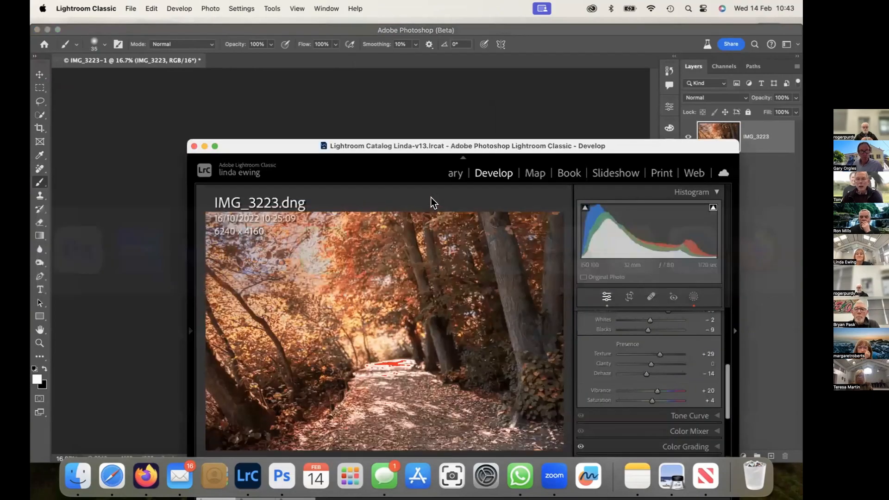
left_click_drag(420, 147, 343, 56)
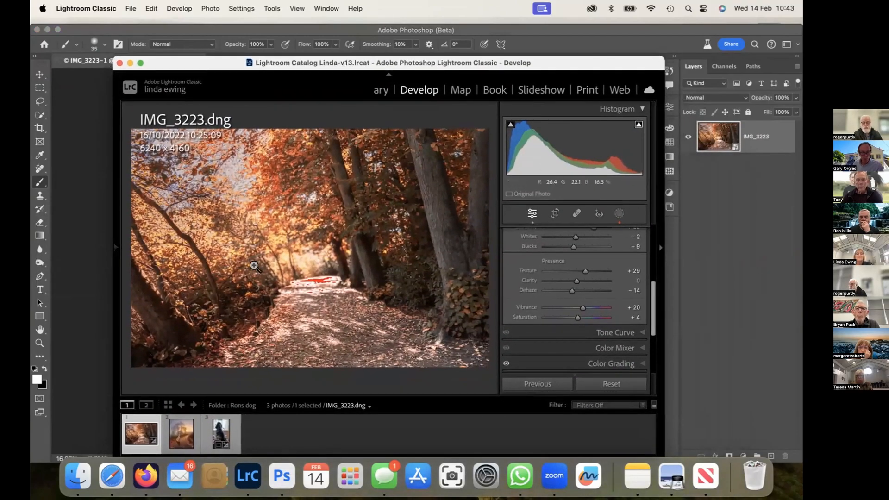
left_click(218, 431)
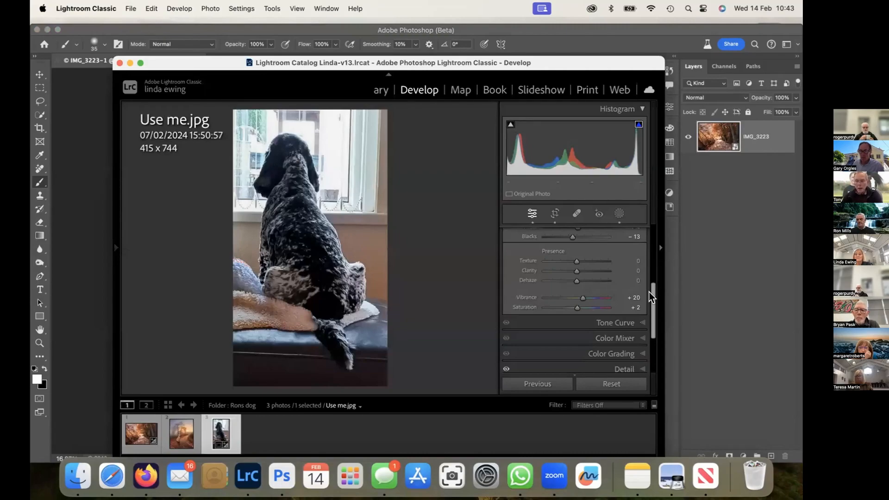
Step: Flip the Use me.jpg photo horizontally
left_click_drag(652, 296, 651, 331)
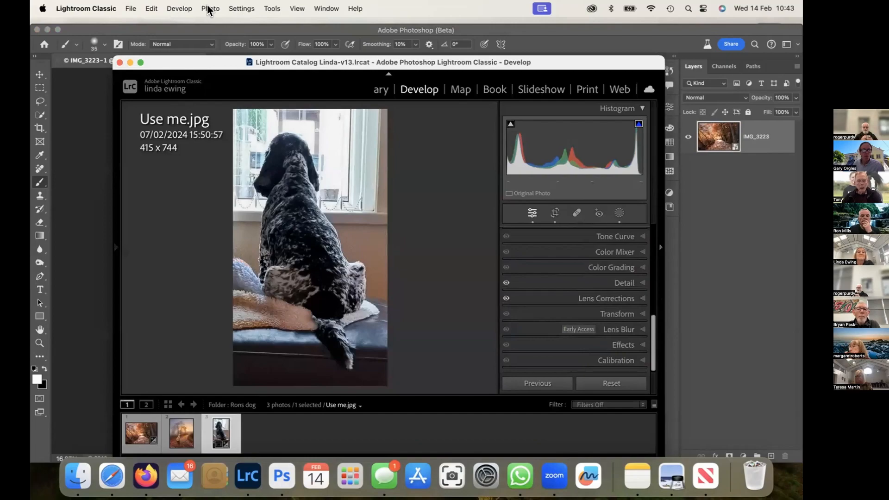
left_click(177, 8)
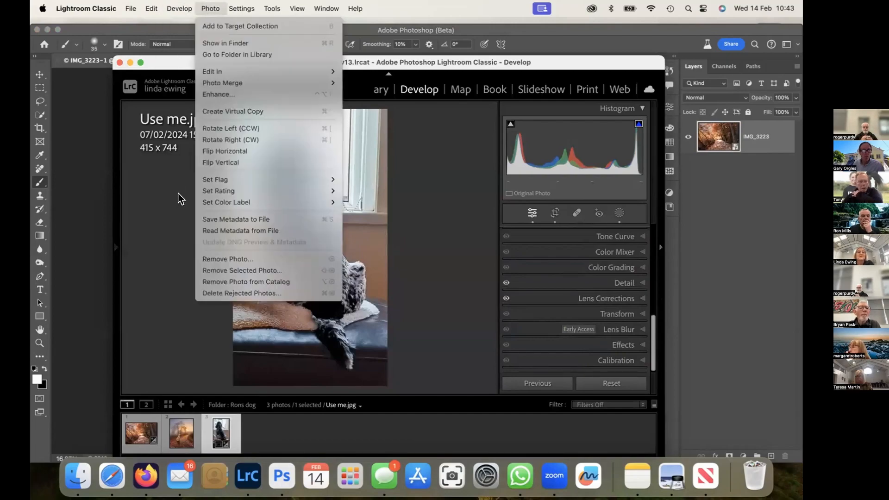
left_click(178, 192)
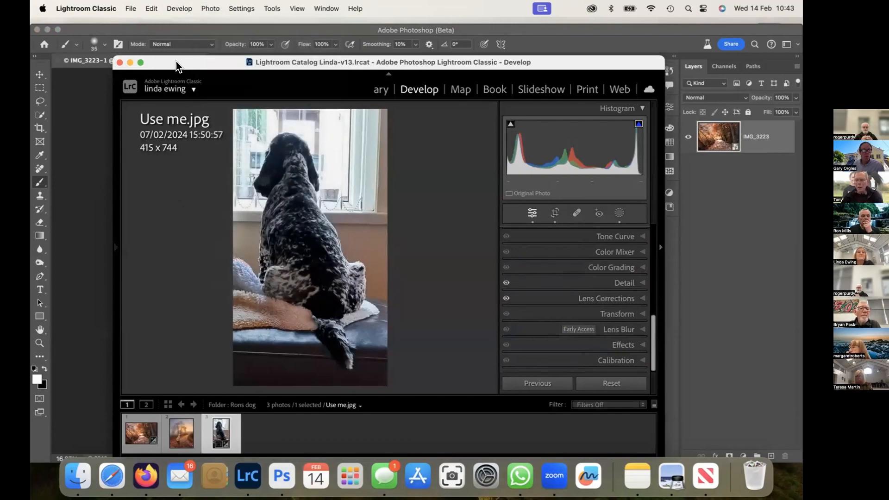
left_click(181, 8)
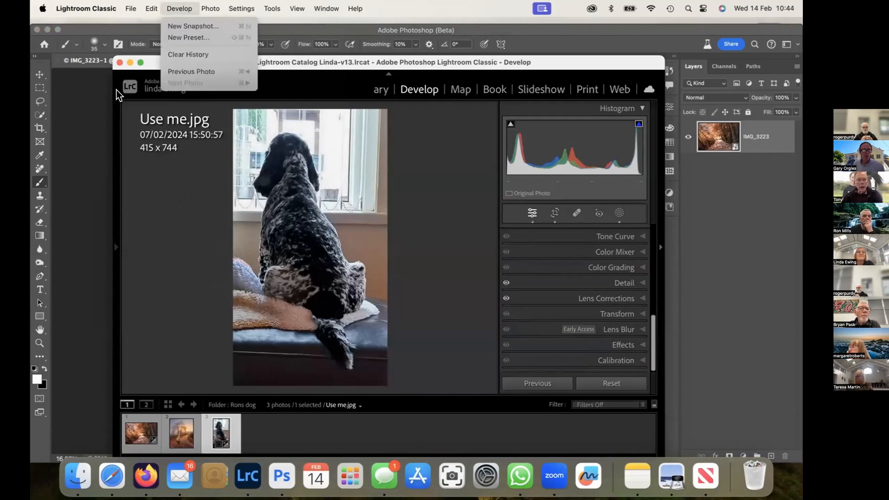
mouse_move(203, 9)
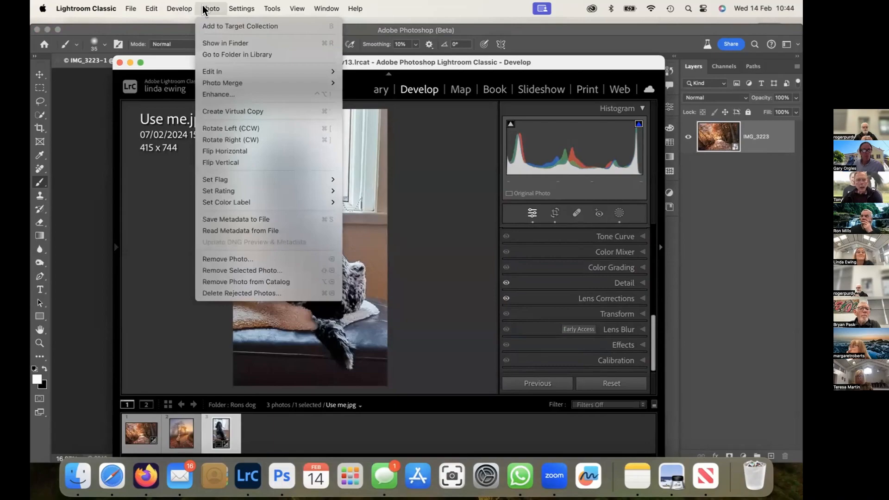
left_click(228, 151)
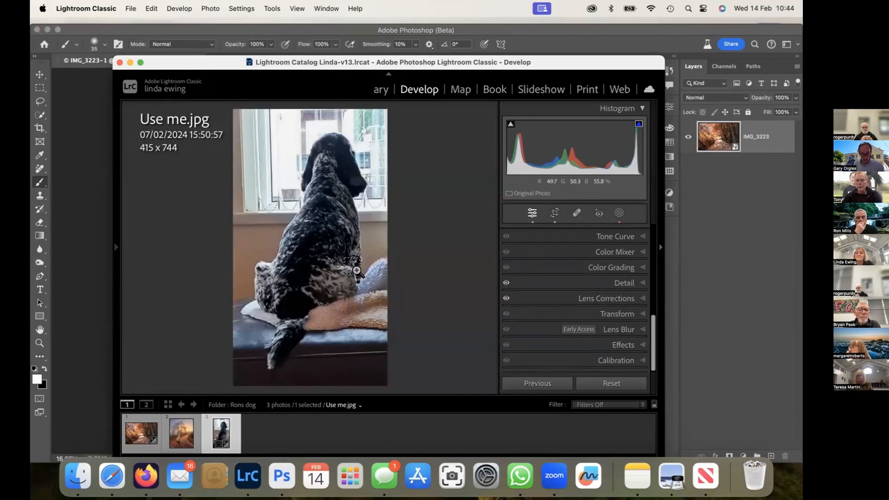
Step: Cancel the plain edit in Photoshop and open Use me.jpg as a Smart Object in Photoshop (Beta) instead
key("super+e")
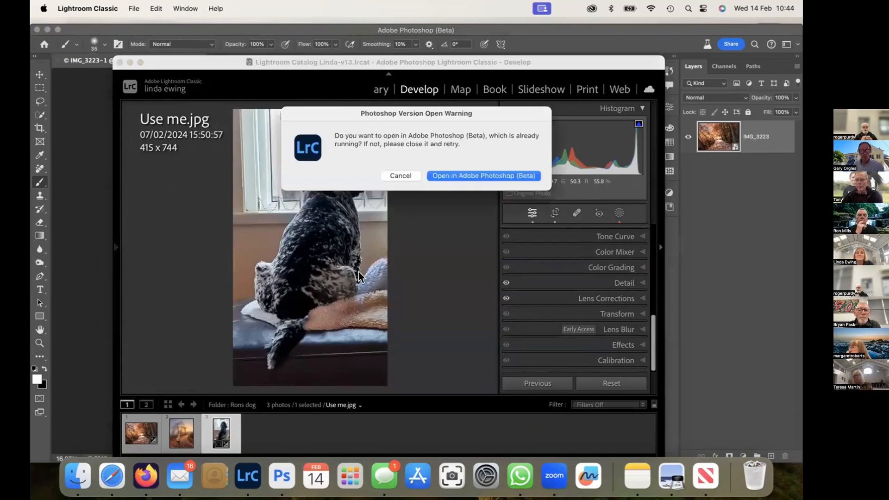
left_click(389, 175)
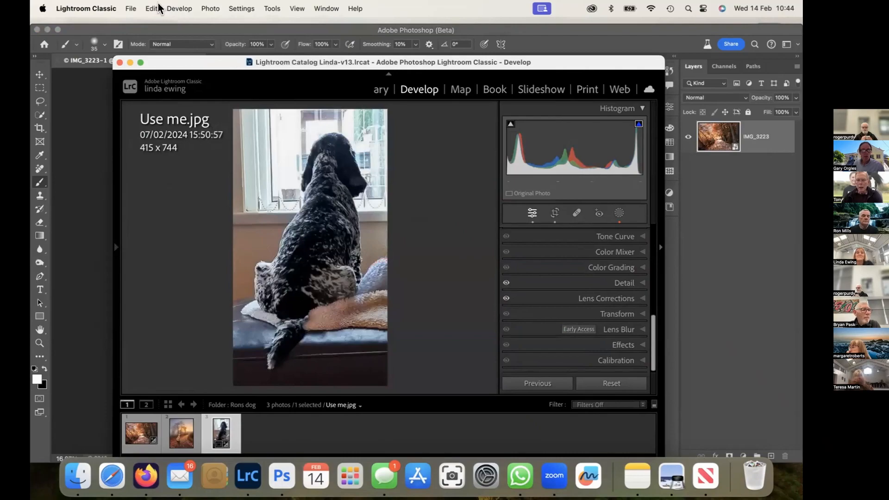
left_click(183, 8)
mouse_move(209, 8)
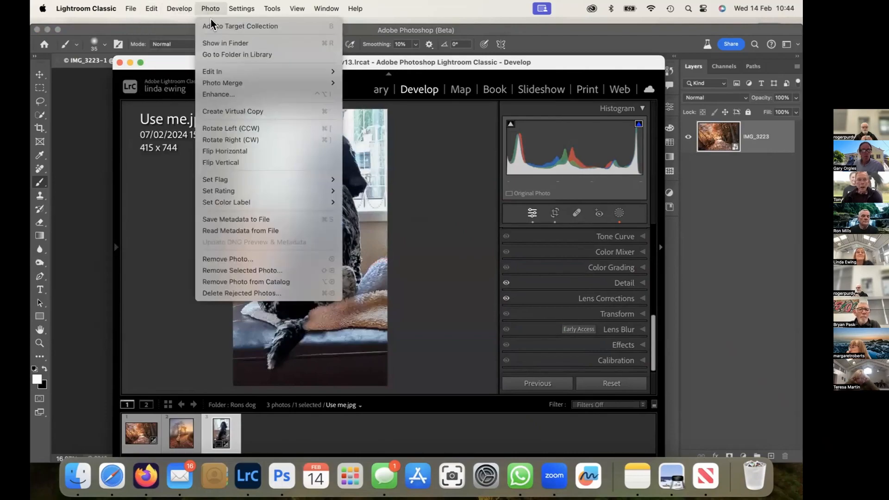
mouse_move(227, 74)
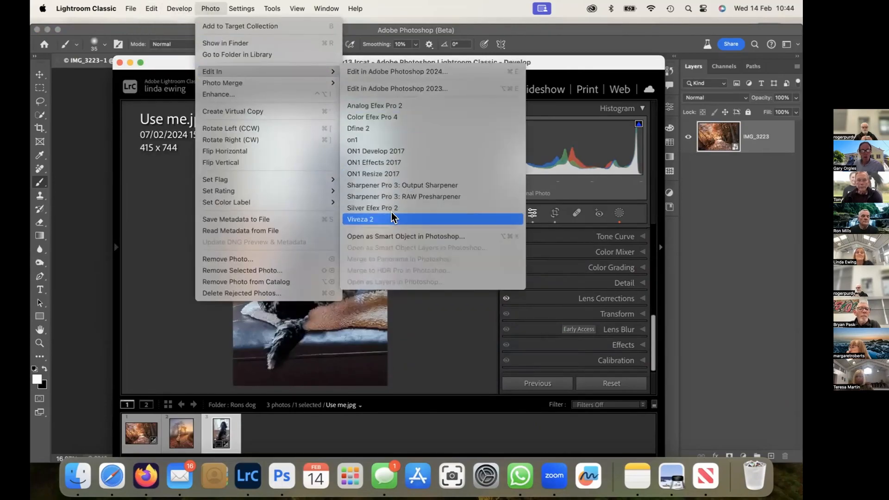
left_click(390, 236)
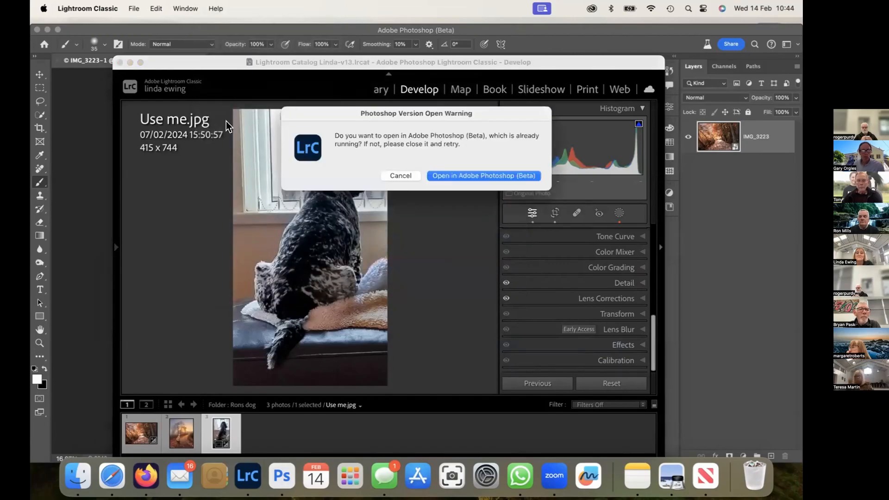
left_click(455, 176)
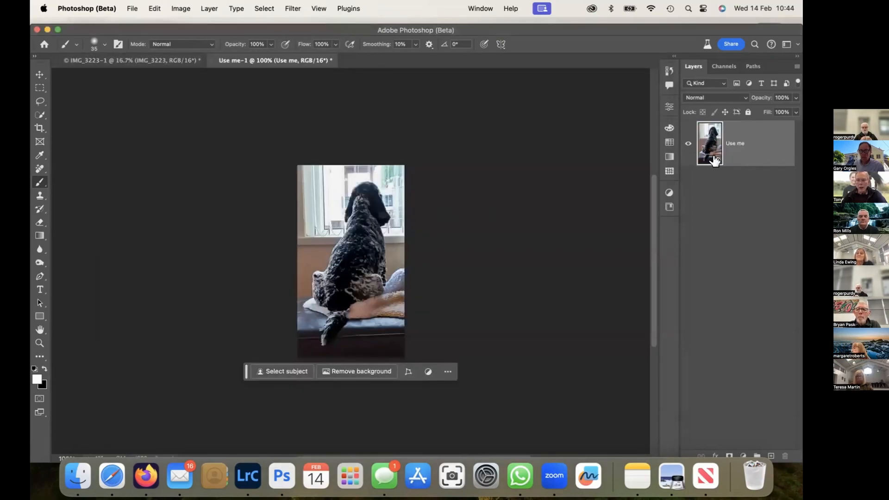
Step: Open Select and Mask on the Use me layer, select the dog as the subject, and set Feather to 0.6 px and Shift Edge to -3%
left_click(40, 115)
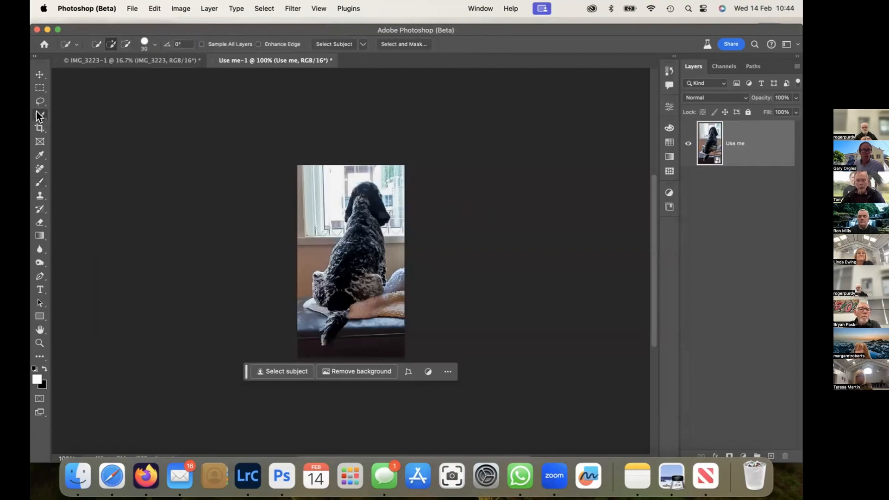
left_click(399, 45)
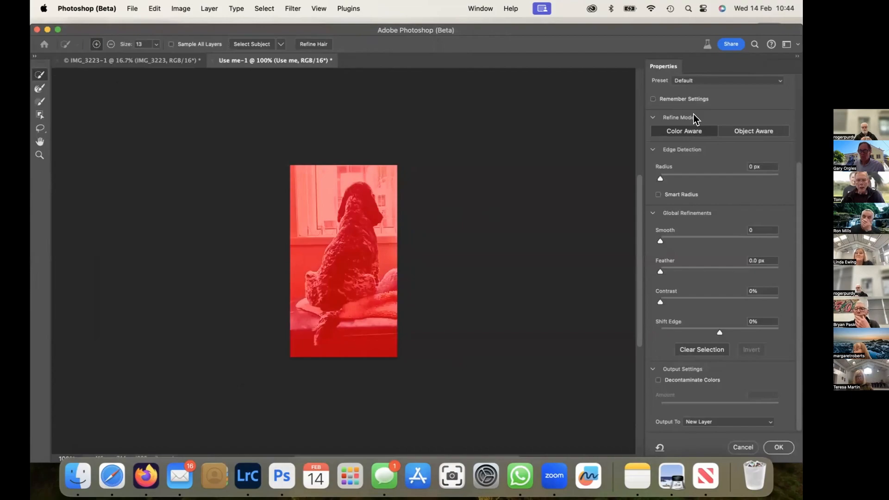
left_click(242, 43)
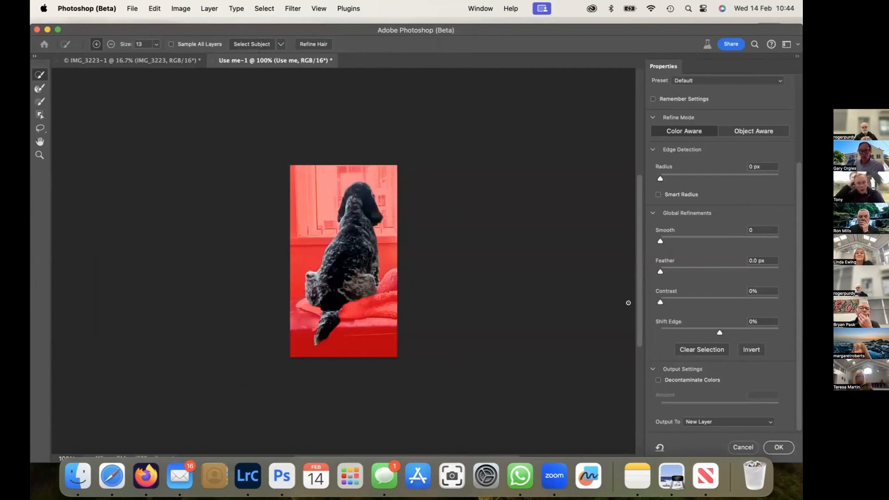
left_click_drag(660, 270, 662, 268)
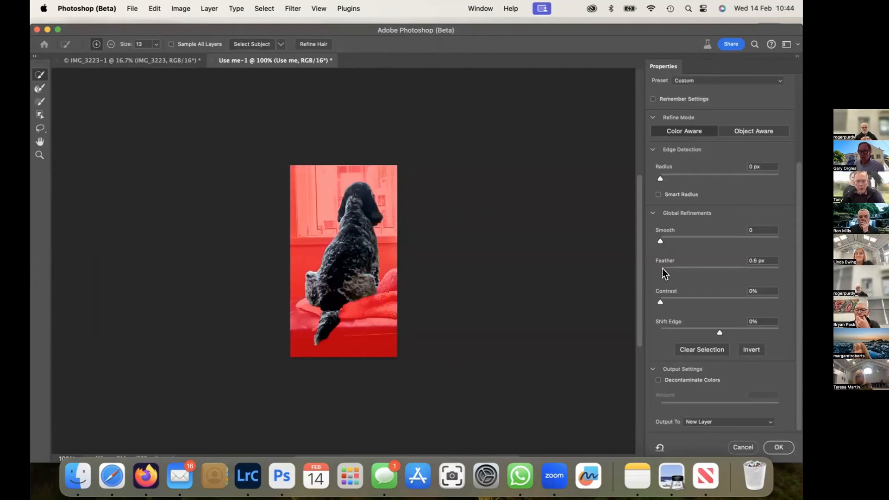
left_click(662, 270)
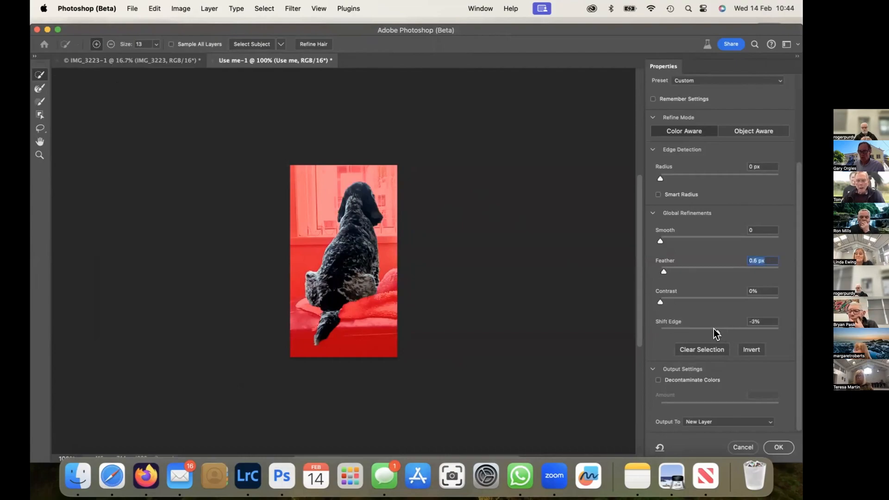
left_click_drag(715, 332, 717, 332)
Step: Output the Use me dog cut-out to a new layer with layer mask
left_click(701, 422)
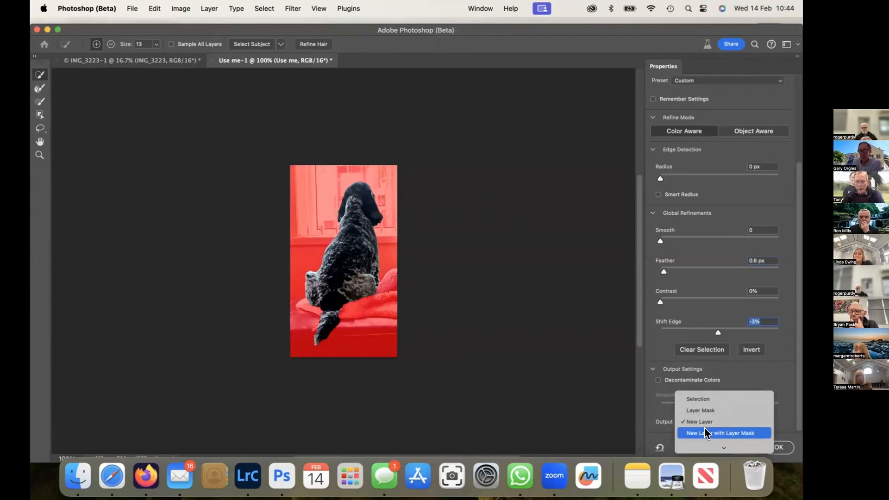
mouse_move(706, 447)
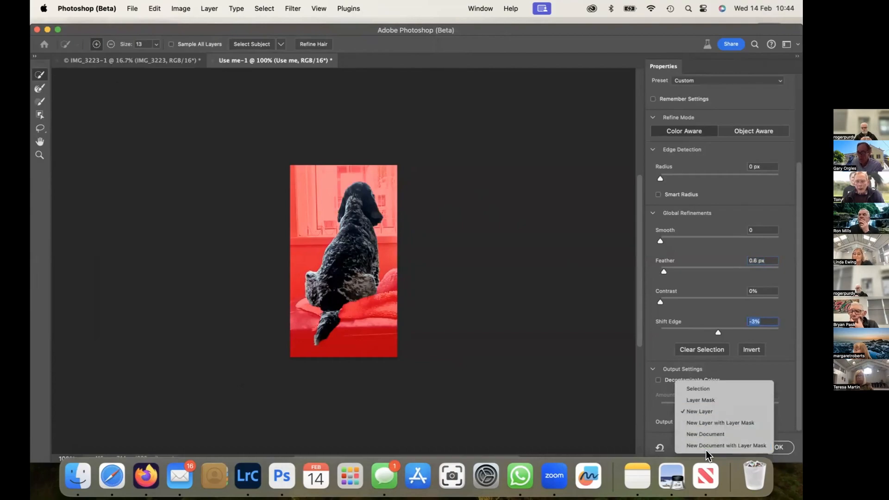
left_click(714, 423)
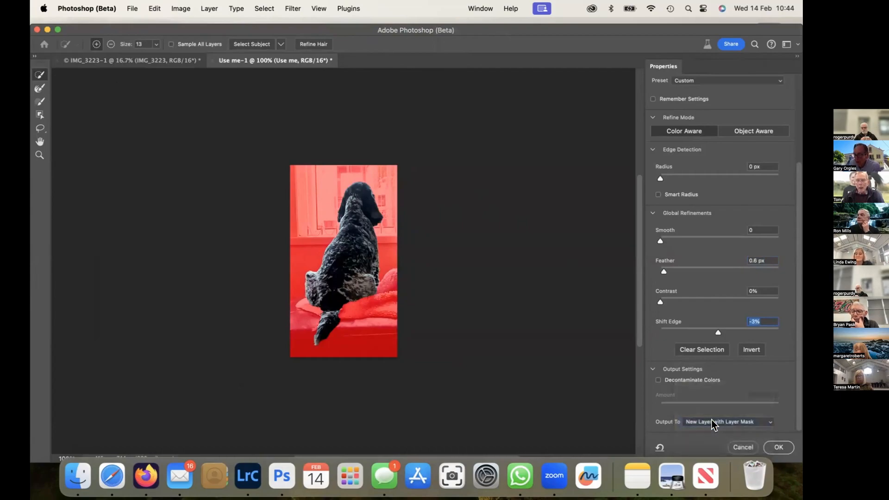
left_click(777, 446)
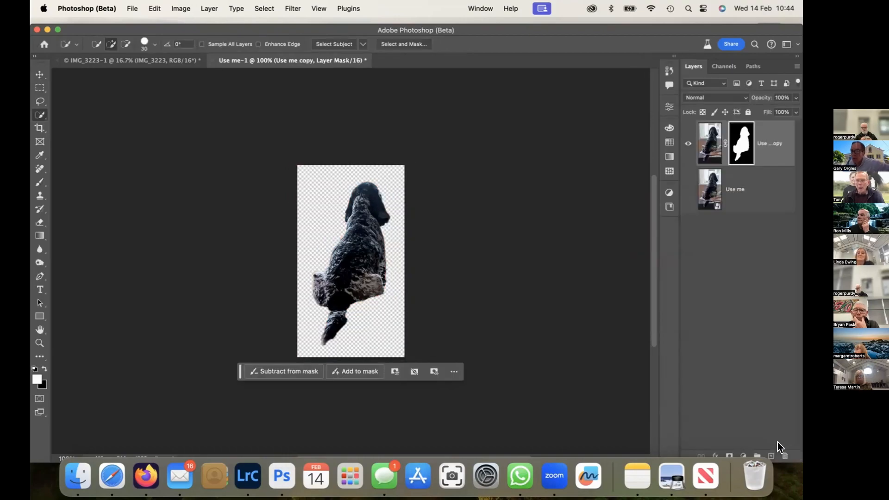
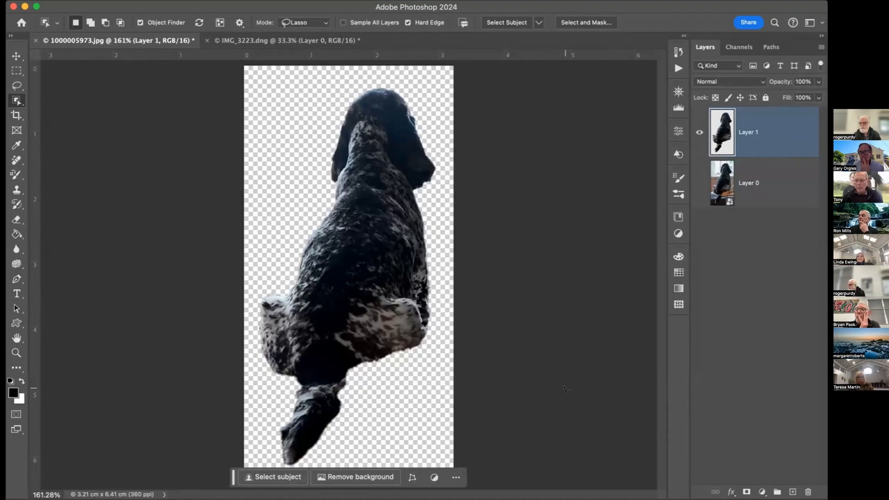
Step: In the 1000005973.jpg document, make Layer 0 visible and delete the cut-out Layer 1
left_click(762, 181)
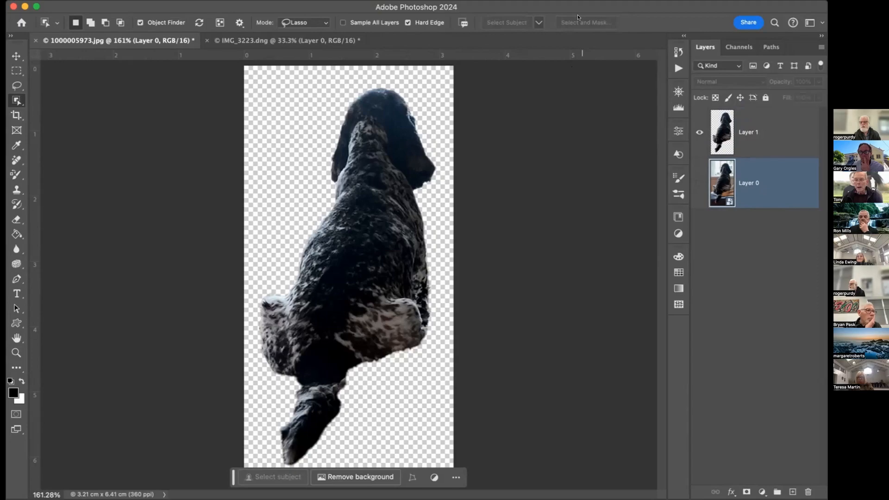
left_click(698, 183)
left_click(697, 132)
left_click(777, 139)
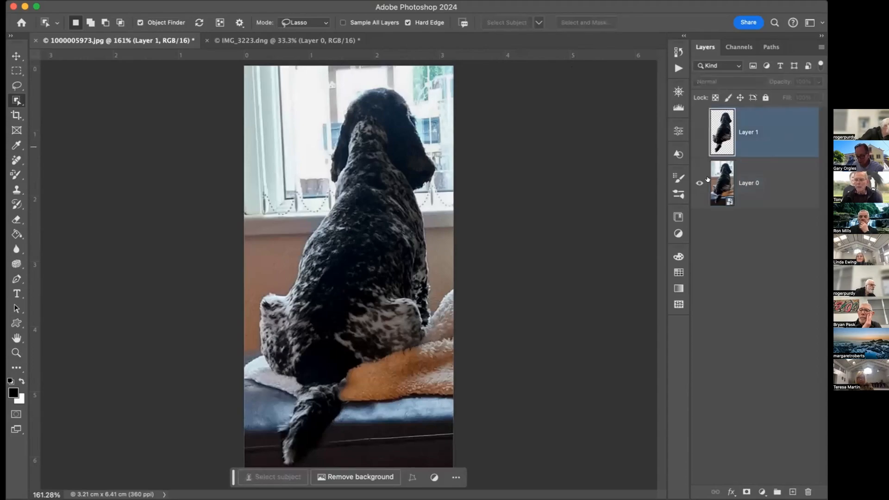
key("Delete")
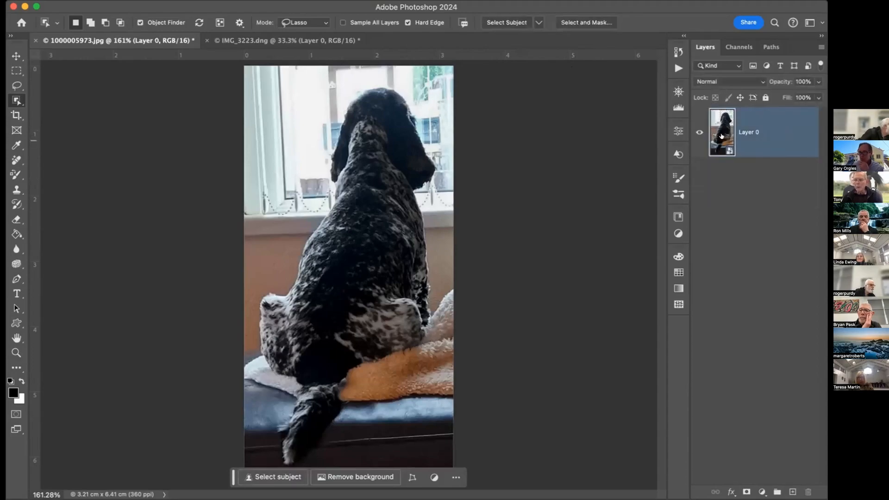
left_click(698, 133)
left_click(698, 133)
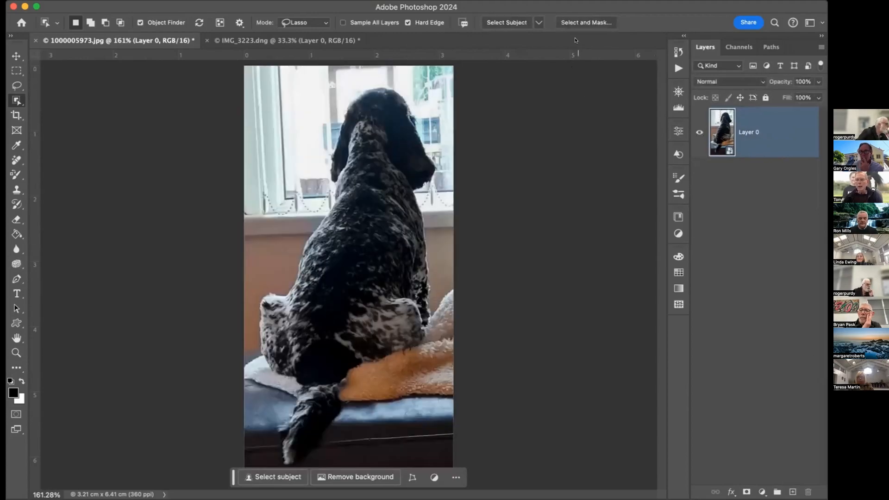
Step: Open Select and Mask on Layer 0, select the dog as the subject, and set Feather to 0.6 px and Shift Edge to -4%
left_click(582, 22)
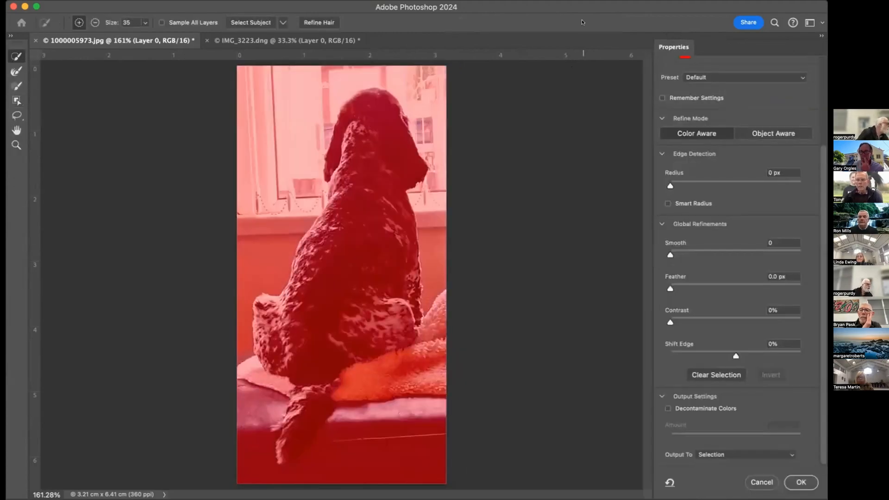
left_click(258, 23)
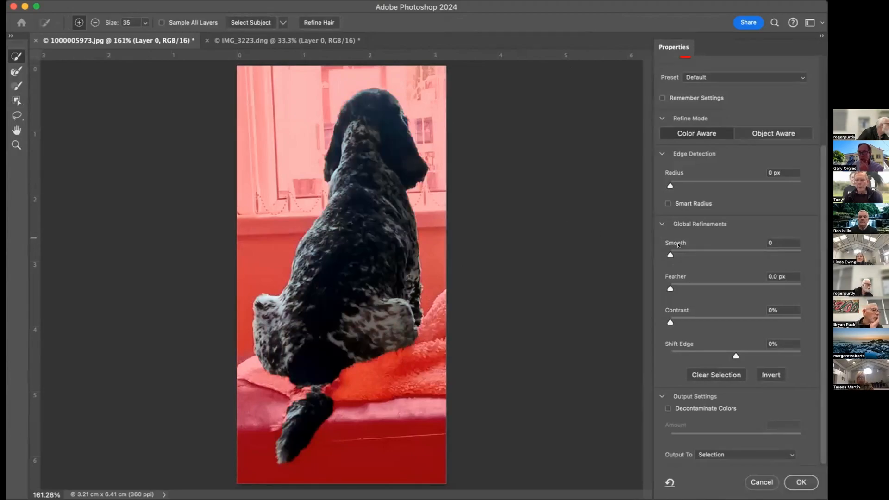
left_click_drag(669, 287, 668, 288)
left_click_drag(736, 355, 731, 355)
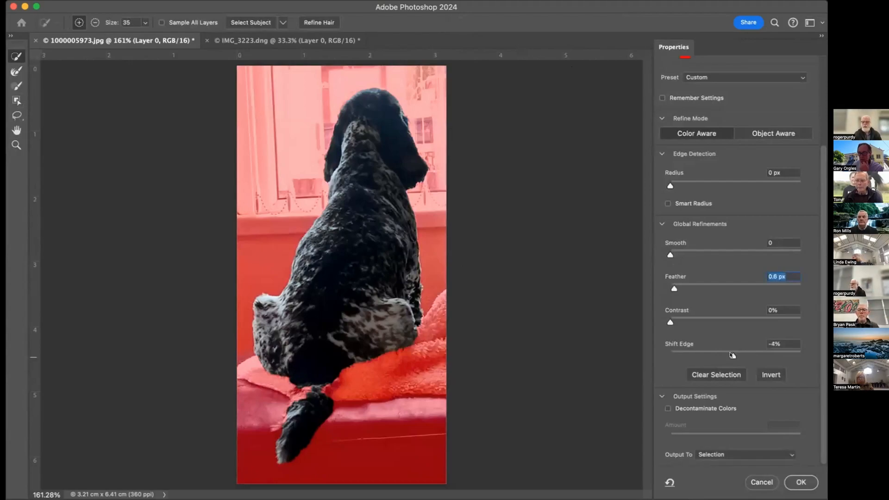
left_click_drag(732, 355, 732, 355)
Step: Output the refined Layer 0 selection as a new layer with layer mask
left_click(723, 453)
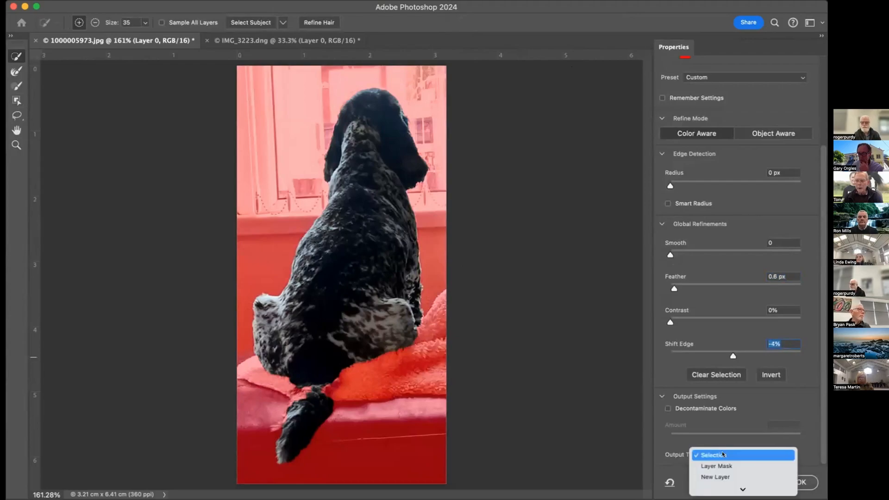
mouse_move(720, 489)
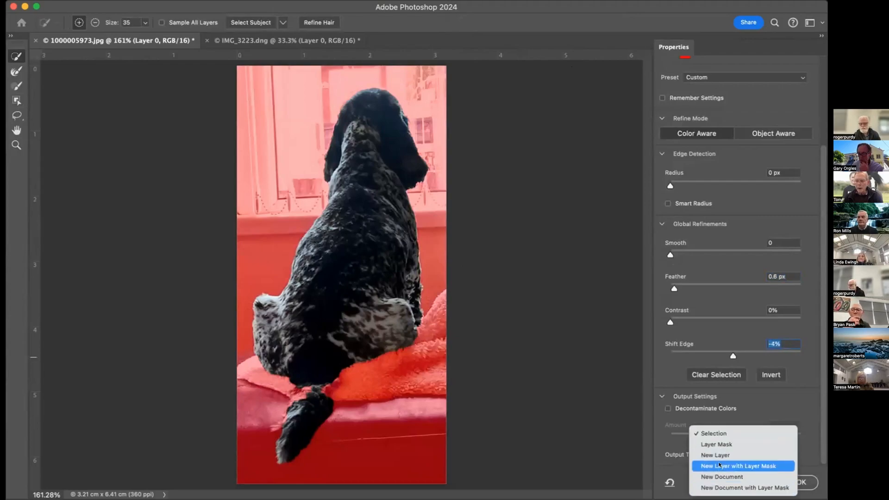
left_click(720, 466)
left_click(796, 482)
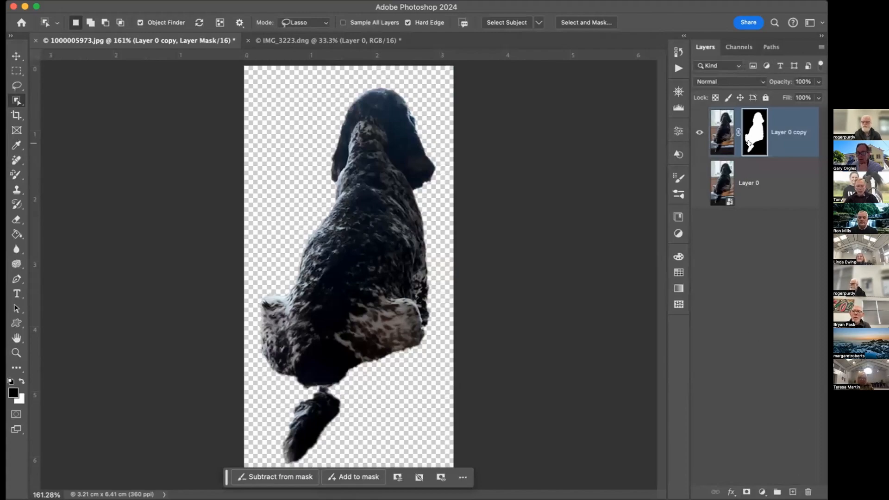
Step: Lower the Layer 0 copy's opacity to 79% and show Layer 0 beneath it as a reference
mouse_move(771, 81)
left_mouse_down()
mouse_move(762, 82)
mouse_move(789, 82)
left_mouse_up()
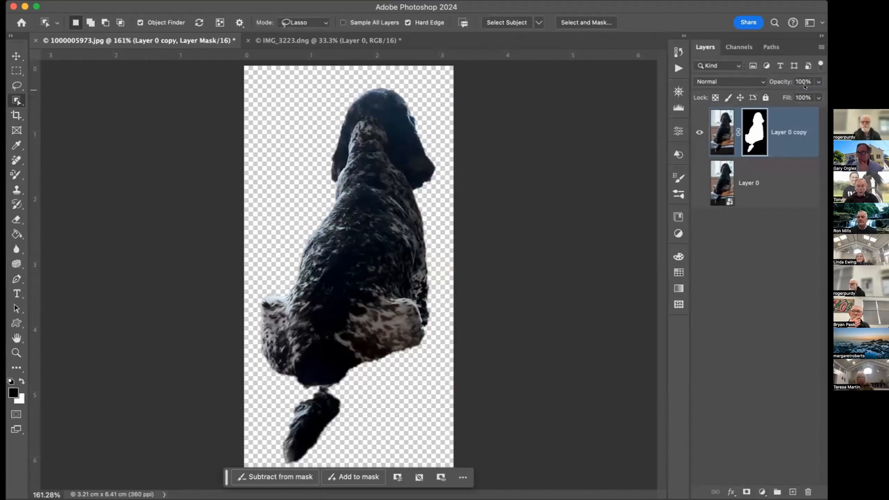
left_click(792, 78)
left_click_drag(792, 78, 769, 78)
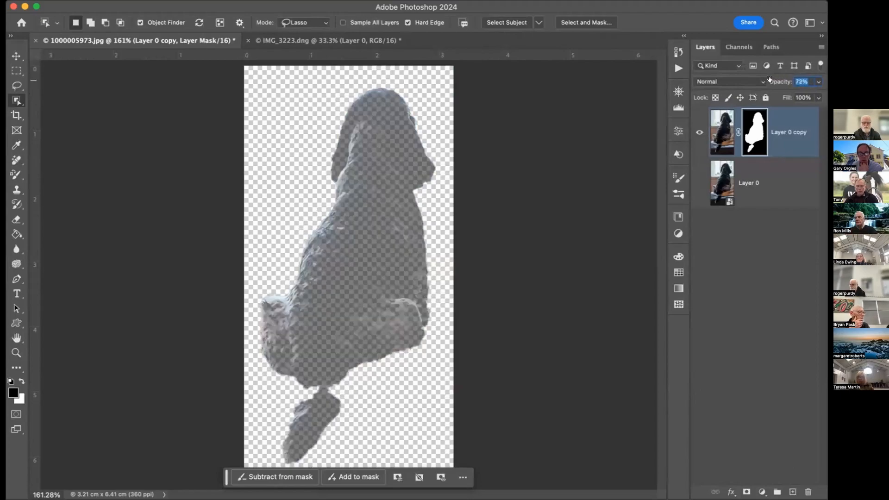
left_click(699, 182)
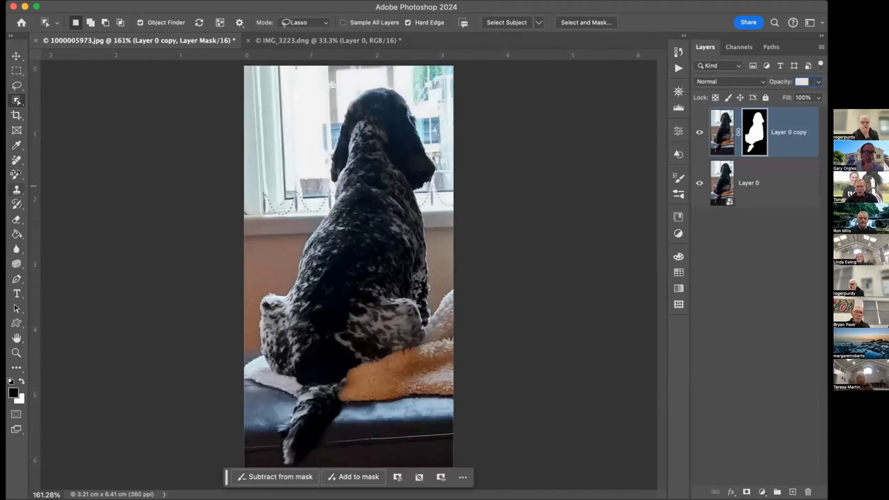
Step: Switch to the Brush Tool, choose the Soft Round brush at 20 px, and raise its hardness
left_click(16, 175)
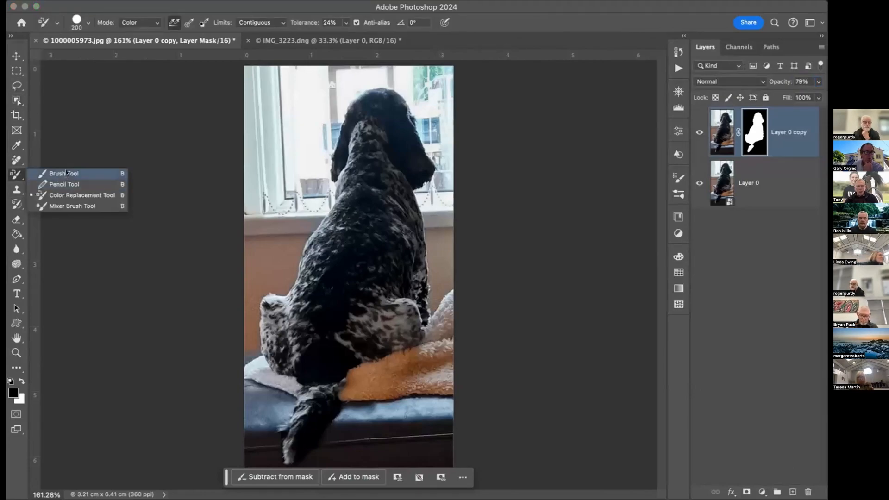
left_click(65, 172)
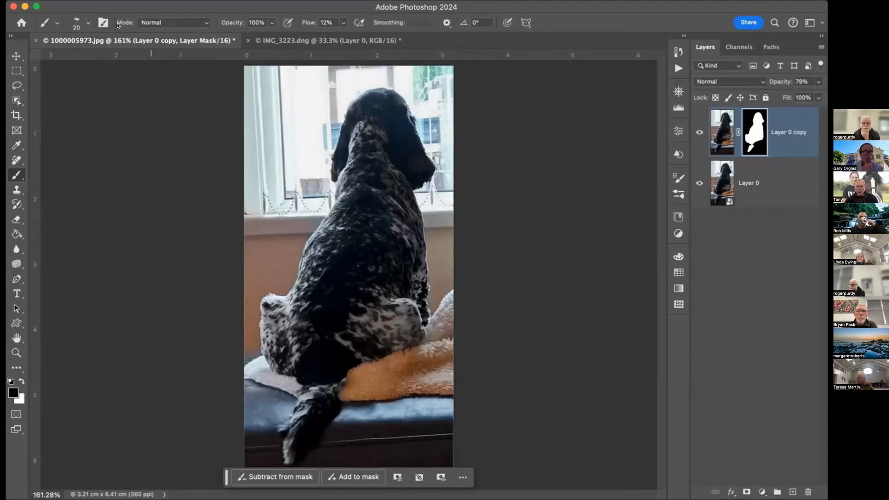
left_click(87, 22)
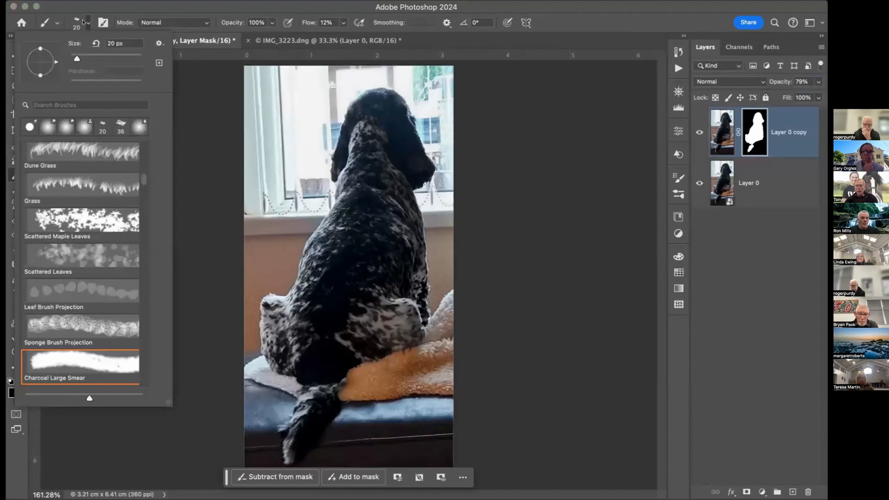
scroll(139, 160, "up", 10)
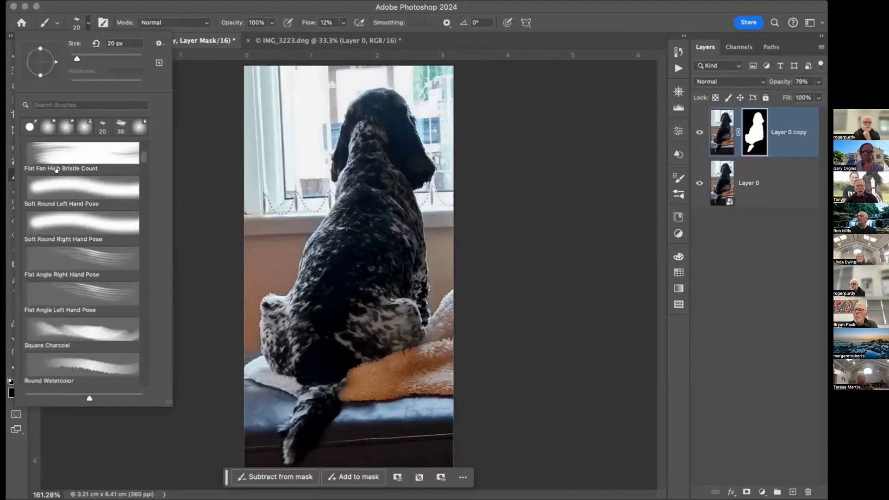
scroll(139, 159, "up", 6)
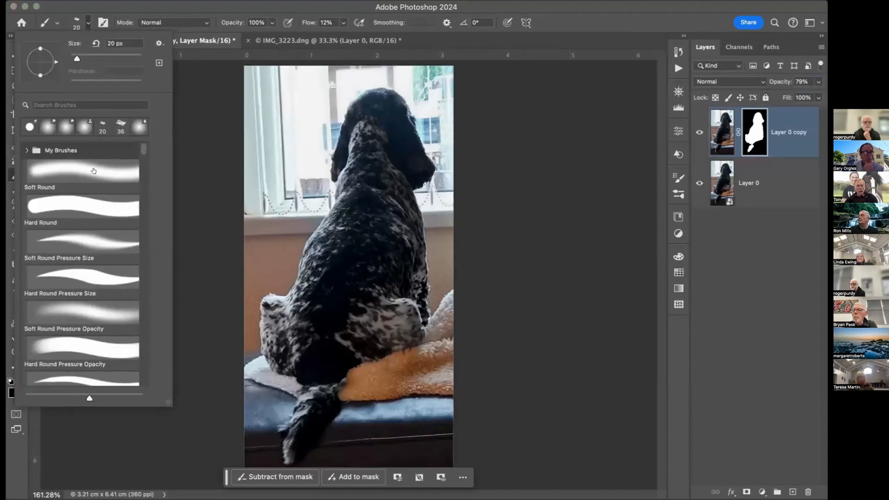
left_click(93, 170)
left_click_drag(71, 84, 136, 85)
Step: Paint in white on the Layer 0 copy's mask over the gap between the dog's body and tail, and hide Layer 0
left_click(322, 380)
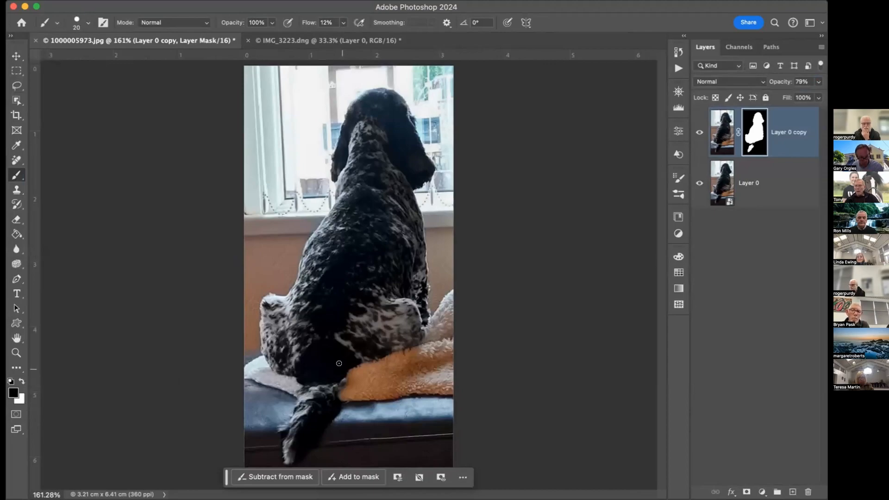
left_click(20, 381)
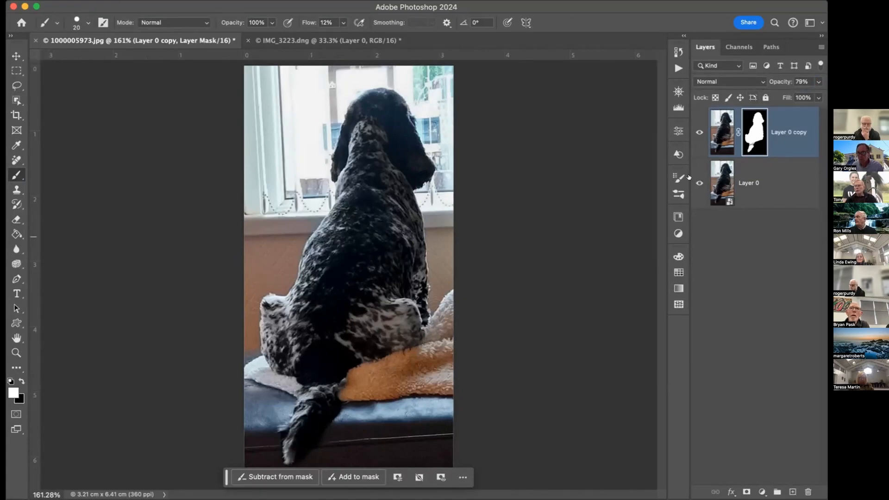
left_click(699, 183)
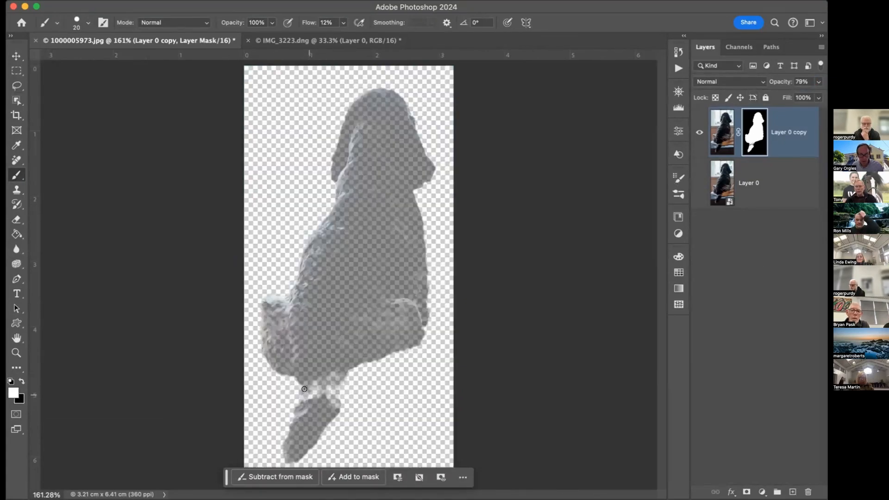
Step: Finish painting in the tail's base on the mask with brush Flow at 96%, and set the Layer 0 copy's opacity to 100%
left_click(317, 22)
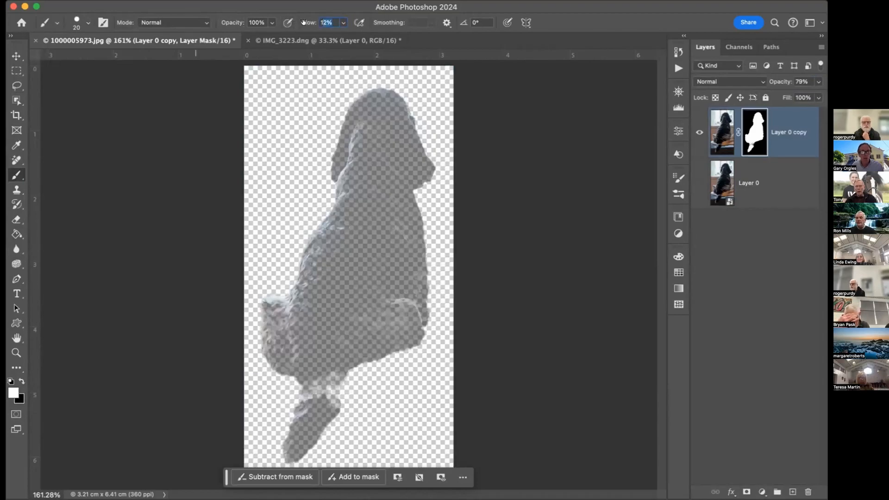
type("96")
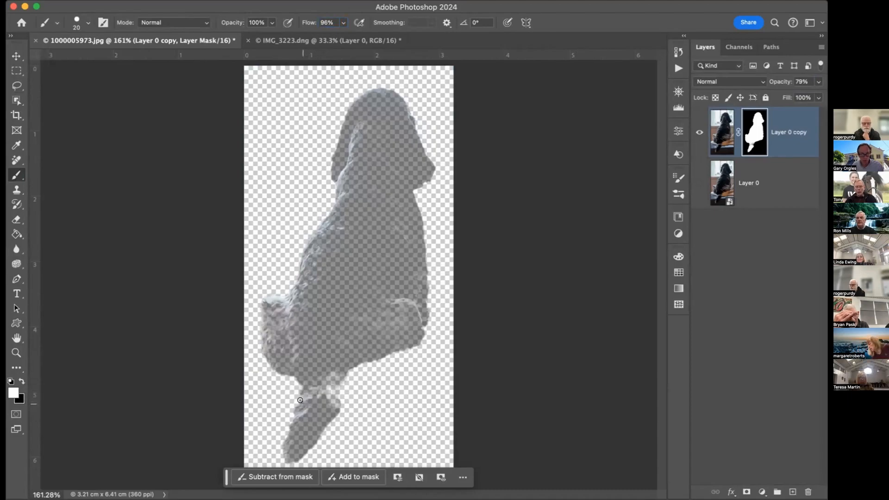
mouse_move(327, 385)
left_mouse_down()
mouse_move(332, 376)
mouse_move(332, 401)
mouse_move(329, 395)
left_mouse_up()
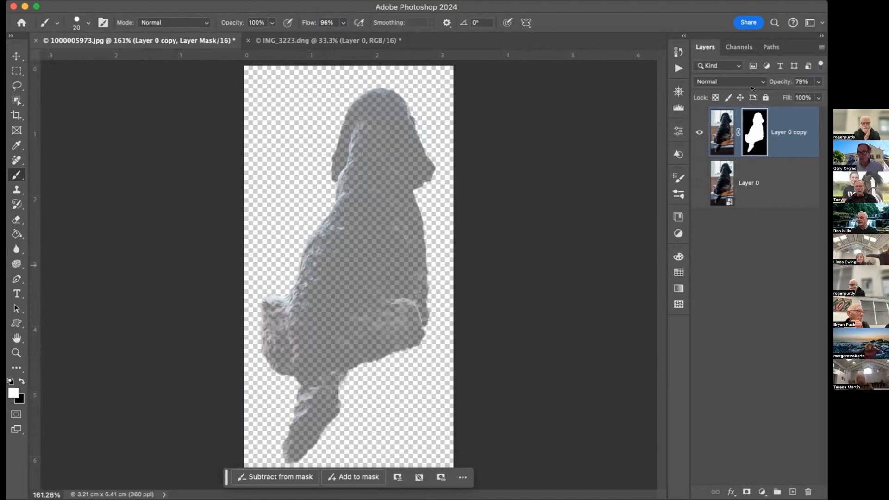
left_click_drag(781, 80, 787, 79)
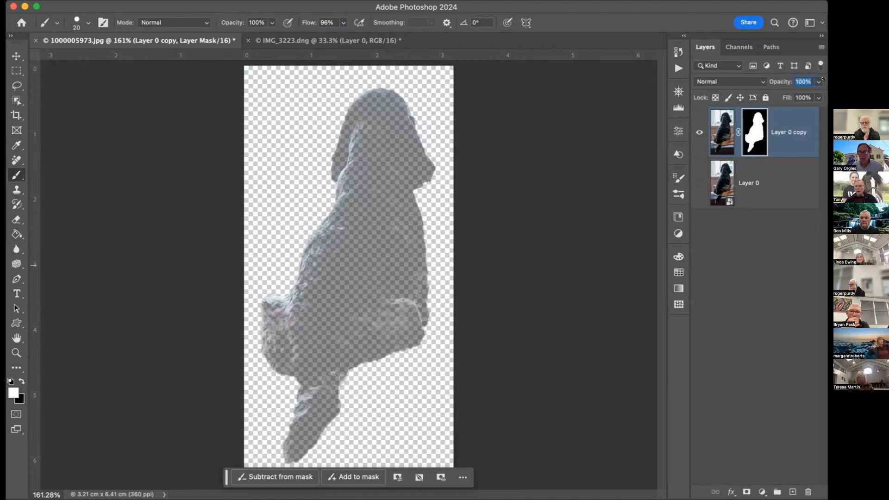
key("Return")
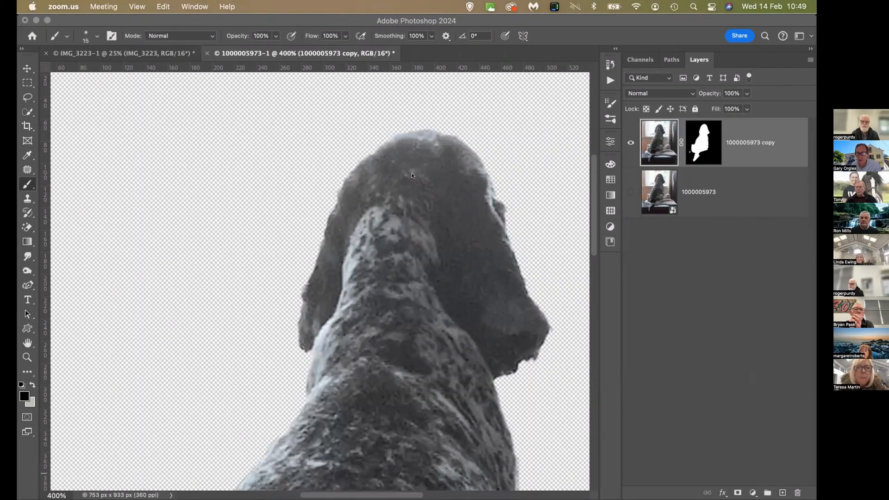
left_click(698, 137, "super")
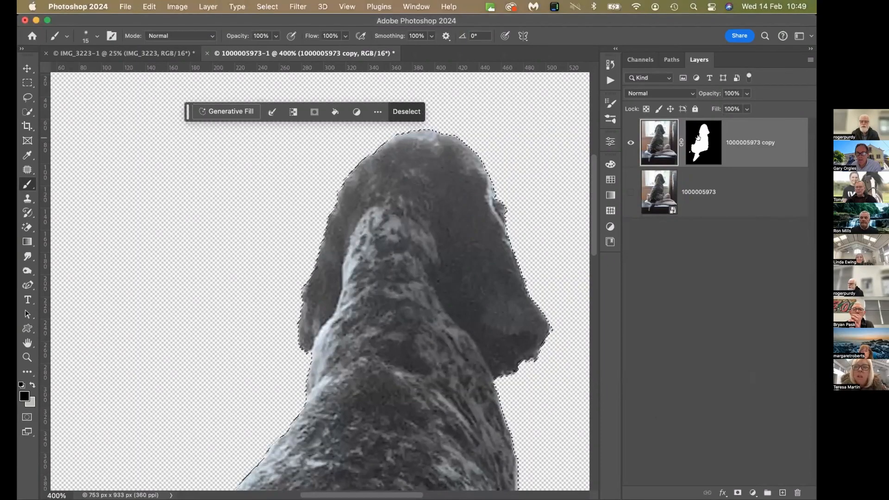
left_click(698, 137)
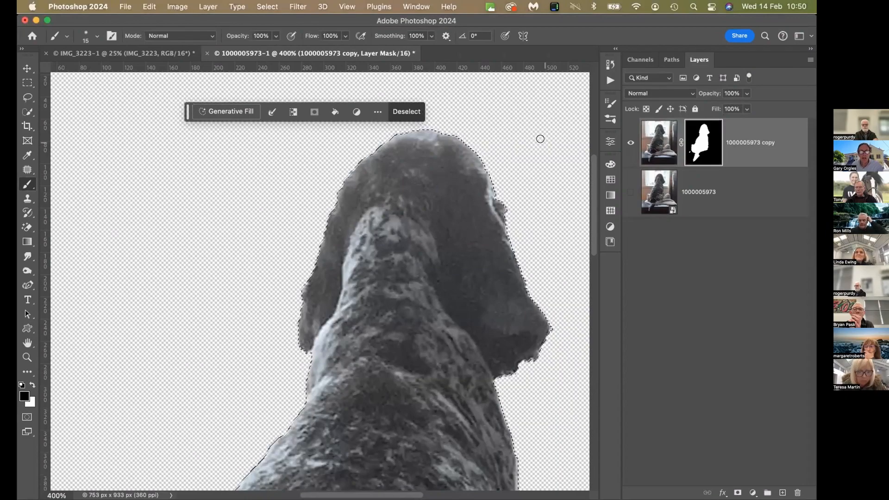
left_click(403, 112)
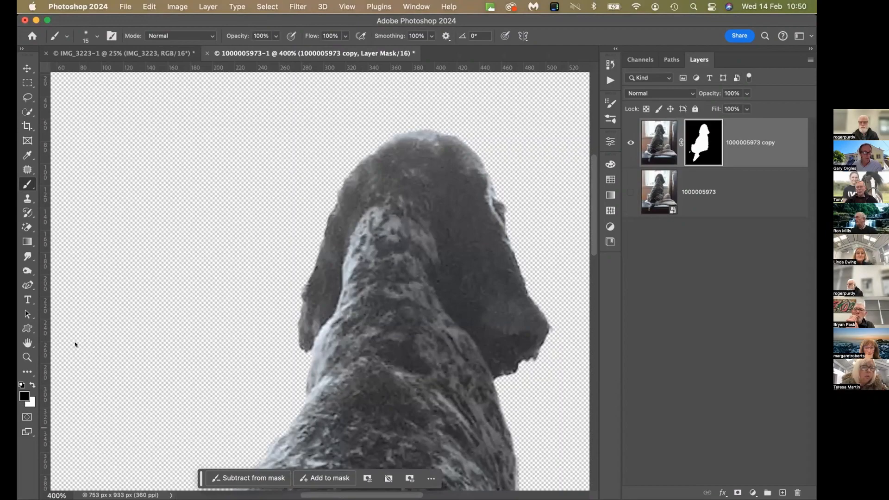
Step: Swap the foreground colour to white and choose the Soft Round Pressure Size brush with 100% hardness
left_click(32, 384)
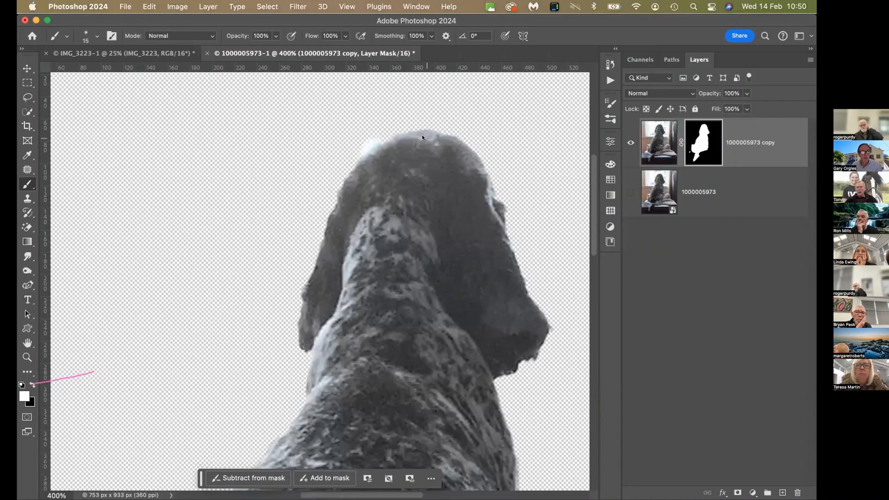
left_click(86, 38)
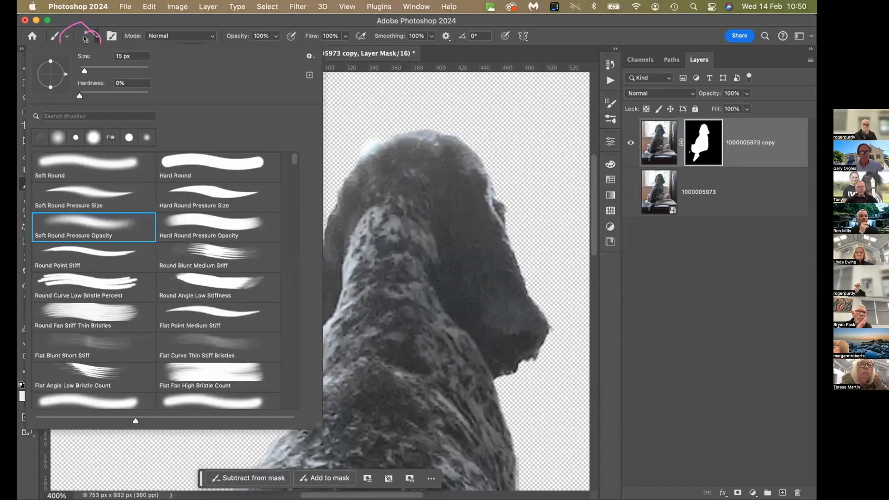
left_click(93, 184)
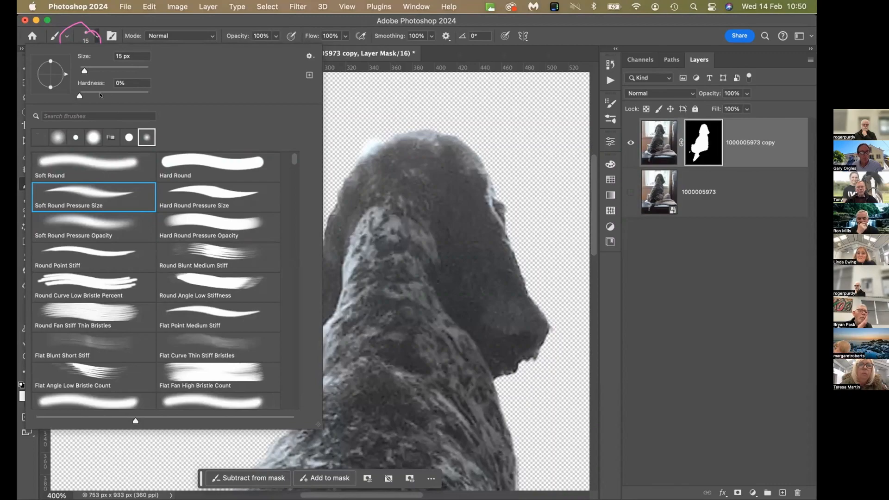
left_click_drag(79, 95, 105, 95)
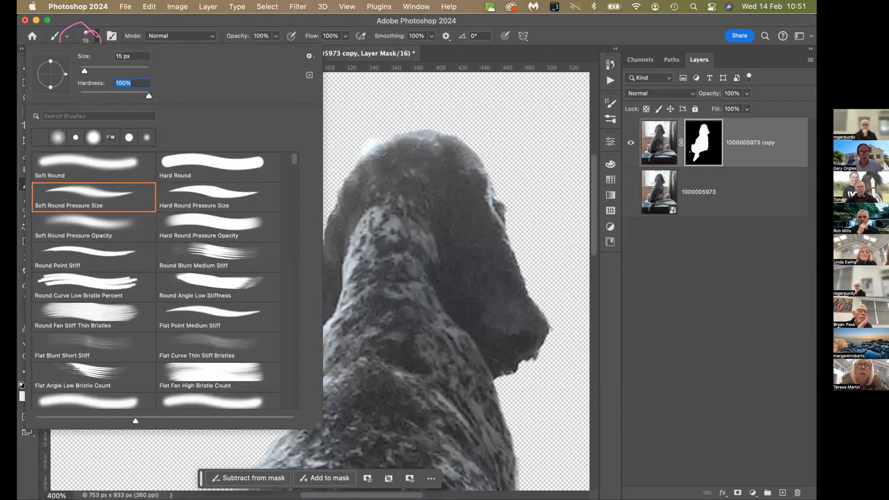
left_click(364, 151)
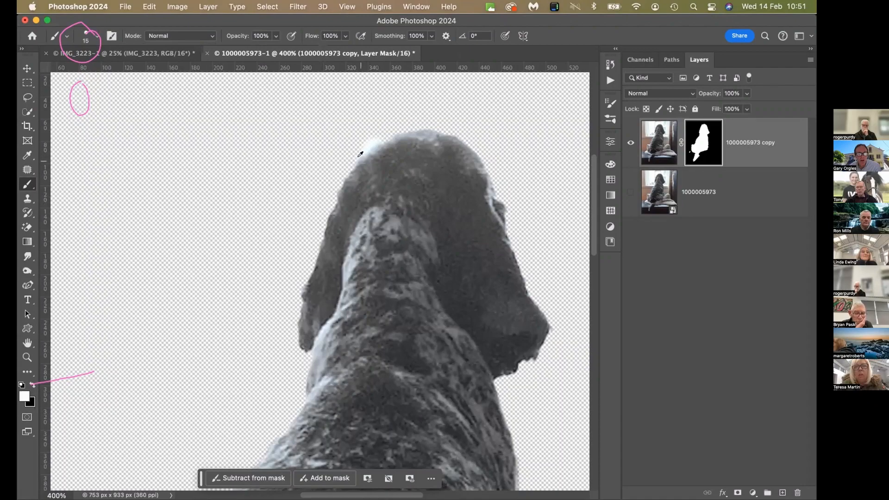
Step: Swap the foreground colour to black and paint out the bright background patch beside the top of the dog's head on the mask
left_click(360, 154, "alt")
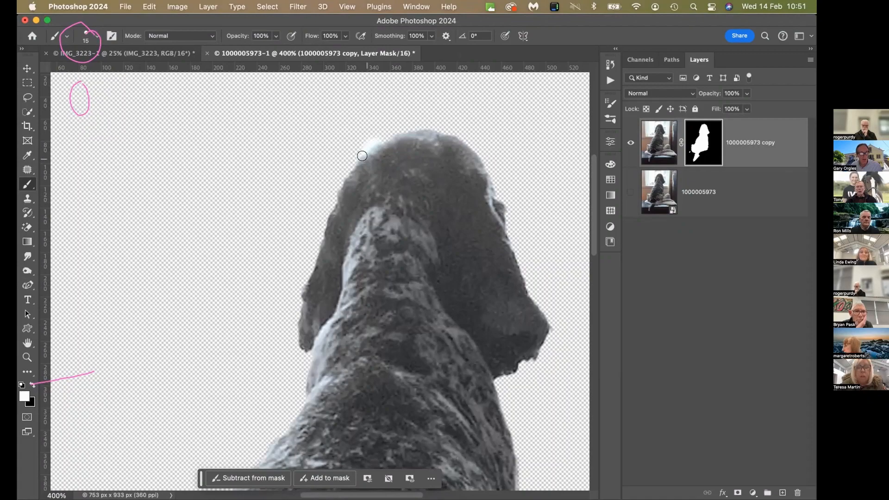
key("x")
key("x")
key("x")
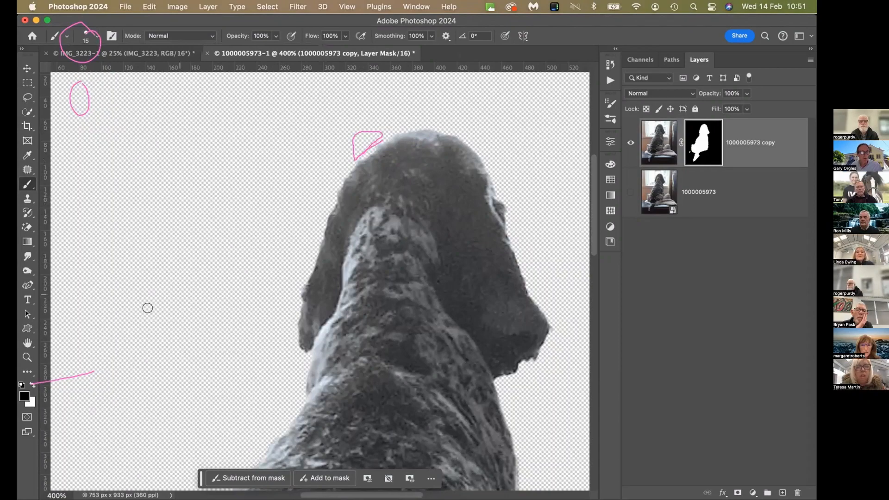
Step: Paint a white patch on the mask beside the dog's hindquarters, and swap to black to paint over it
left_click(31, 383)
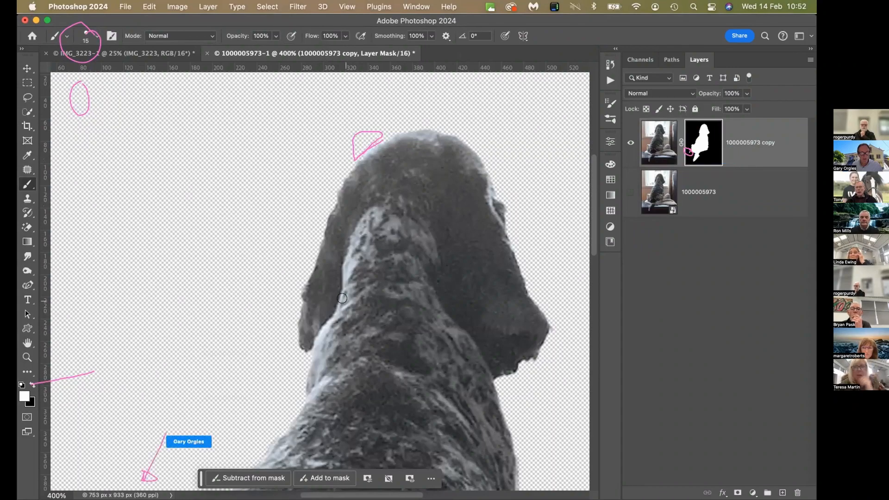
scroll(342, 298, "down", 5)
scroll(341, 298, "left", 3)
scroll(341, 298, "down", 5)
scroll(341, 298, "left", 2)
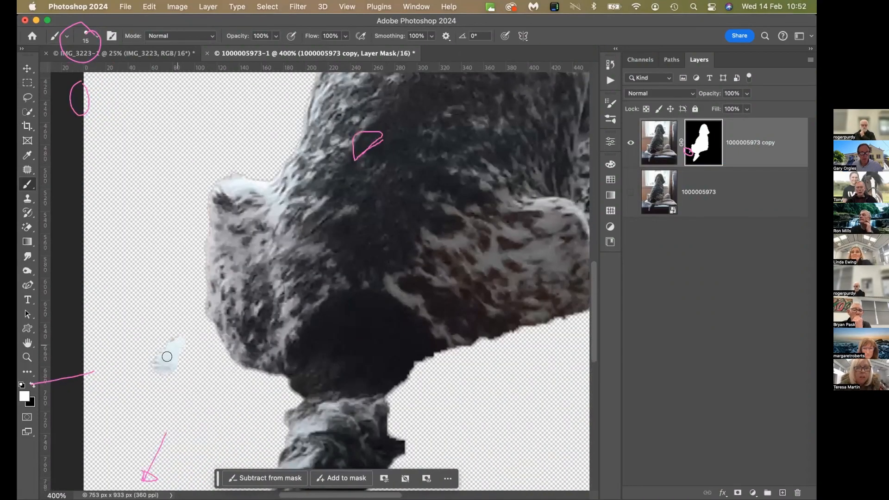
key("x")
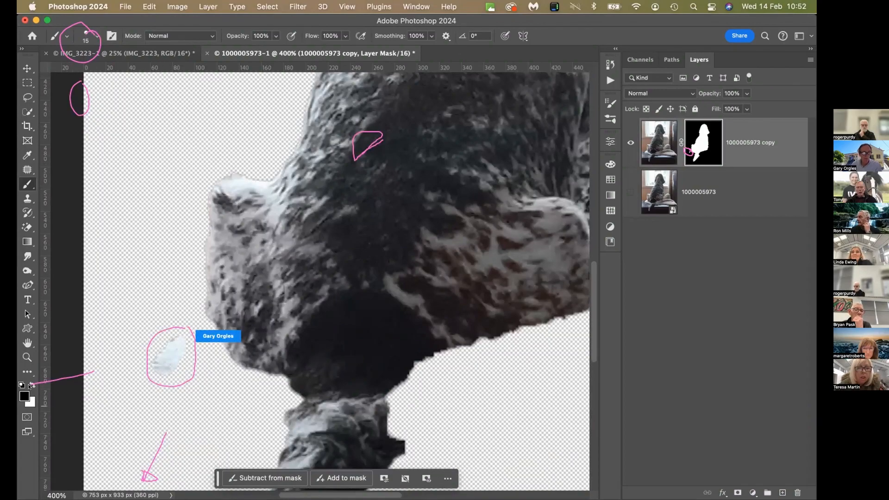
mouse_move(146, 333)
left_mouse_down()
mouse_move(150, 374)
mouse_move(157, 348)
mouse_move(149, 381)
mouse_move(166, 339)
left_mouse_up()
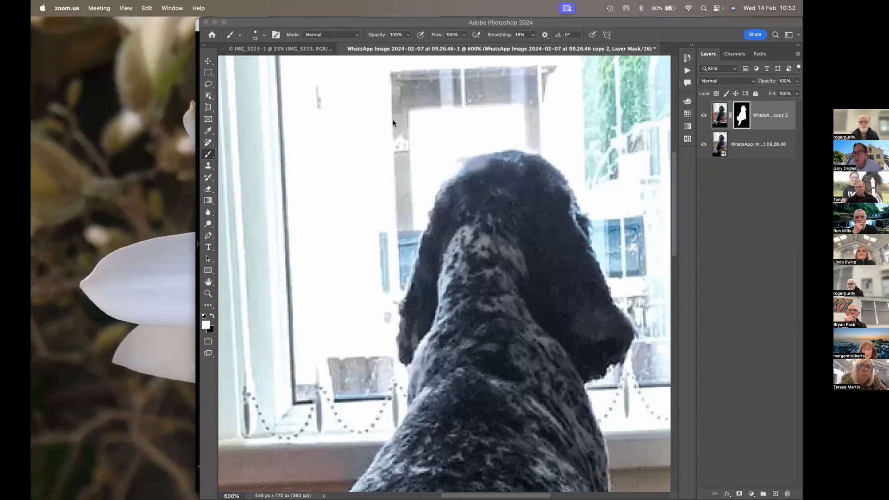
Step: In the WhatsApp Image document, hide the original image layer and swap the foreground and background colours
left_click(422, 49)
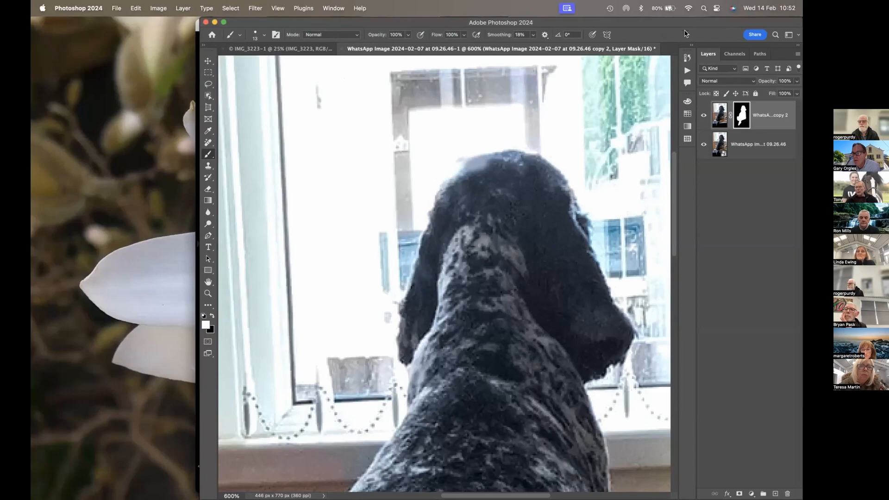
left_click(702, 145)
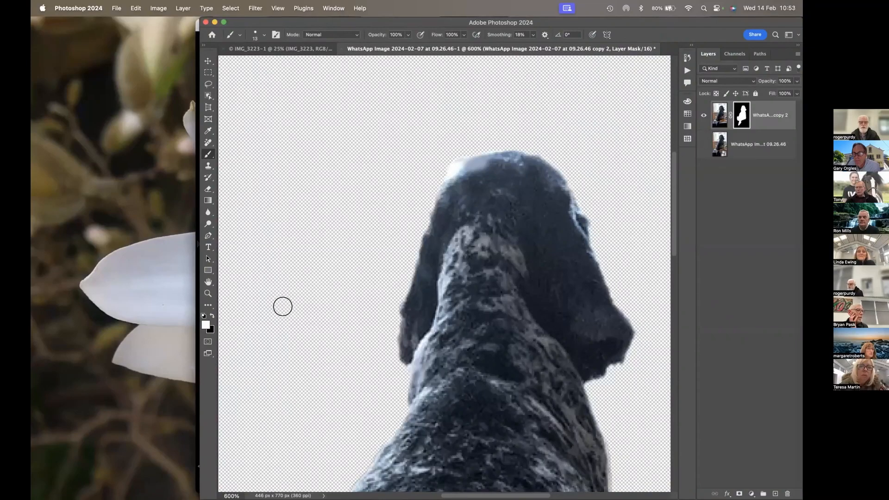
left_click(211, 329)
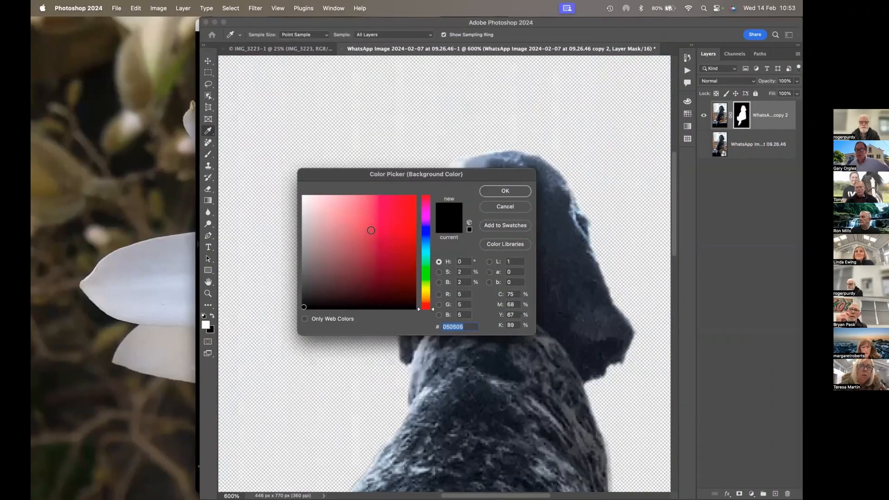
left_click(505, 191)
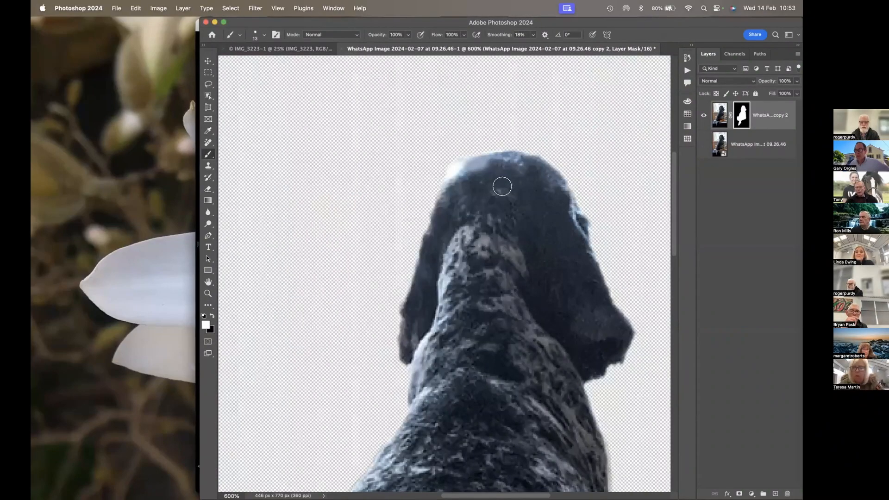
left_click(210, 315)
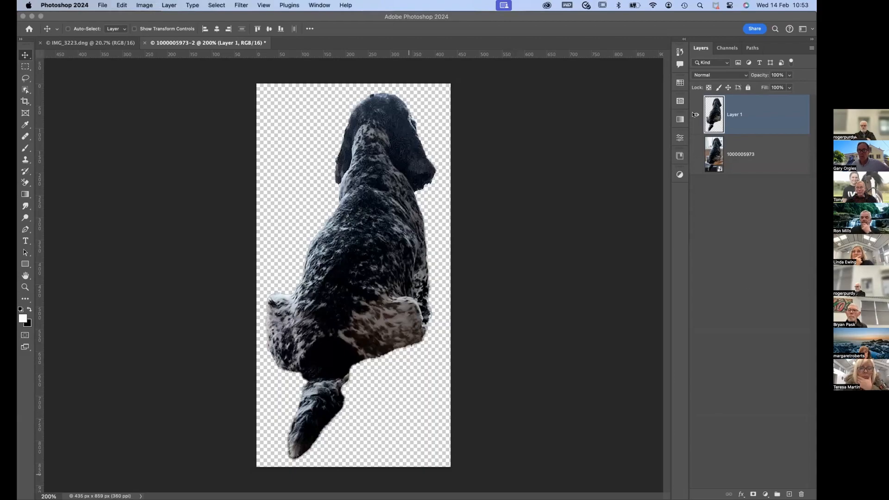
left_click(694, 115)
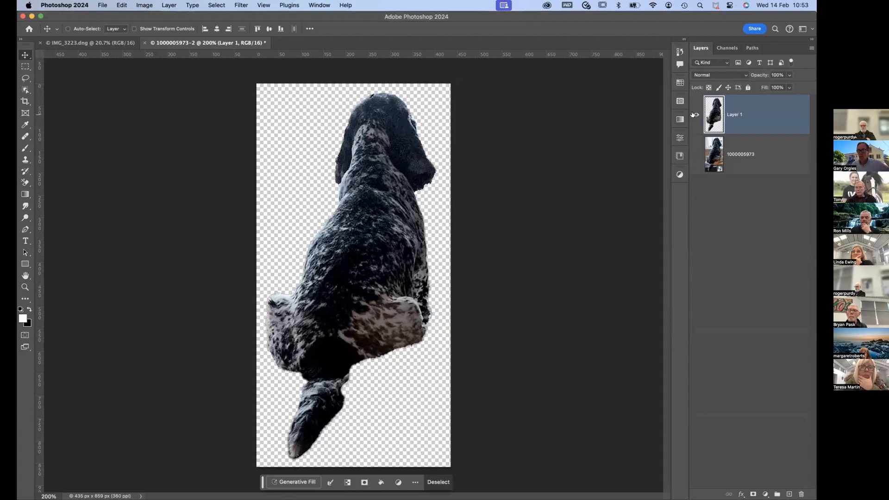
left_click(695, 155)
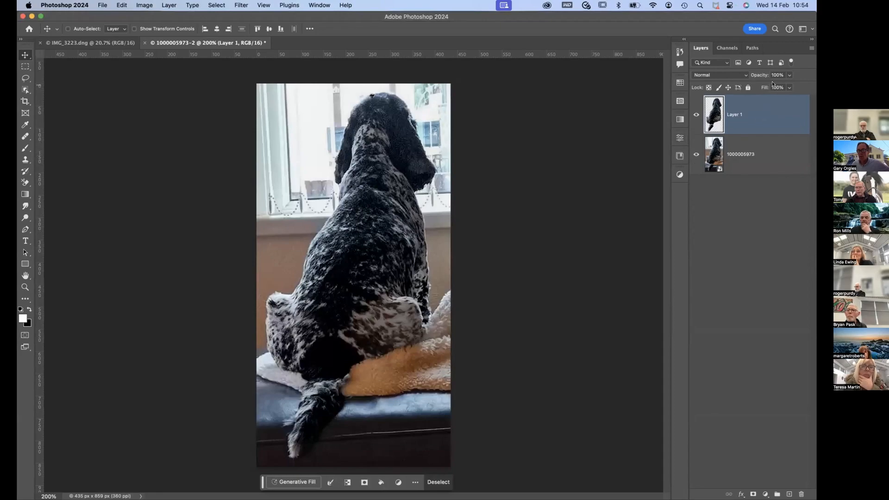
right_click(769, 112)
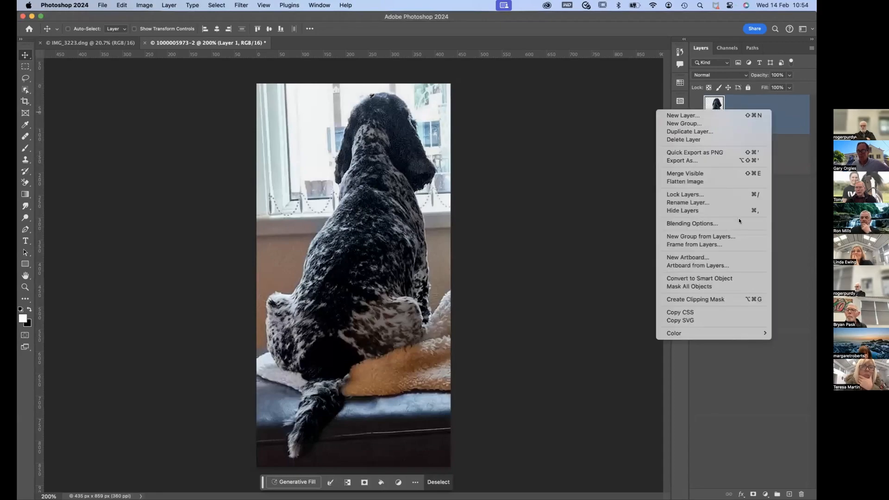
left_click(795, 114)
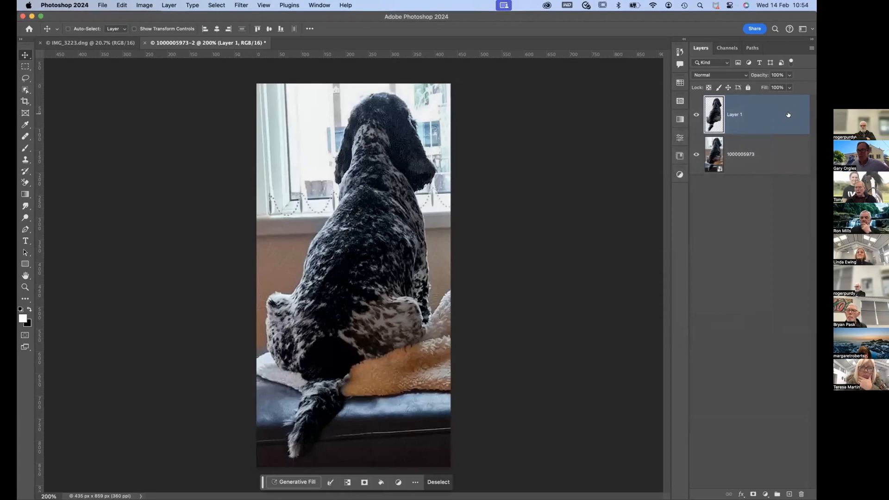
left_click_drag(789, 114, 801, 494)
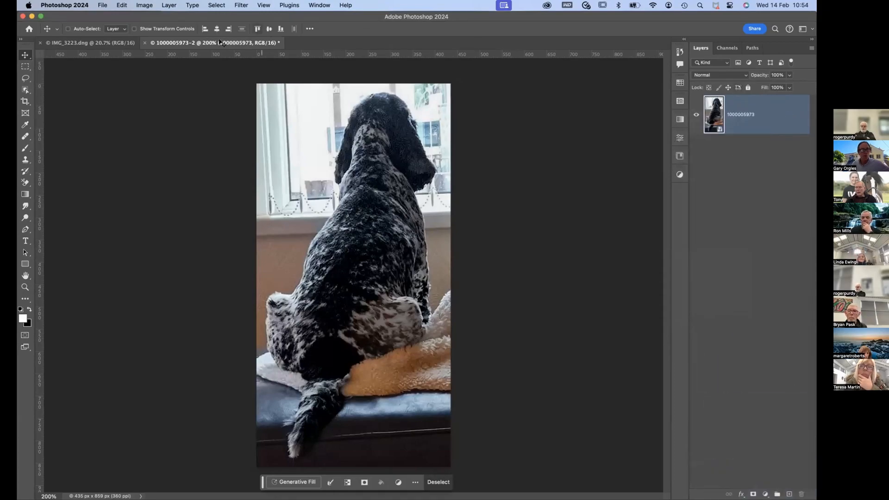
Step: Open Select and Mask from the Object Selection Tool and set the view mode to Overlay
left_click(26, 89)
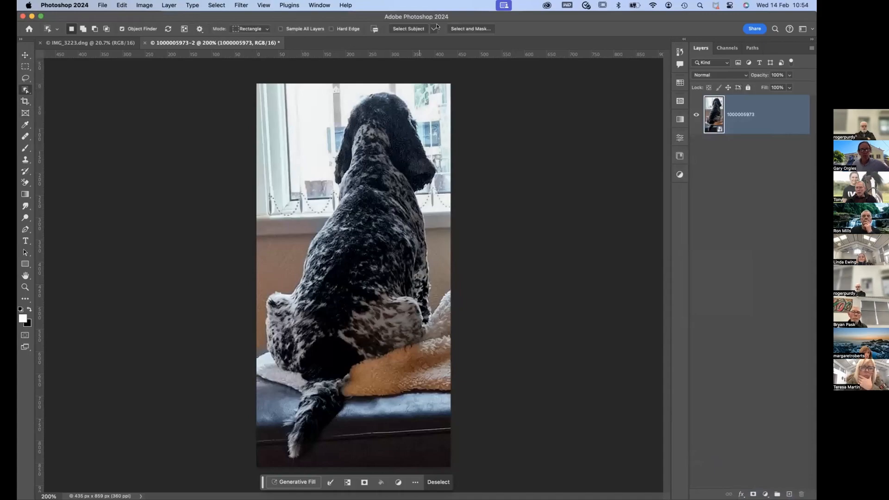
left_click(465, 26)
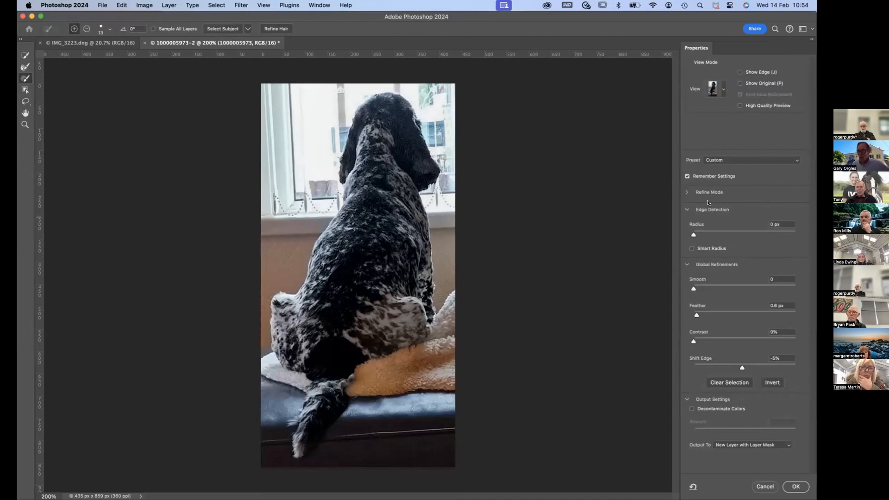
left_click(721, 90)
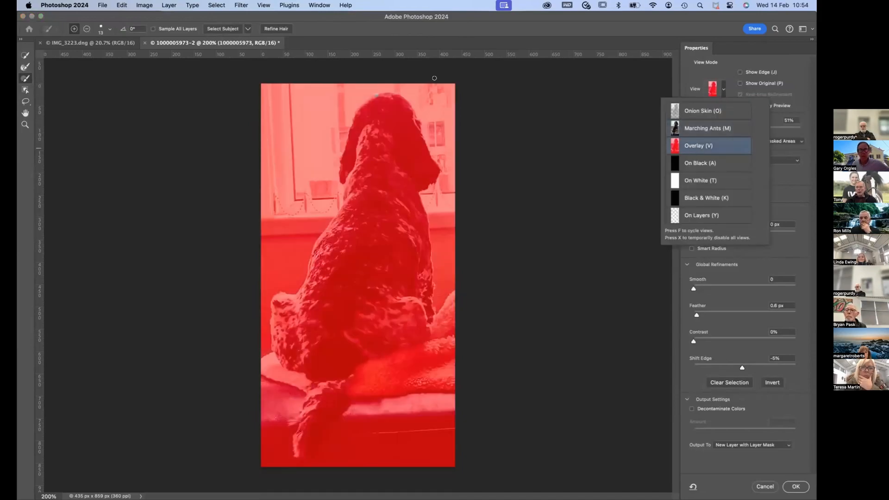
Step: Select the dog with Select Subject, discarding the current selection, and output it to a New Layer with Layer Mask
left_click(218, 28)
left_click(218, 28)
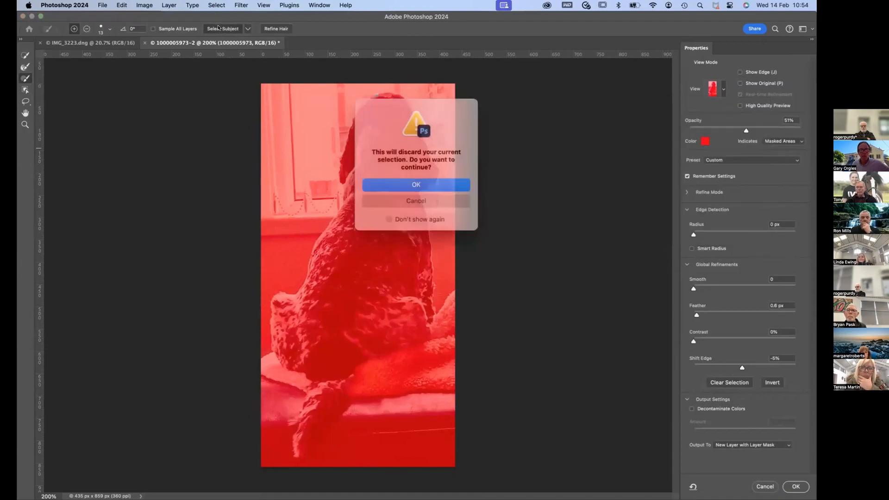
left_click(423, 183)
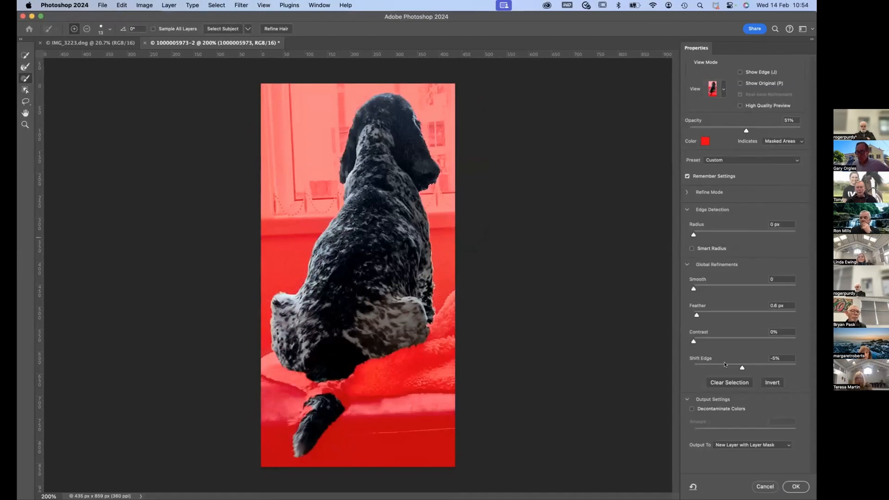
left_click(796, 486)
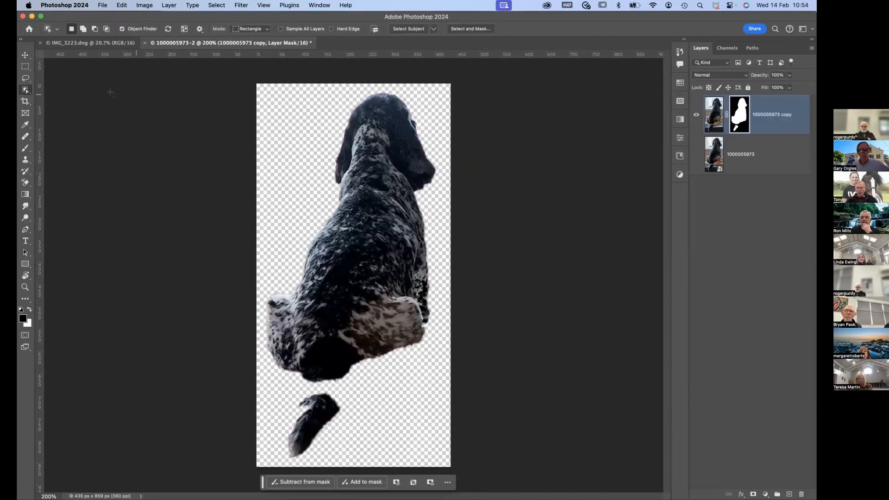
left_click(27, 171)
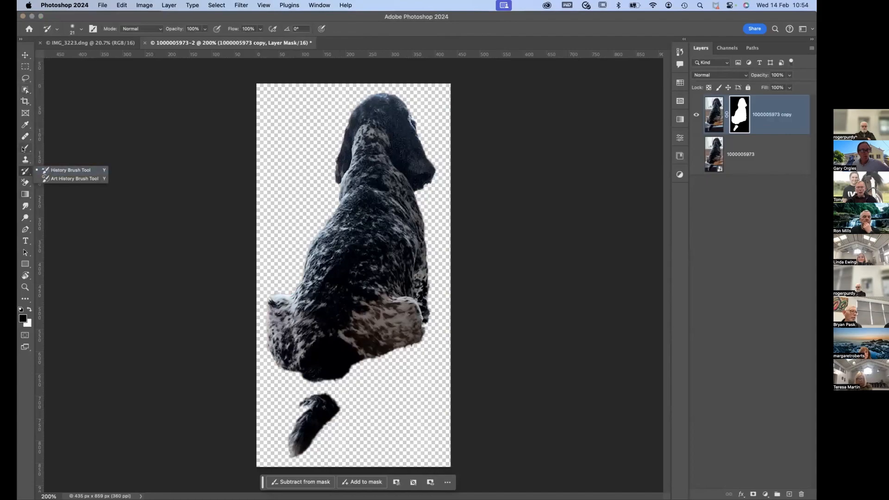
left_click(23, 149)
left_click(56, 148)
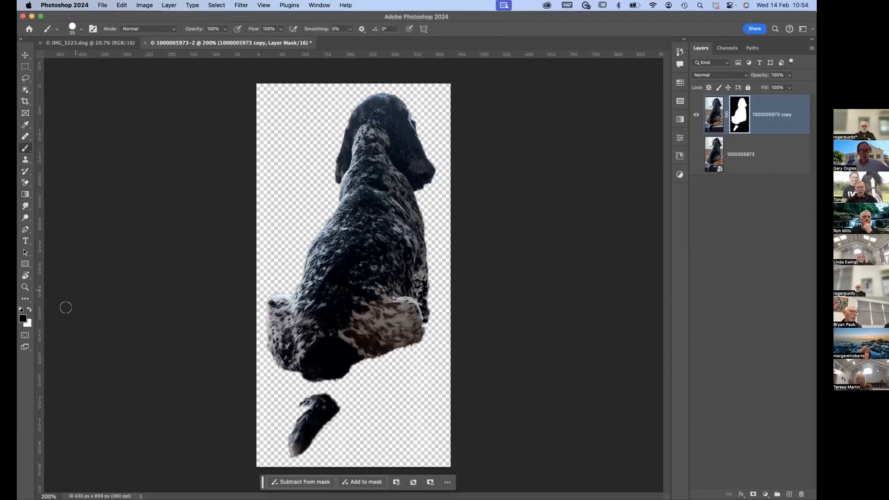
left_click(28, 321)
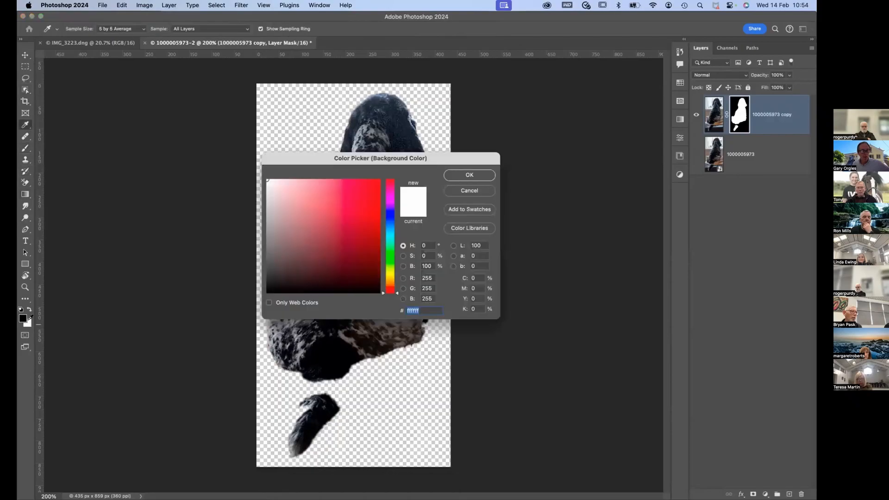
left_click(466, 190)
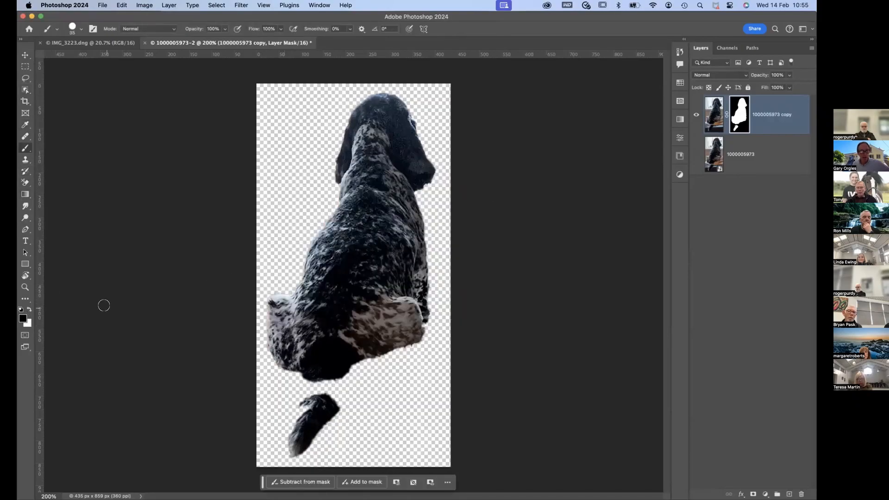
Step: Make white the foreground colour and paint on the layer mask between the dog's body and tail to restore the gap
left_click(28, 308)
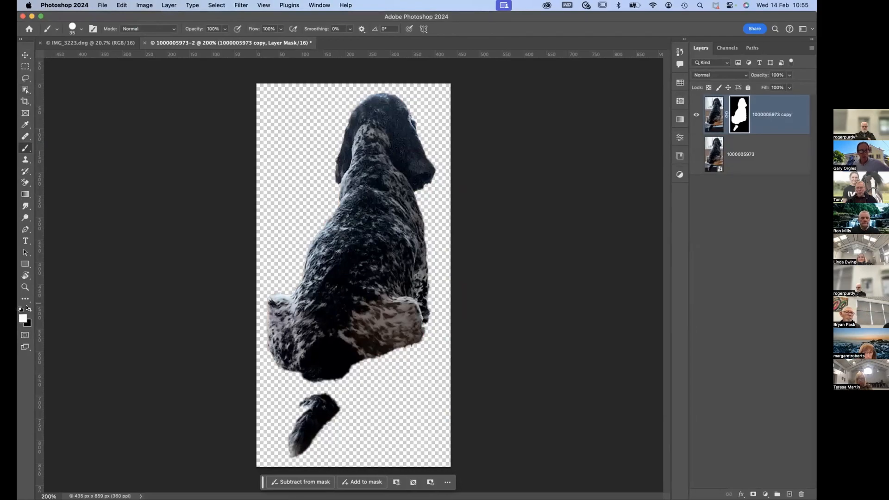
mouse_move(310, 375)
left_mouse_down()
mouse_move(298, 421)
mouse_move(325, 373)
mouse_move(329, 382)
mouse_move(338, 370)
mouse_move(324, 406)
left_mouse_up()
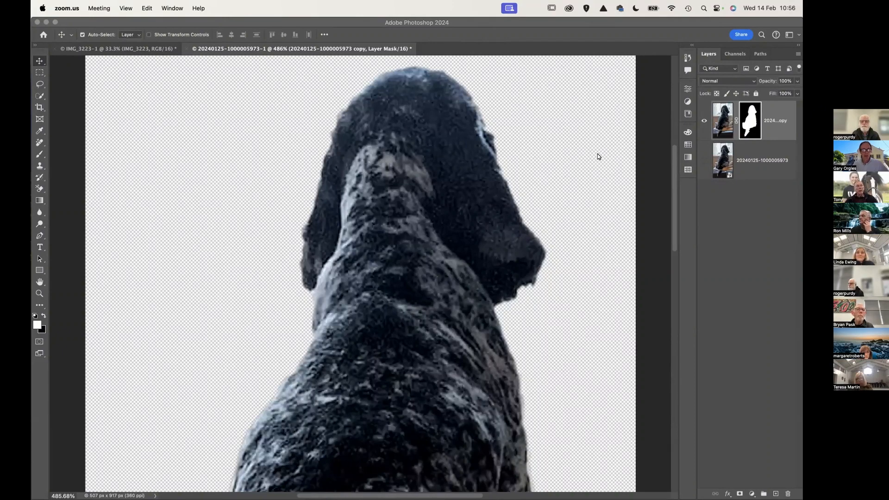
Step: Try moving the masked dog layer around within its own document, and undo the move
left_click(371, 267)
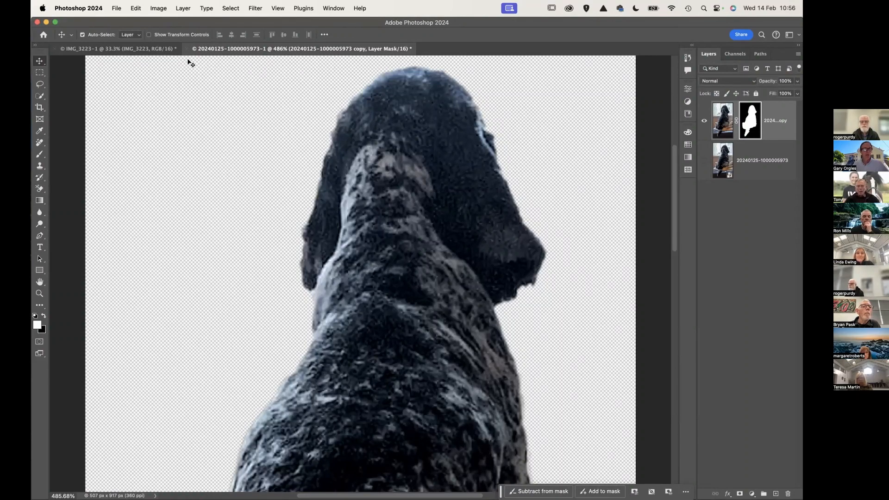
left_click_drag(190, 60, 121, 93)
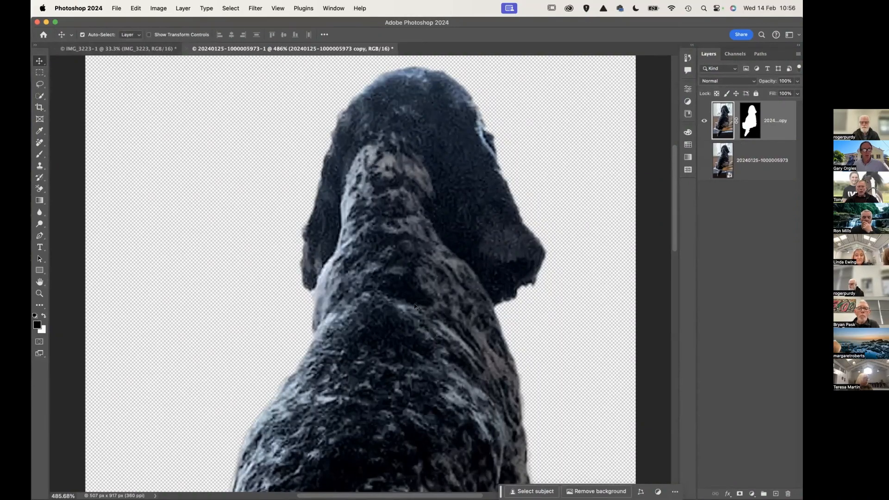
left_click_drag(416, 306, 594, 321)
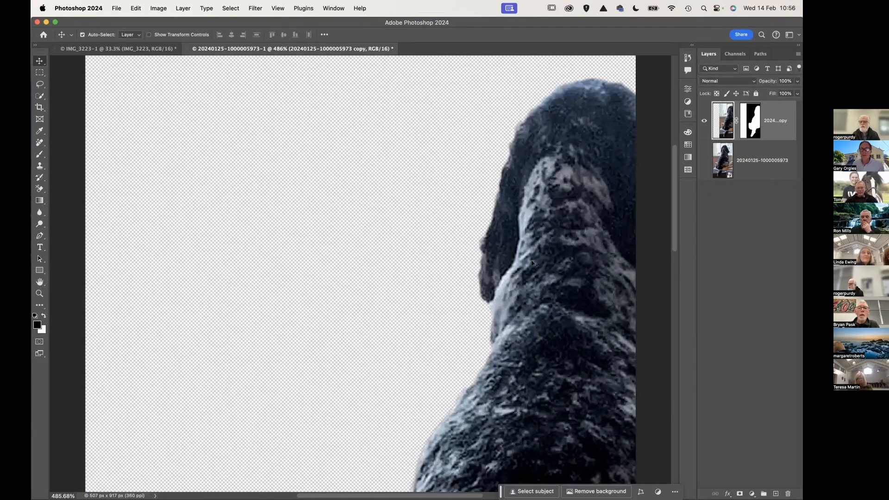
left_click_drag(531, 262, 310, 221)
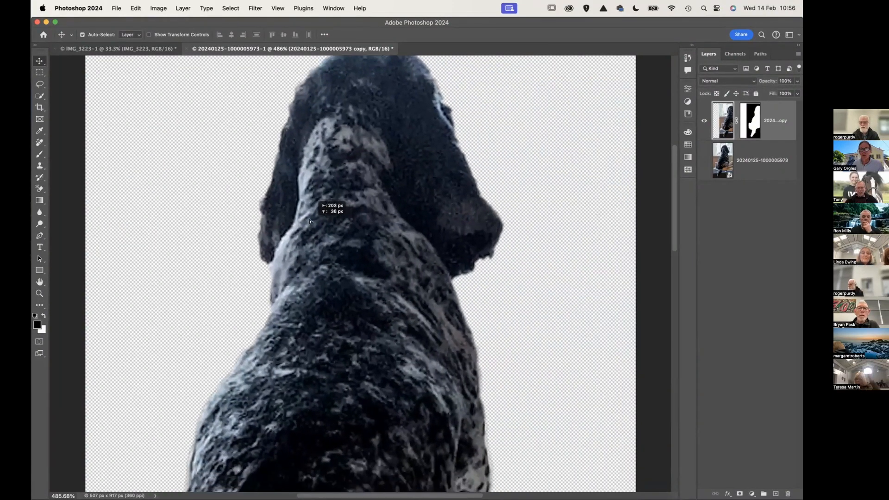
left_click(170, 212)
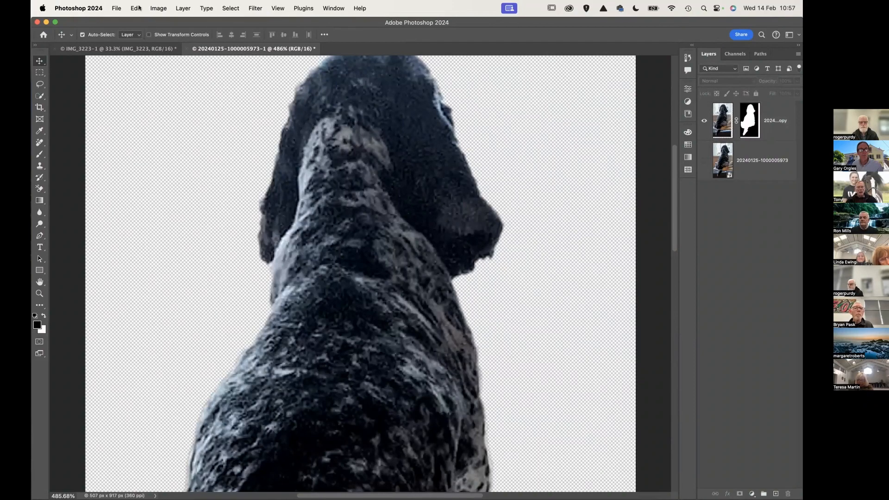
left_click(136, 8)
left_click(142, 22)
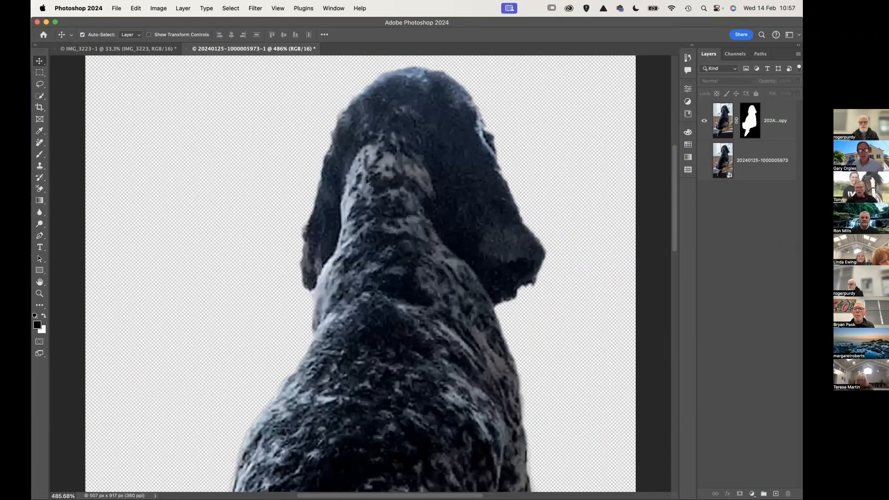
Step: Try copying the masked dog layer into the IMG_3223-1 document, and undo the change in the source document
left_click_drag(368, 182, 147, 46)
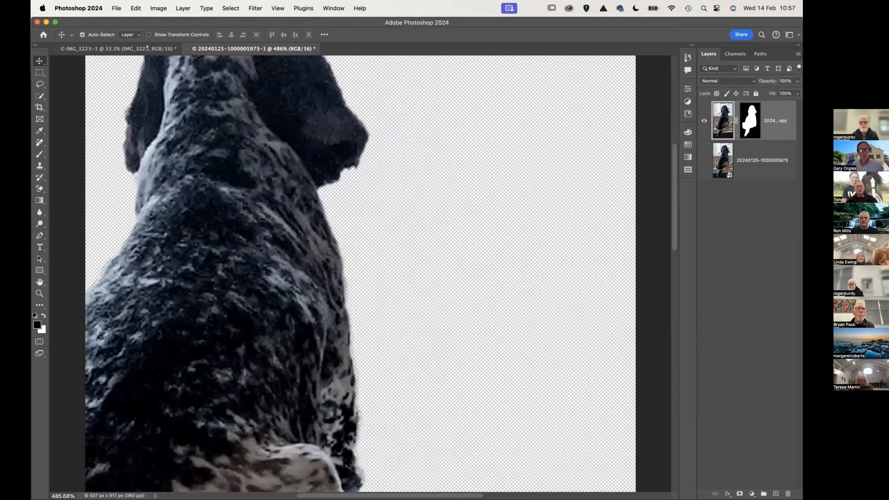
left_click(146, 46)
left_click_drag(334, 185, 358, 311)
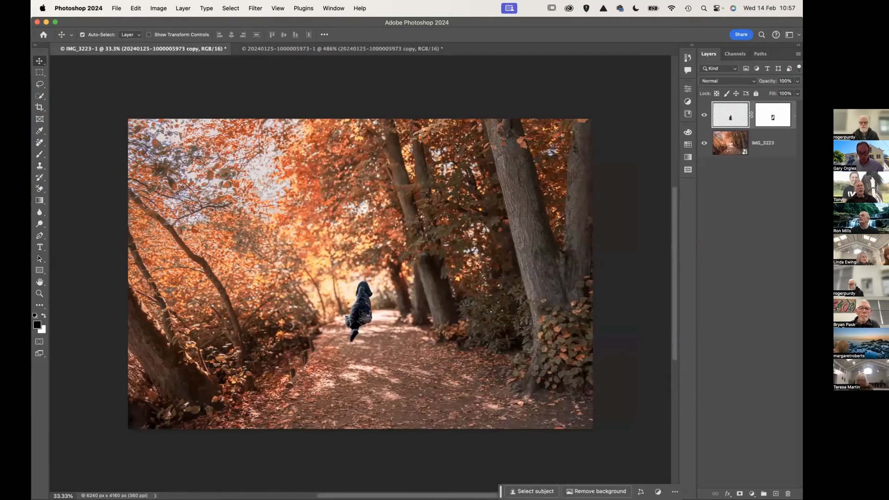
key("super+z")
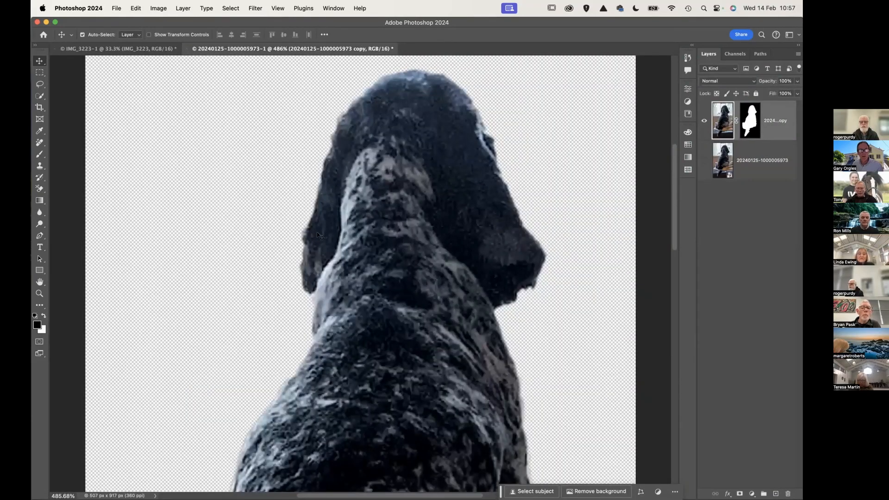
Step: Copy the masked dog layer into the IMG_3223-1 document and place the dog on the left side of the leafy path
scroll(360, 235, "right", 1)
scroll(360, 235, "left", 1)
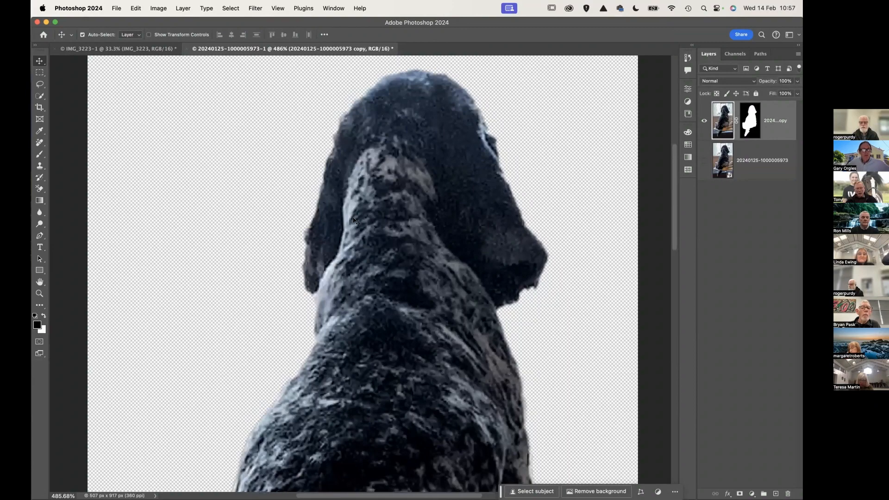
left_click_drag(274, 194, 314, 322)
left_click_drag(392, 310, 377, 321)
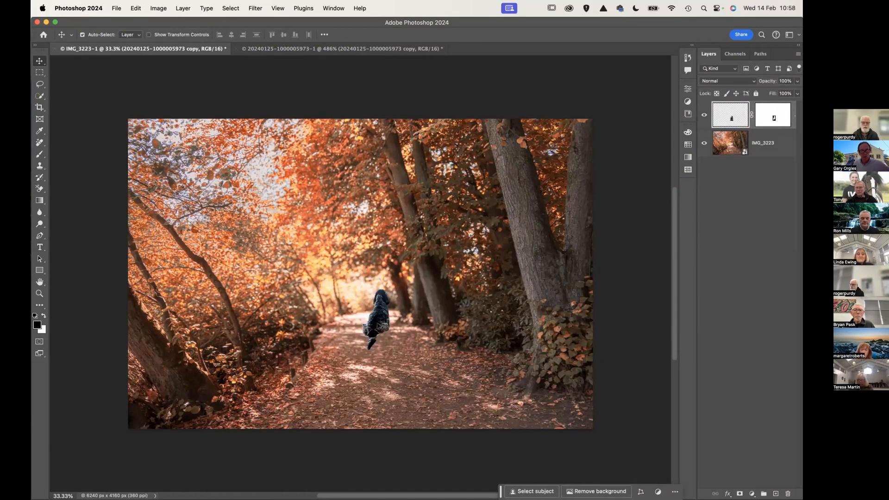
left_click_drag(357, 303, 325, 369)
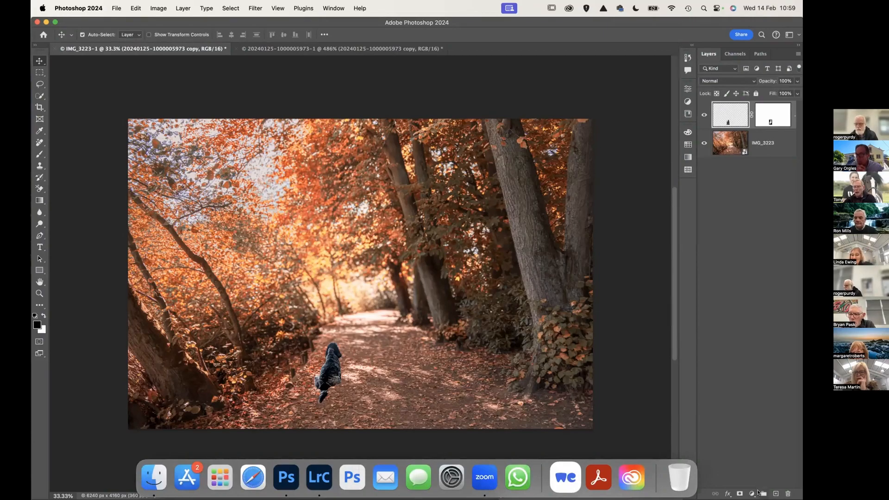
Step: Create a new layer group above the dog layer and rename it Dog
key("super+g")
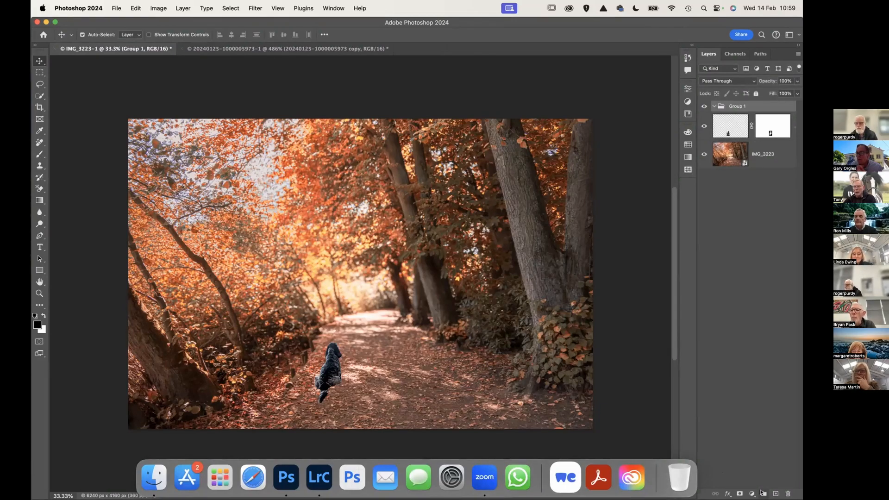
double_click(736, 106)
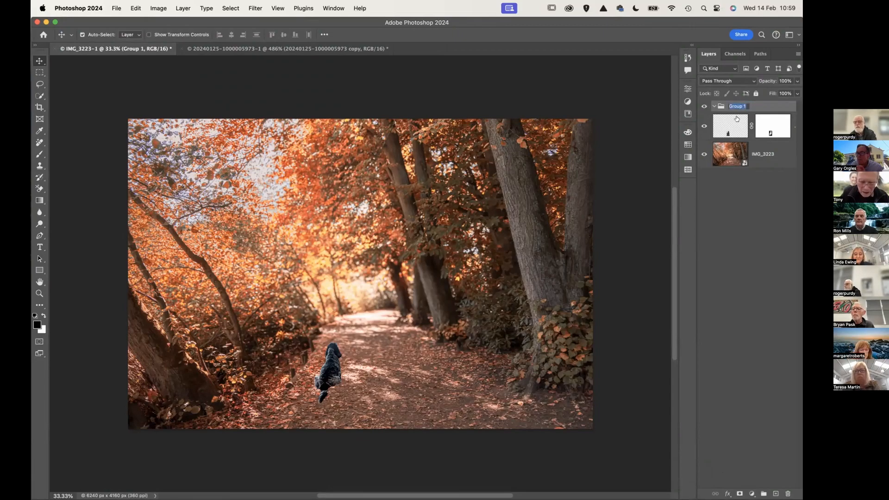
type("D")
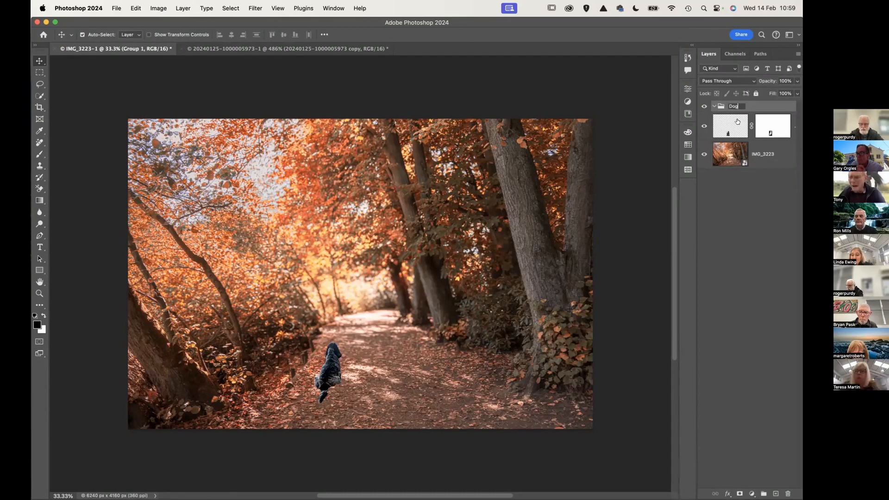
type("og")
key("Return")
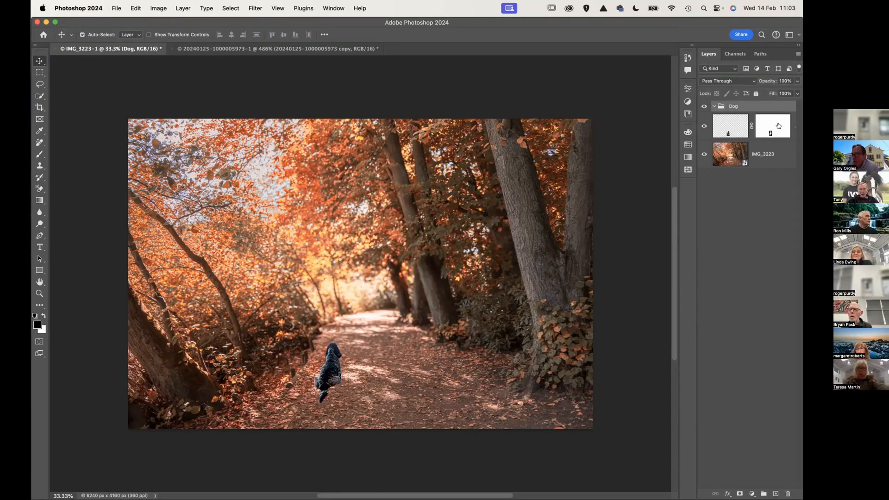
Step: Try moving the dog layer's mask onto the Dog group, and undo it
left_click_drag(778, 126, 774, 107)
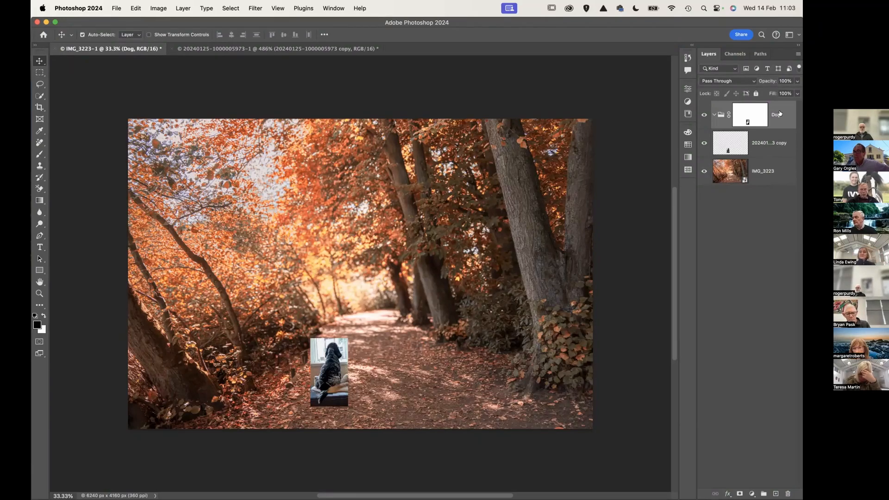
key("super+z")
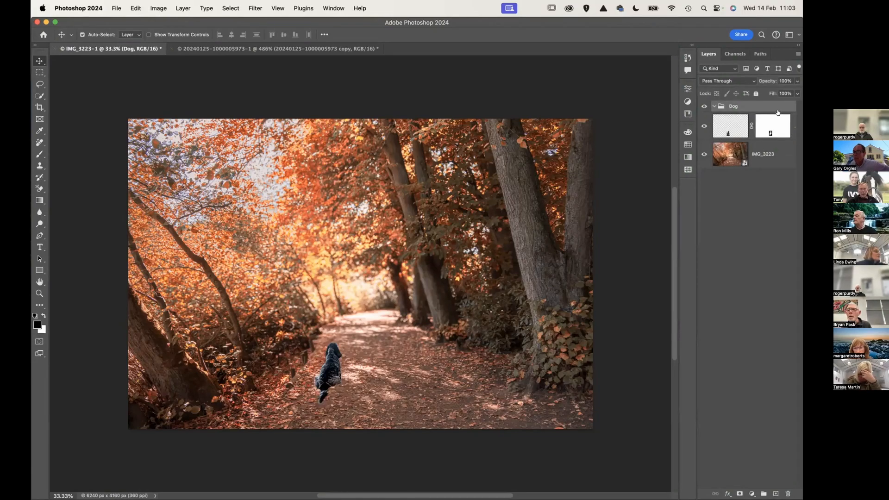
Step: Put the masked dog layer inside the Dog group and collapse the group
mouse_move(733, 121)
left_mouse_down()
mouse_move(733, 107)
mouse_move(733, 118)
left_mouse_up()
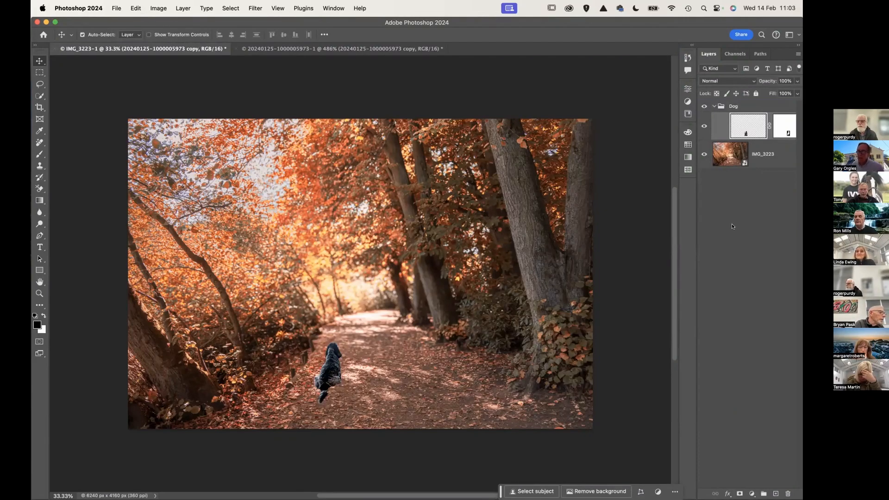
left_click(712, 106)
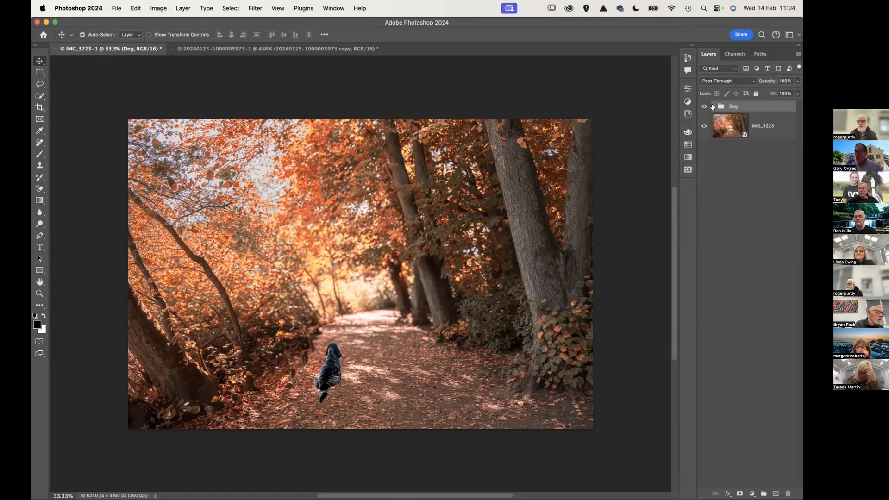
left_click(713, 107)
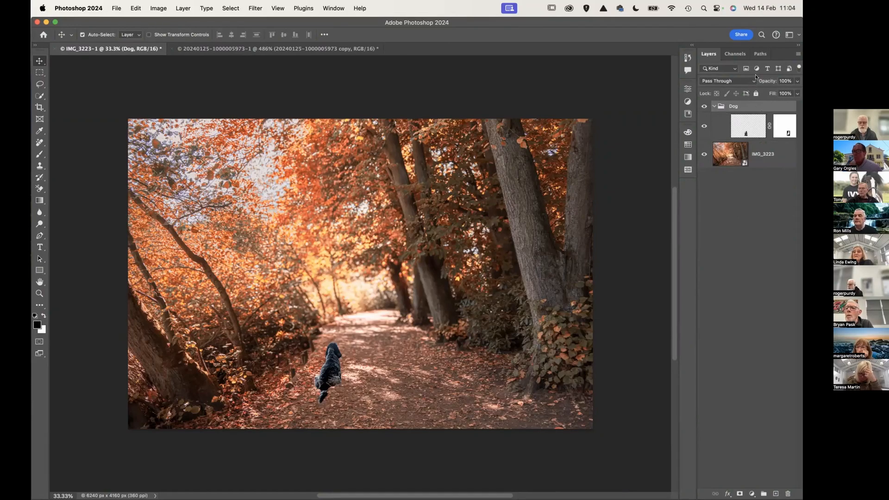
scroll(221, 119, "up", 5)
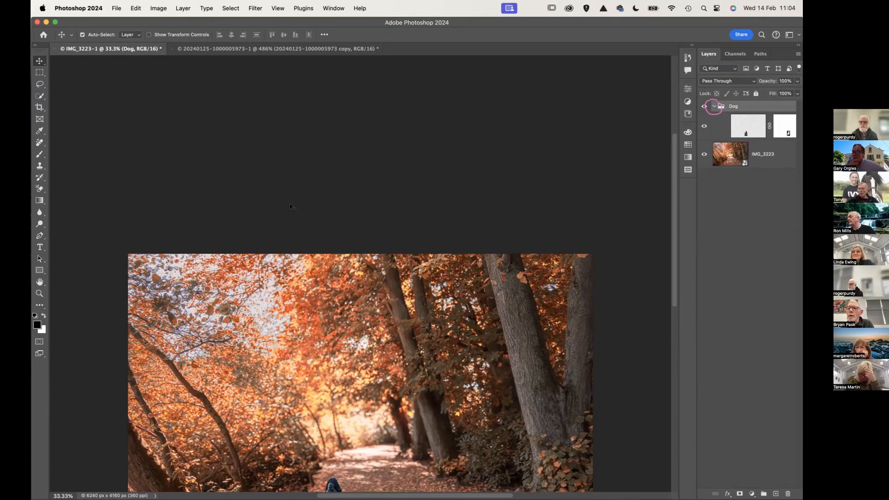
left_click(714, 107)
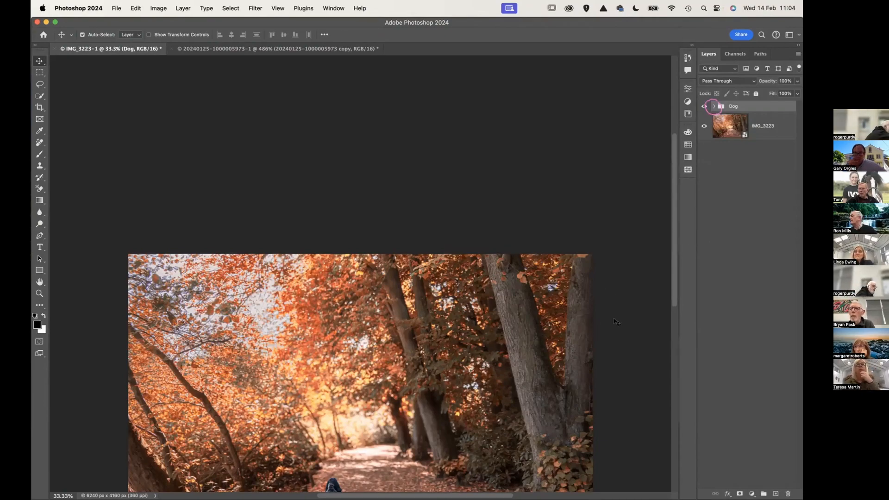
scroll(616, 322, "up", 1)
scroll(615, 321, "down", 5)
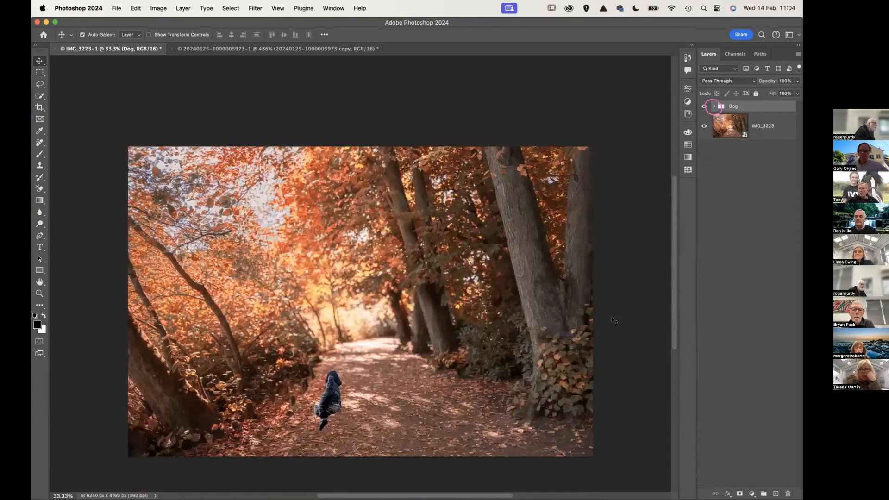
scroll(614, 320, "down", 1)
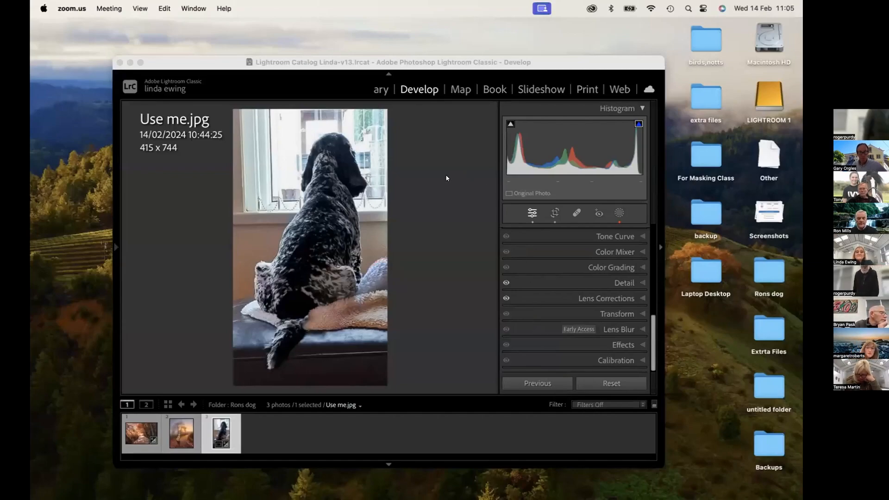
Step: Switch to Photoshop (Beta) and undo the mask link changes and the layer mask added to the dog group
mouse_move(316, 493)
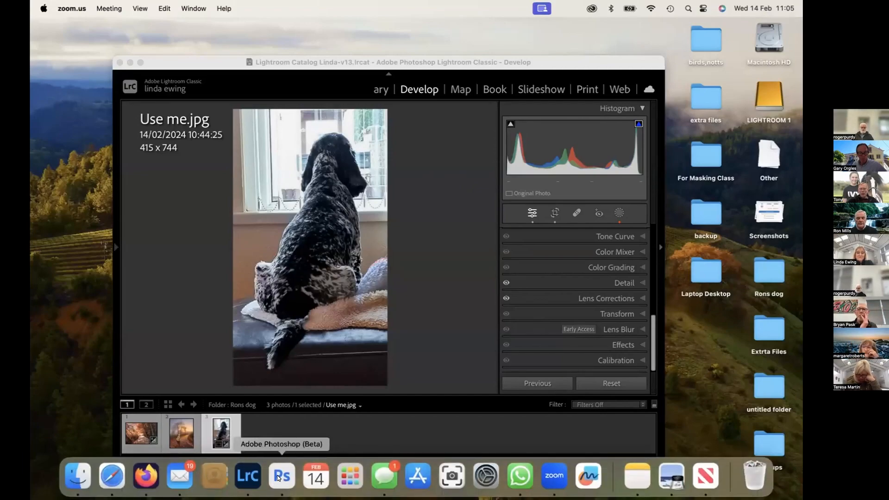
left_click(278, 478)
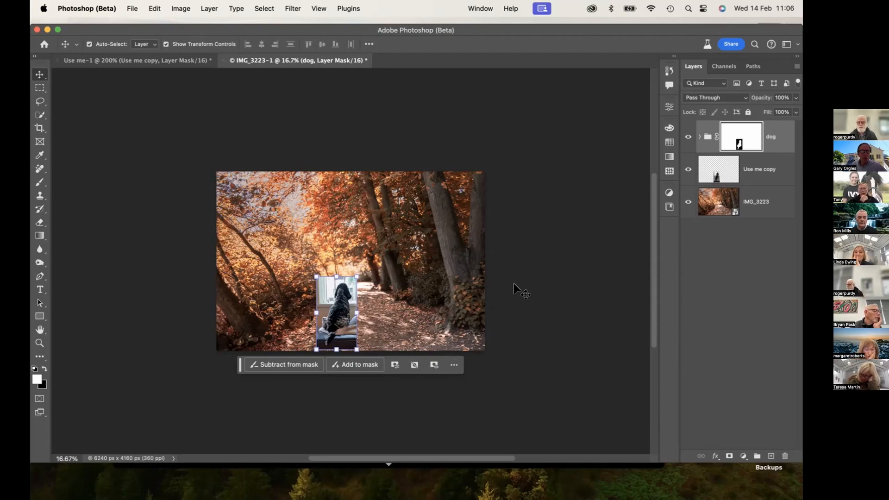
left_click(154, 11)
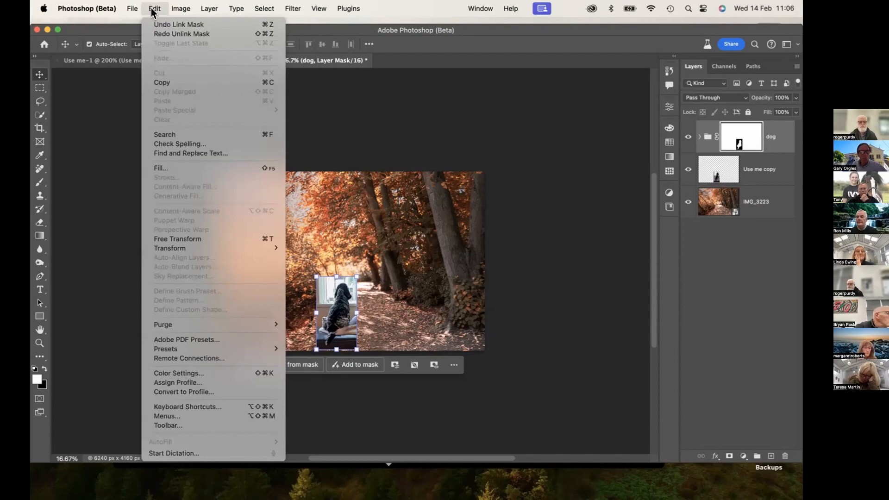
left_click(170, 24)
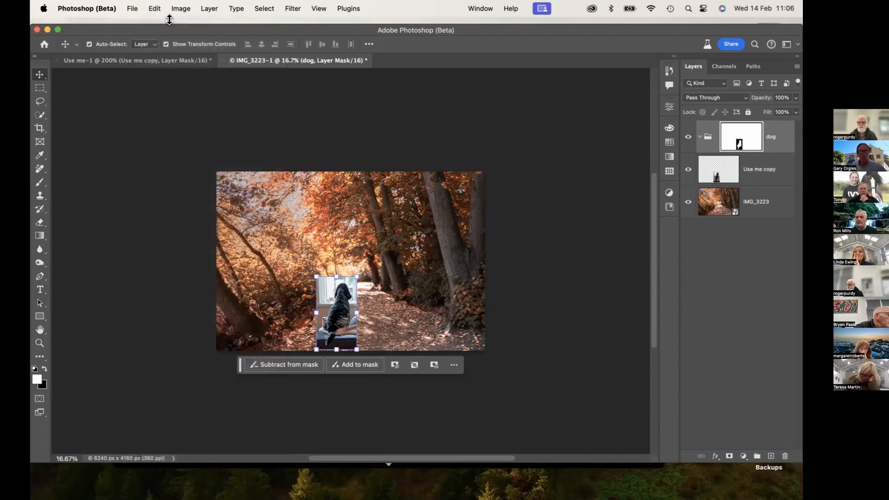
left_click(154, 9)
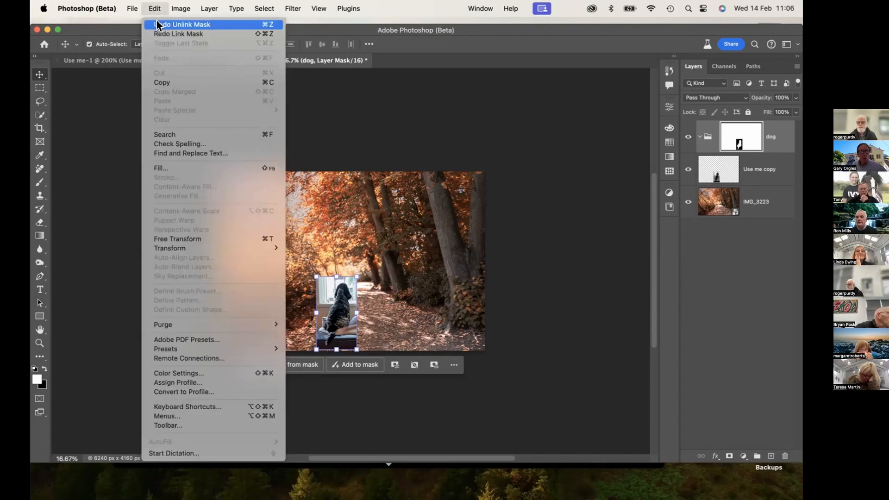
left_click(158, 25)
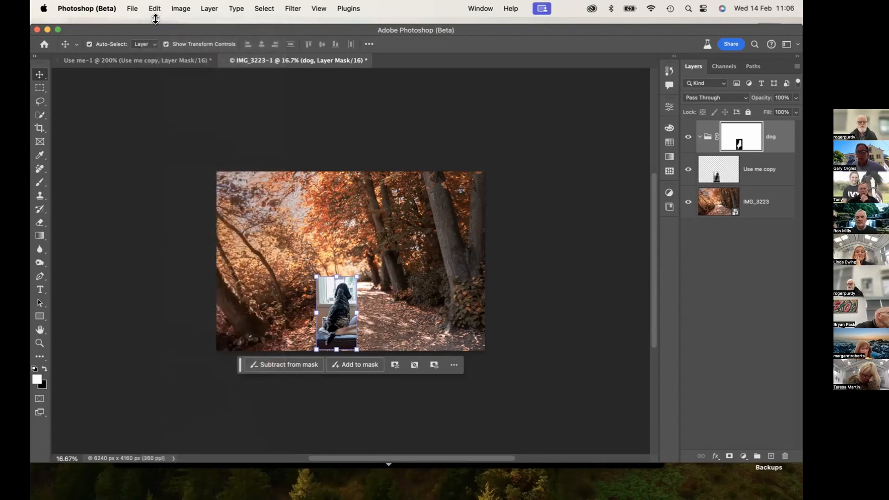
left_click(154, 9)
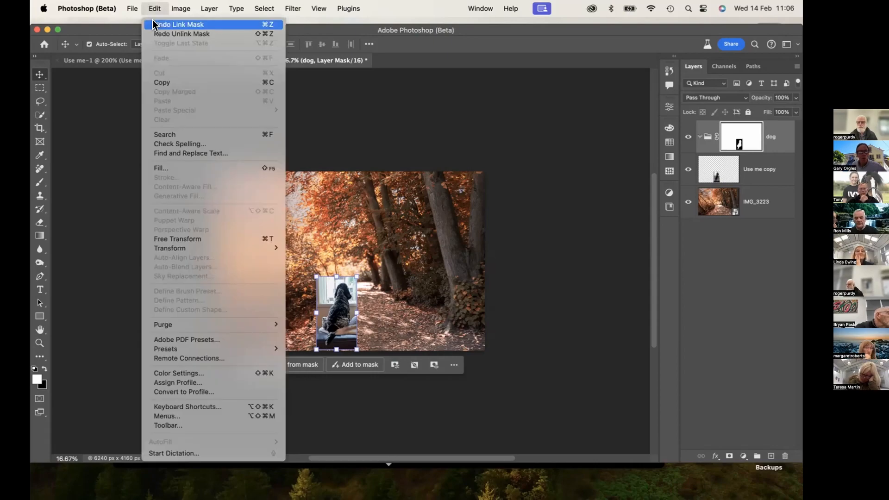
left_click(158, 26)
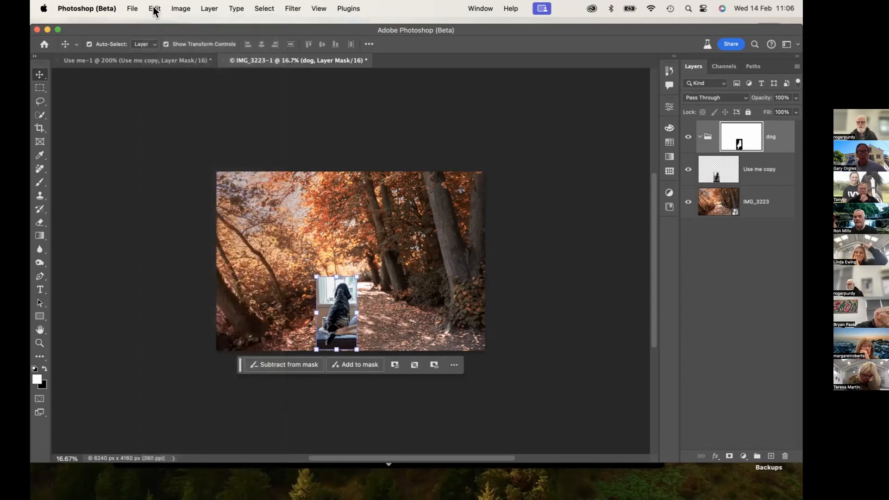
left_click(154, 9)
left_click(158, 24)
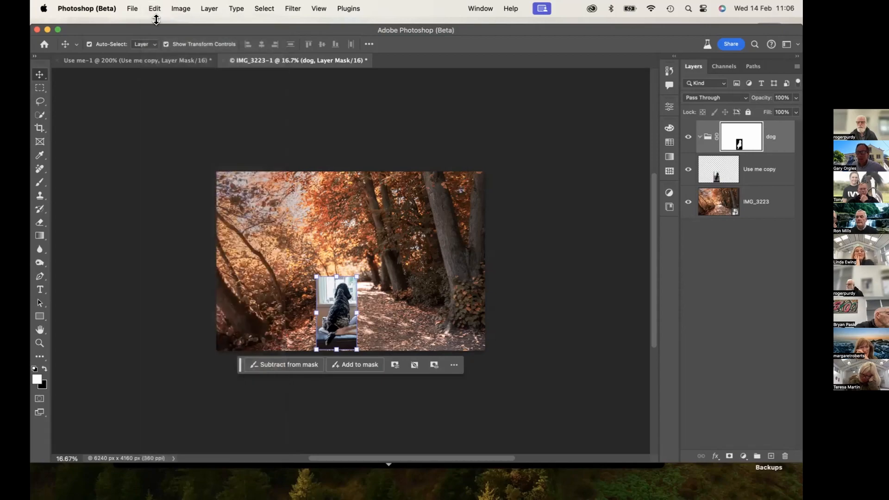
left_click(155, 9)
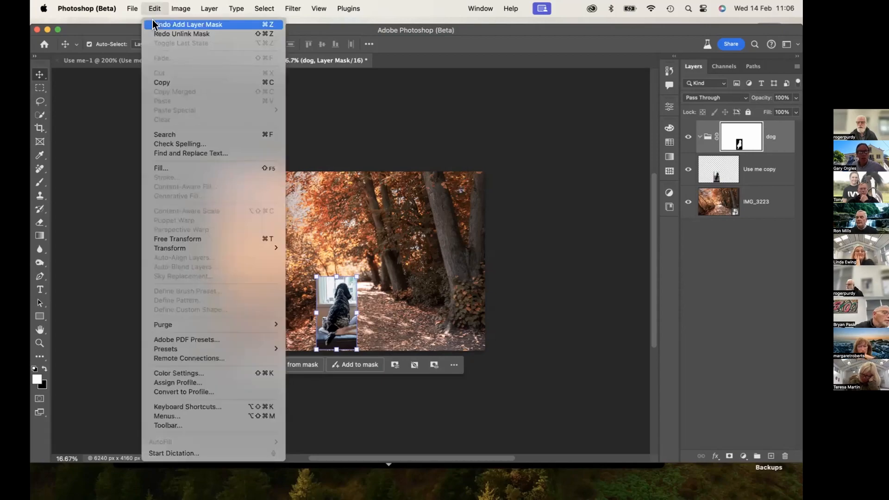
left_click(158, 24)
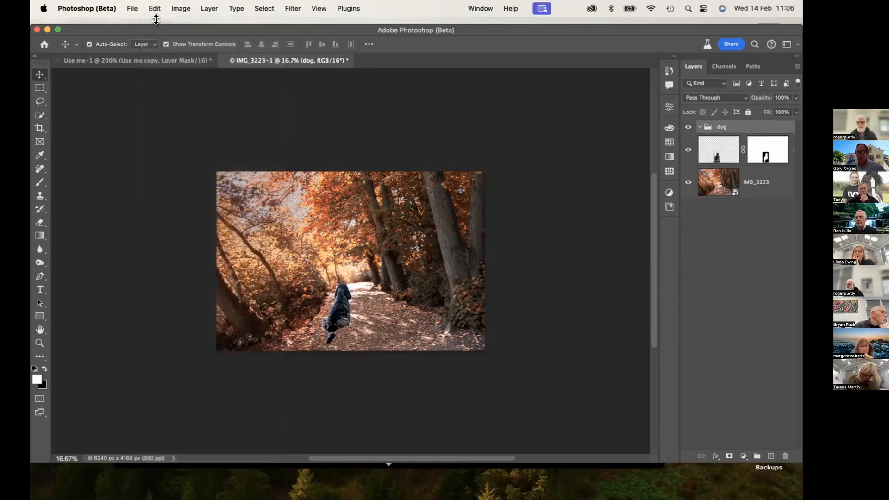
Step: Put the masked Use me copy layer inside the dog group
left_click(707, 149)
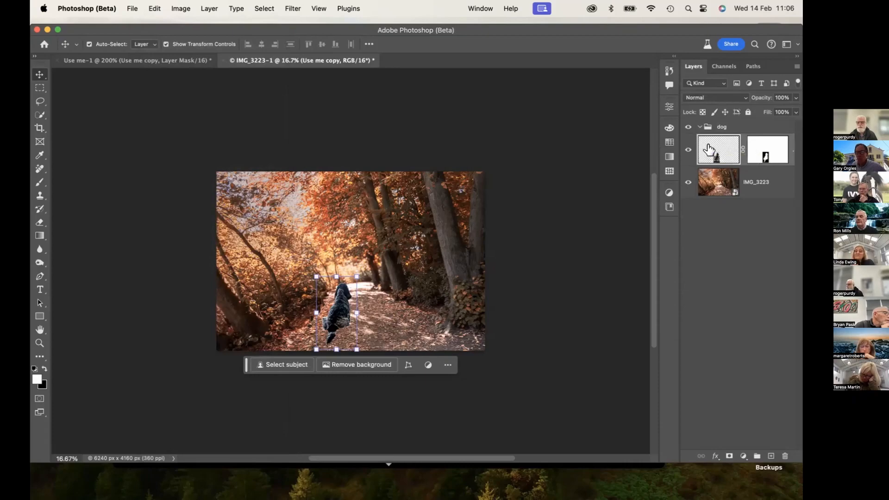
left_click_drag(709, 150, 717, 132)
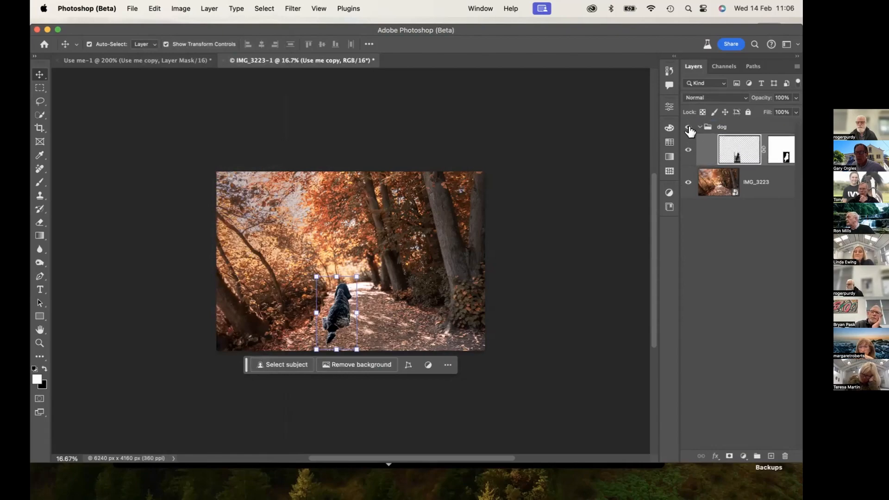
left_click(695, 127)
left_click(695, 128)
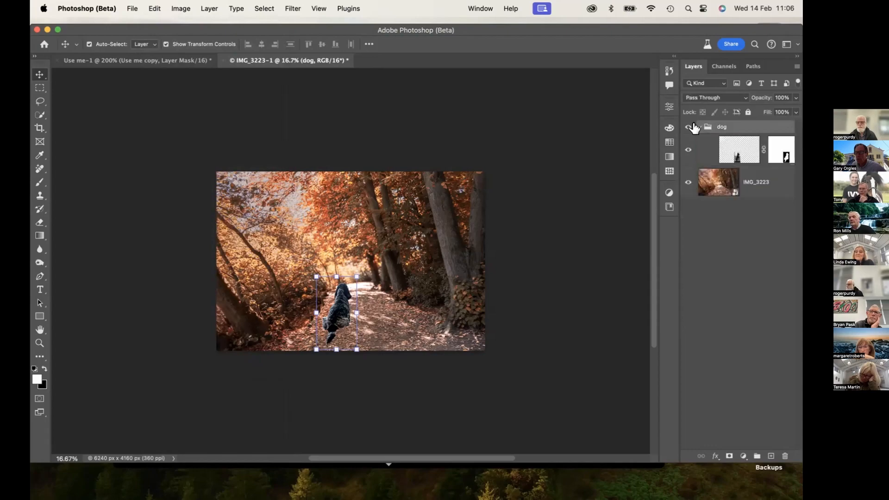
left_click(694, 127)
left_click(695, 127)
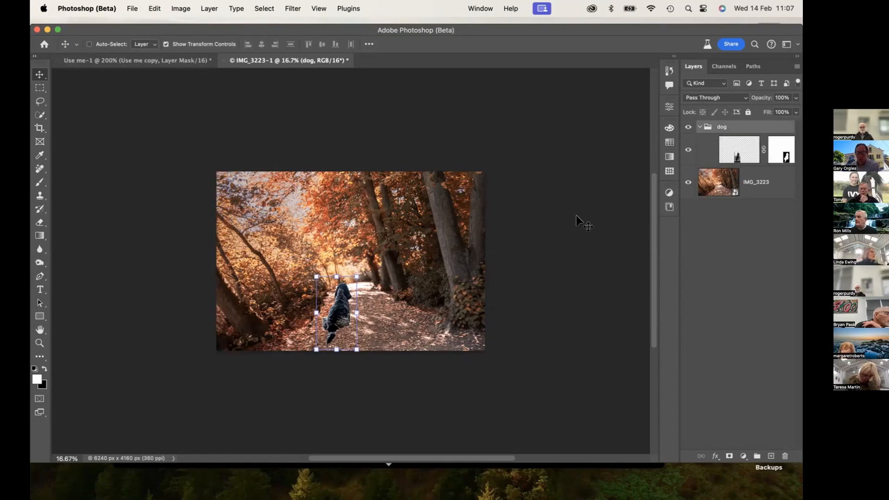
Step: Collapse the dog group and turn off Show Transform Controls for the Move tool
left_click(699, 126)
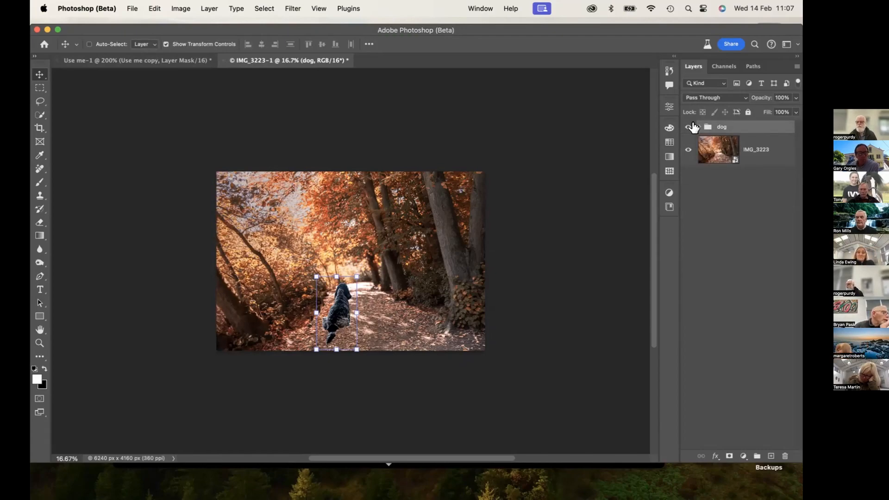
left_click(166, 44)
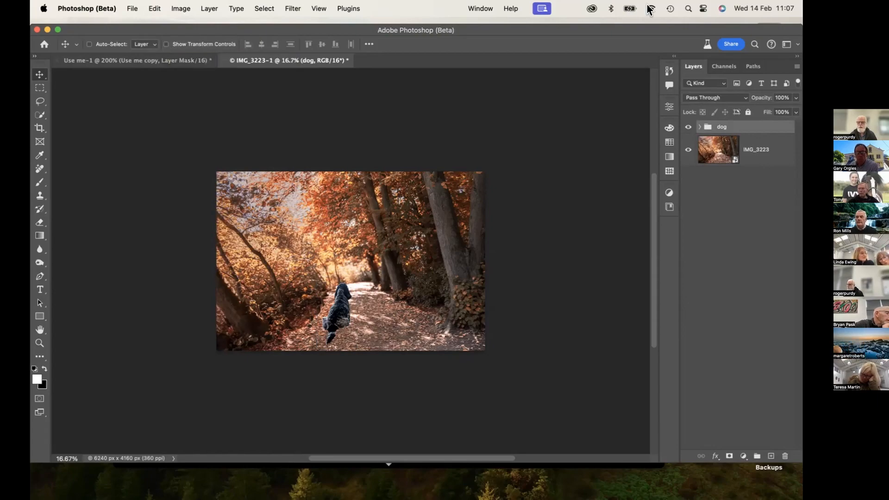
left_click(533, 9)
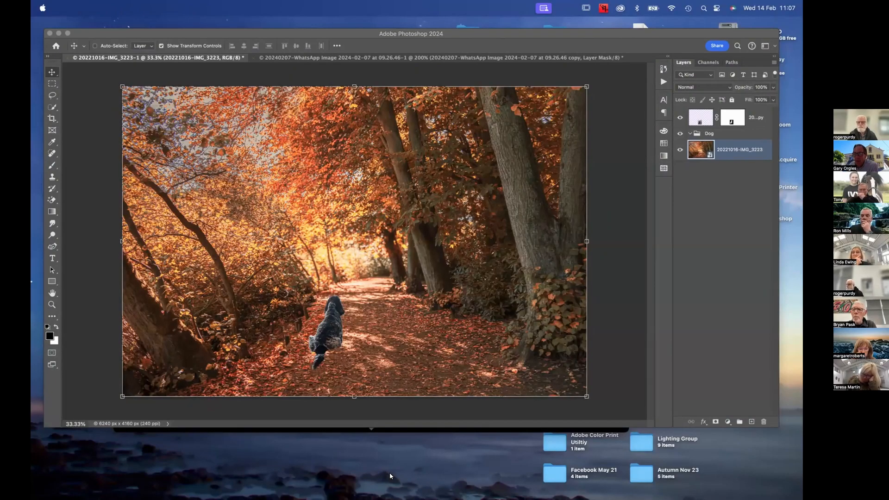
Step: In the 20221016-IMG_3223-1 document, move the Dog group above the masked dog layer and put that layer inside the group
left_click(607, 147)
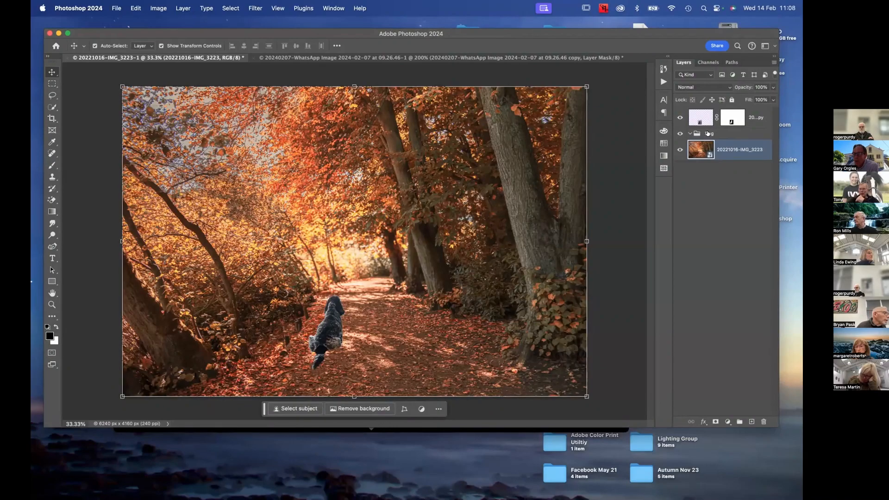
left_click_drag(706, 133, 707, 102)
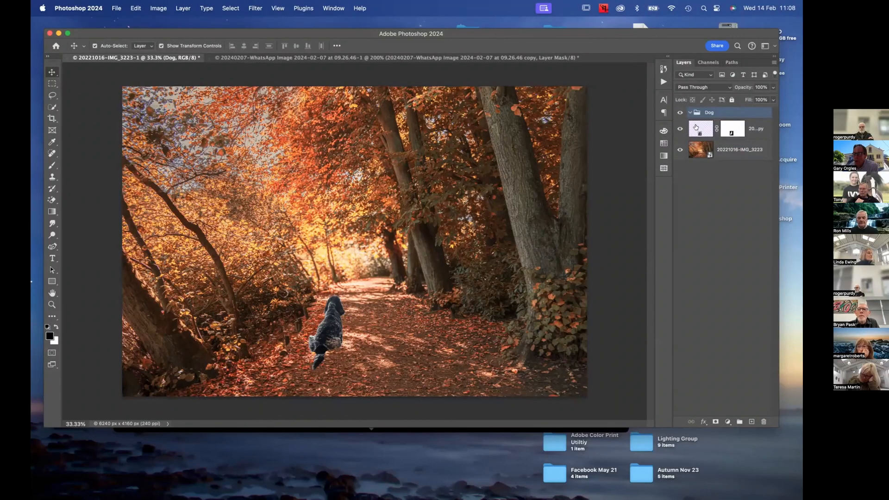
left_click_drag(696, 127, 705, 107)
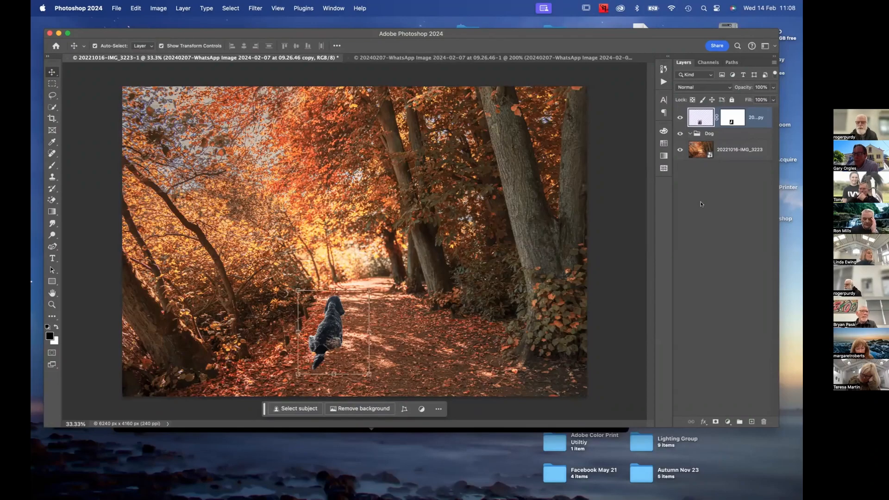
key("super+z")
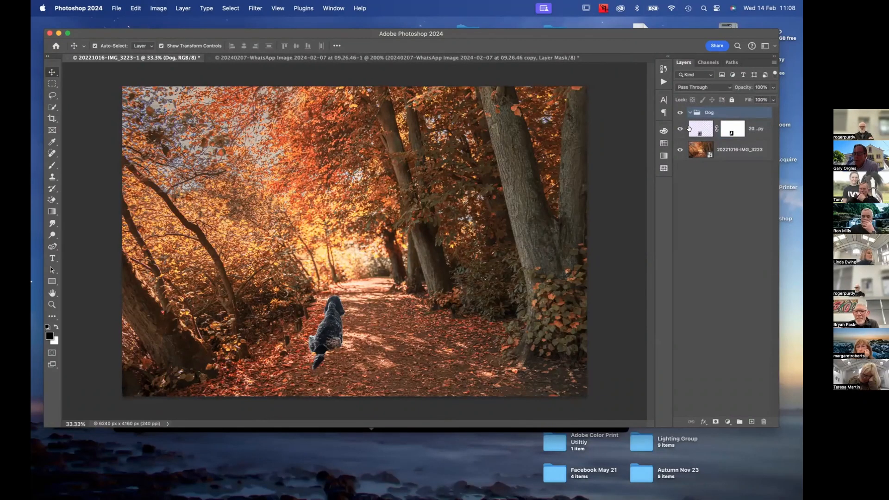
left_click_drag(699, 130, 698, 118)
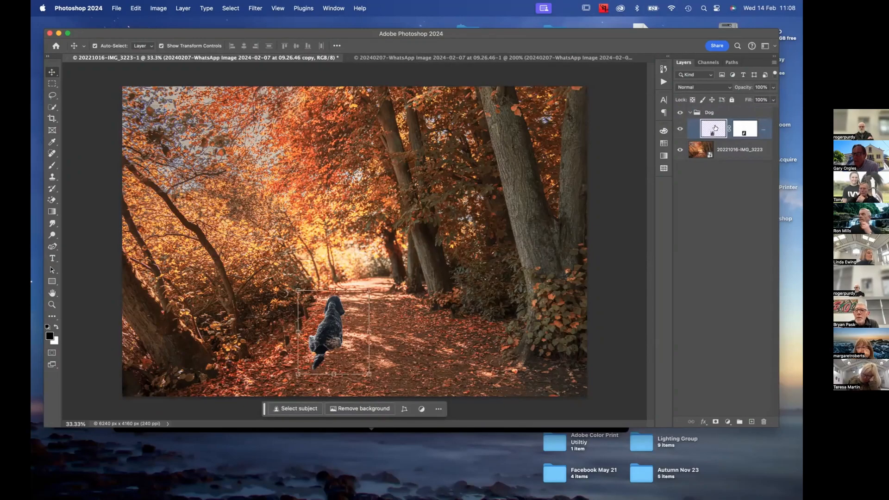
Step: Expand and collapse the Dog group to check its contents, leaving it collapsed
left_click(688, 112)
left_click(688, 112)
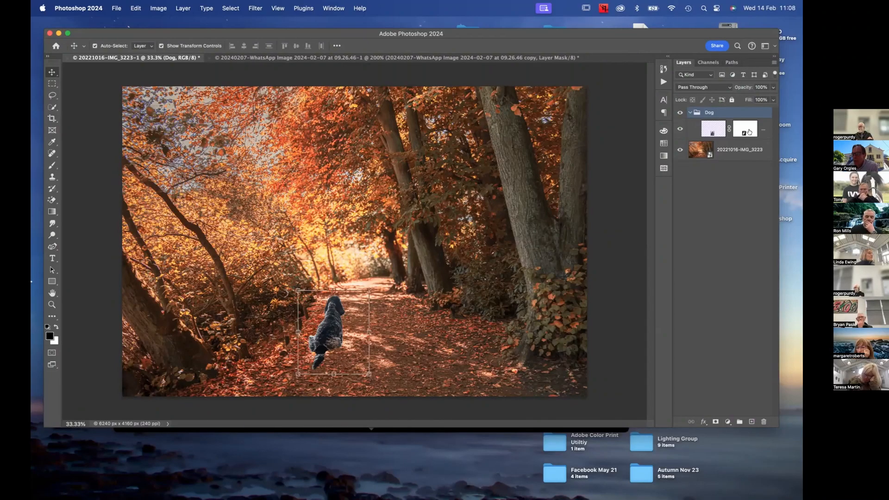
left_click(688, 112)
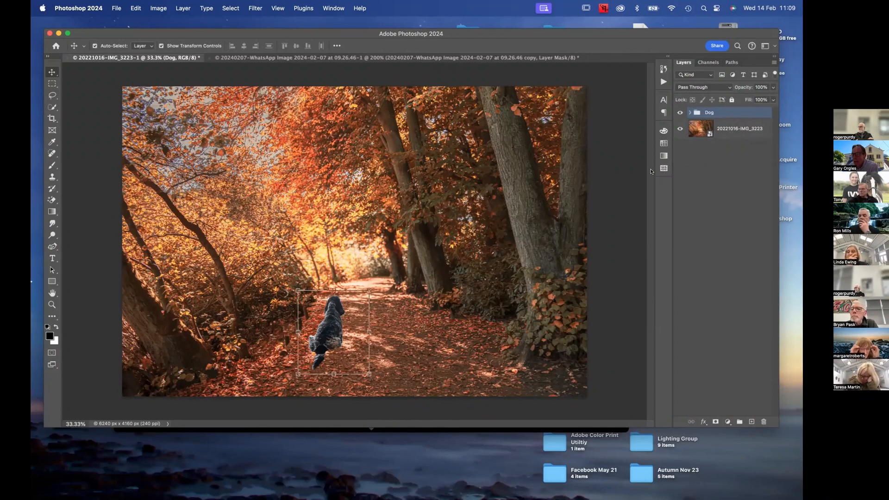
left_click(689, 112)
left_click(689, 112)
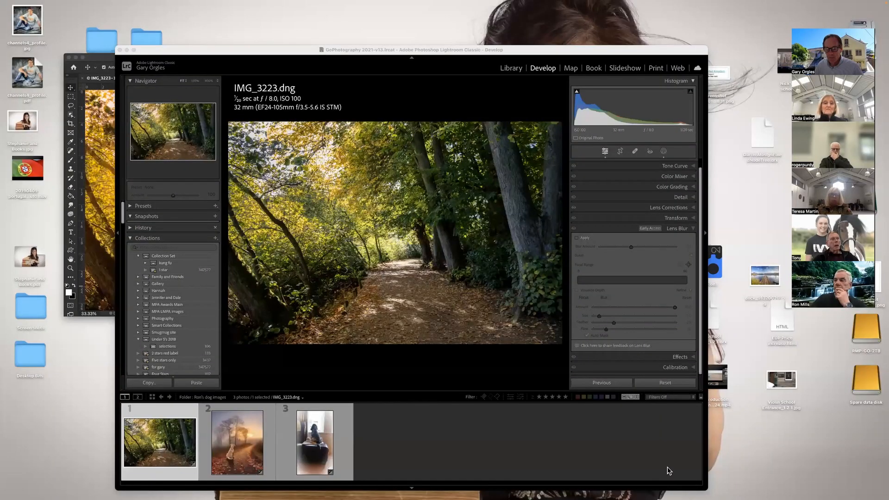
Step: Move the Lightroom Classic window aside and enlarge the Photoshop 2024 window behind it
left_click_drag(278, 48, 712, 76)
left_click(263, 172)
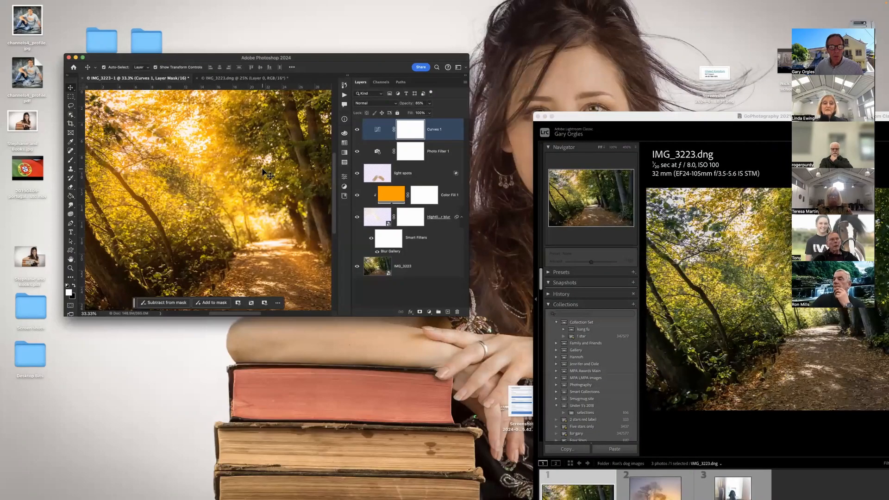
left_click_drag(487, 332, 723, 494)
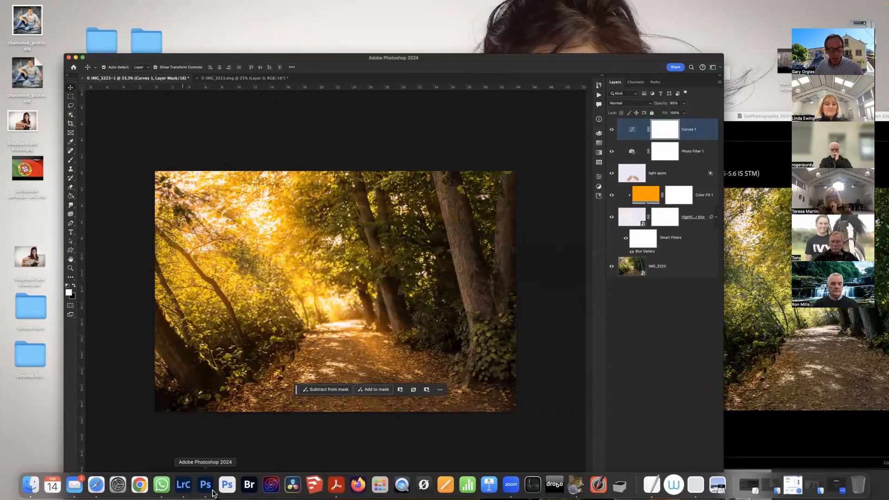
Step: Switch back to Lightroom Classic and move its window fully into view over Photoshop
left_click(184, 486)
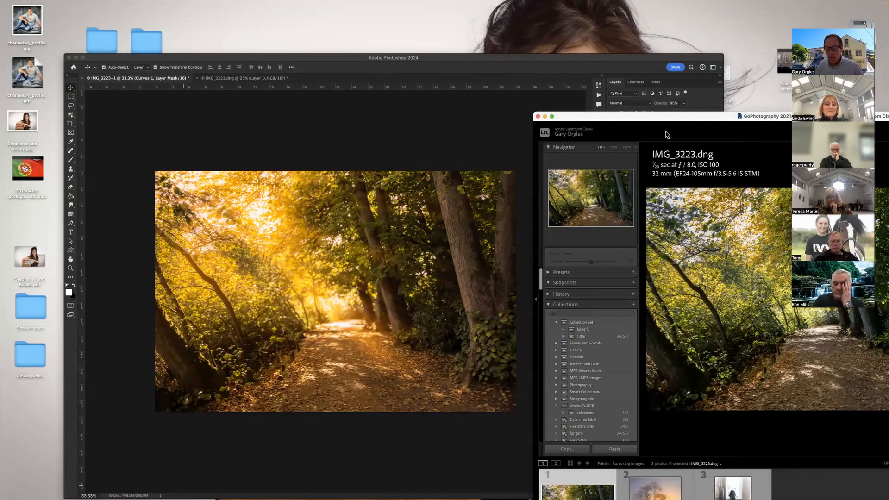
left_click_drag(657, 116, 605, 113)
left_click_drag(302, 94, 288, 80)
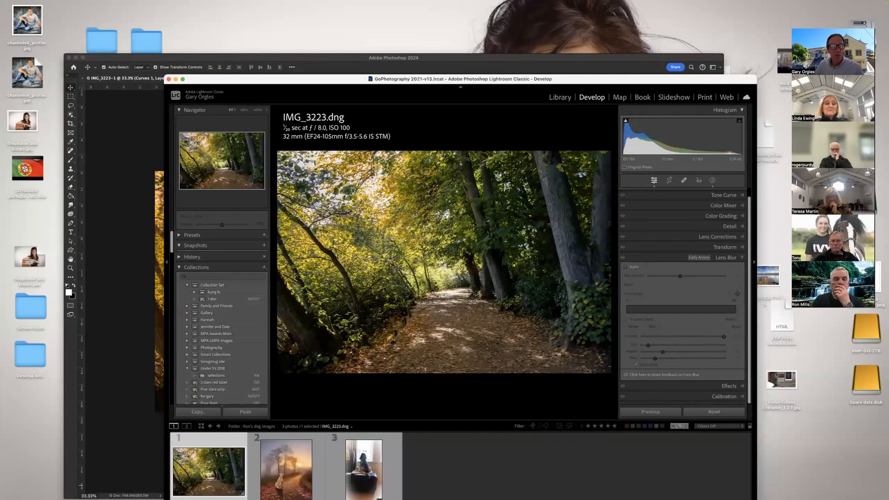
Step: Send IMG_3223.dng from Lightroom Classic to Photoshop 2024 for editing and minimise the Lightroom window
mouse_move(180, 1)
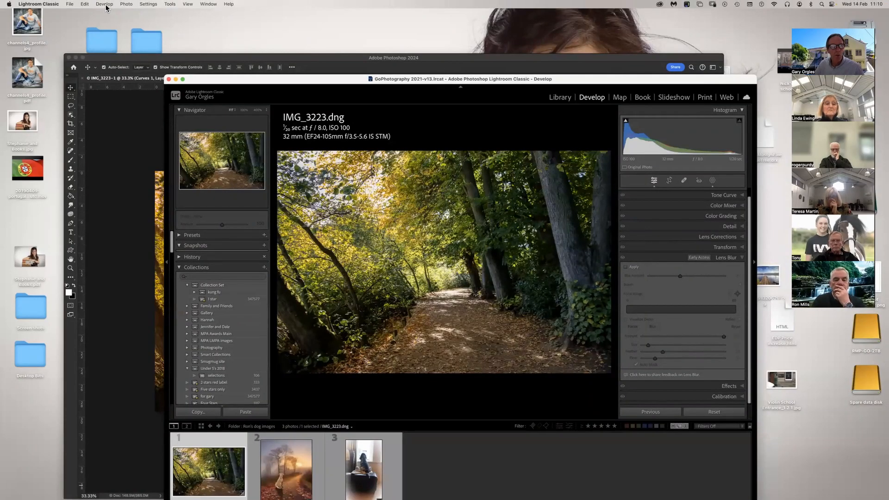
left_click(125, 4)
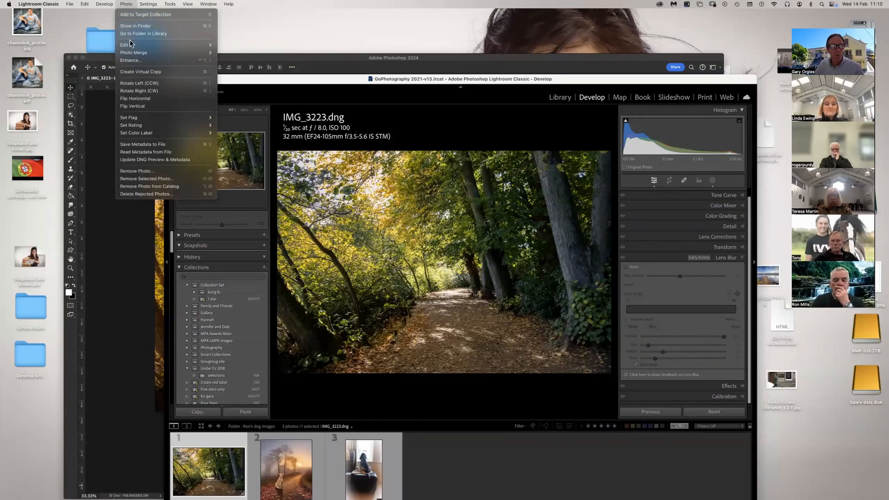
mouse_move(134, 45)
left_click(358, 97)
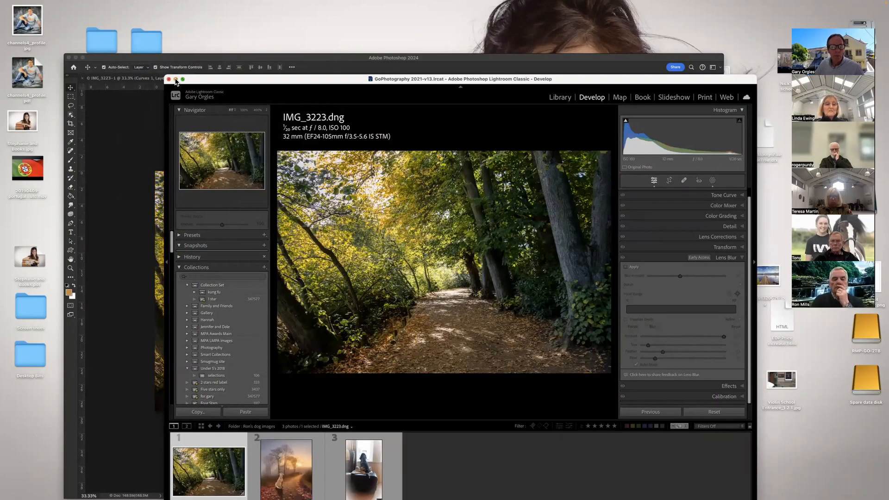
left_click(176, 79)
left_click(313, 80)
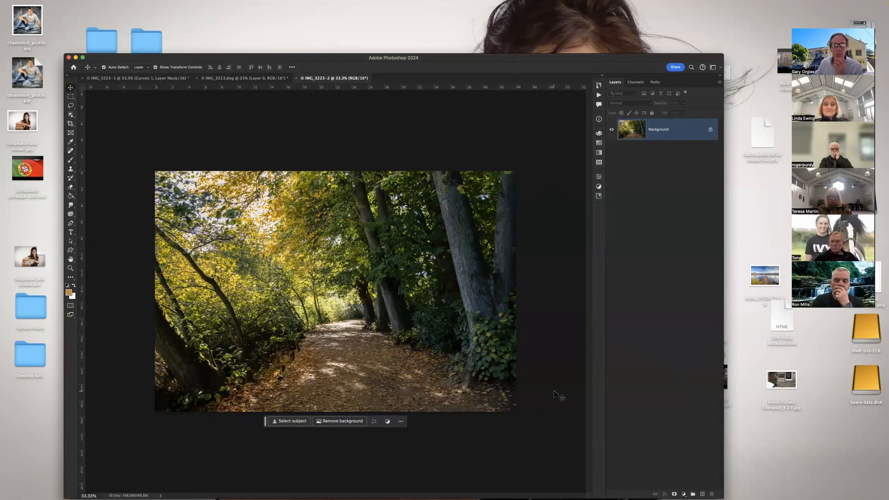
mouse_move(262, 3)
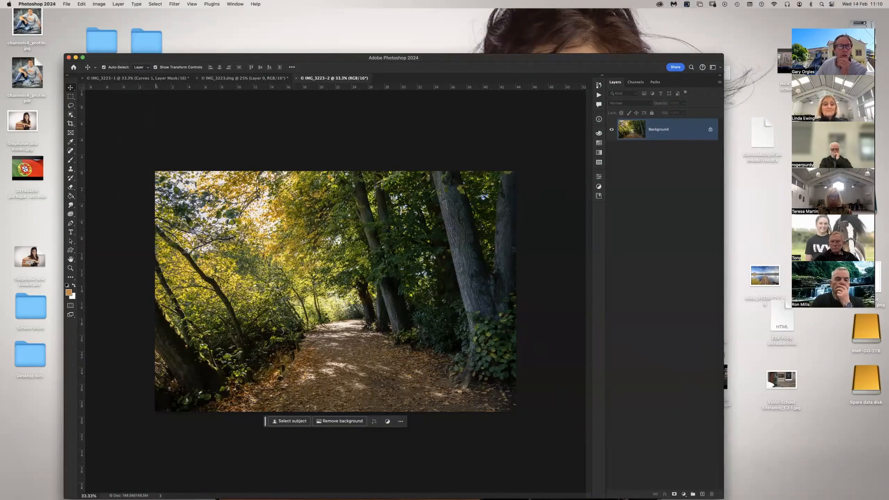
Step: Select the photo's highlights with Color Range, using fuzziness of about 16% and a range of 213
left_click(156, 4)
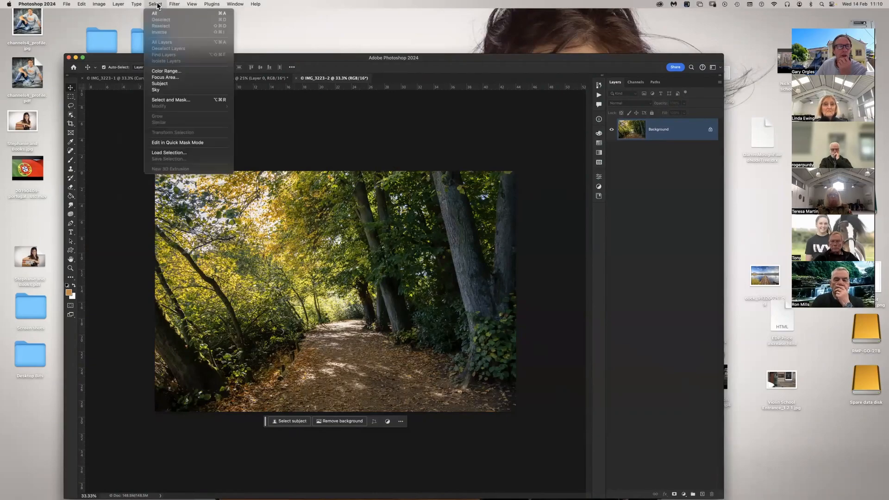
left_click(158, 72)
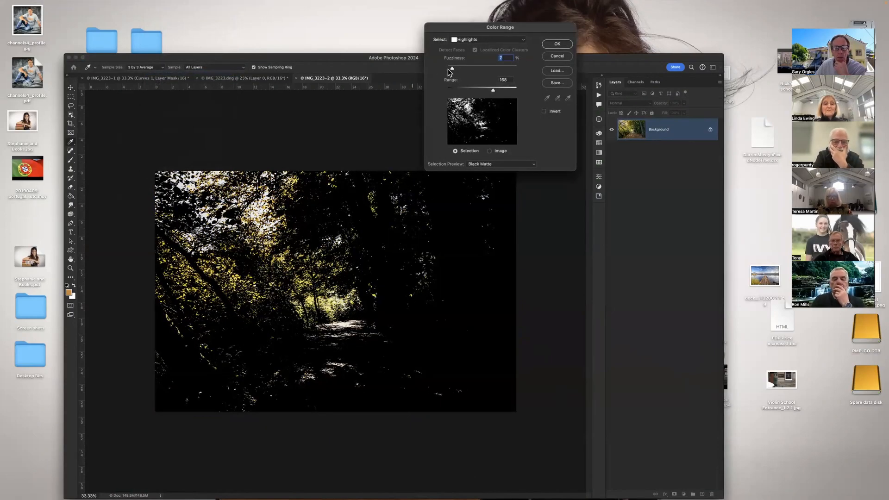
left_click_drag(452, 69, 448, 68)
left_click(468, 41)
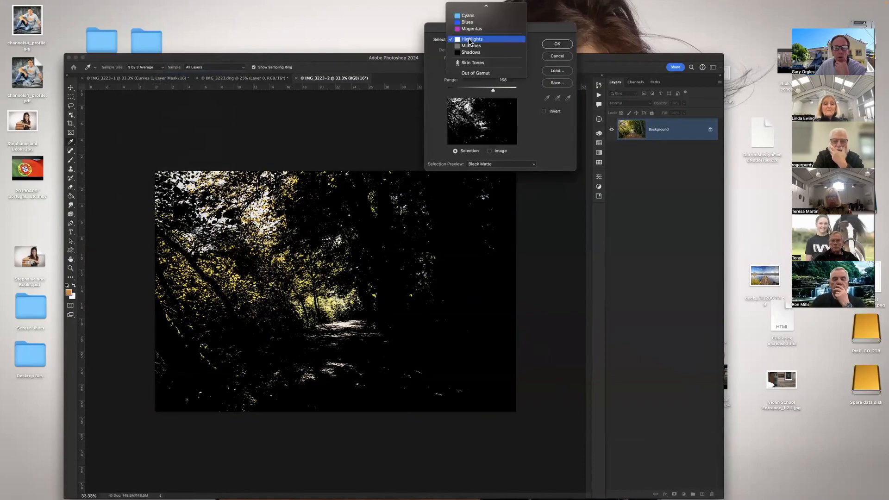
left_click(469, 41)
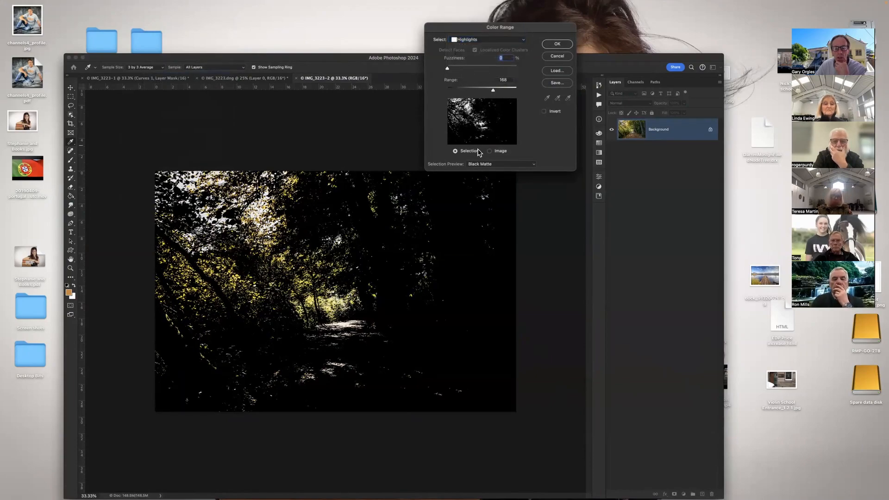
left_click(482, 165)
left_click(482, 165)
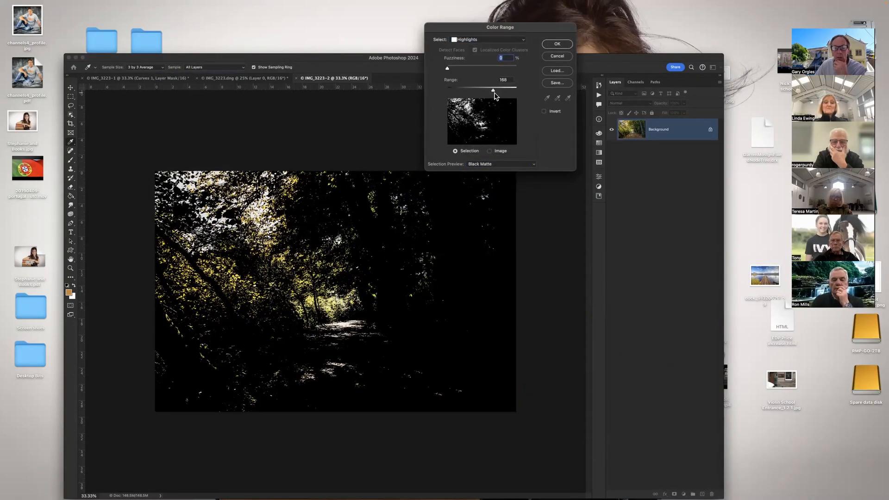
left_click_drag(497, 94, 517, 96)
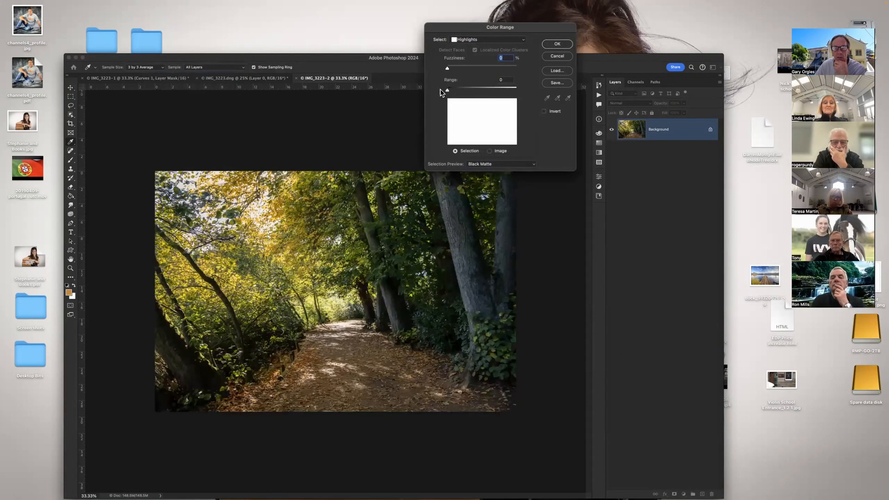
left_click_drag(449, 93, 507, 95)
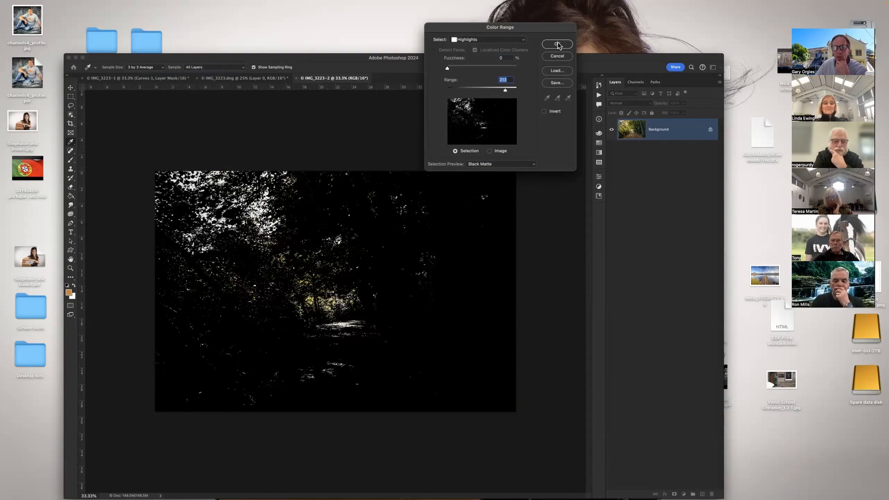
left_click_drag(447, 68, 458, 68)
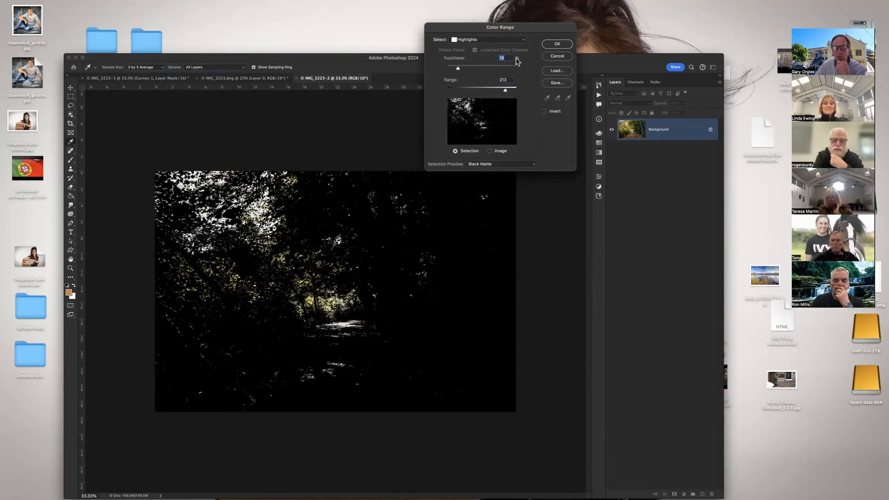
left_click(559, 45)
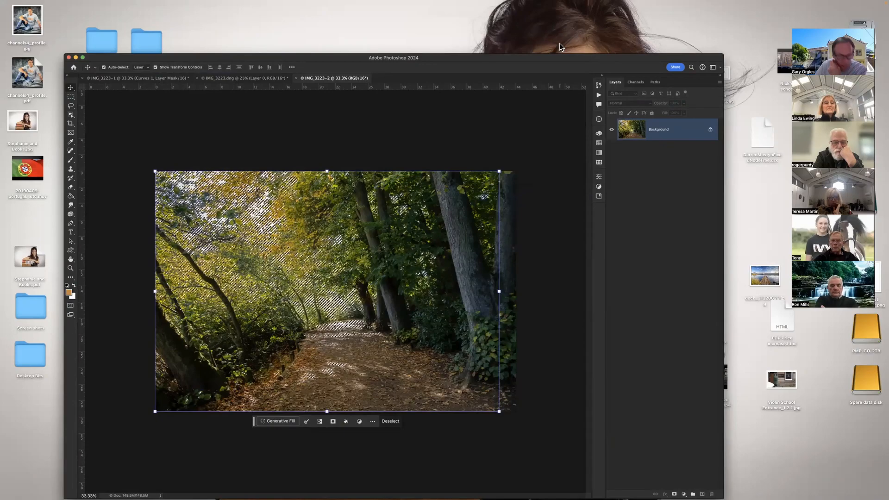
Step: Convert the Background layer to a smart object and copy the selected highlights to a new layer
right_click(682, 129)
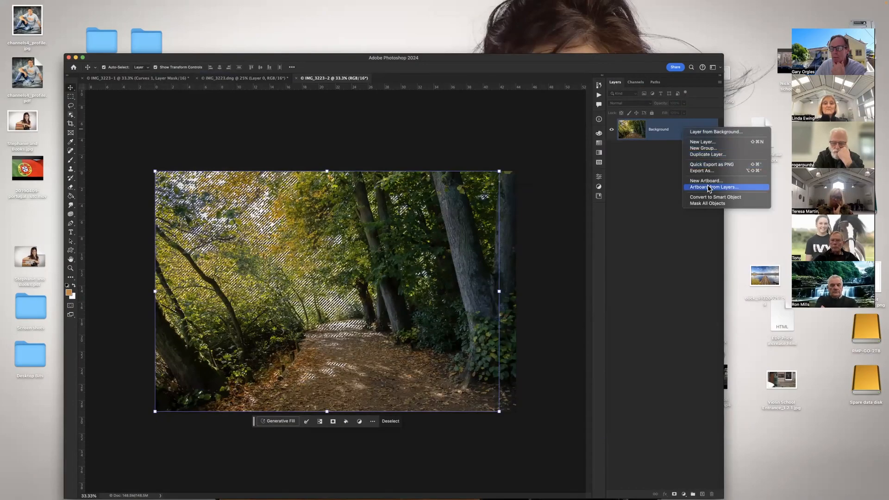
left_click(707, 199)
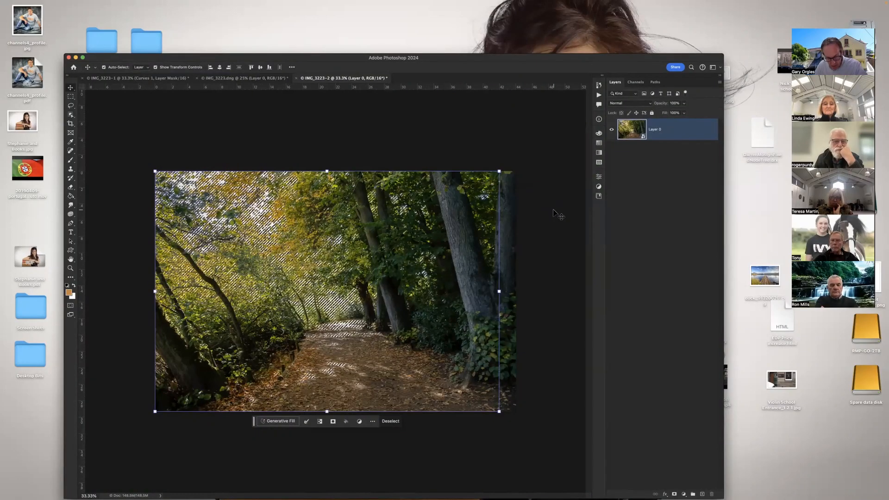
key("super+j")
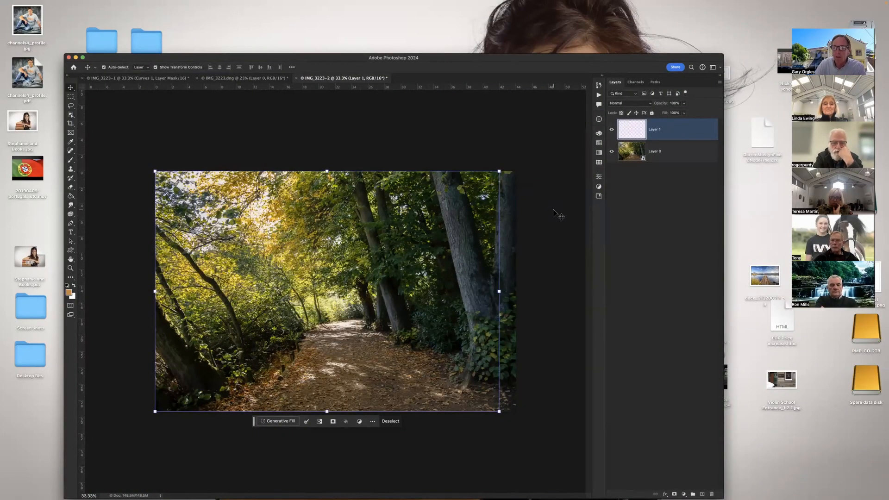
Step: Toggle the visibility of Layer 0 to examine the extracted highlights on their own, leaving it shown
left_click(611, 152)
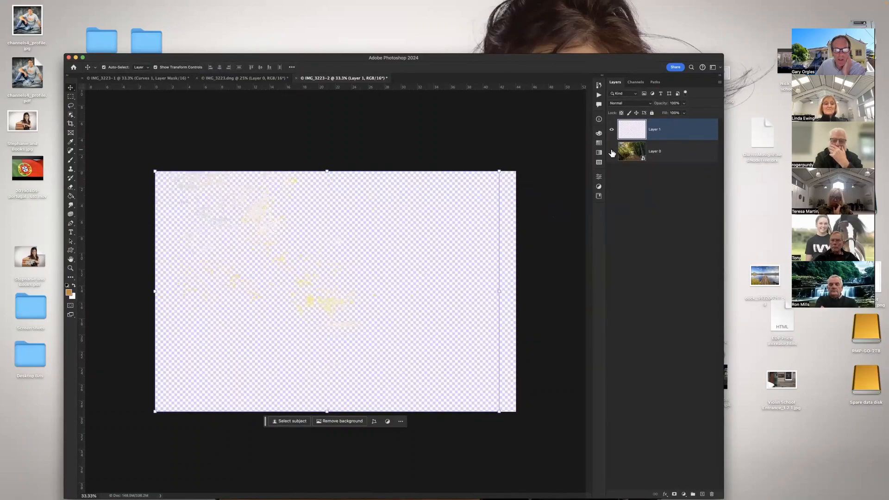
left_click(612, 151)
left_click(611, 151)
left_click(612, 152)
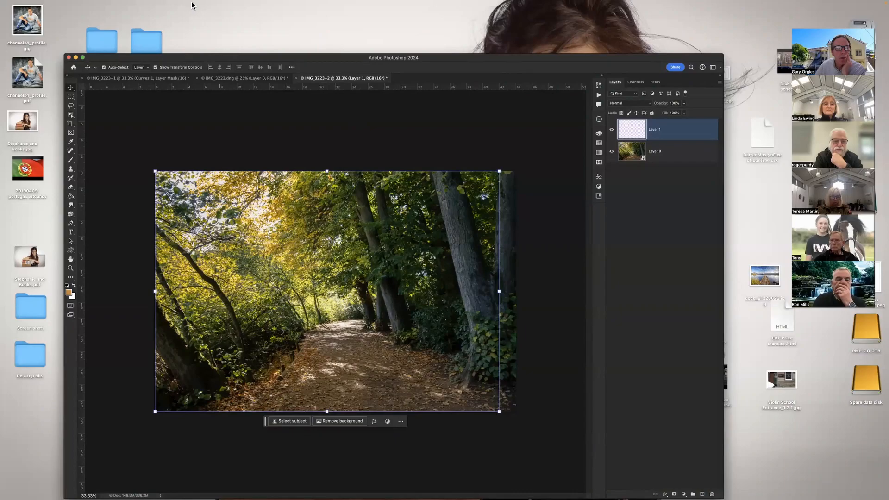
Step: Apply a Radial Blur to Layer 1 with amount 100, Zoom method, Good quality and the blur centre in the upper-left corner
left_click(155, 4)
mouse_move(174, 4)
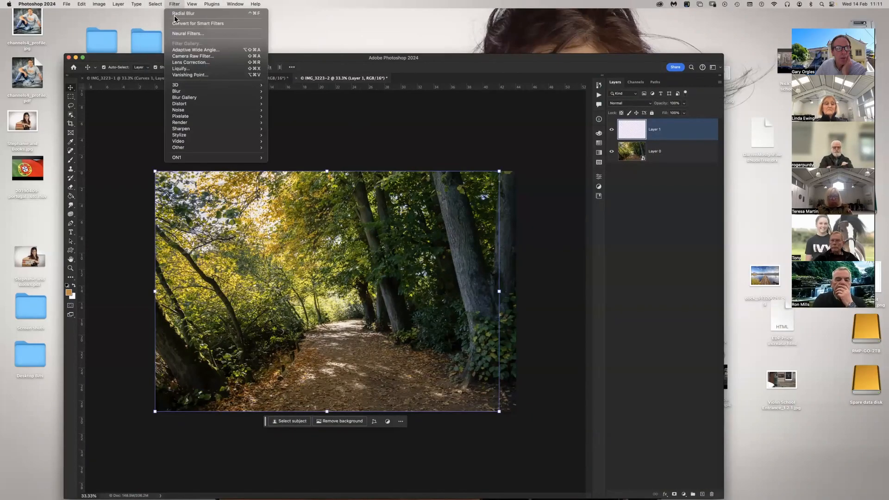
mouse_move(178, 91)
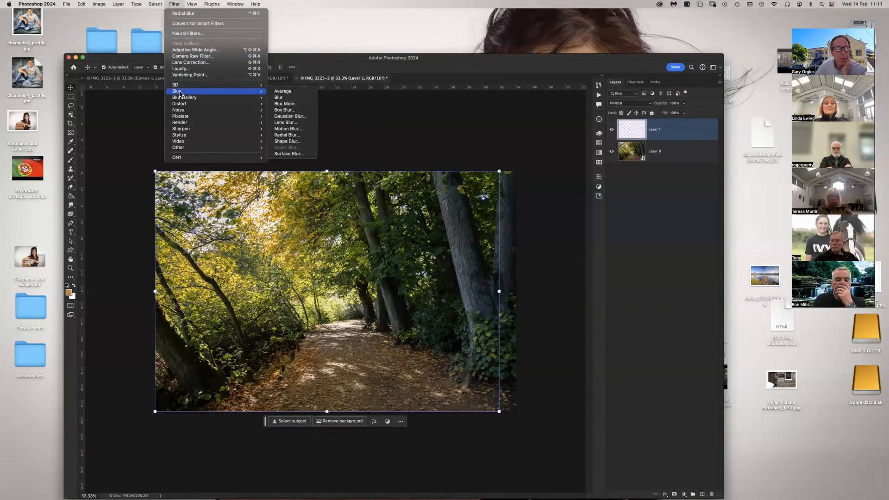
left_click(287, 136)
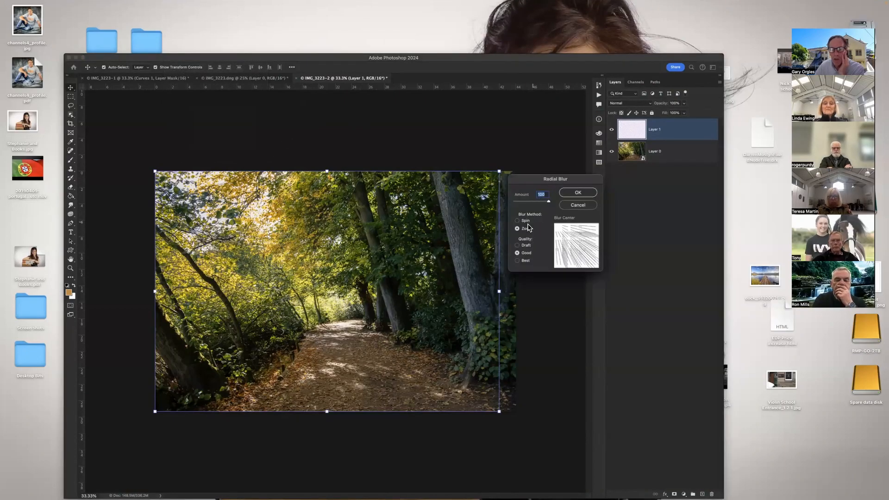
left_click(525, 221)
left_click(526, 228)
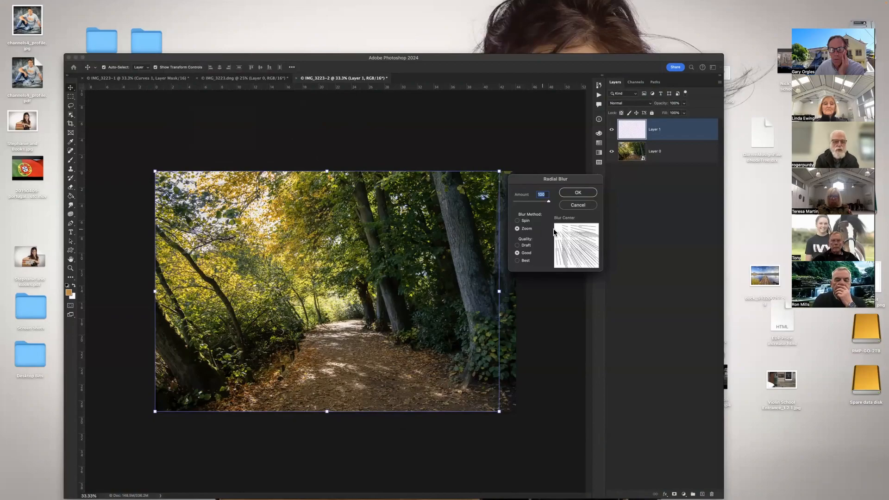
left_click(577, 245)
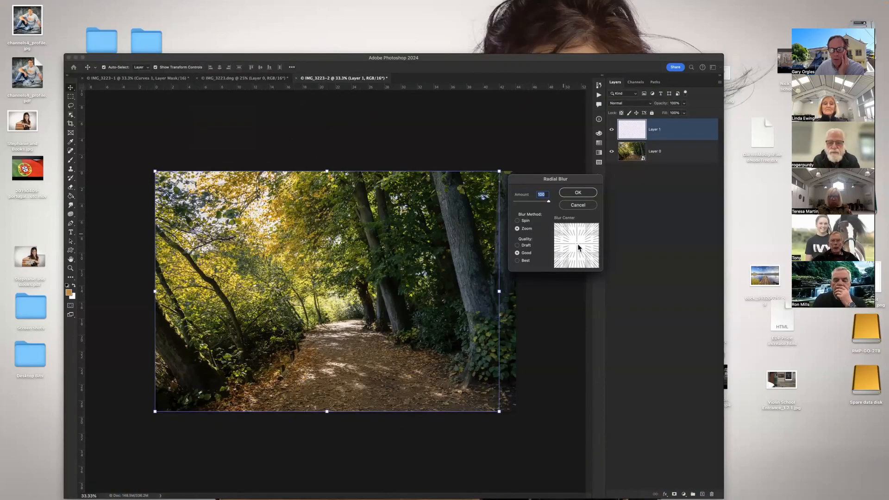
left_click_drag(579, 243, 554, 225)
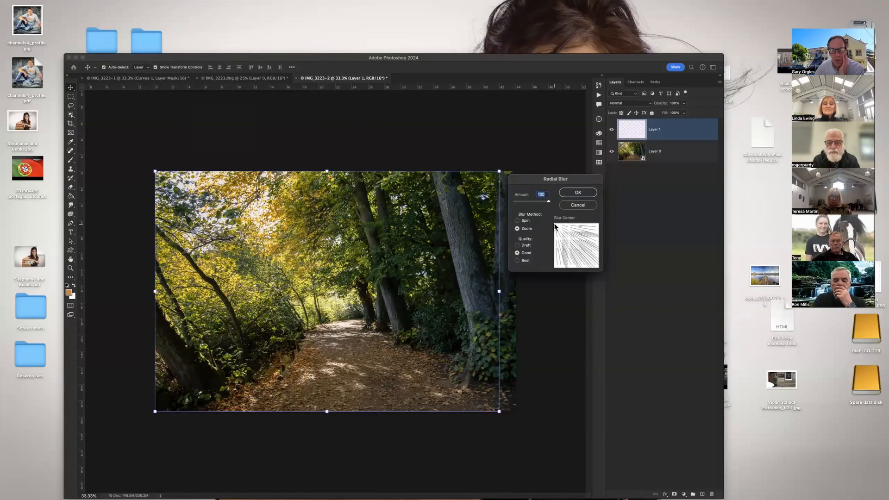
left_click(572, 194)
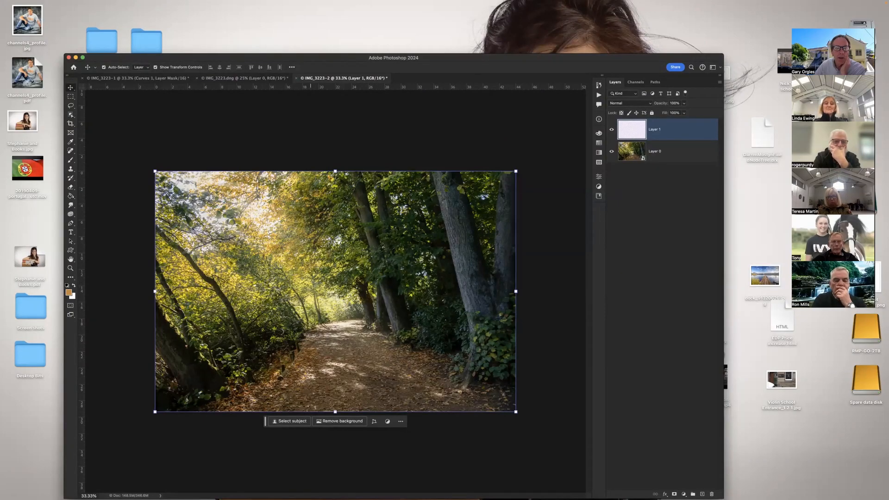
Step: Apply the Radial Blur to Layer 1 again with amount 100, Zoom method and Best quality
mouse_move(233, 5)
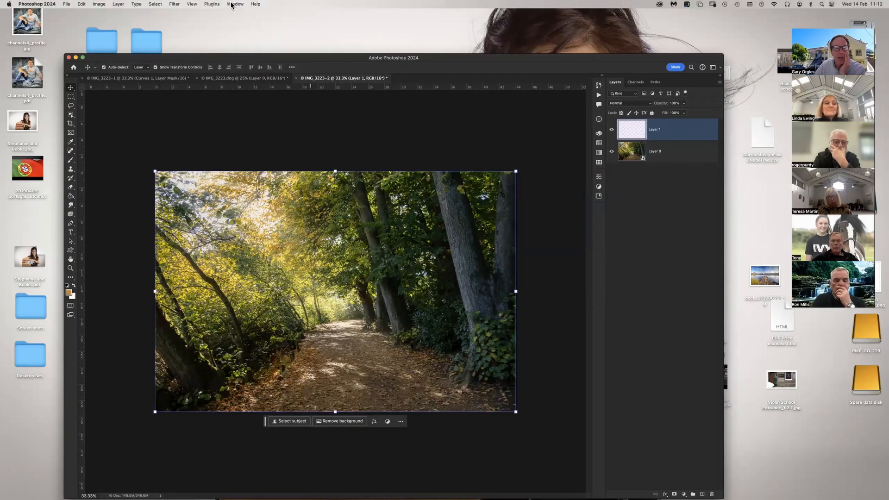
left_click(158, 4)
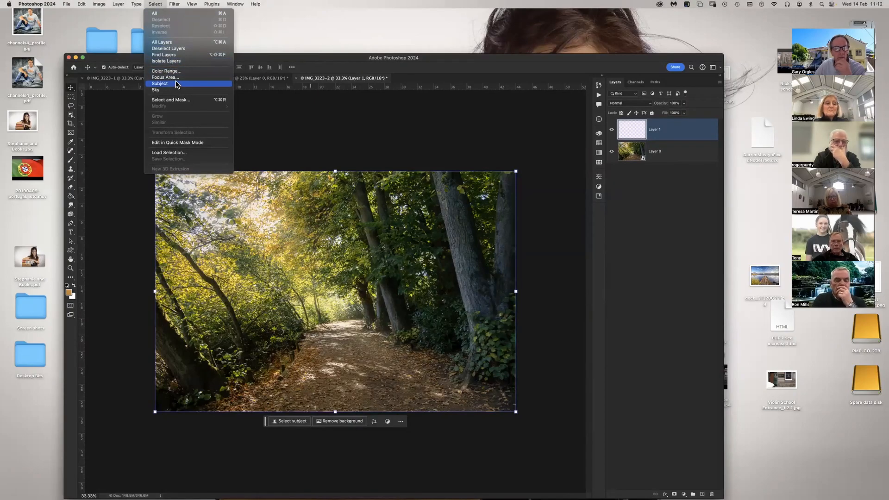
mouse_move(174, 4)
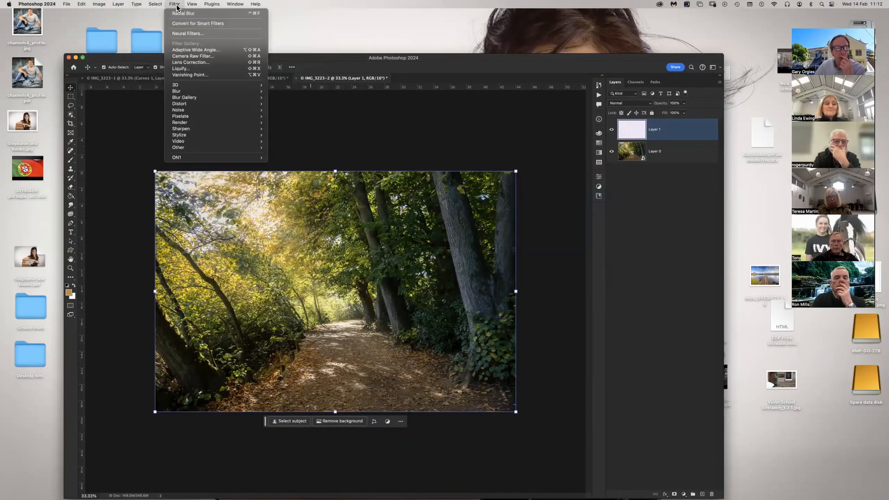
mouse_move(185, 91)
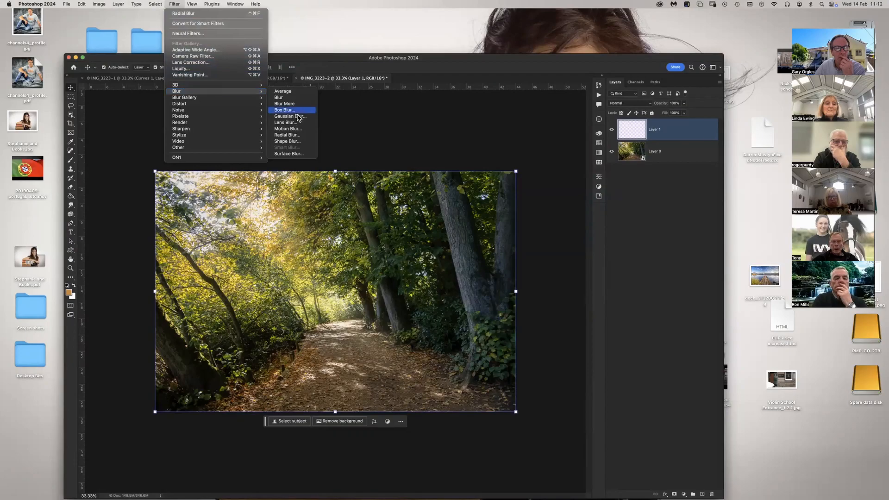
left_click(293, 135)
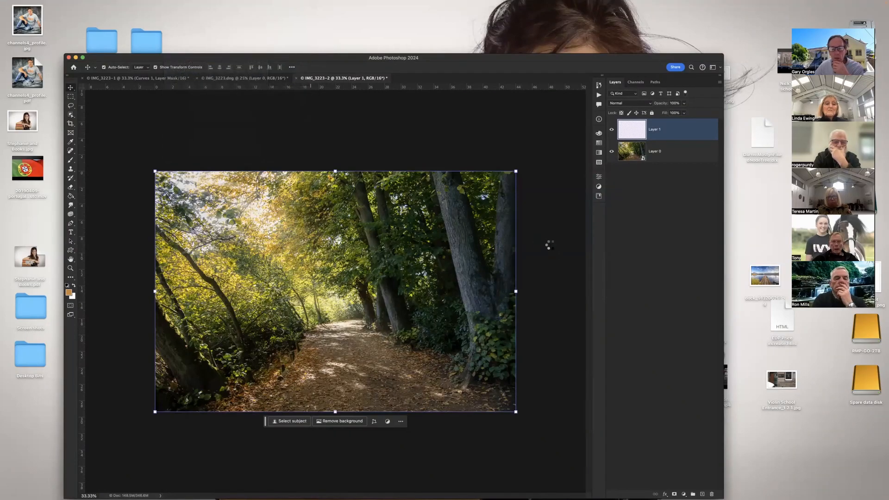
left_click(524, 260)
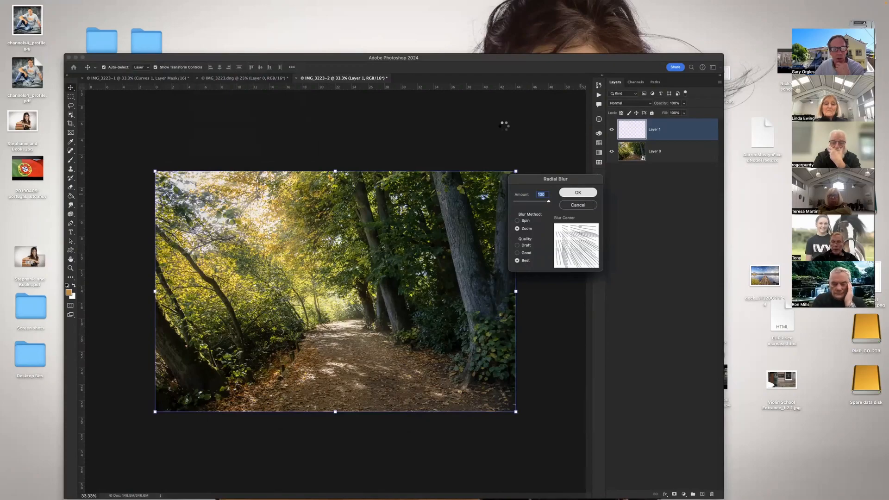
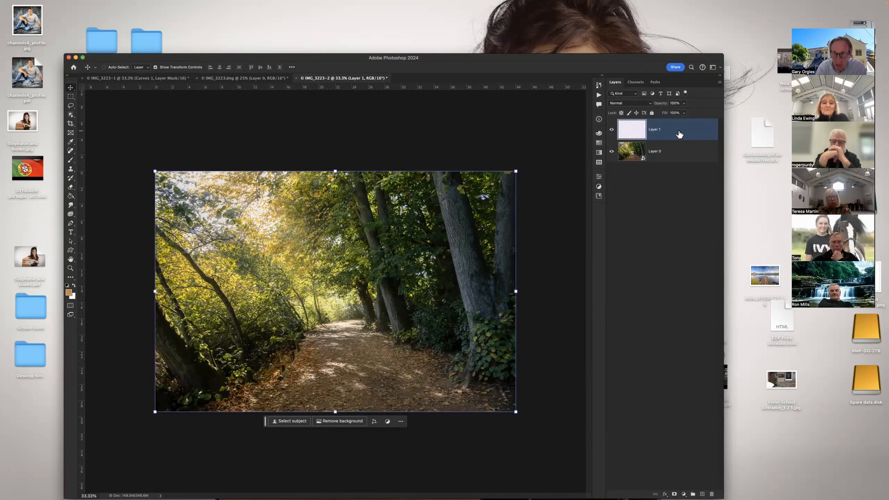
Step: Duplicate the blurred Layer 1 three times and set the topmost copy's blend mode to Hard Light
key("super+j")
key("super+j")
key("super+j")
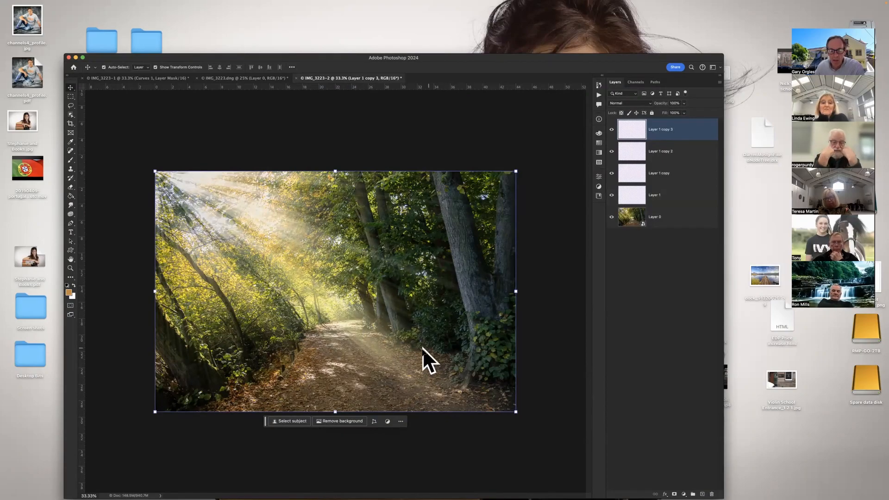
left_click(629, 103)
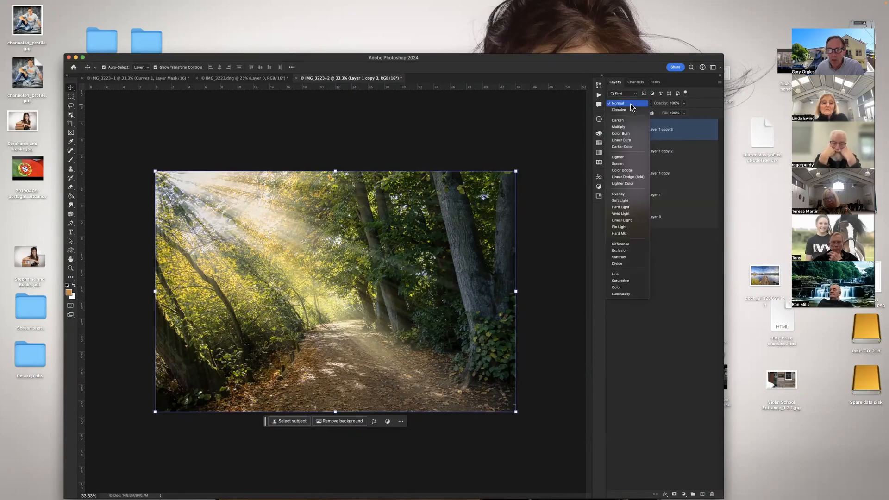
left_click(619, 207)
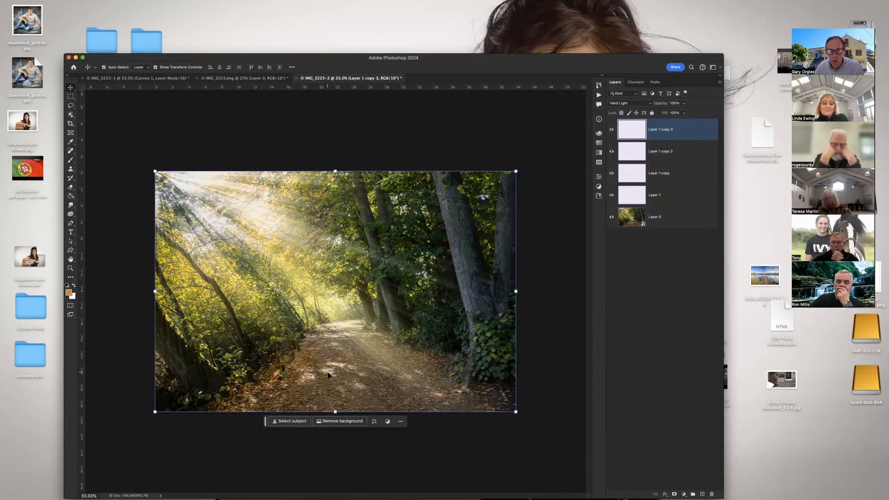
Step: Switch through the open documents to IMG_3223-1 and move the Photoshop window higher on the desktop
left_click(153, 81)
left_click(207, 79)
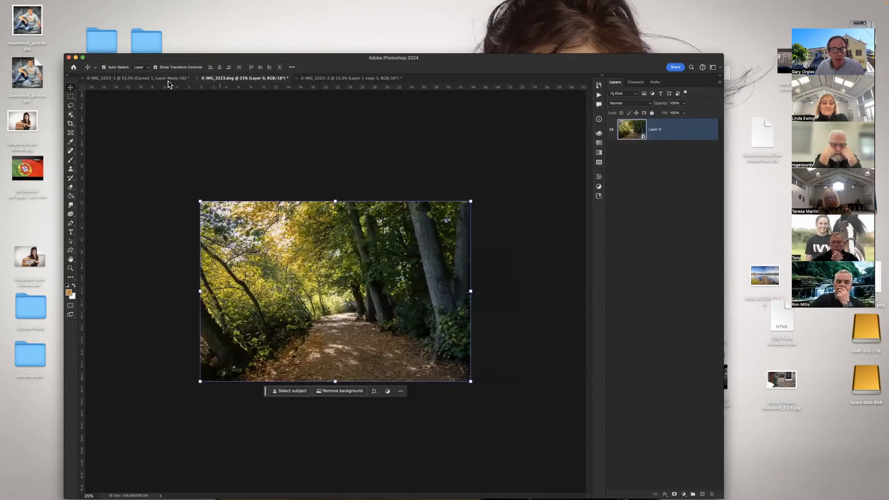
left_click(169, 78)
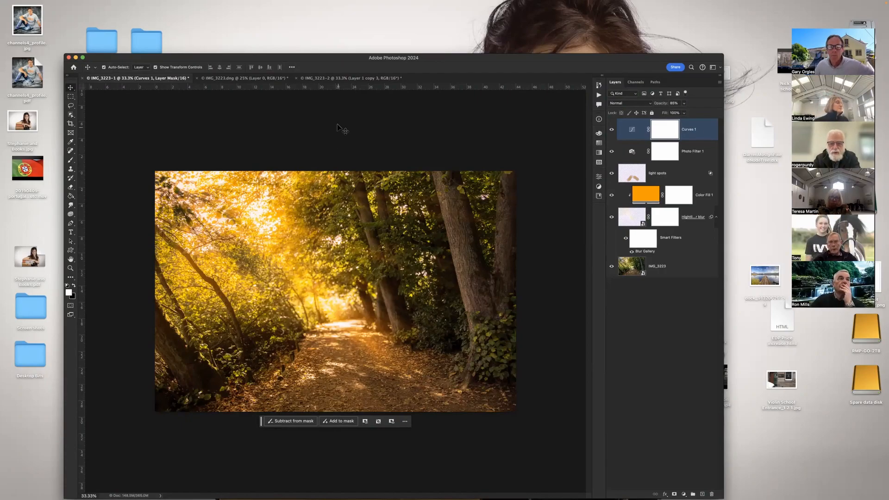
left_click_drag(332, 61, 330, 35)
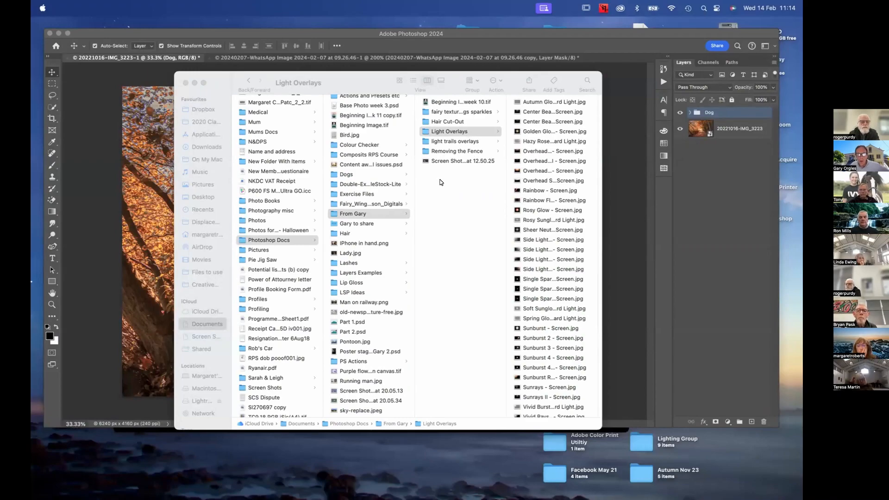
Step: Switch to WhatsApp, open the Students group chat and try to attach the Light Overlays folder to it
scroll(535, 242, "down", 2)
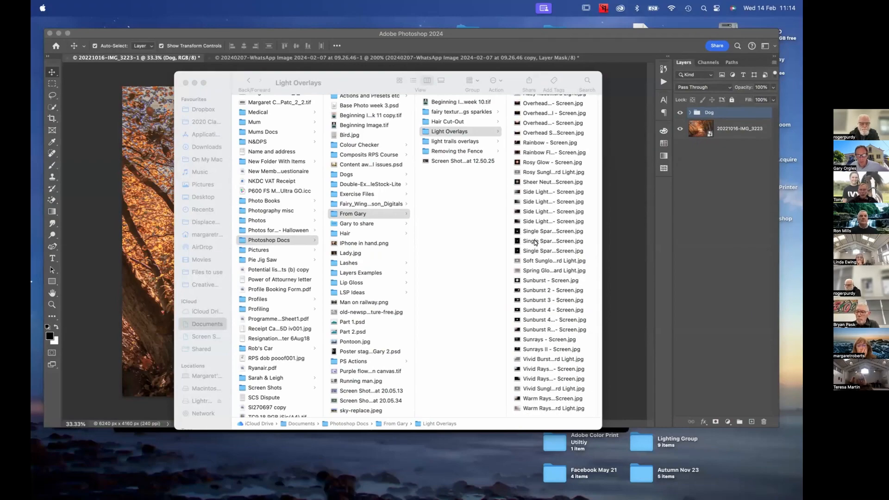
mouse_move(595, 497)
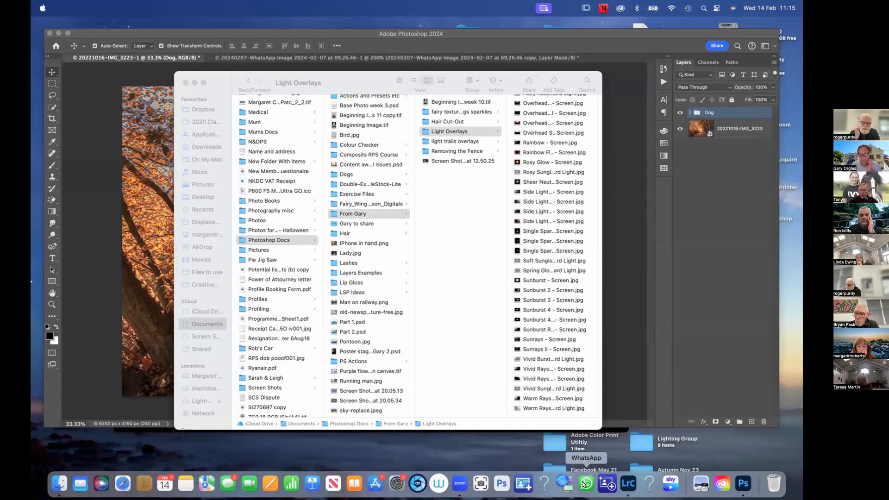
left_click(584, 483)
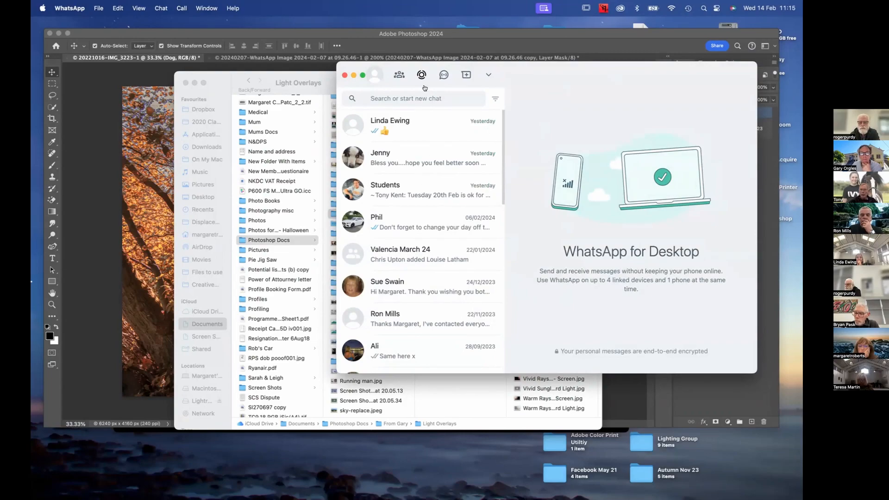
left_click(284, 86)
left_click_drag(456, 132, 665, 286)
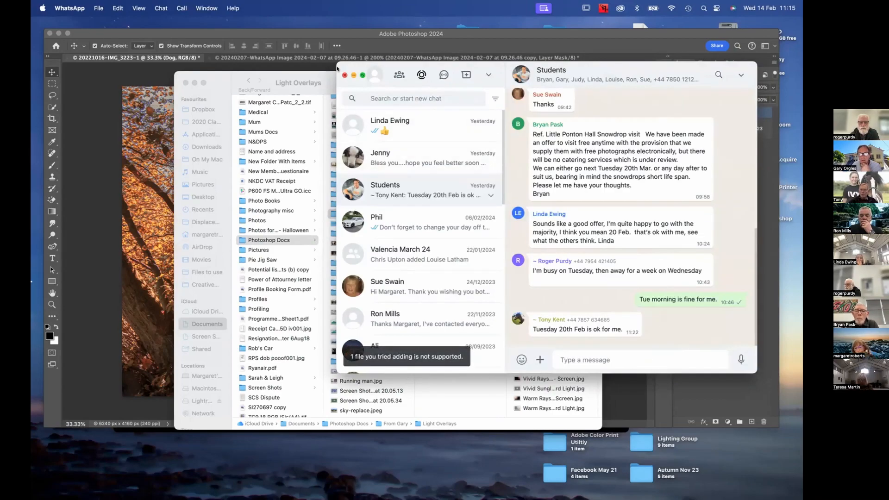
Step: Arrange the WhatsApp and Finder windows side by side and try again to attach the Light Overlays folder to the Students chat
left_click_drag(400, 64, 483, 48)
left_click_drag(383, 82, 252, 72)
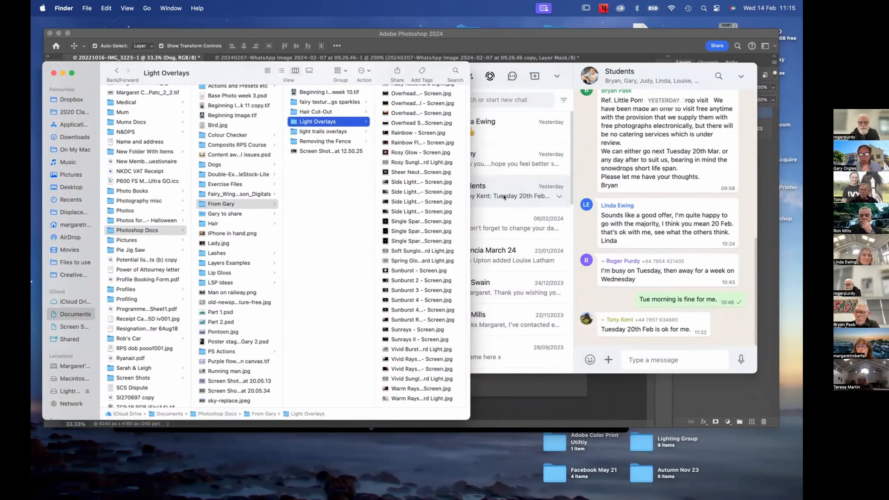
left_click_drag(311, 120, 665, 322)
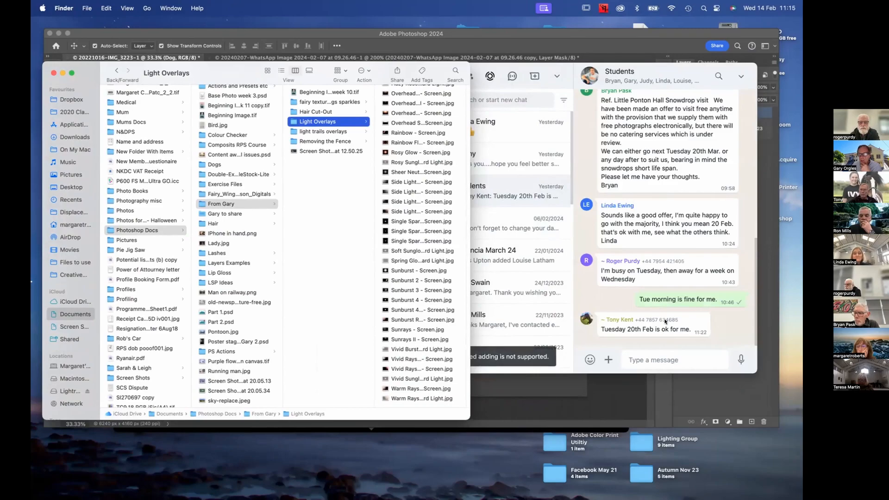
Step: Enlarge the Finder window and attach all the images inside the Light Overlays folder to the Students chat
left_click_drag(465, 415, 500, 451)
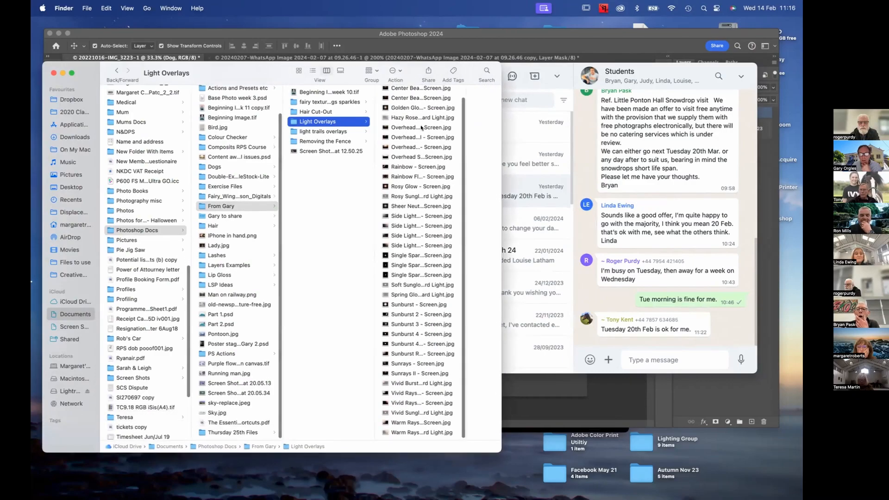
scroll(420, 134, "up", 1)
left_click(420, 92)
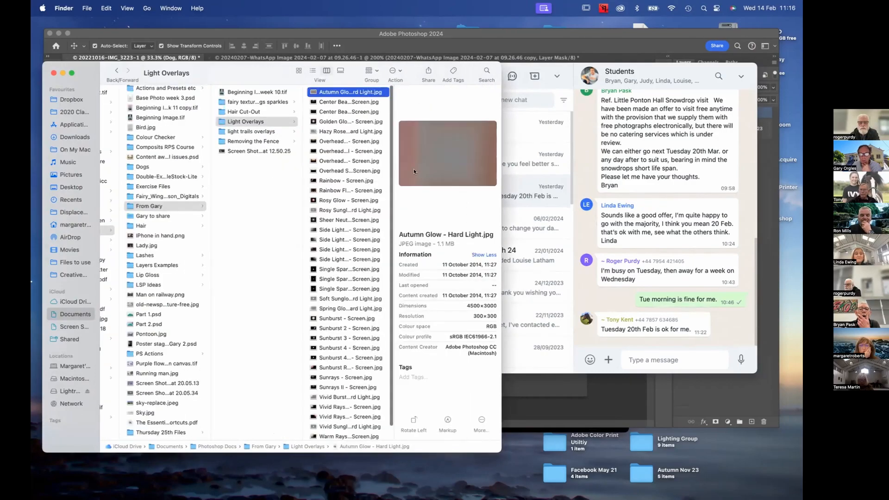
scroll(340, 356, "down", 1)
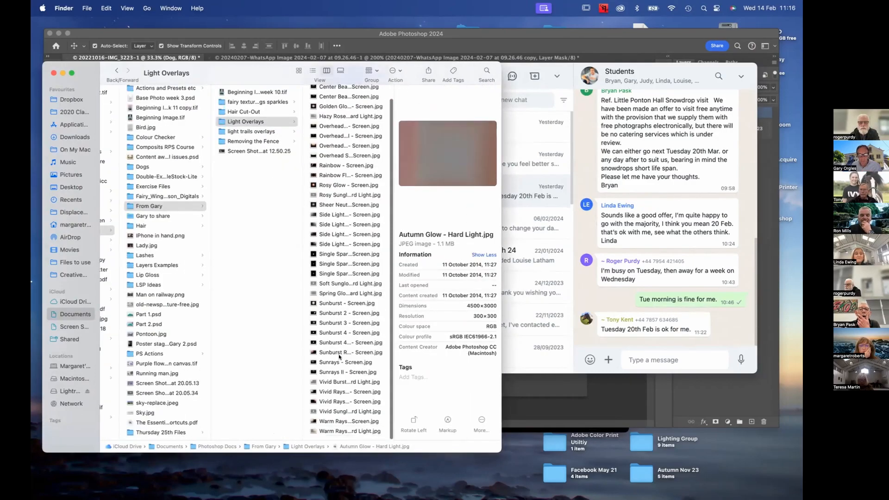
left_click(341, 429, "shift")
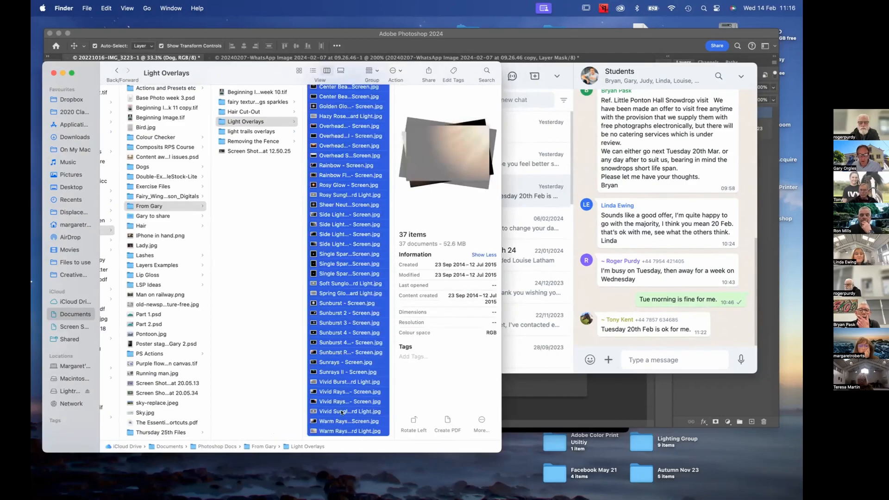
left_click_drag(361, 391, 641, 330)
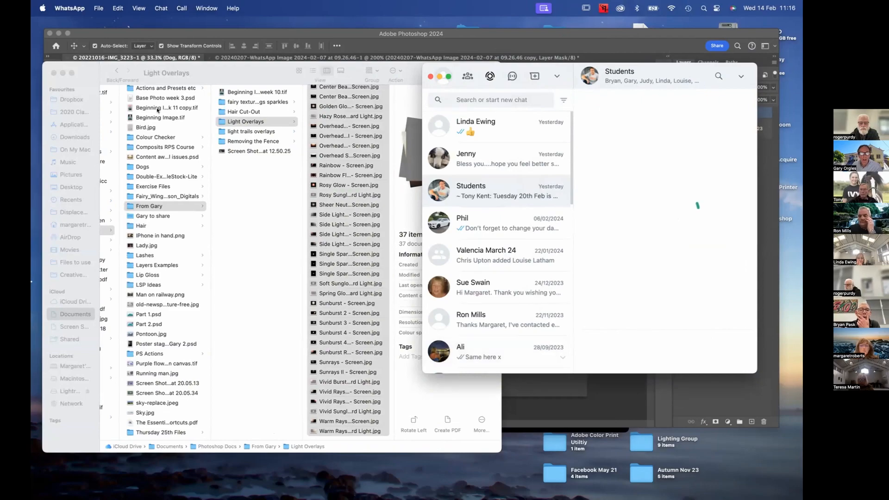
Step: Open the light trails overlays folder and preview several of its set-2-magic-light-overlays images
left_click(227, 133)
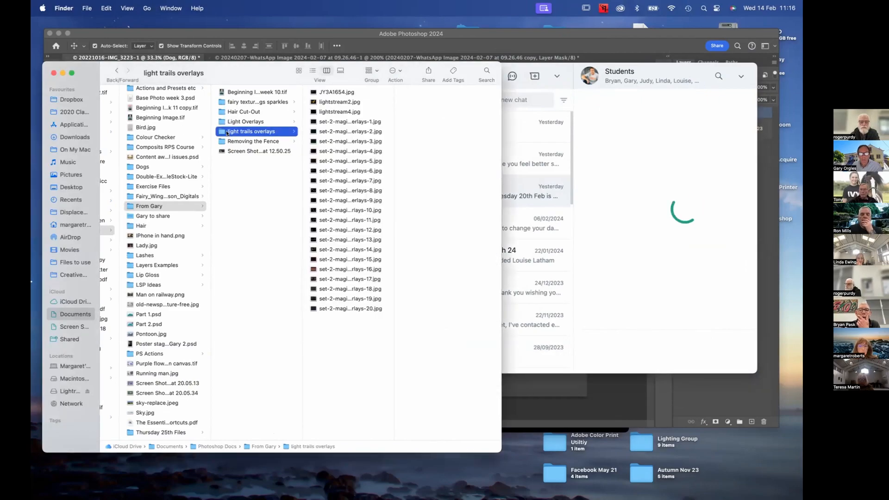
left_click(337, 134)
key("Down")
key("Down")
key("Down")
key("Down")
key("Down")
key("Down")
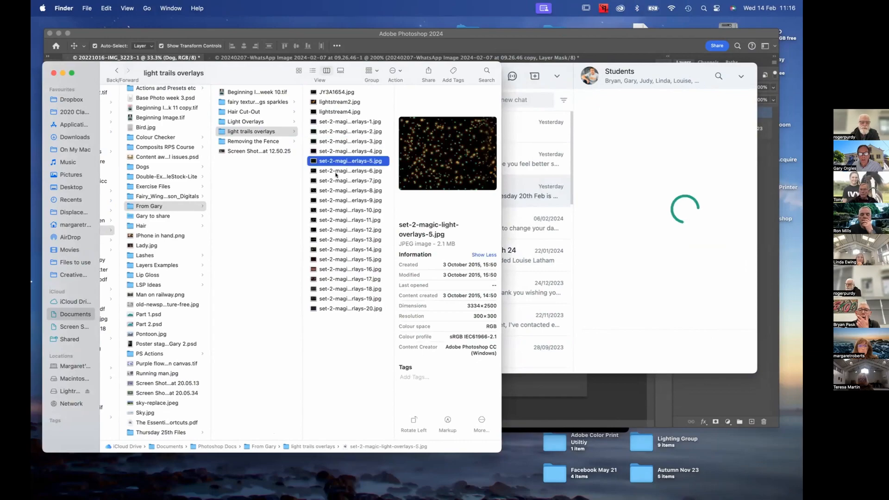
Step: Open the fairy texture wings sparkles folder and preview some of its textures, crystal_wing_1.png and Misty Morning Warm.jpg
left_click(258, 102)
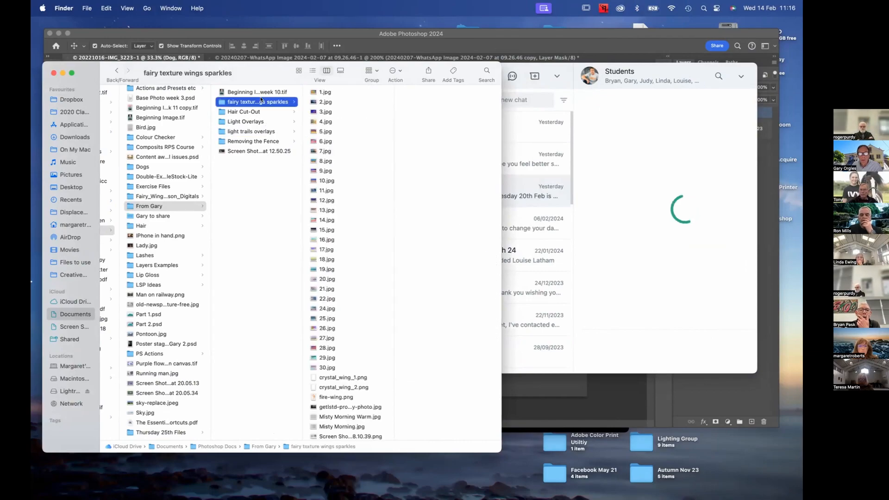
left_click(260, 102)
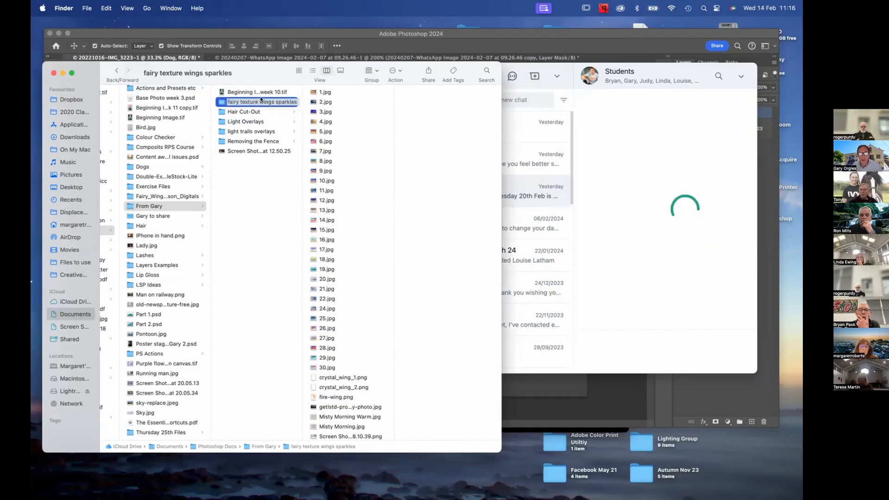
left_click(318, 154)
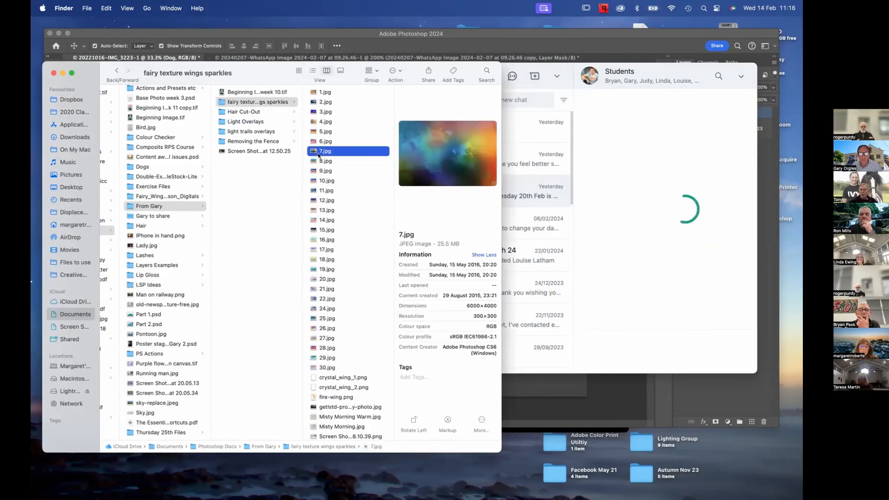
left_click(320, 181)
scroll(328, 390, "down", 3)
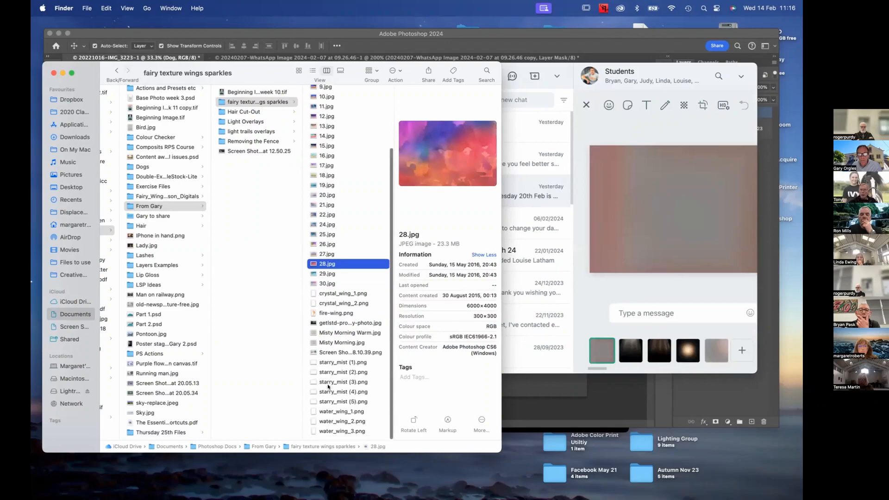
left_click(336, 295)
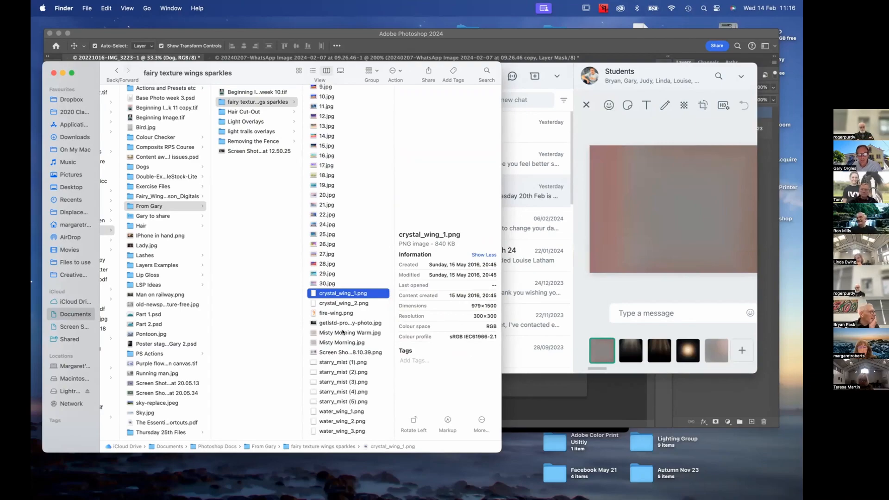
left_click(329, 332)
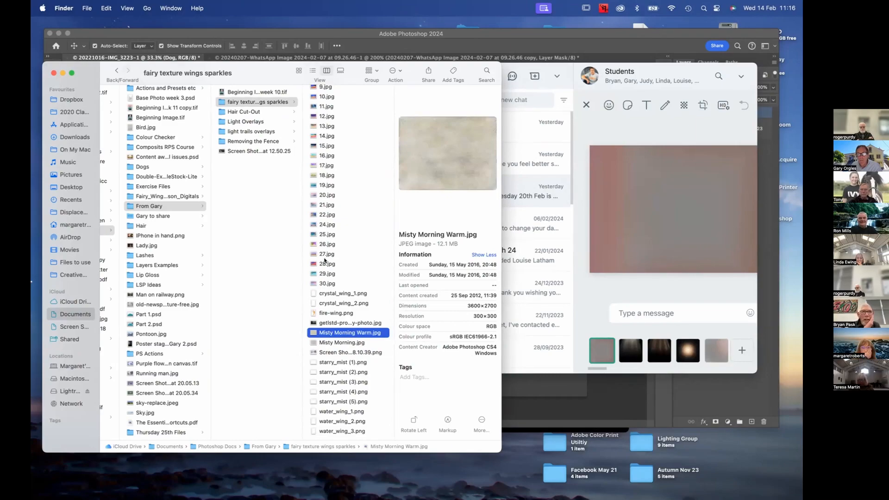
Step: Try to attach the whole fairy texture wings sparkles folder to the Students chat
scroll(330, 106, "up", 1)
scroll(330, 105, "up", 3)
left_click_drag(248, 102, 617, 258)
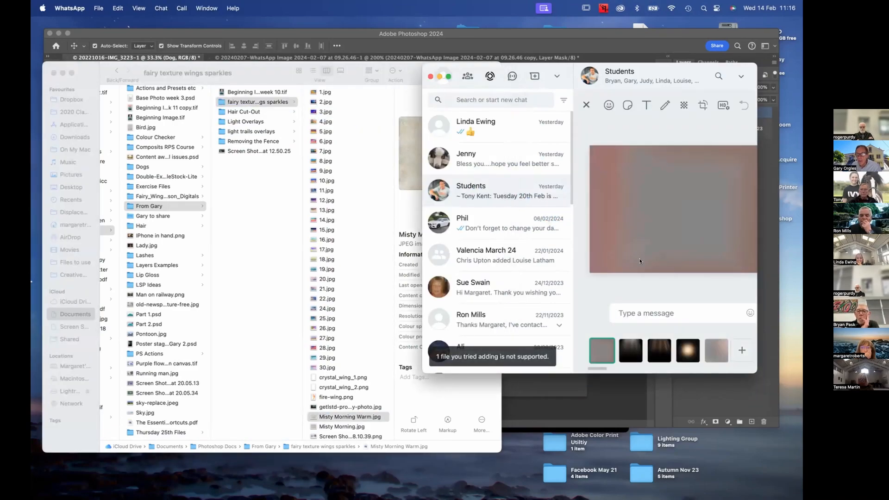
Step: Select every file in the fairy texture wings sparkles folder, from 1.jpg to water_wing_3.png, and add them to the pending attachments
left_click(321, 92)
scroll(349, 234, "down", 5)
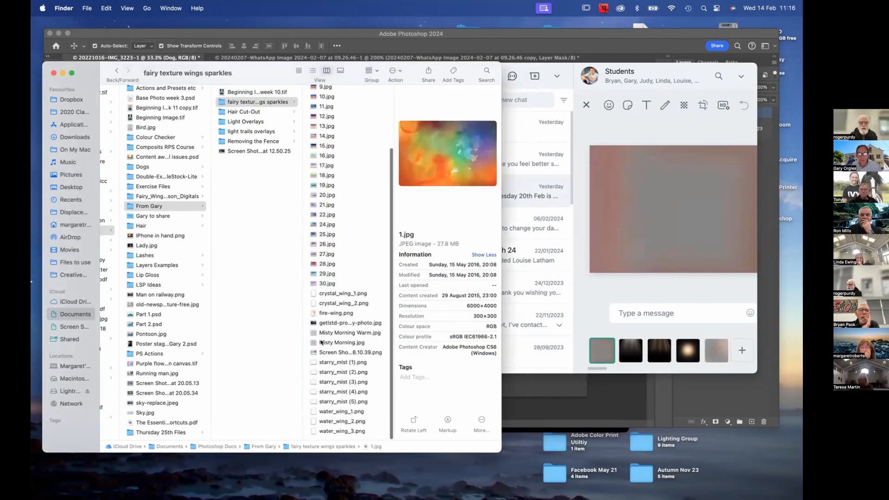
left_click(328, 430, "shift")
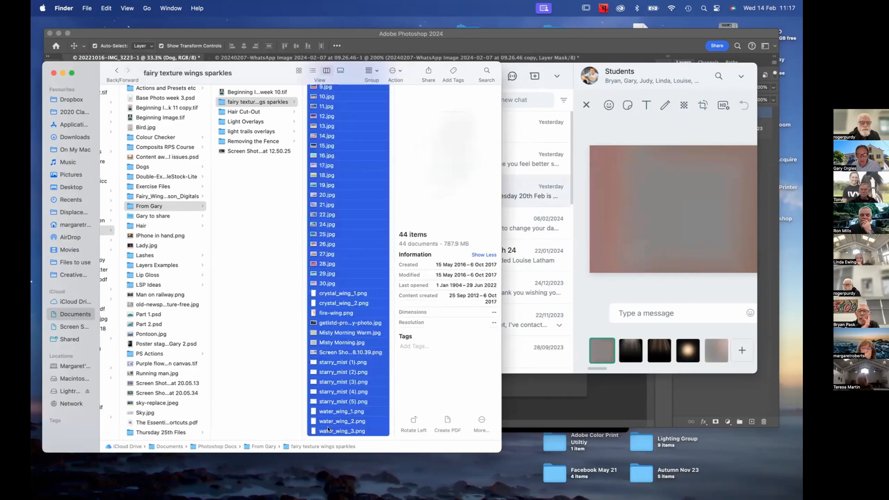
left_click_drag(328, 426, 634, 283)
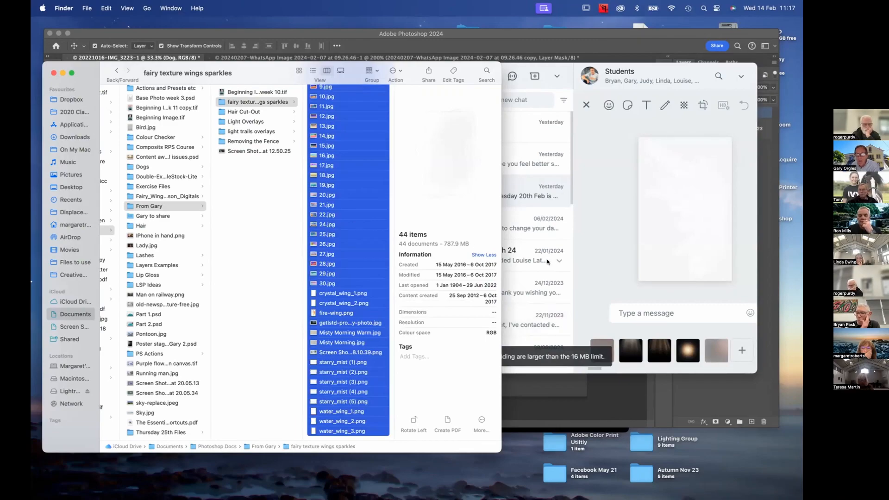
Step: Move the Finder window clear of WhatsApp and add the files from crystal_wing_1.png to water_wing_3.png to the pending attachments
left_click_drag(464, 65, 396, 46)
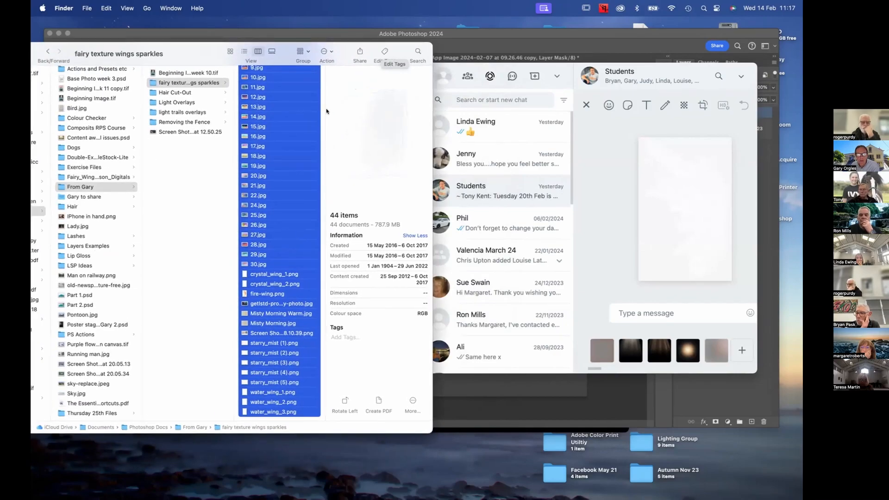
left_click(265, 273)
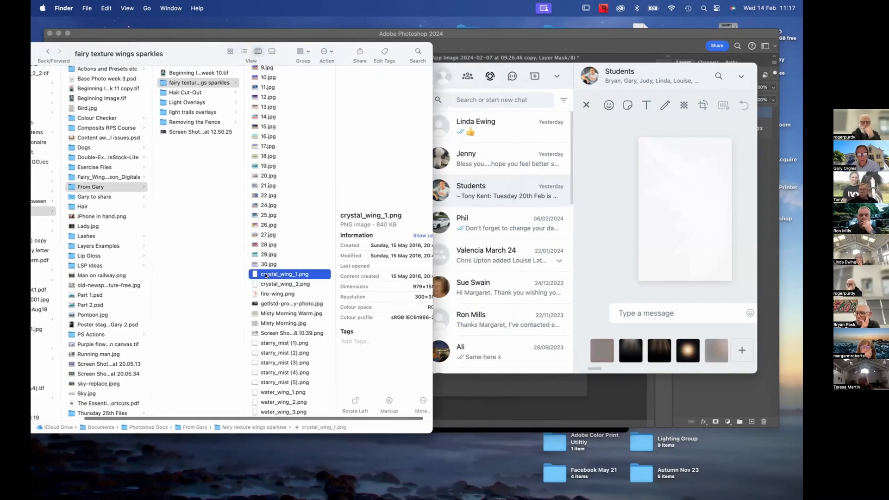
left_click(279, 410, "shift")
left_click_drag(278, 397, 684, 226)
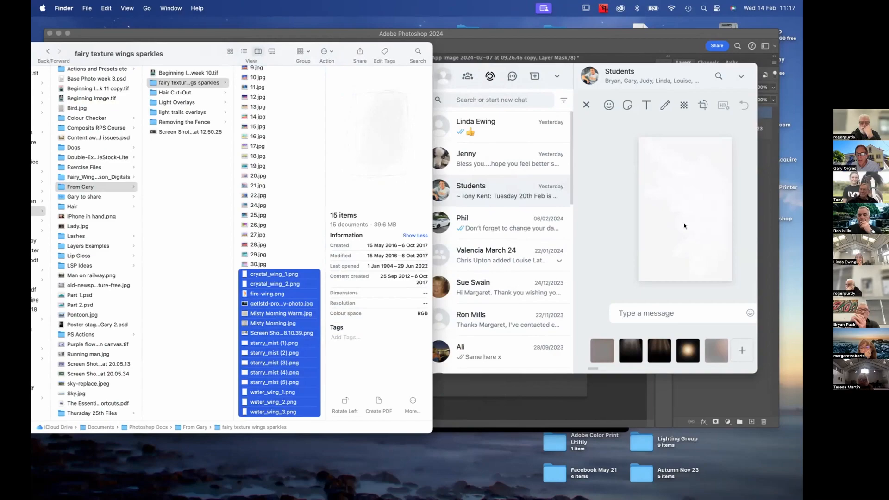
Step: Caption the attached images "Overlays" and send them to the Students group
left_click(657, 315)
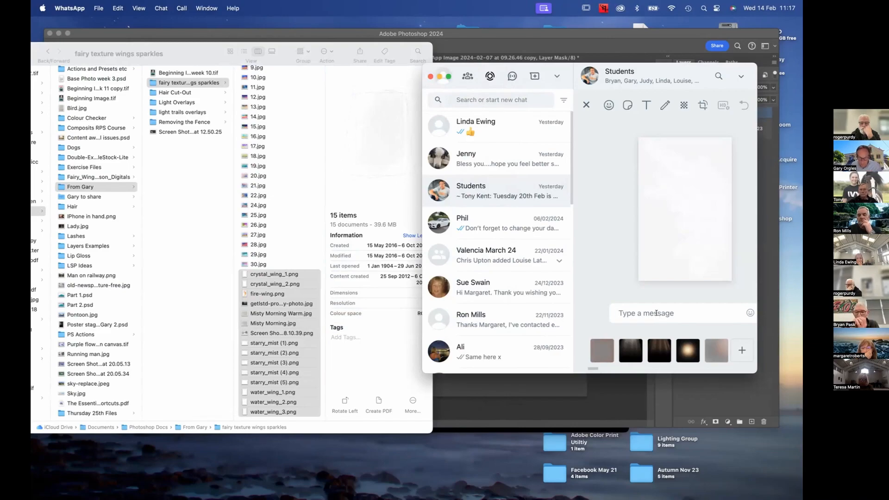
type("Overlays")
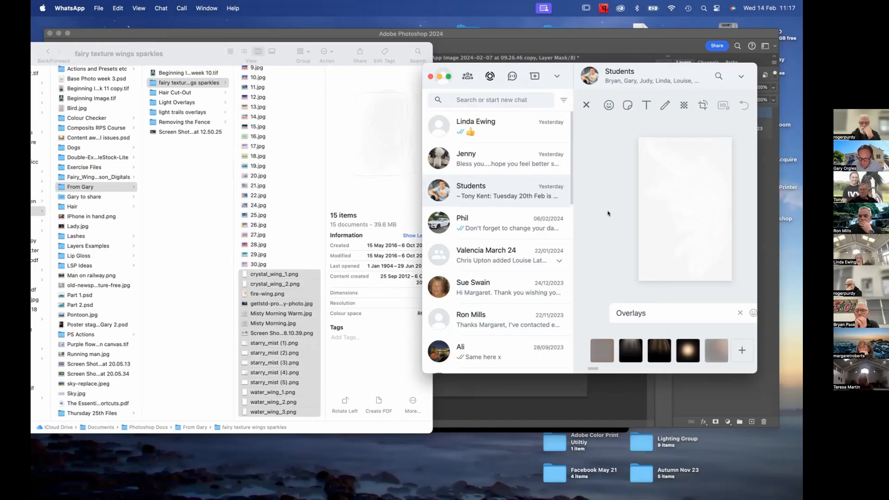
key("Return")
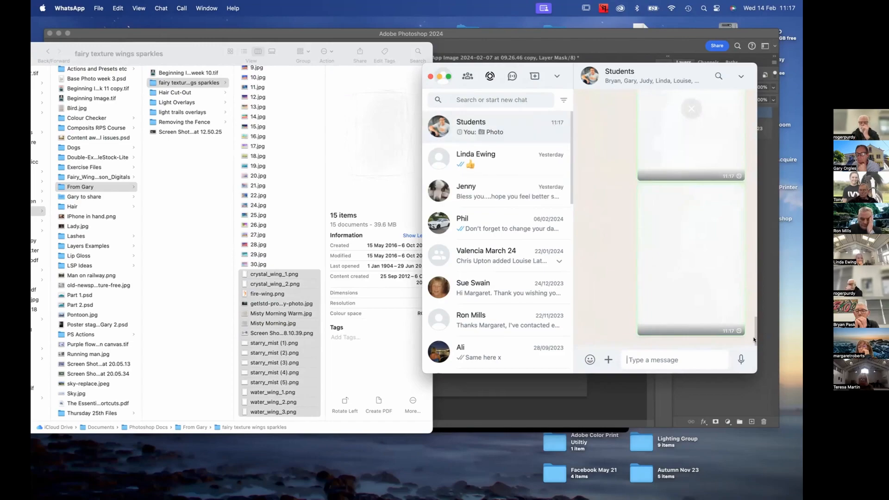
Step: Move the WhatsApp window higher on the desktop and look through the overlay images sent to the Students chat
left_click_drag(753, 319, 765, 112)
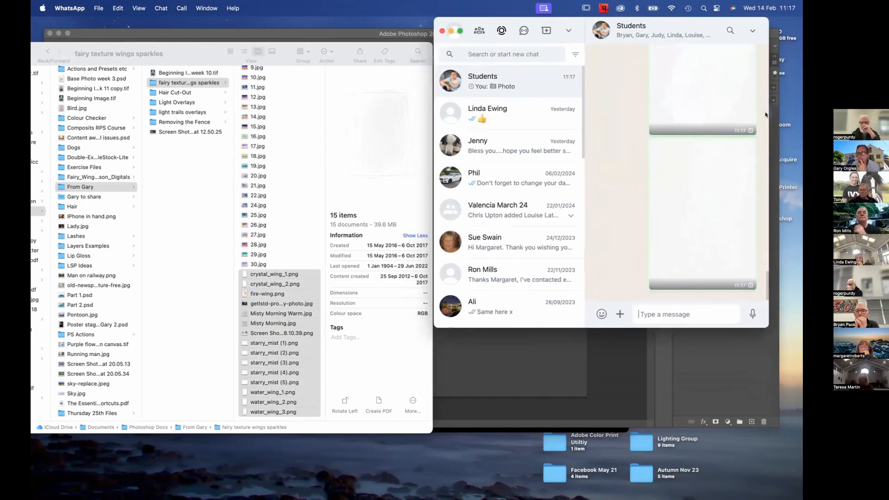
scroll(661, 163, "up", 10)
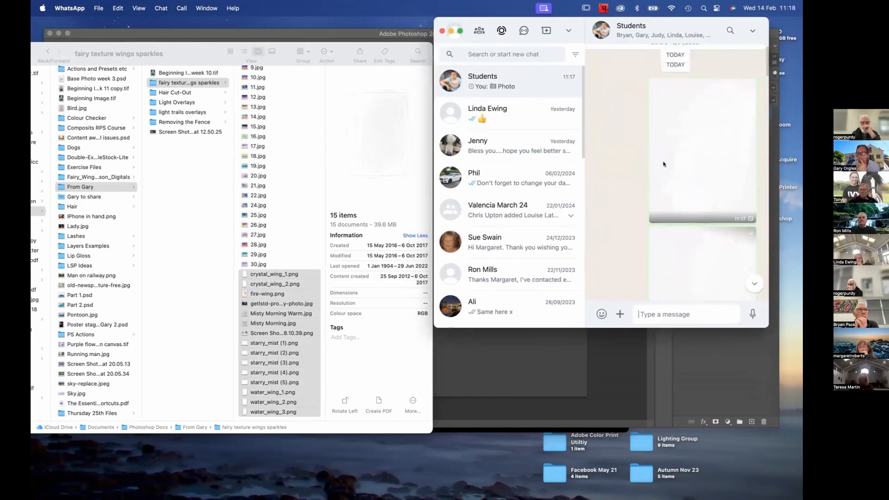
scroll(664, 166, "up", 10)
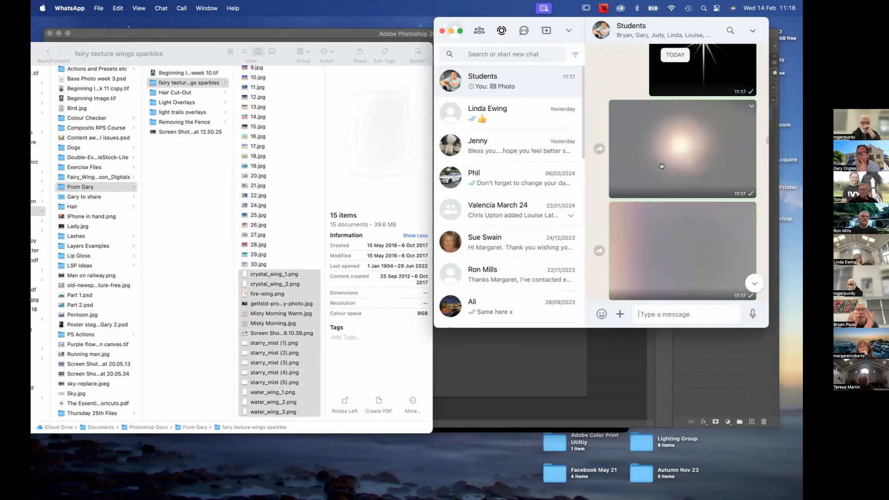
scroll(665, 170, "up", 10)
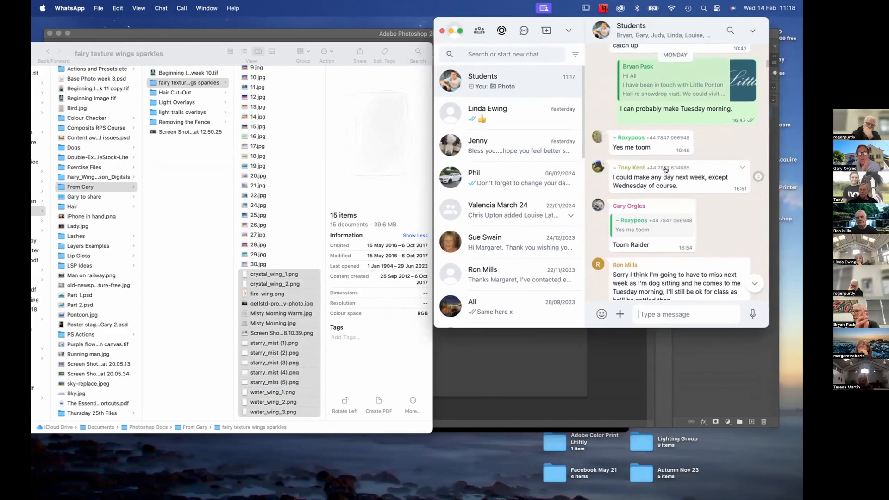
scroll(665, 169, "down", 10)
scroll(664, 168, "down", 10)
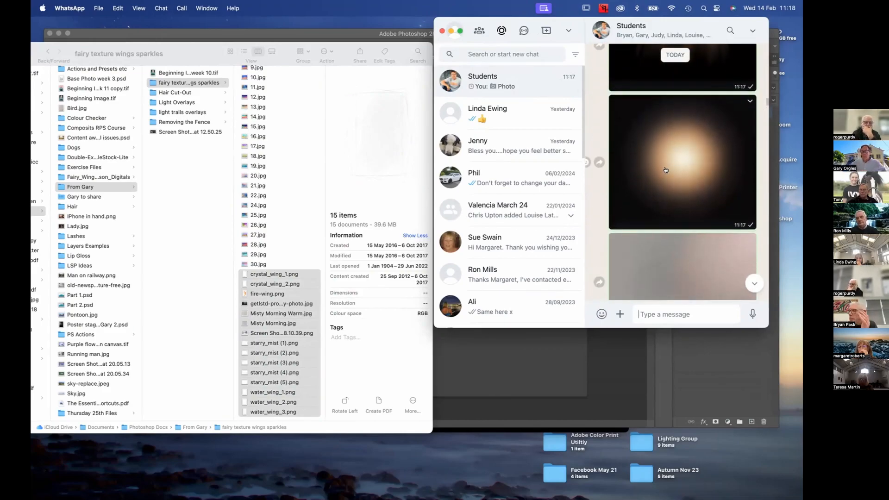
scroll(665, 170, "down", 10)
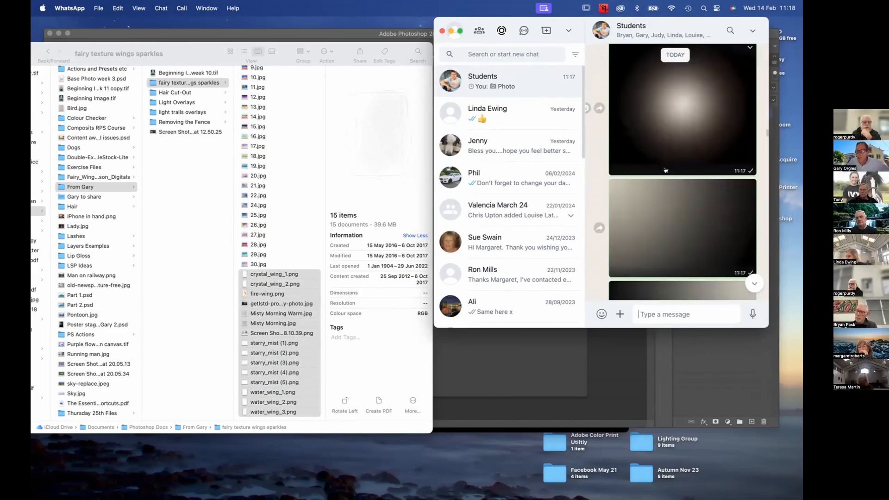
Step: Look through the light flare and wing images sent to the Students chat as far as the orange fire wing
scroll(665, 169, "down", 10)
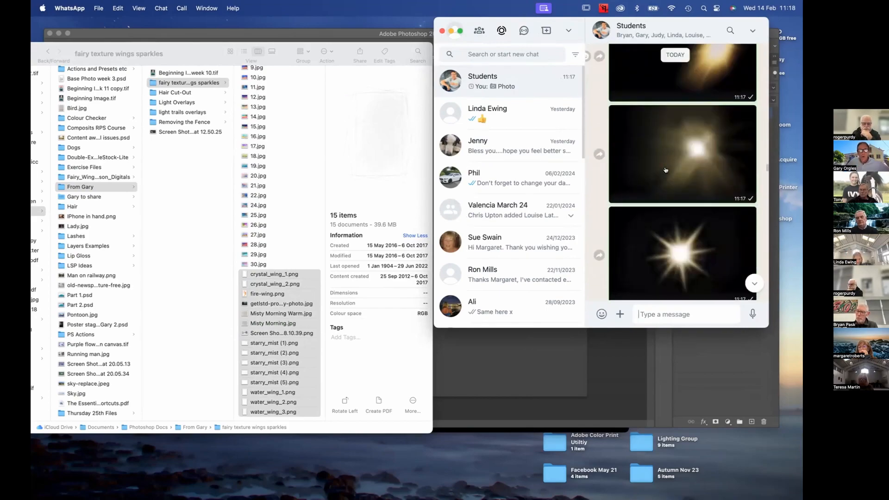
scroll(665, 169, "down", 5)
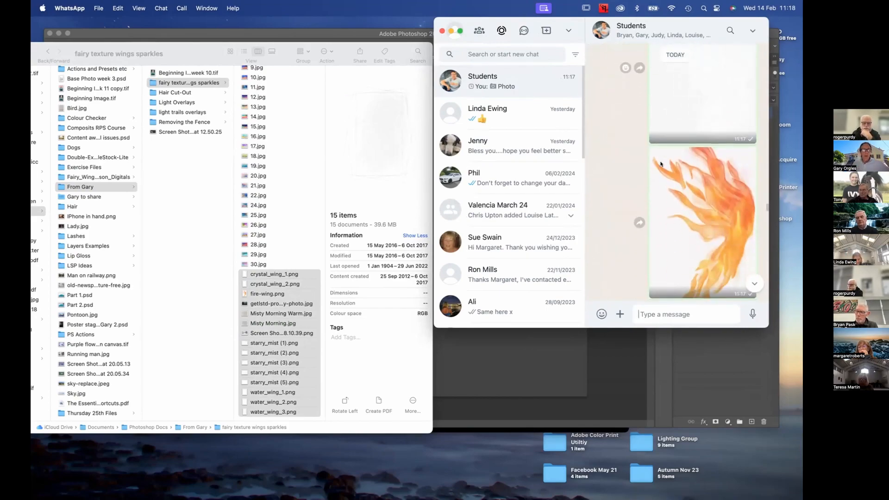
scroll(509, 176, "down", 15)
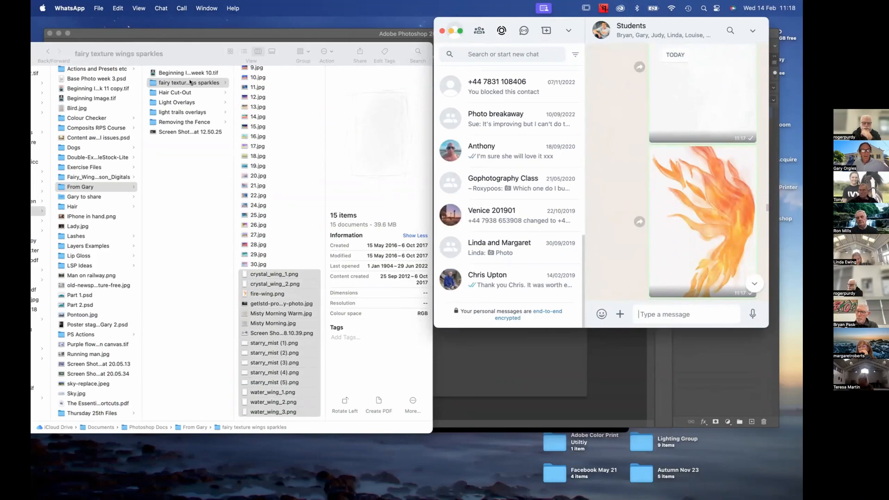
Step: Switch to Finder, check the contents of the Removing the Fence folder and return to its parent folder
left_click(184, 122)
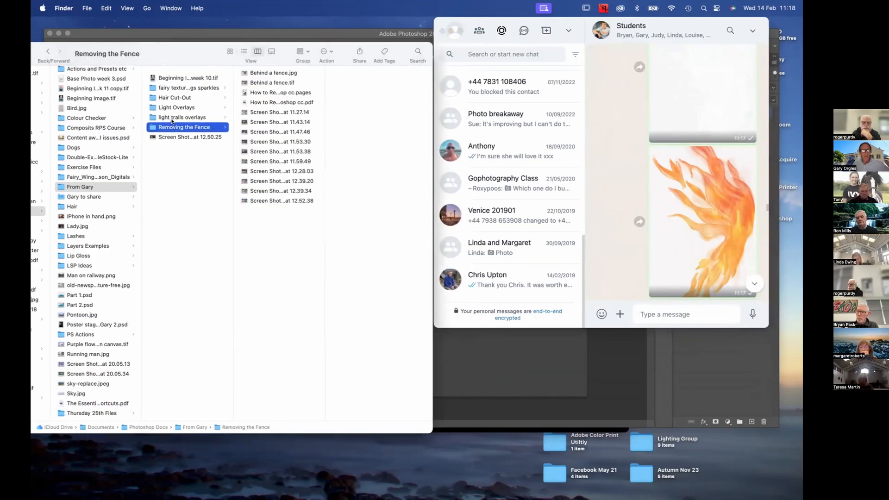
left_click(92, 187)
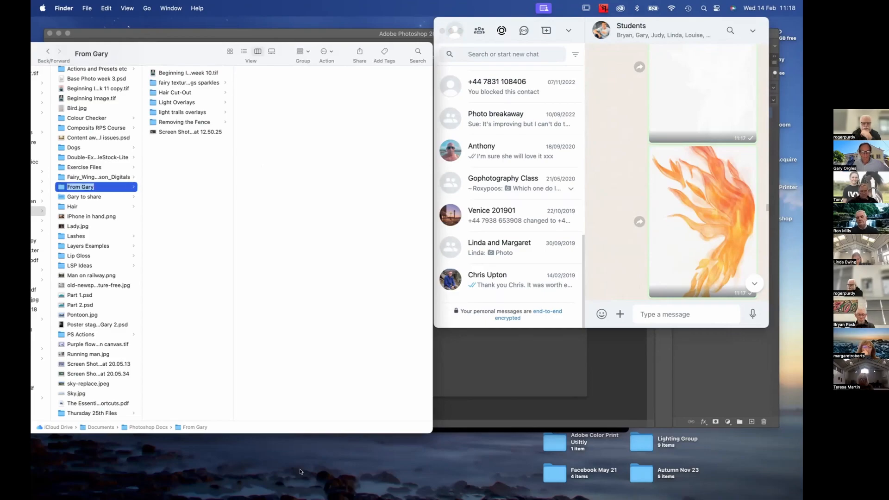
key("F11")
key("F11")
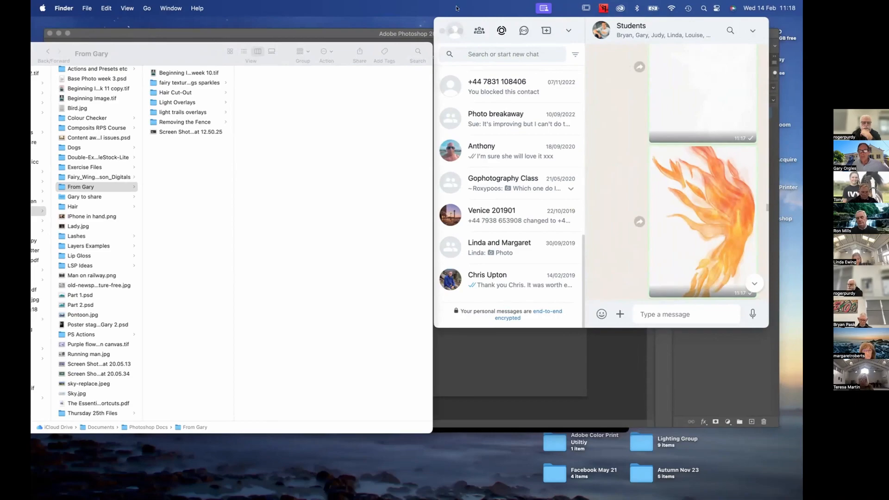
Step: Bring Photoshop forward, then return to WhatsApp and review the sent overlays and earlier messages in the Students chat
left_click(383, 34)
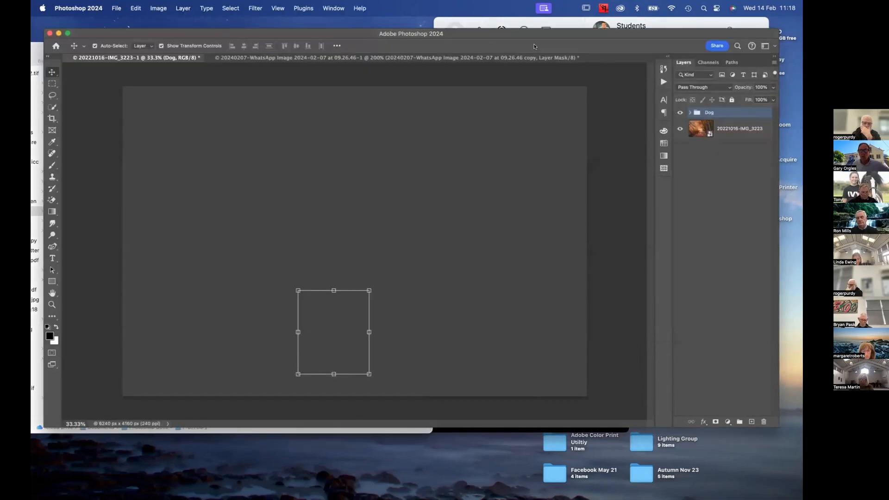
left_click(737, 24)
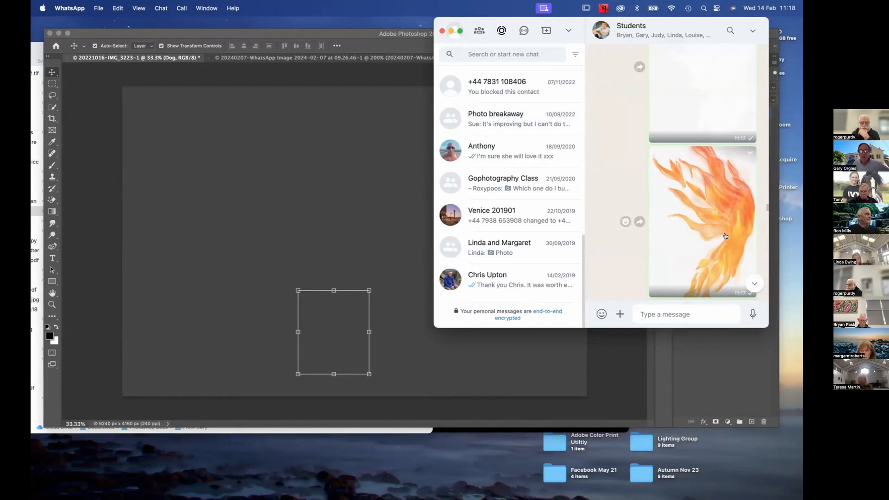
scroll(724, 236, "down", 3)
scroll(725, 236, "down", 5)
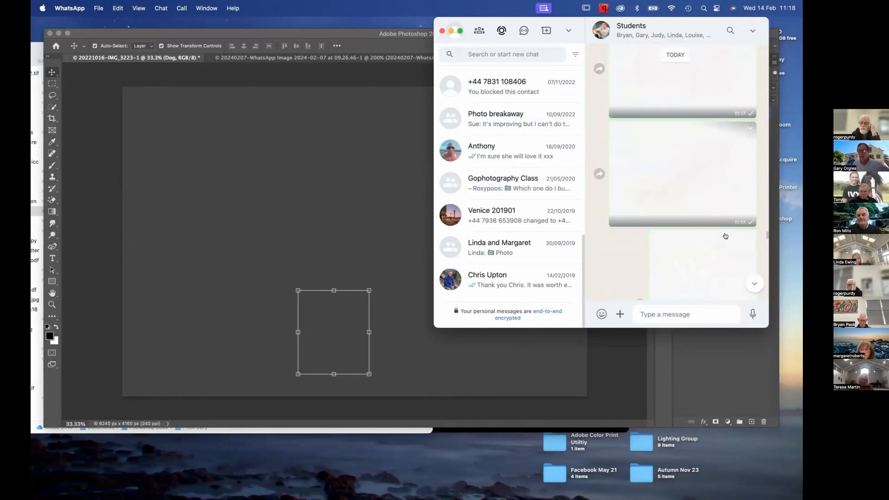
scroll(724, 236, "down", 10)
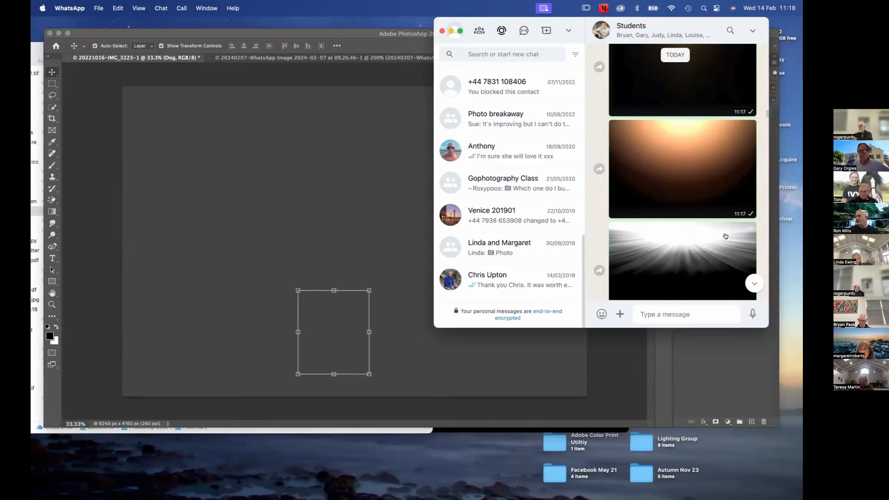
scroll(725, 236, "up", 10)
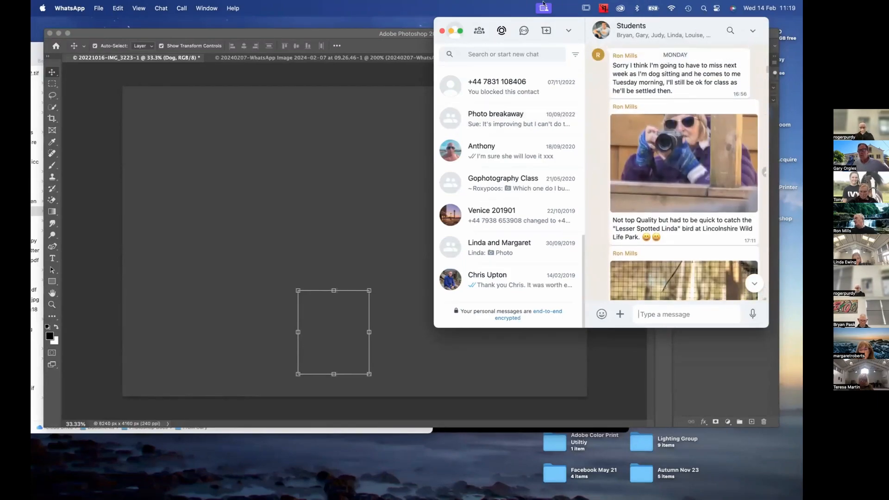
scroll(680, 150, "down", 5)
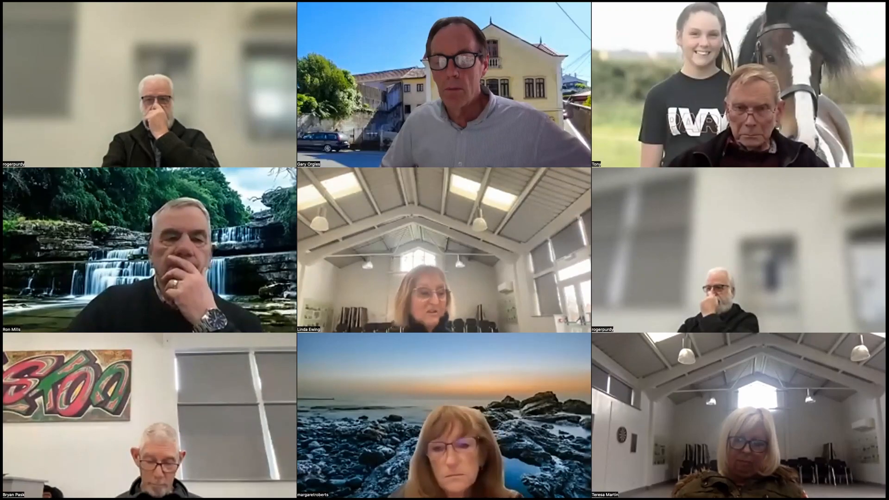